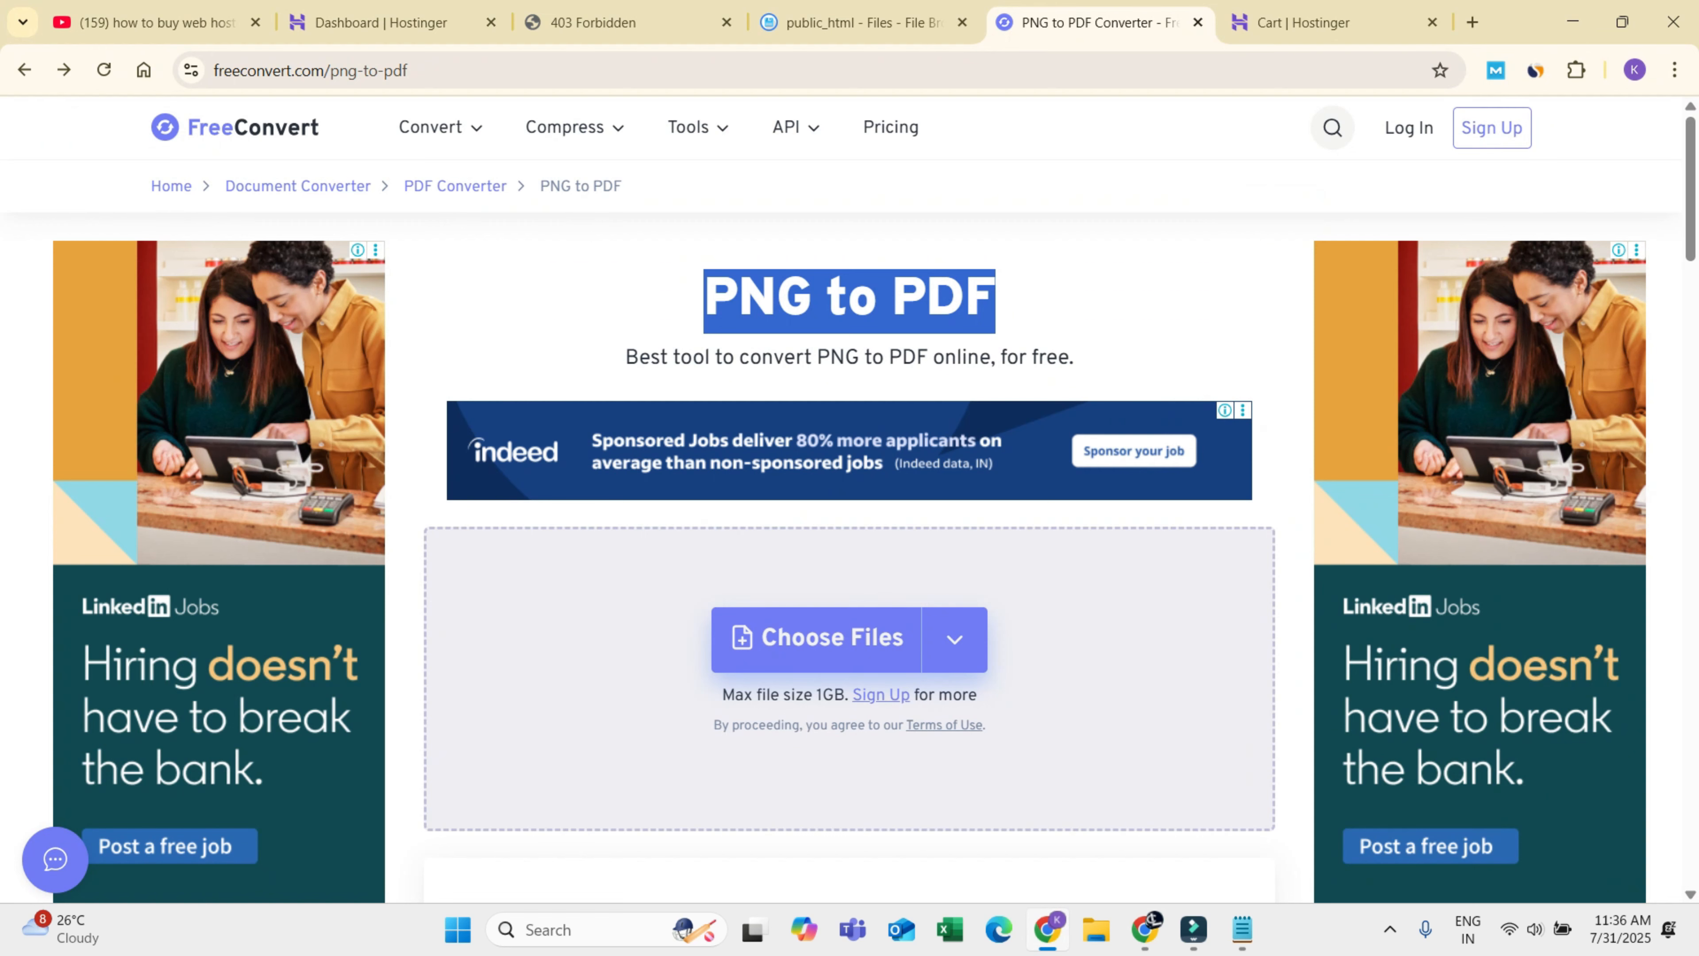
# Step: Create a new file named index.html in the public_html folder of the Hostinger file manager
pyautogui.click(862, 23)
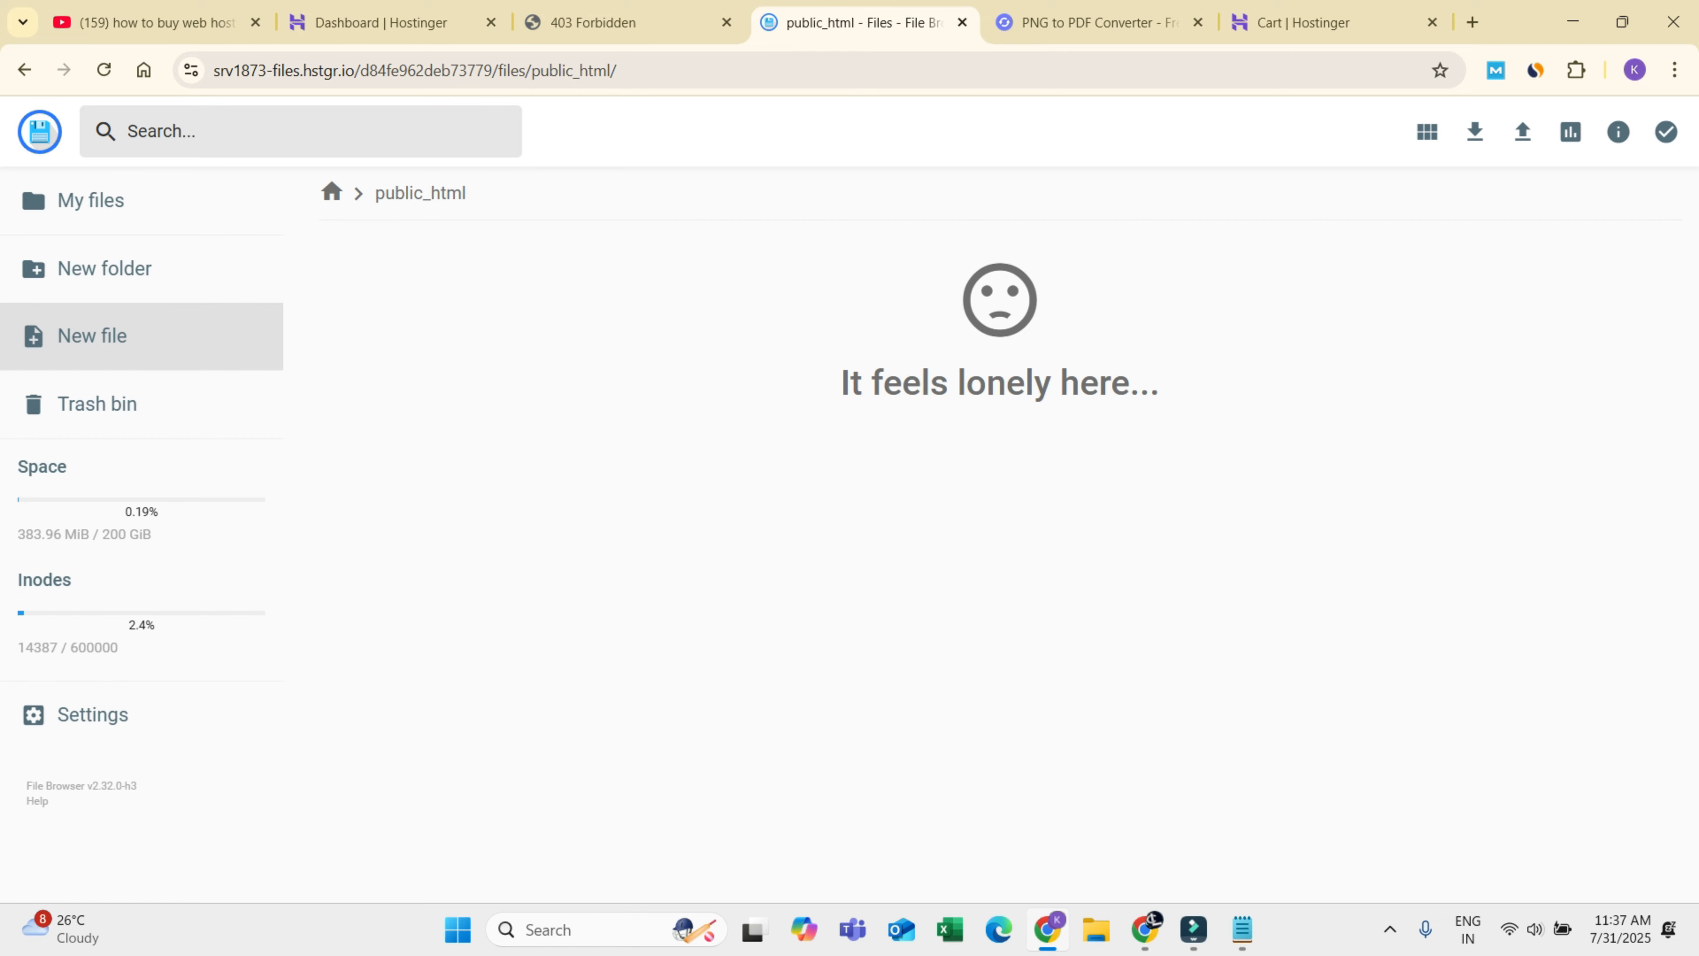
pyautogui.click(91, 335)
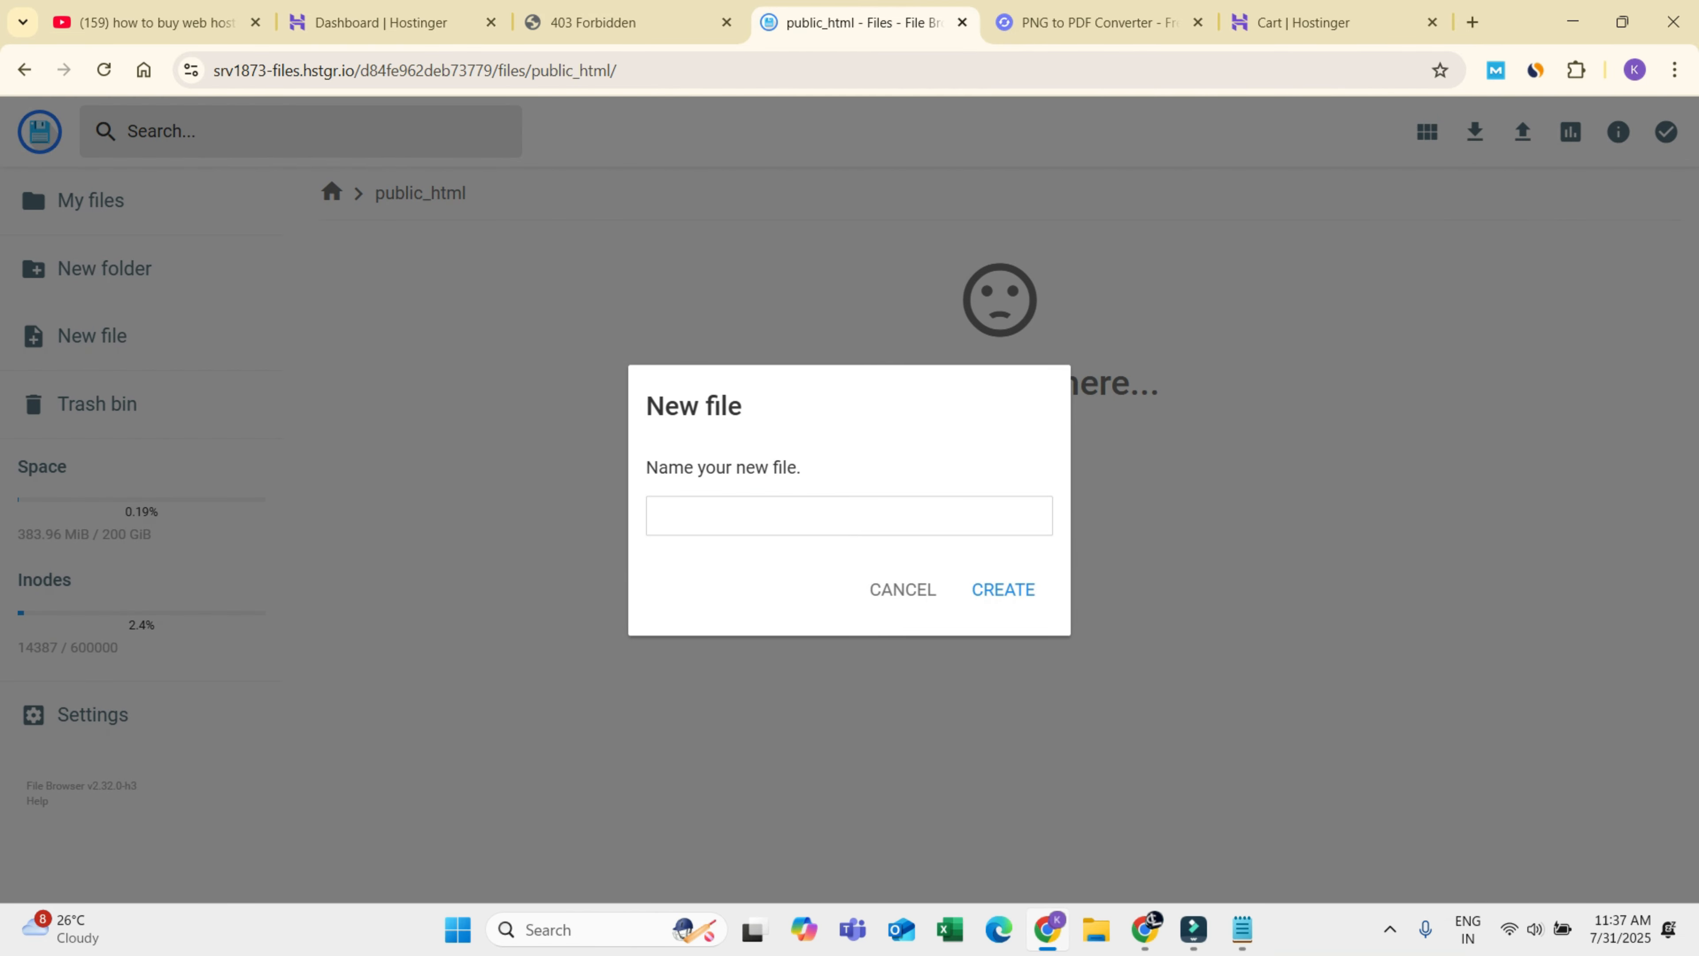
pyautogui.click(840, 515)
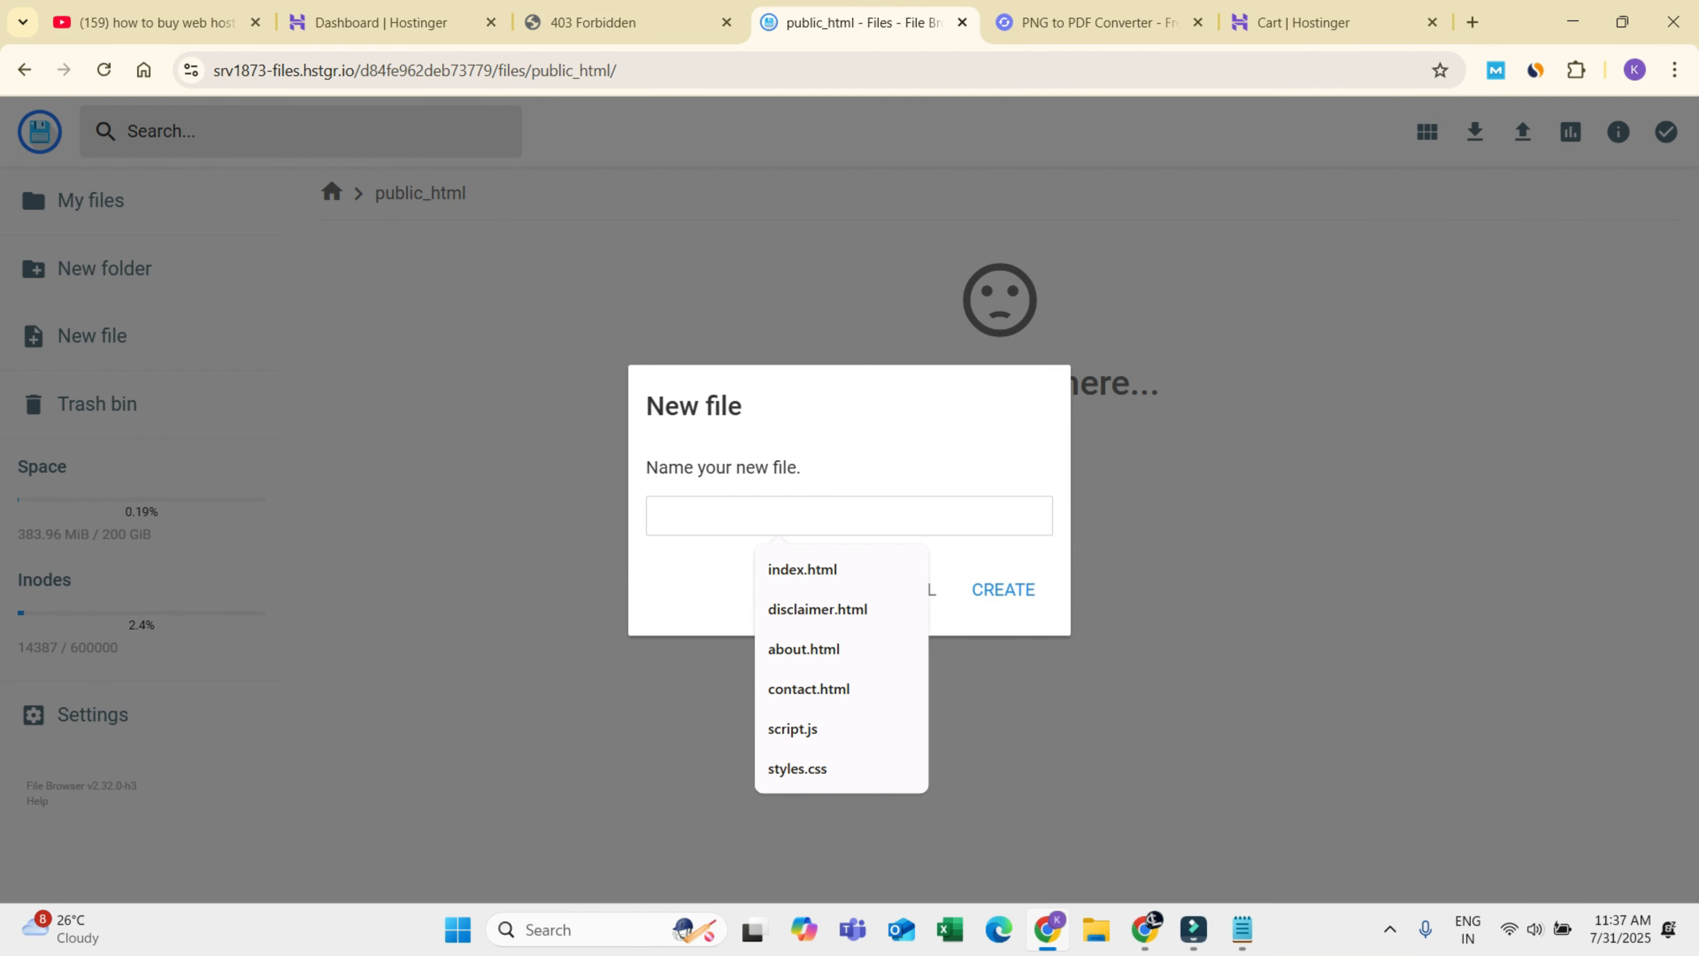
pyautogui.click(814, 570)
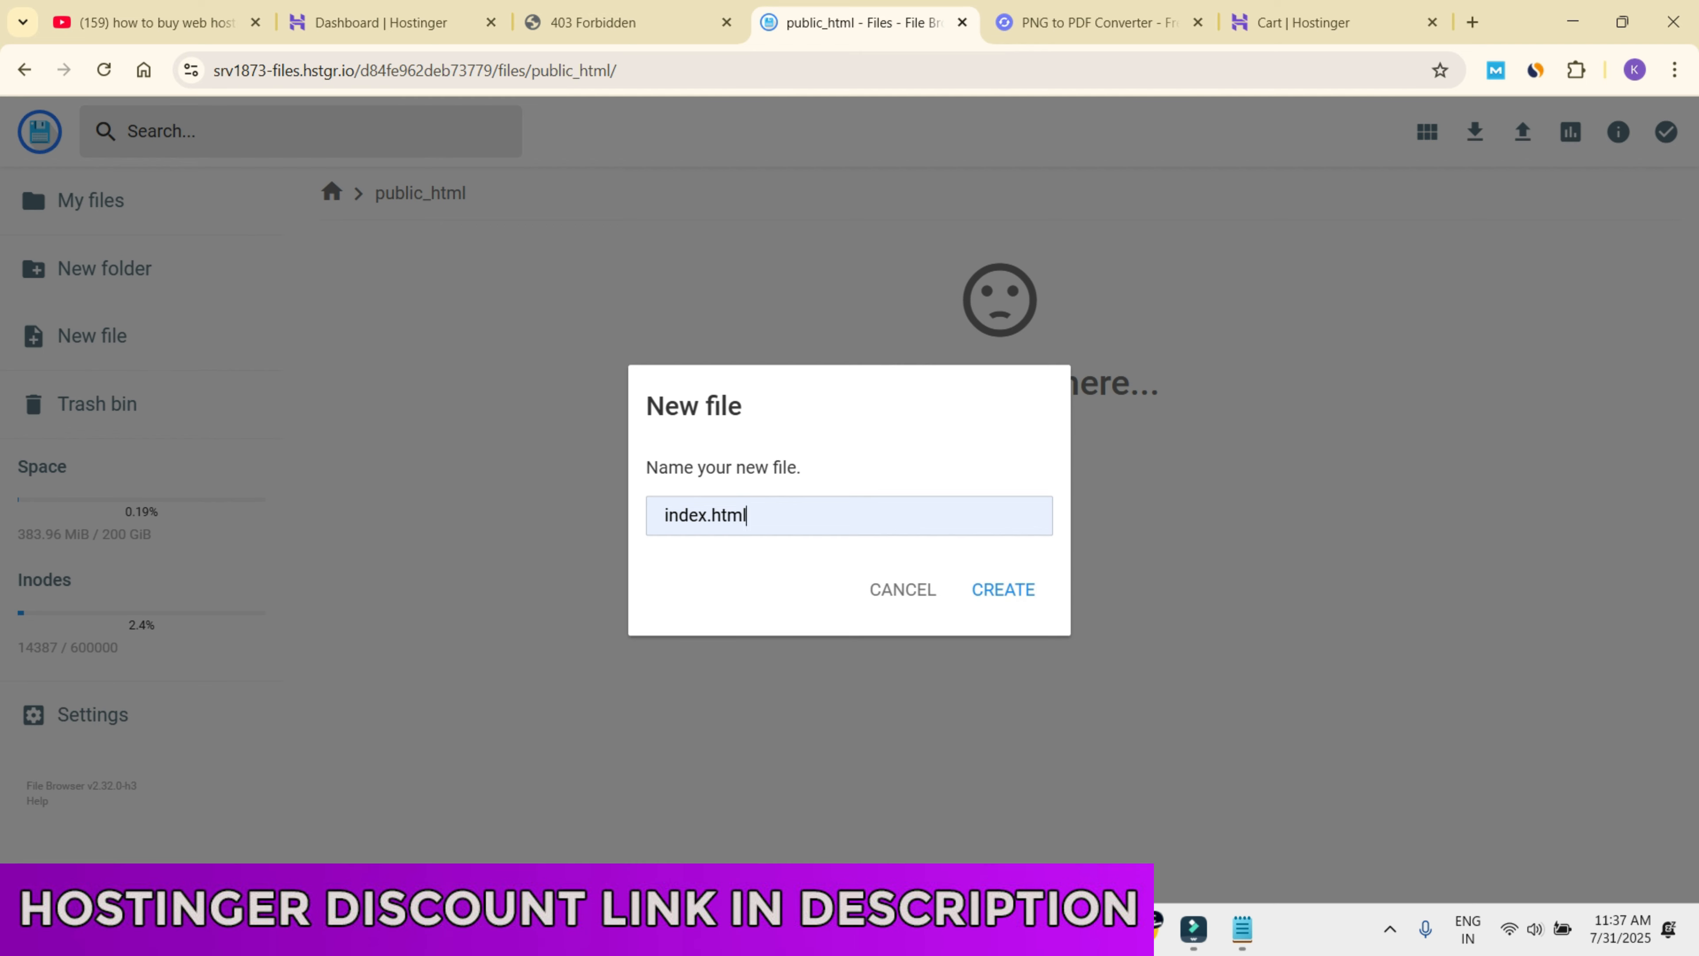
pyautogui.hotkey('ctrl', 'a')
pyautogui.press('Return')
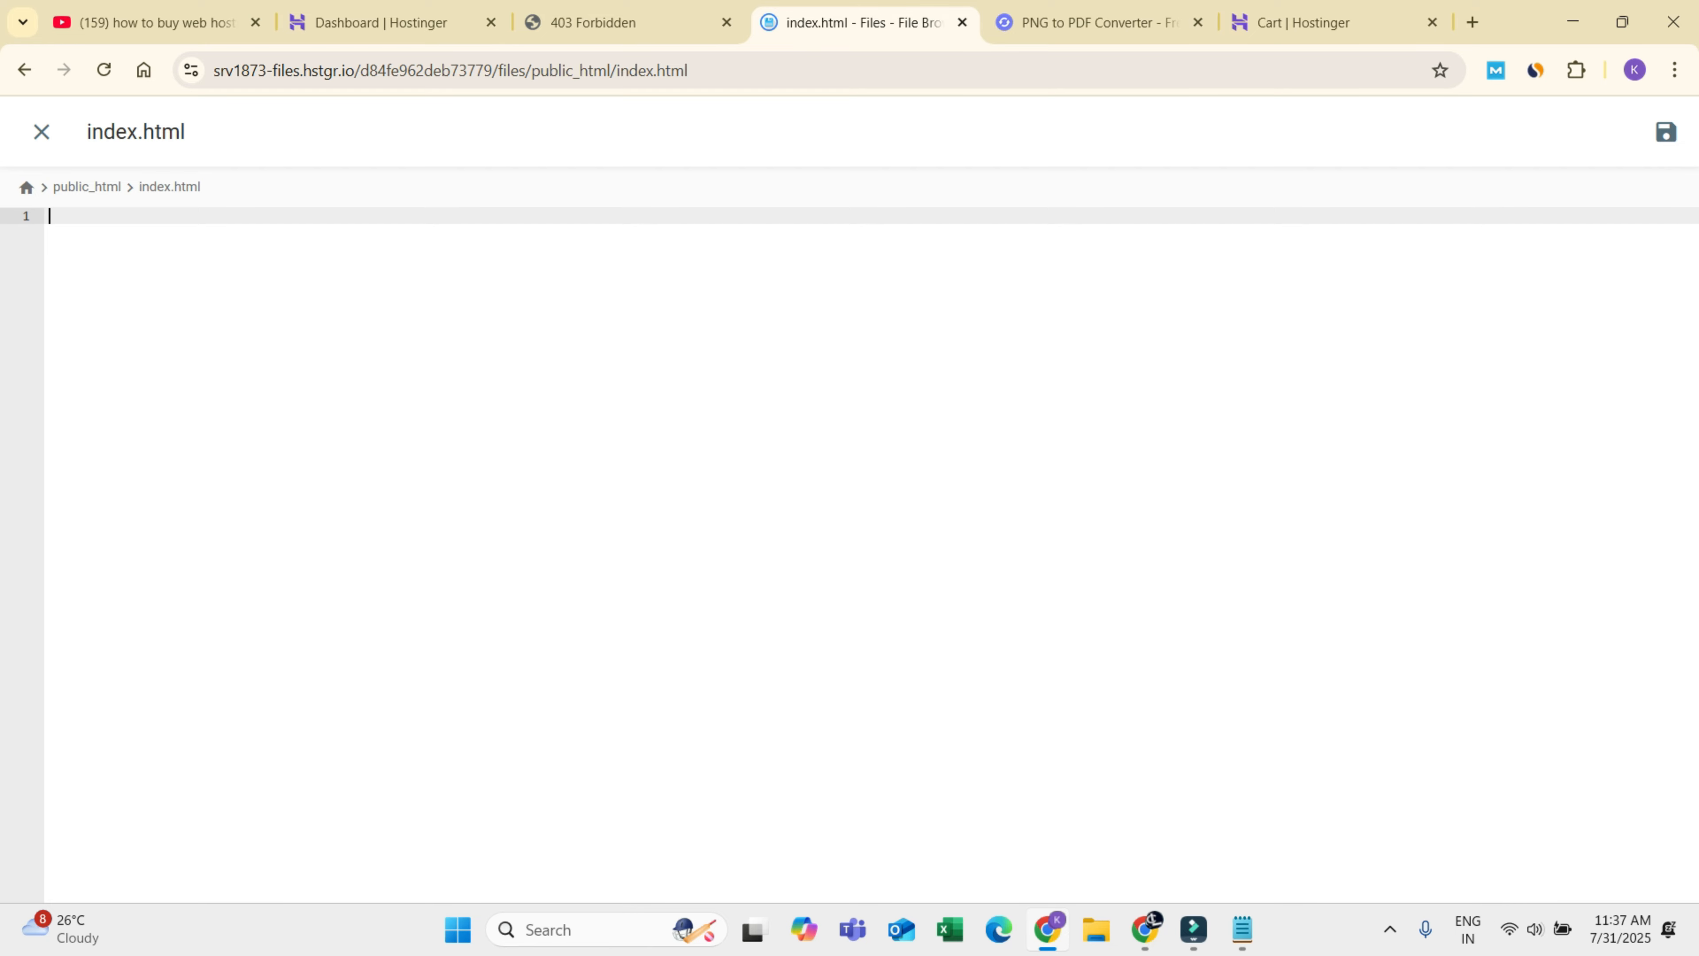
# Step: Switch to the Gemini chat, open the code of "index.html - Home Page" and copy all of it
pyautogui.click(1146, 929)
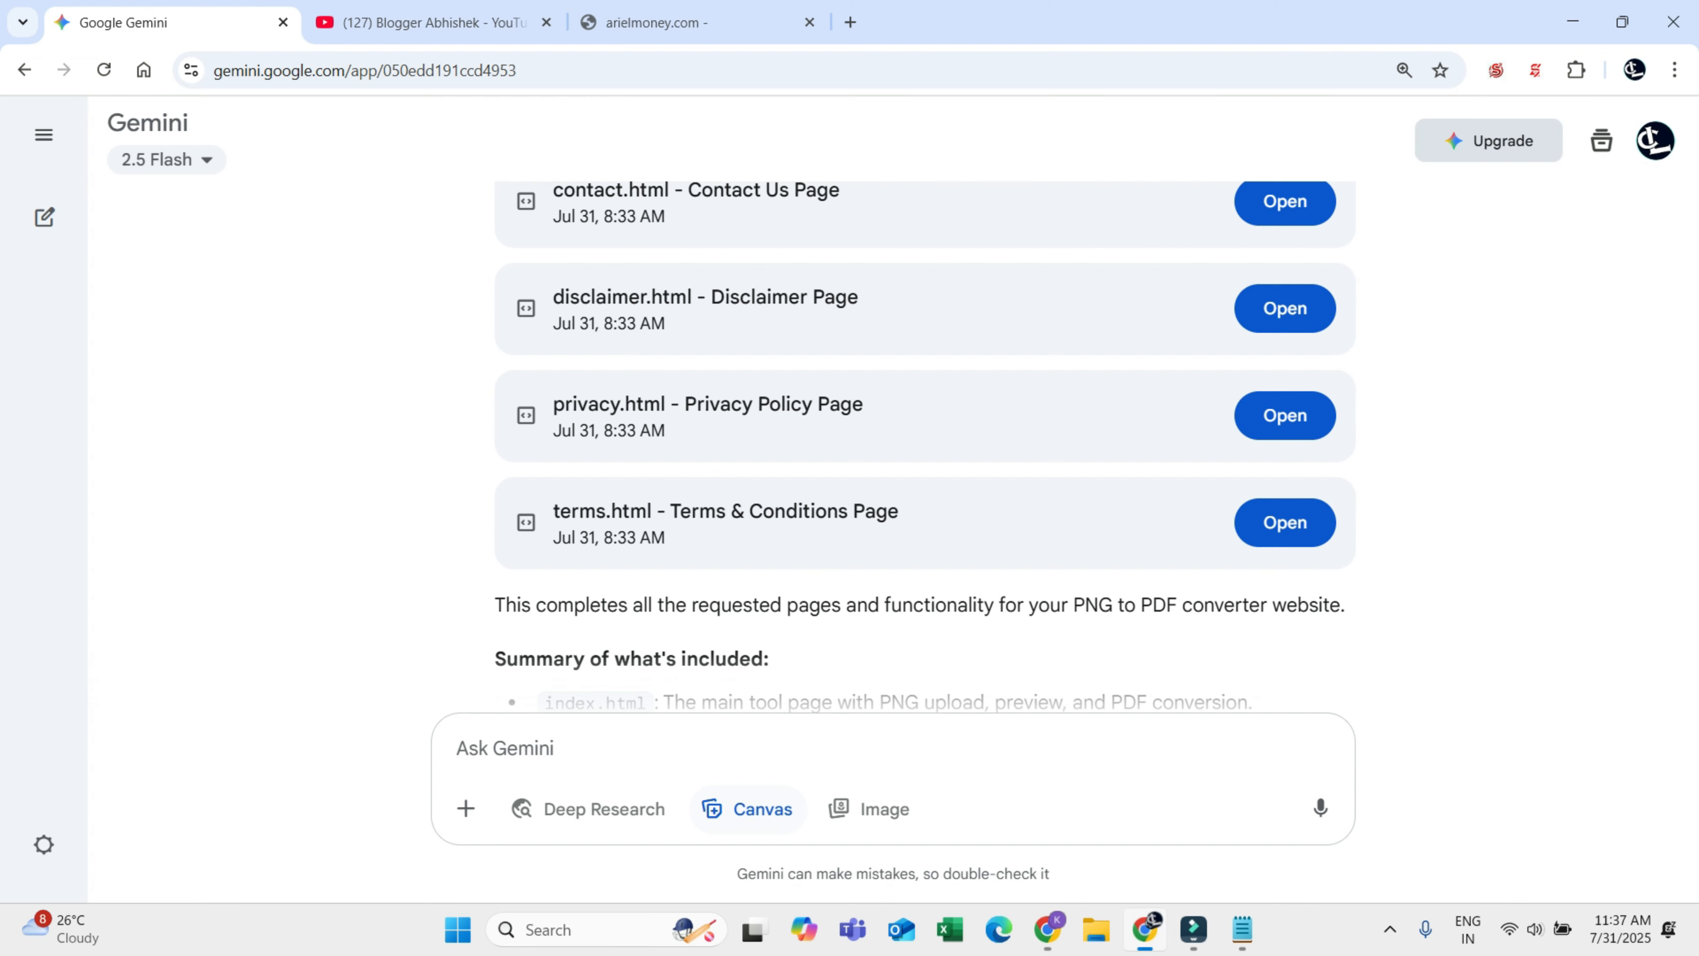
pyautogui.scroll(6, 1096, 415)
pyautogui.scroll(5, 1097, 468)
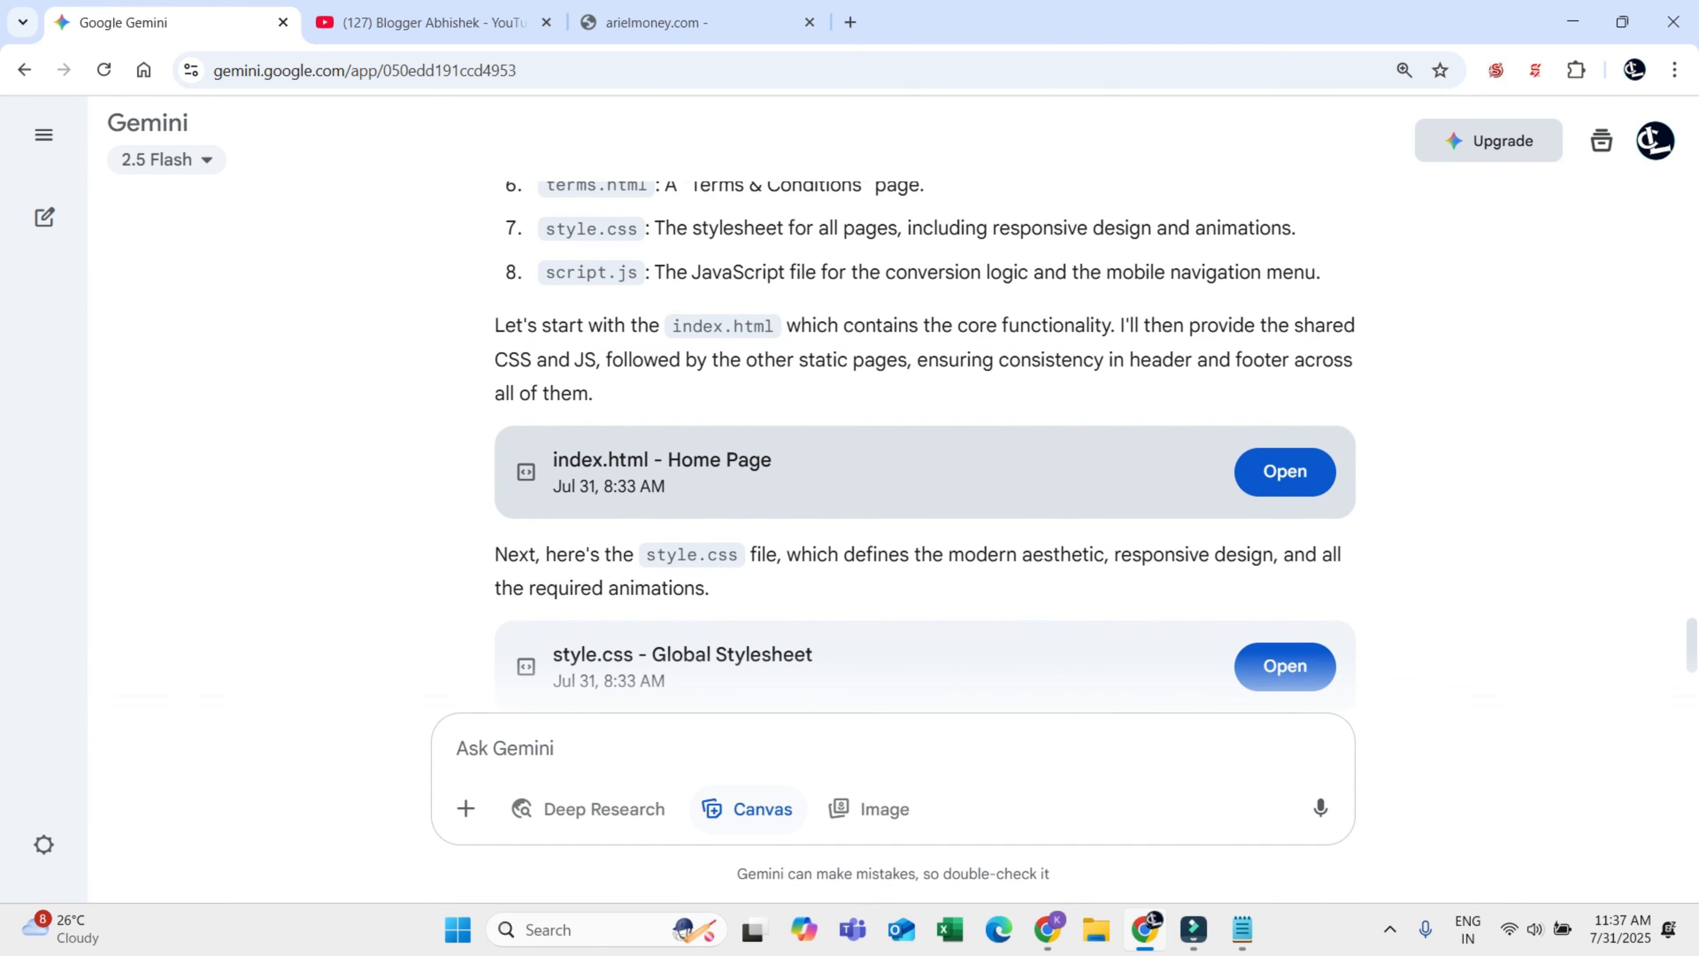
pyautogui.click(1285, 471)
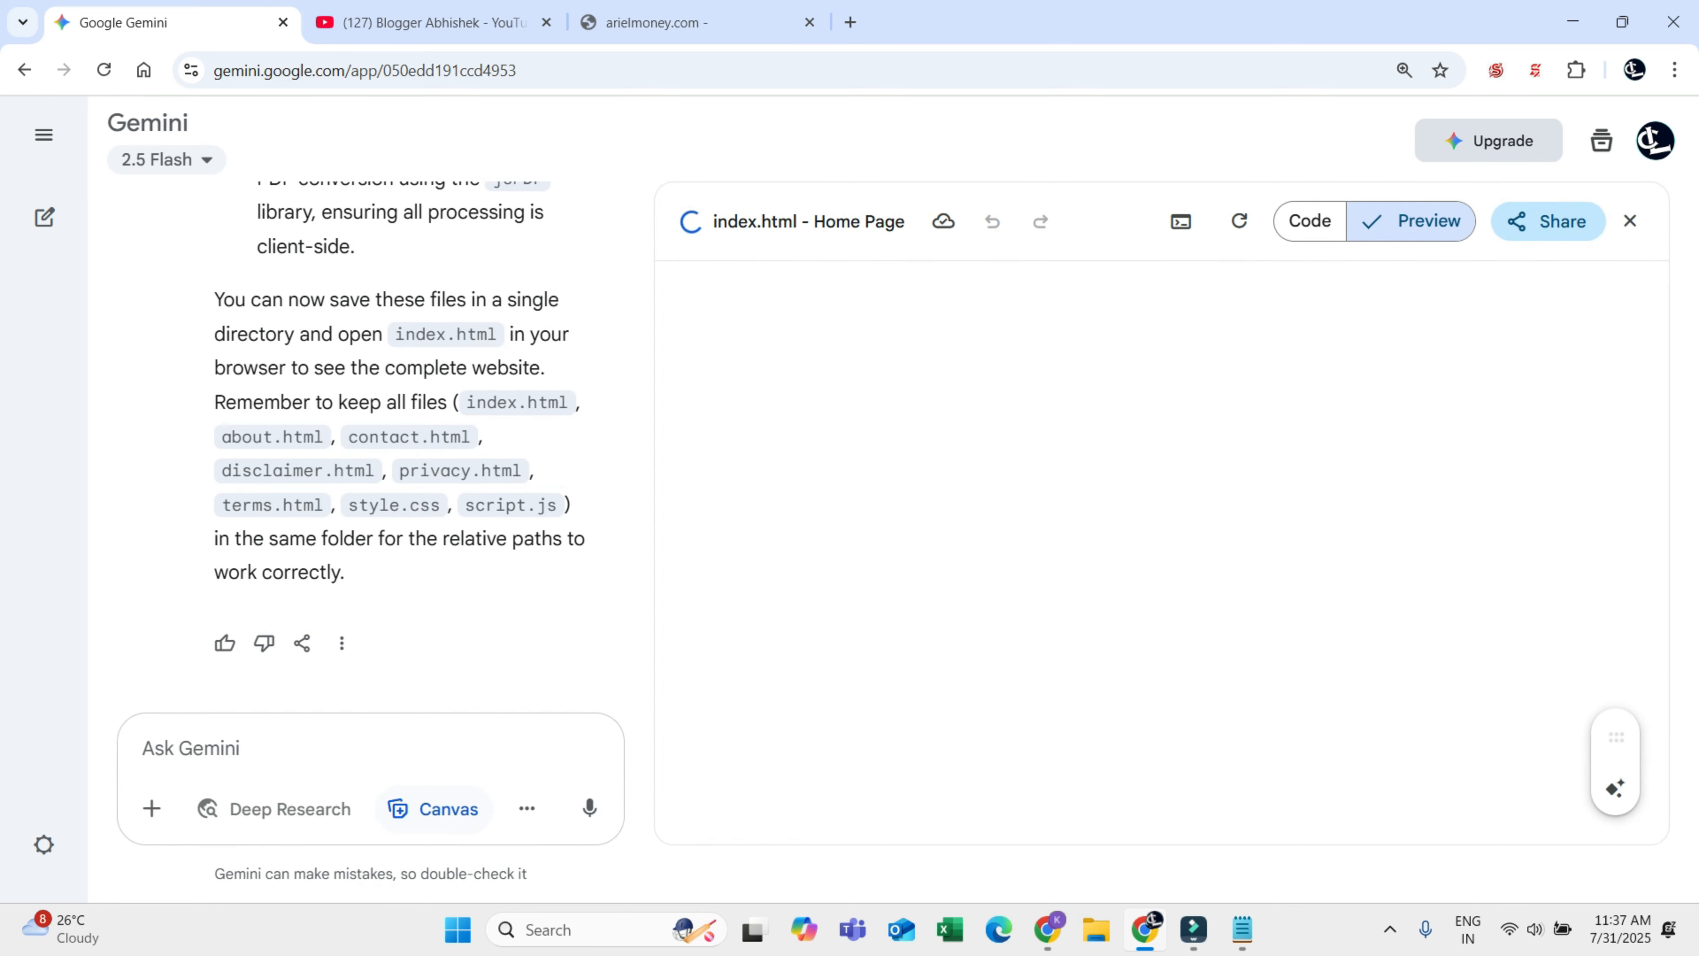
pyautogui.click(1309, 220)
pyautogui.click(1006, 341)
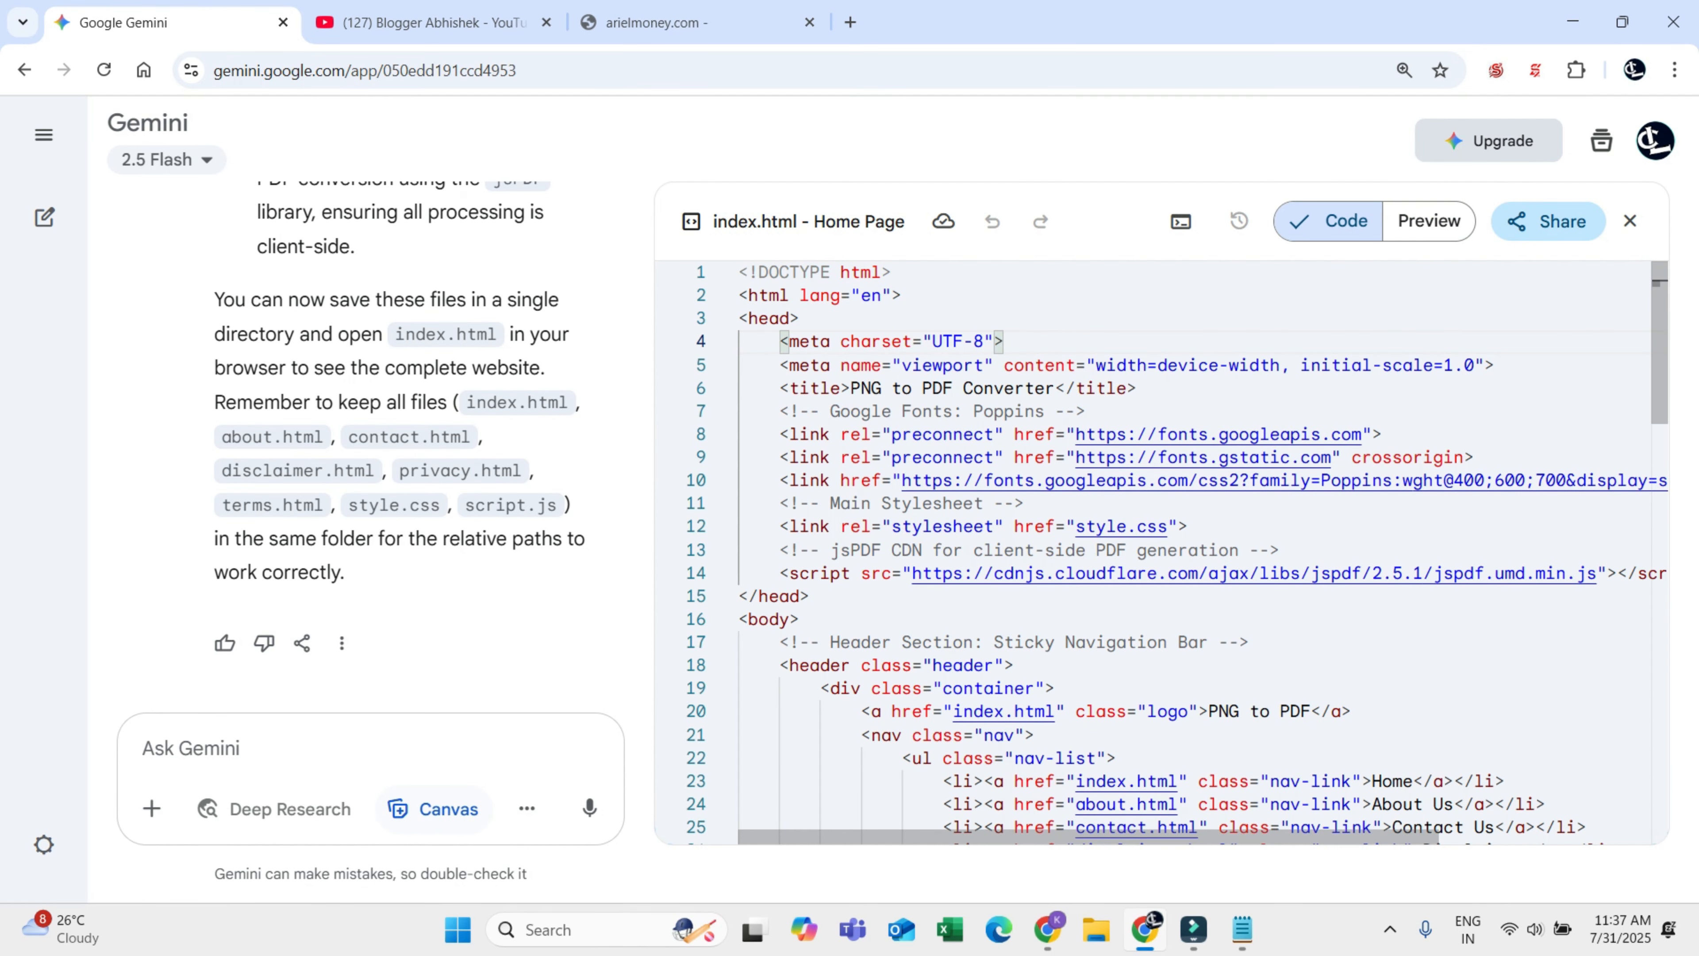
pyautogui.hotkey('ctrl', 'a')
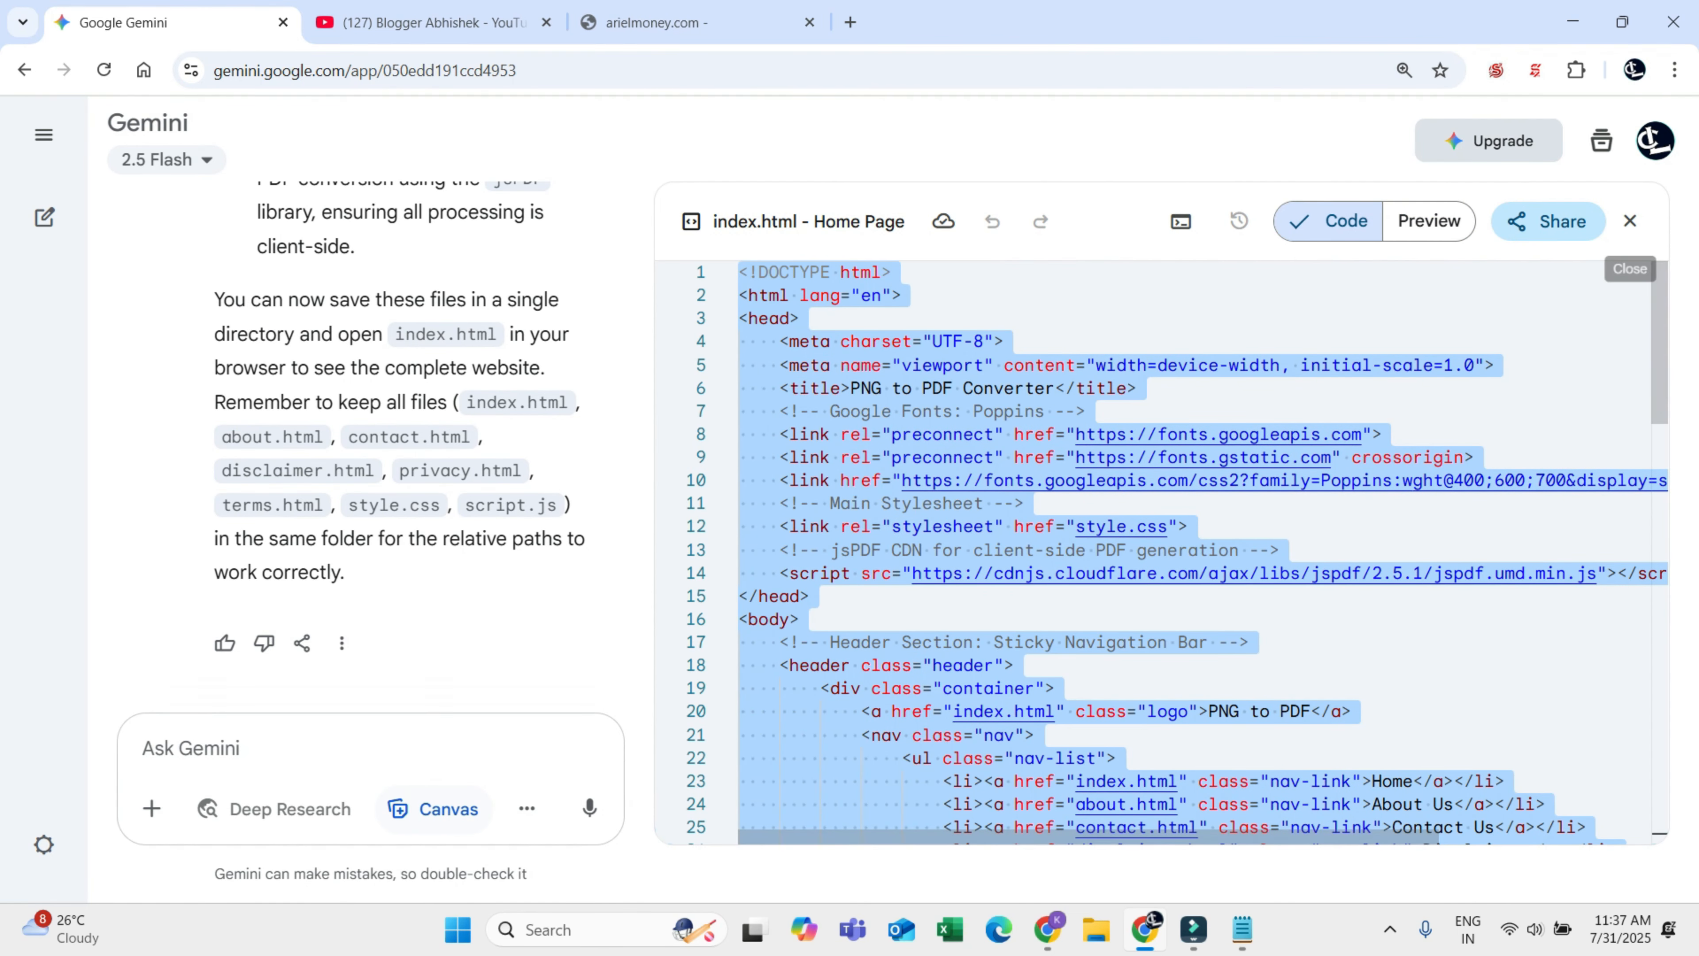
# Step: Paste the copied code into the empty index.html in the file manager, then save and close the file
pyautogui.hotkey('alt', 'Tab')
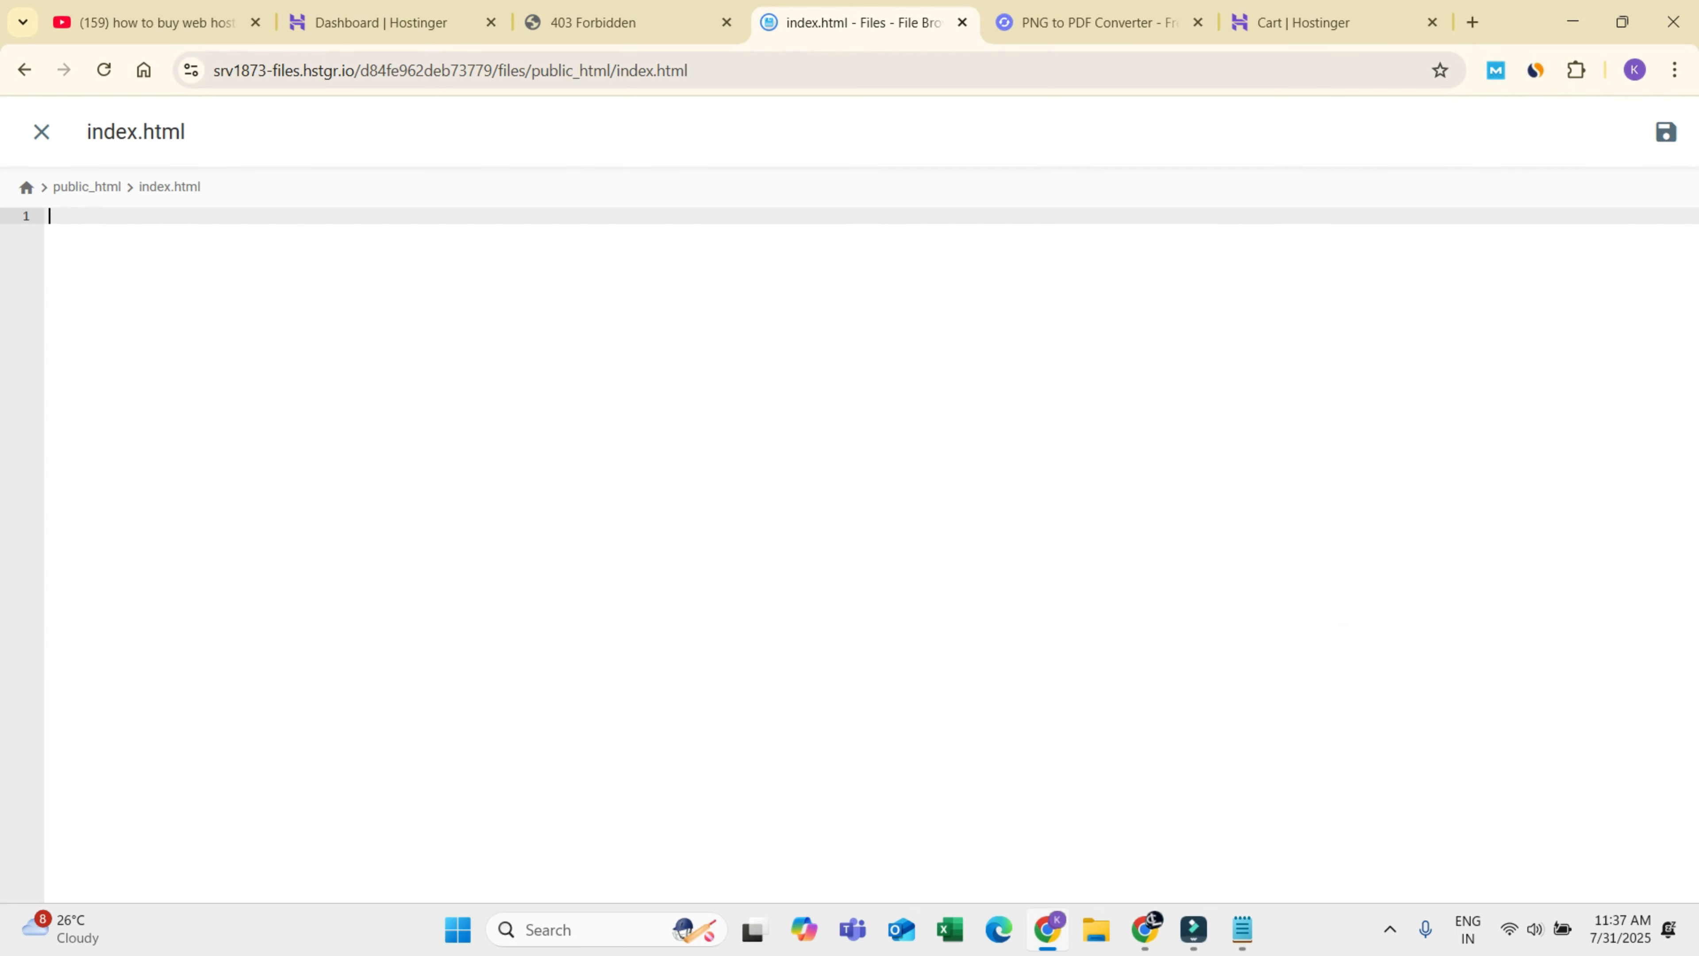
pyautogui.rightClick(560, 387)
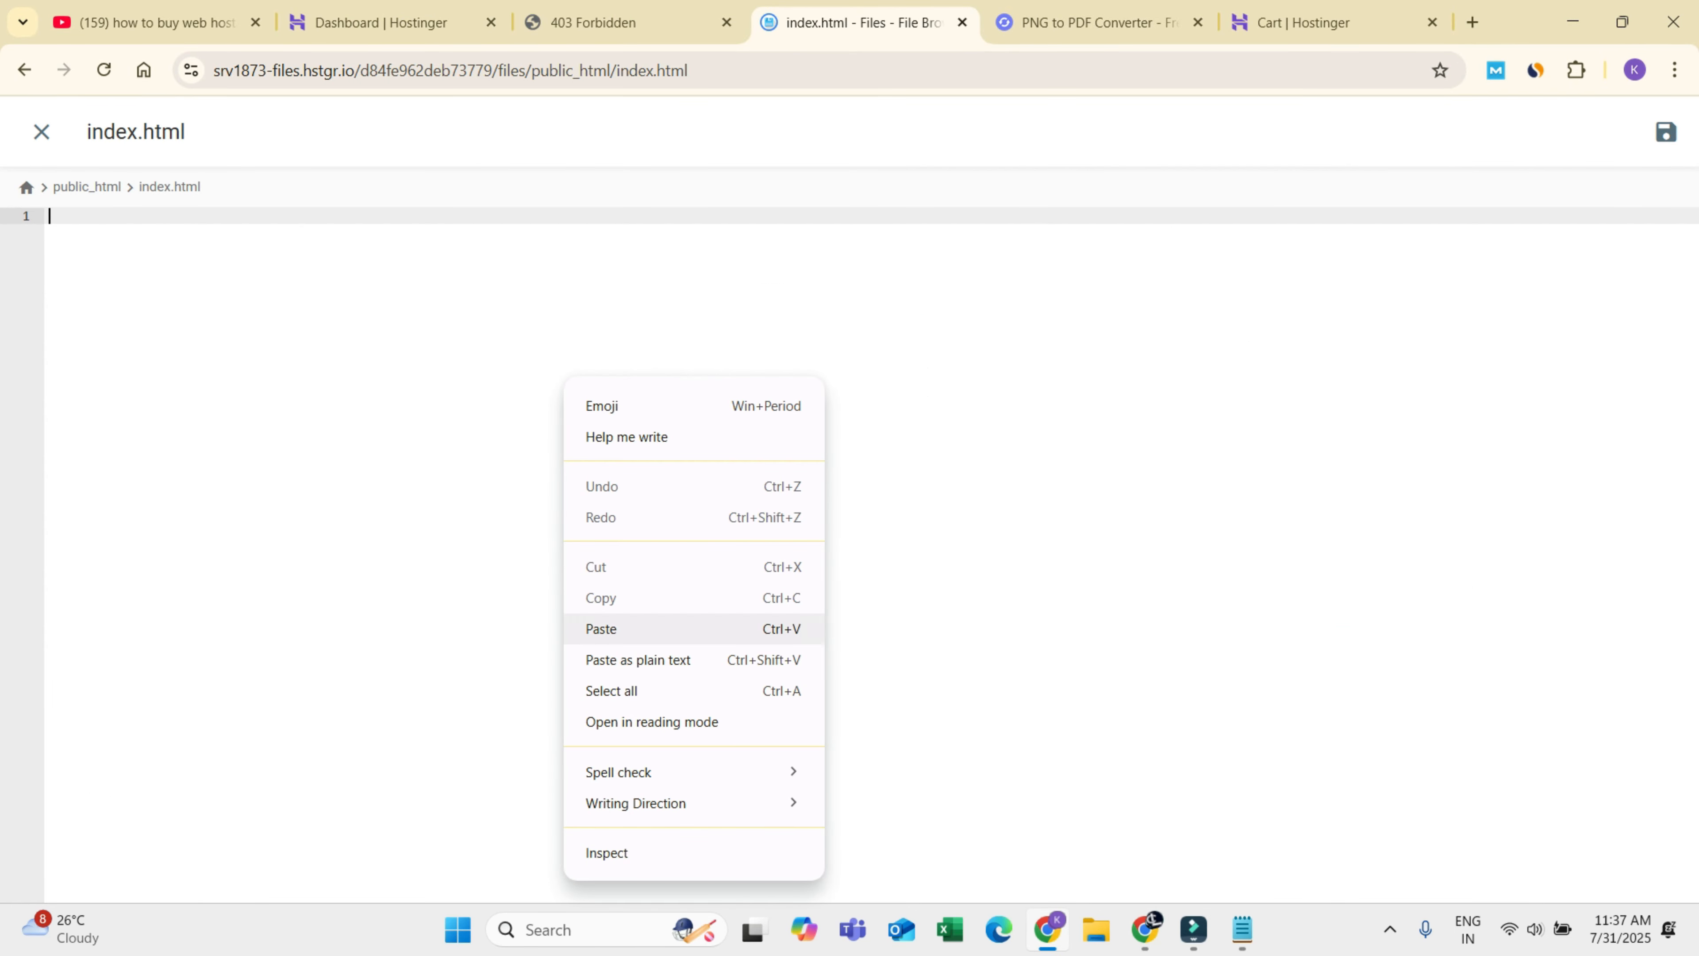
pyautogui.click(588, 629)
pyautogui.click(1665, 131)
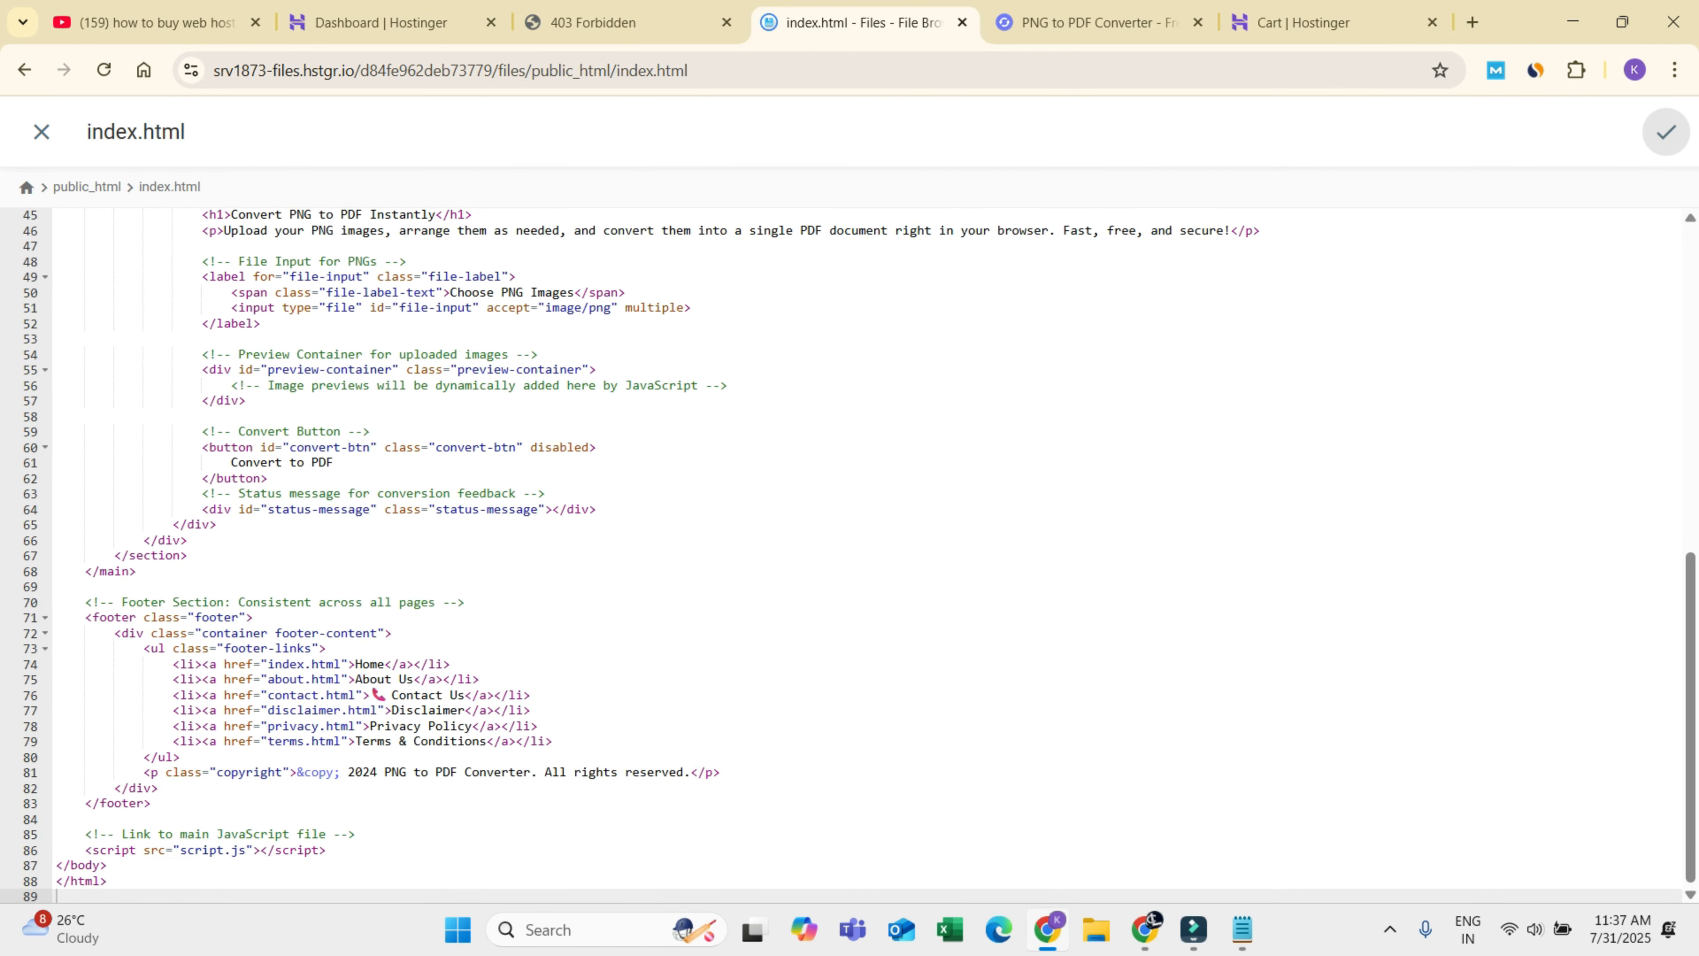
pyautogui.click(41, 132)
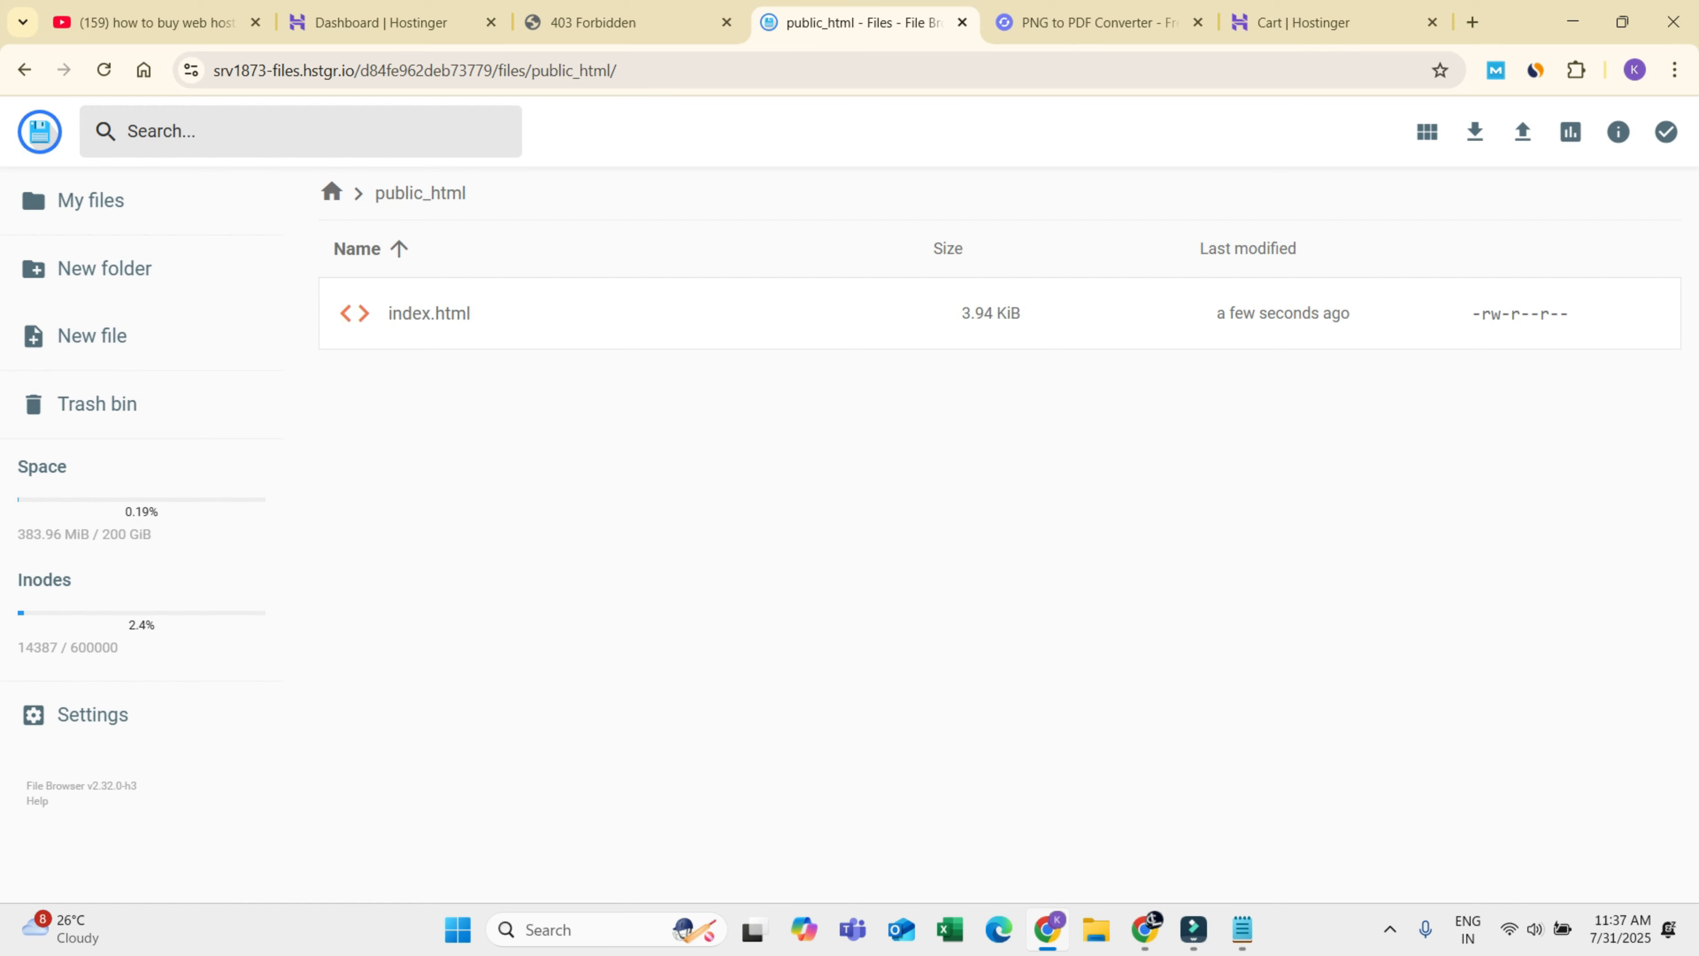
# Step: Reload the agency2home.online site and clear its cache in the Hostinger dashboard
pyautogui.click(592, 22)
pyautogui.click(103, 69)
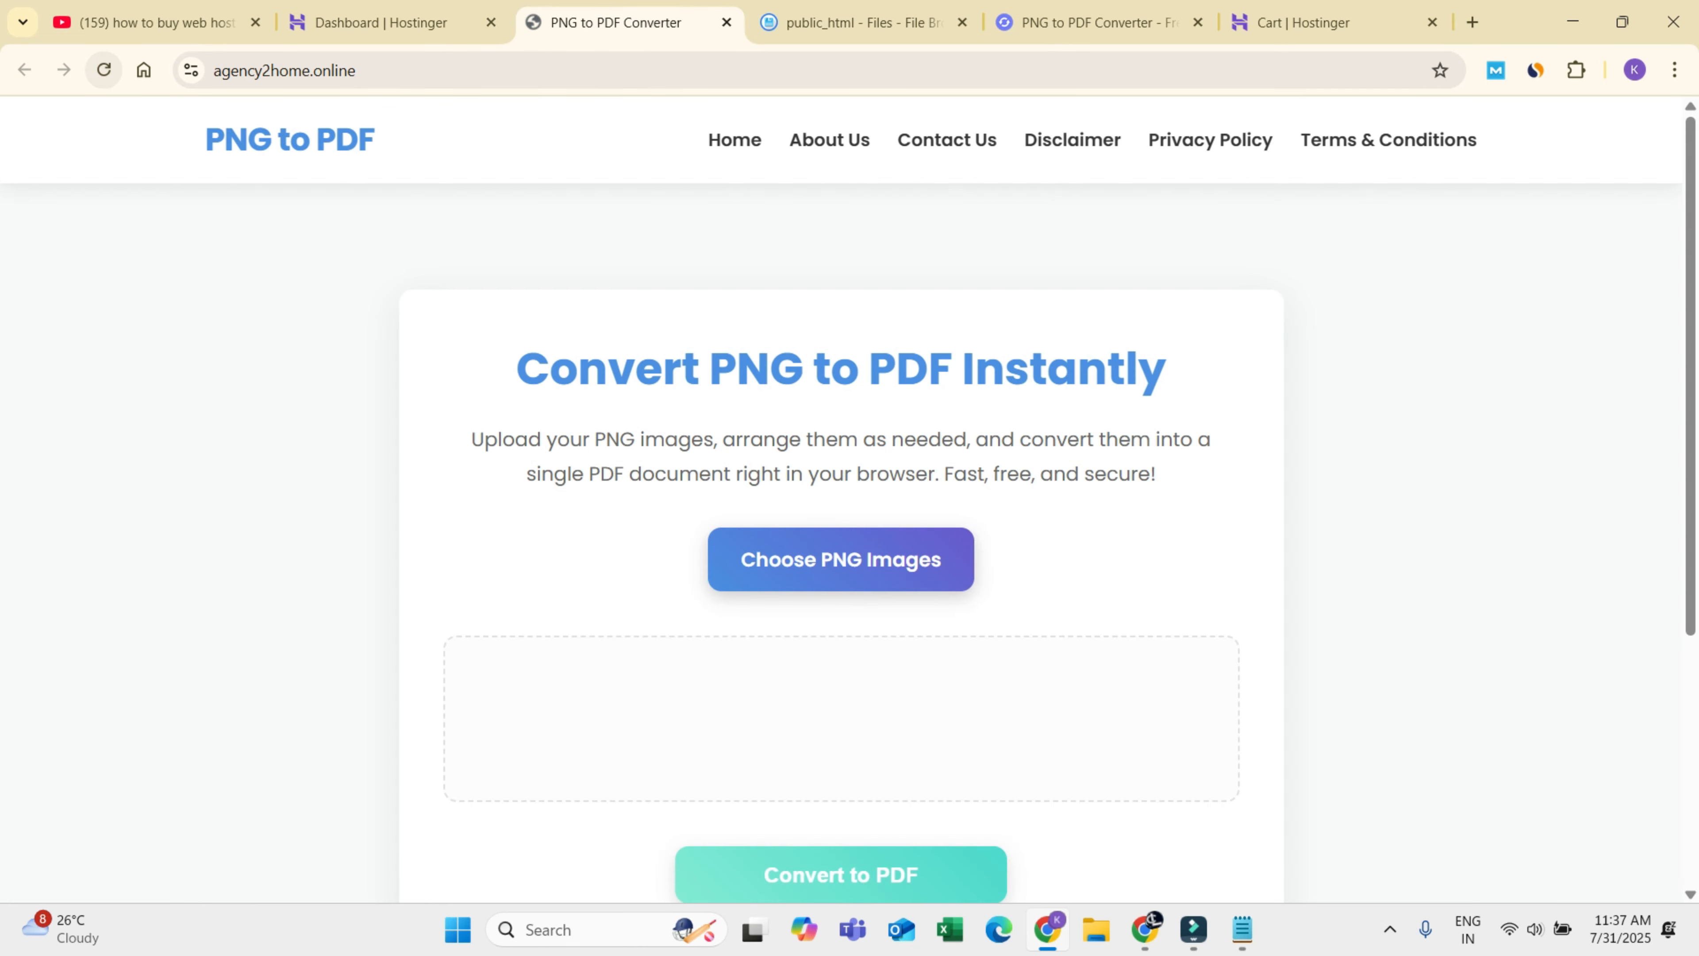
pyautogui.hotkey('ctrl', 'shift', 'Tab')
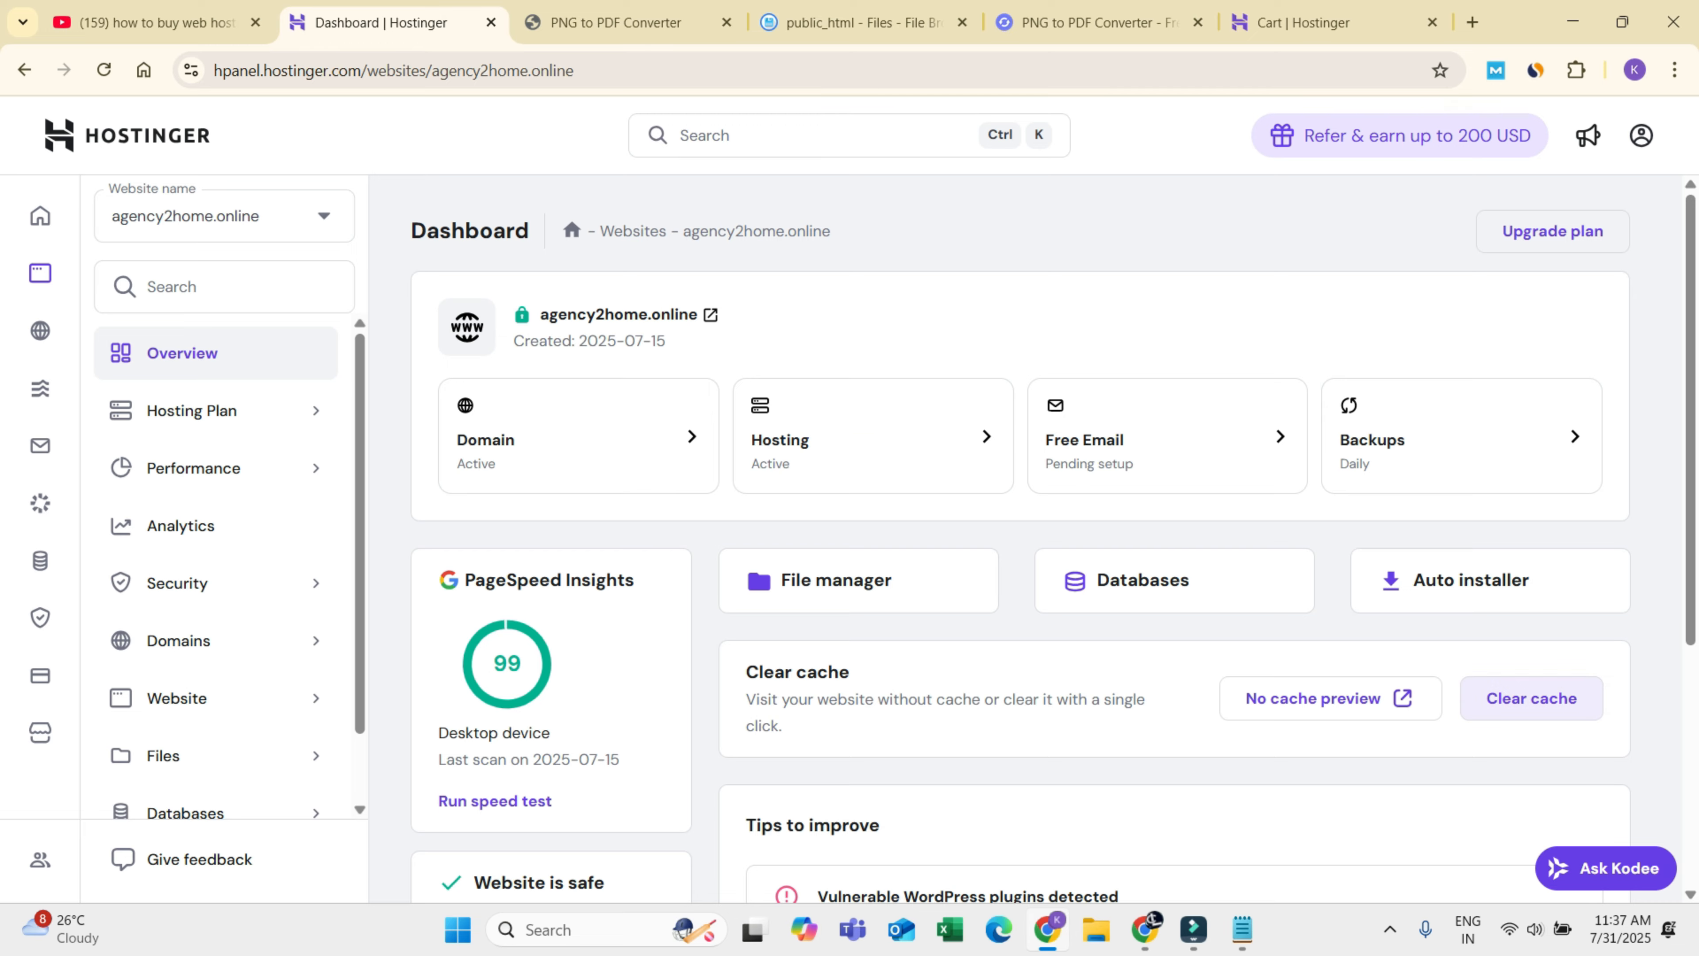
pyautogui.click(1532, 698)
pyautogui.click(1062, 595)
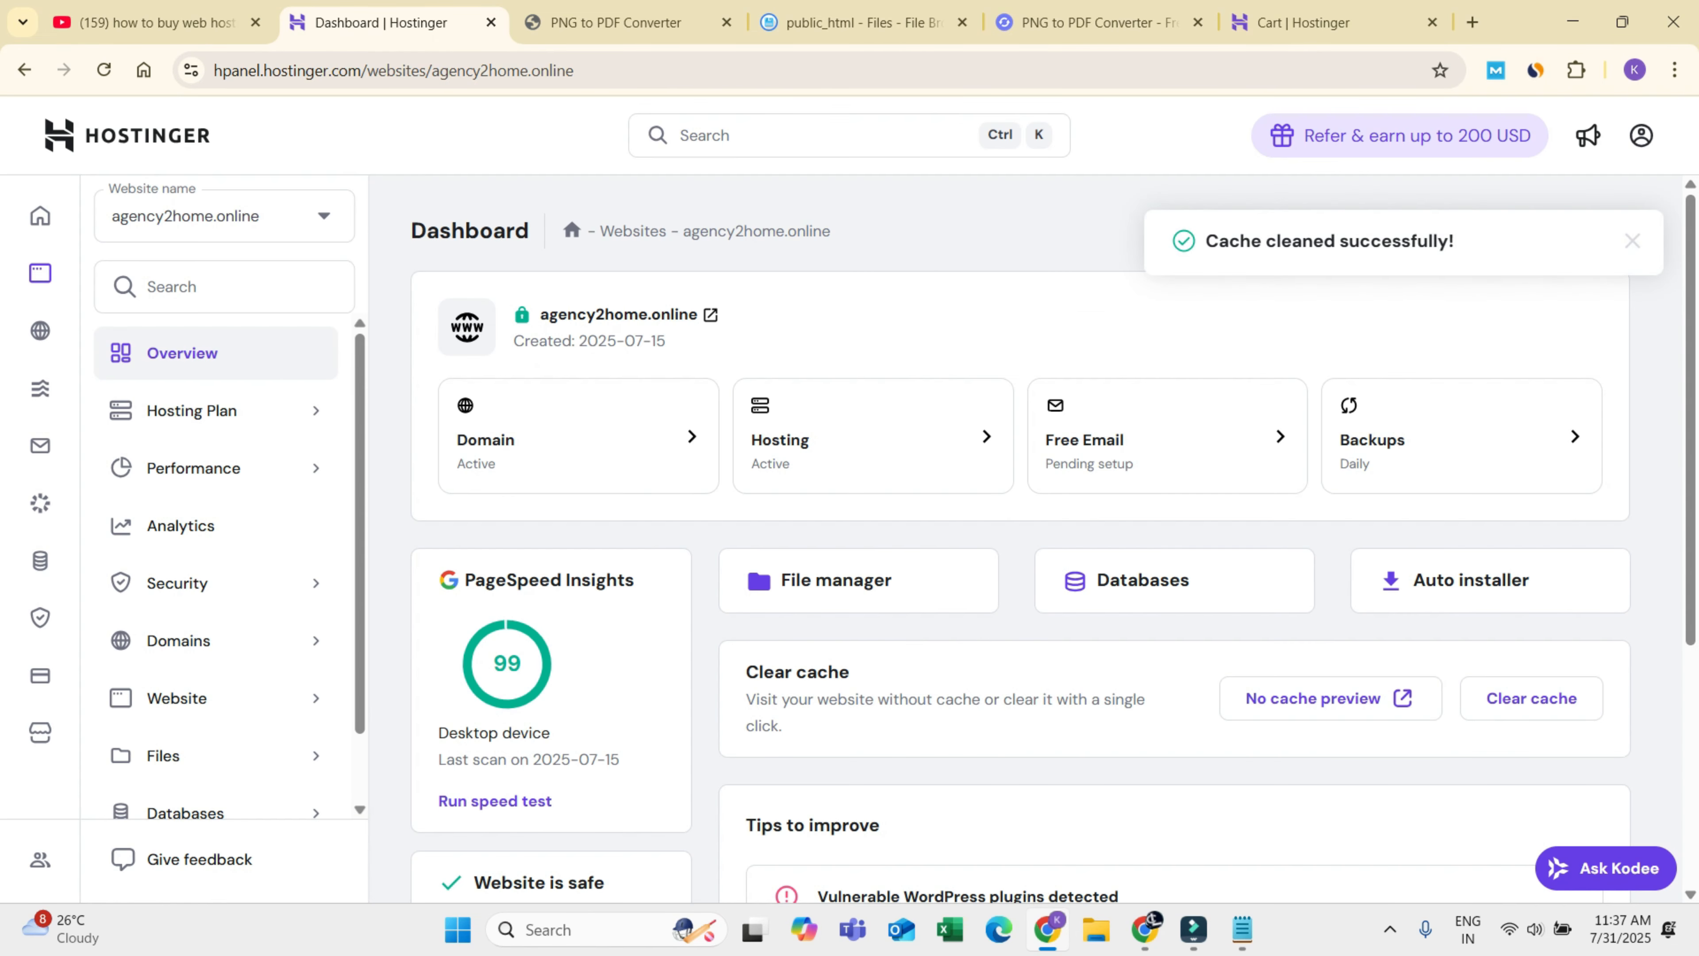
# Step: Delete the browser's cached images and files for all time and reload the agency2home.online page
pyautogui.hotkey('ctrl', 'shift', 'Delete')
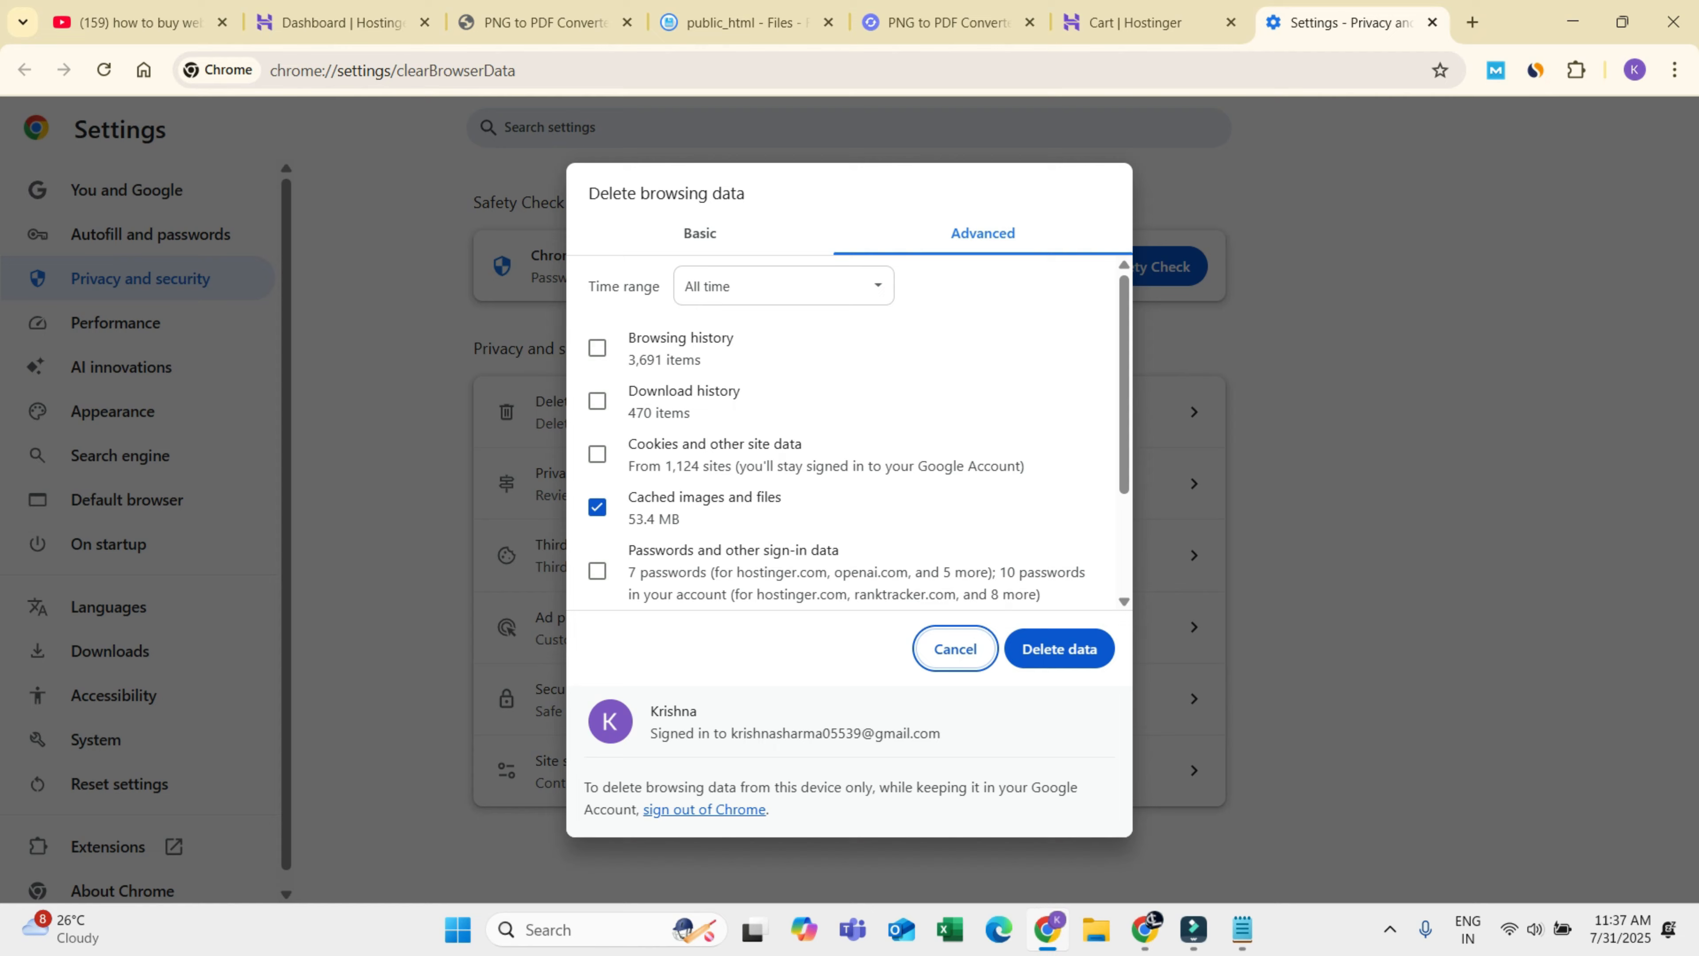
pyautogui.click(1058, 649)
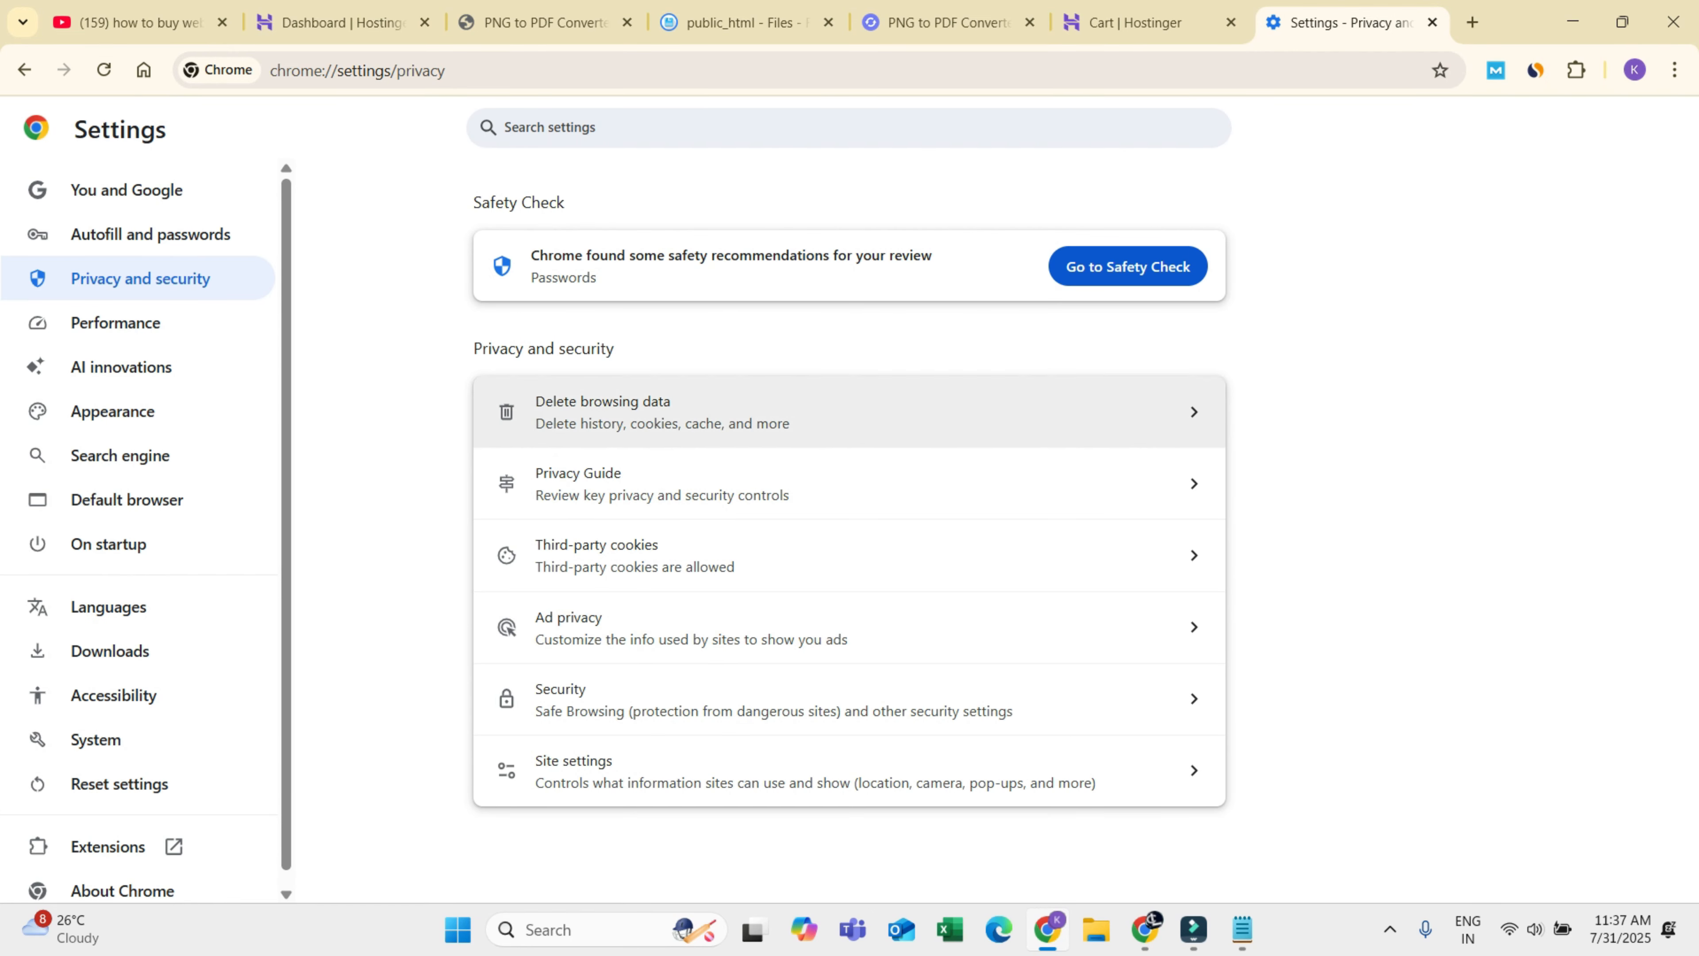
pyautogui.click(545, 22)
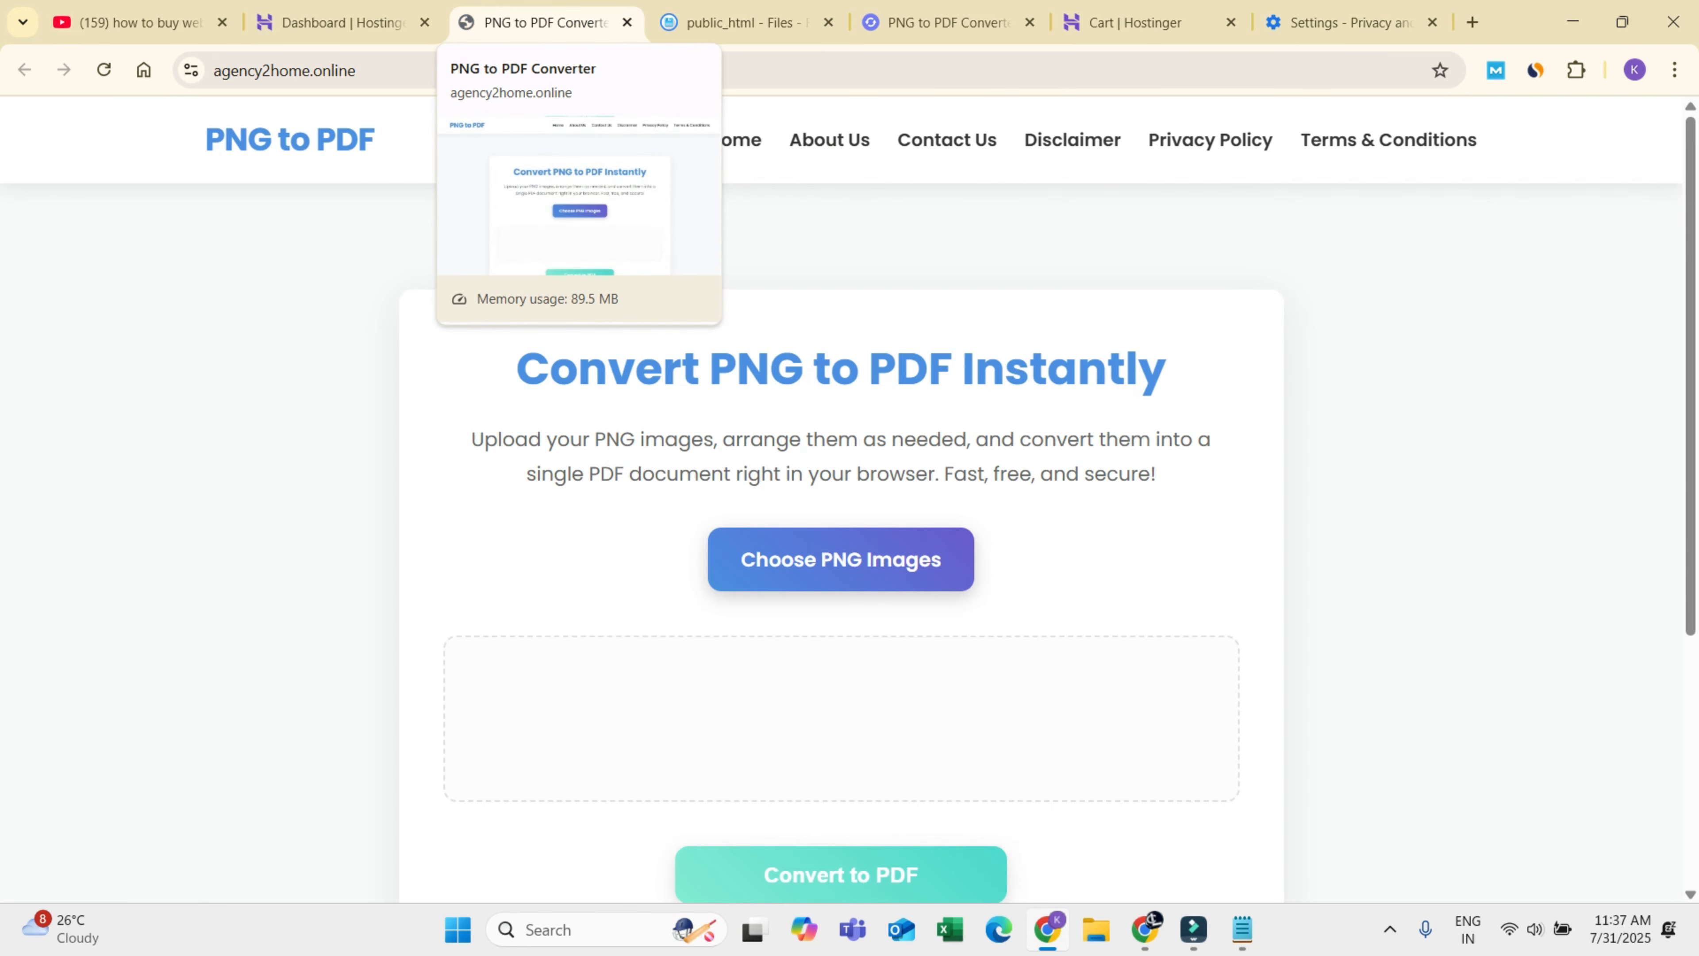
pyautogui.hotkey('ctrl', 'r')
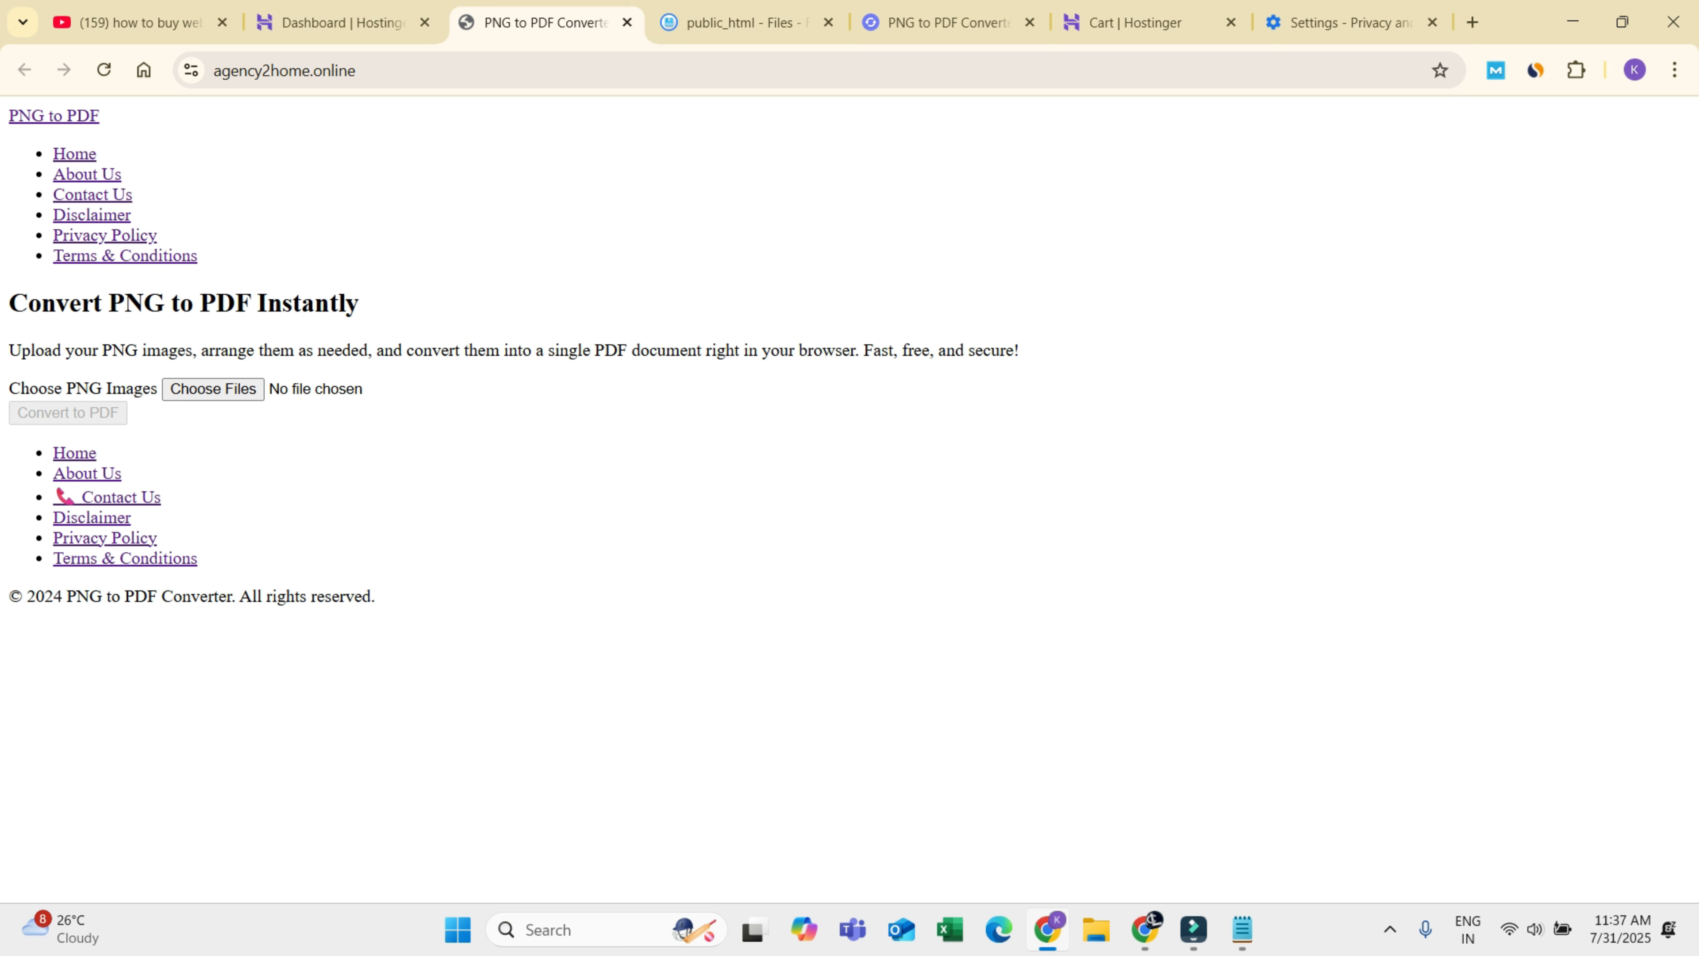
# Step: Start a new file in public_html and find the exact stylesheet file name in the Gemini chat
pyautogui.click(742, 22)
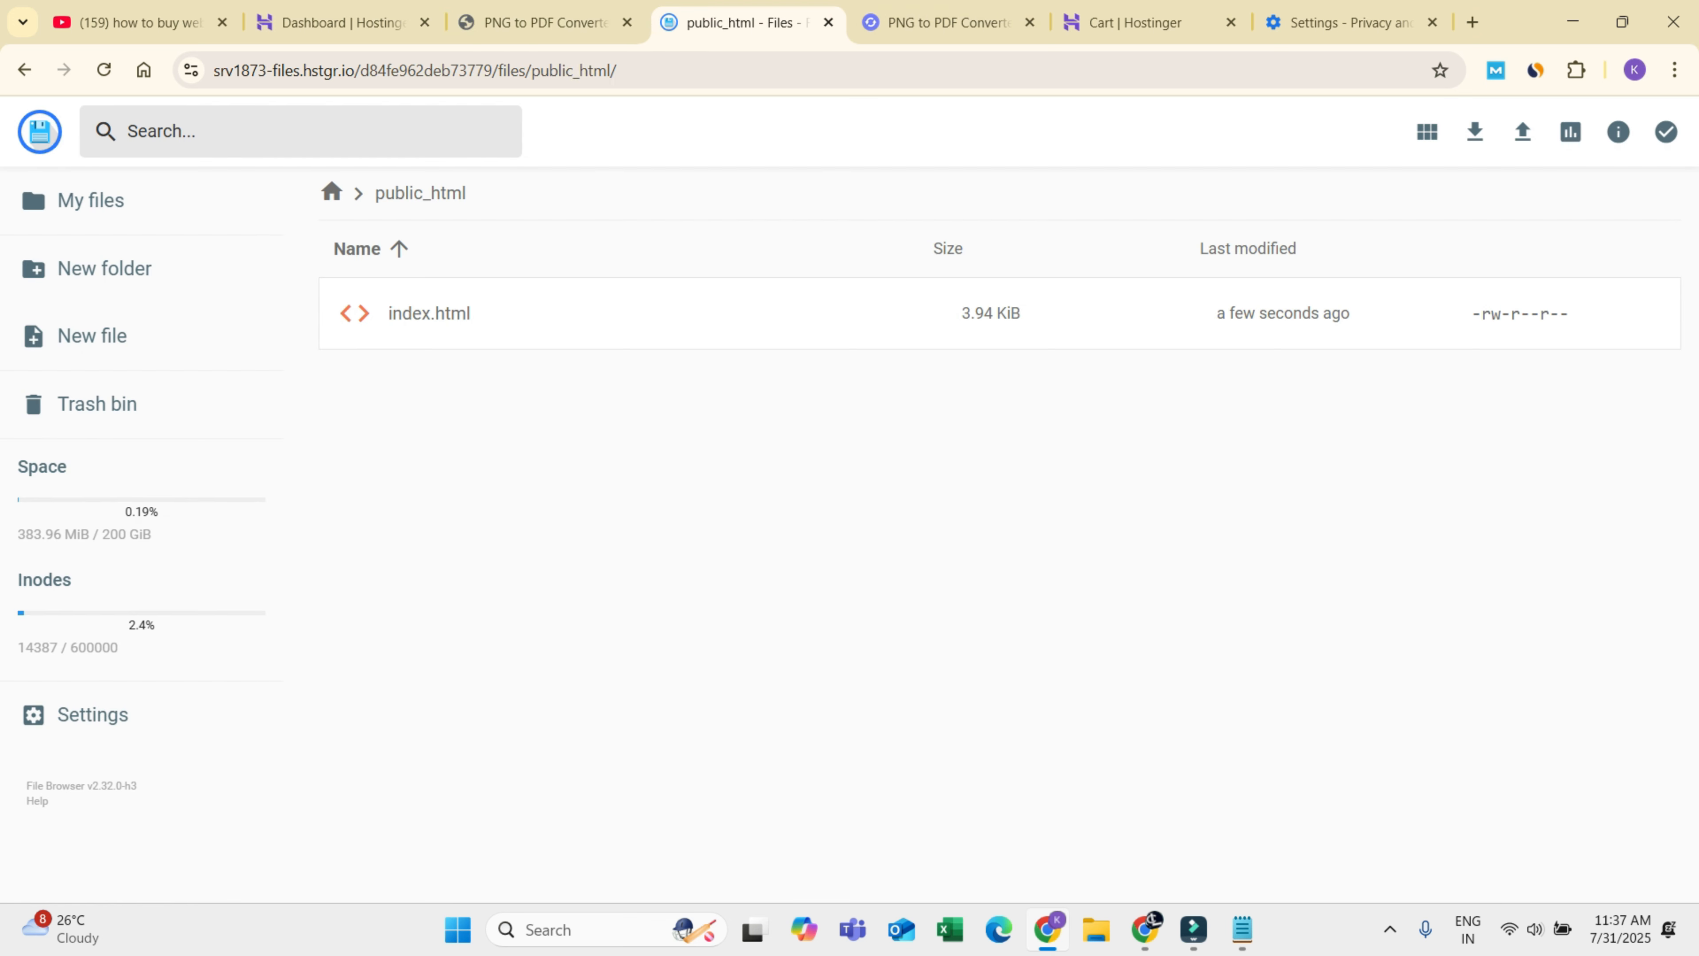
pyautogui.click(92, 335)
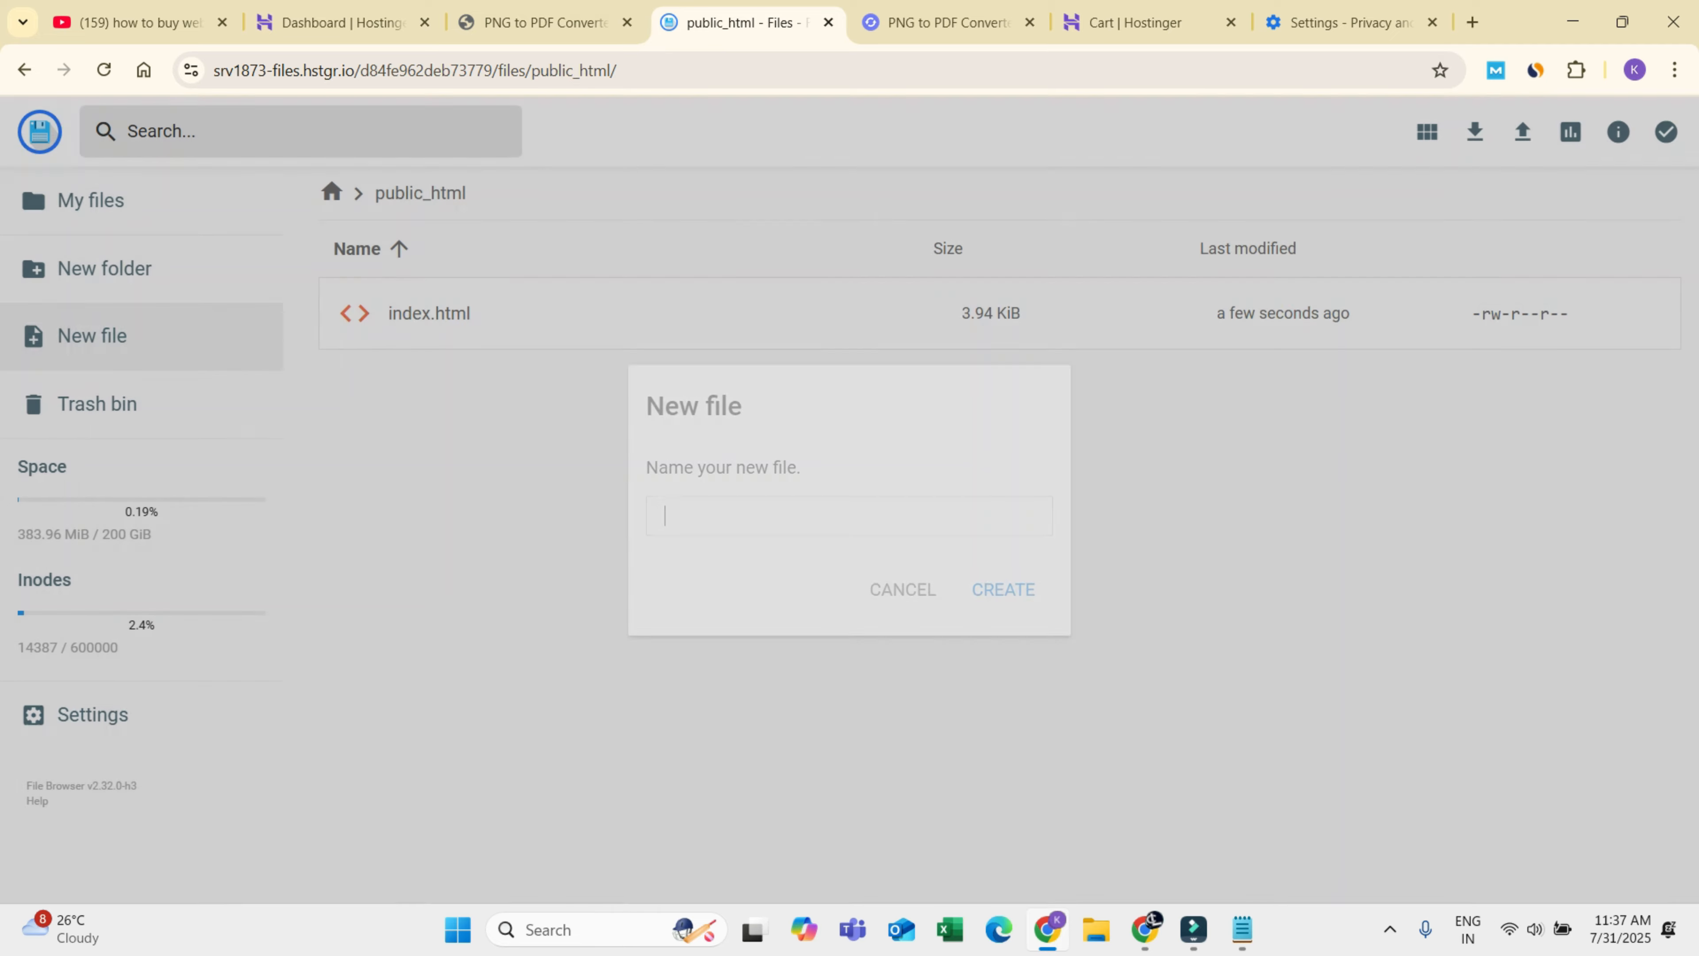
pyautogui.click(1145, 929)
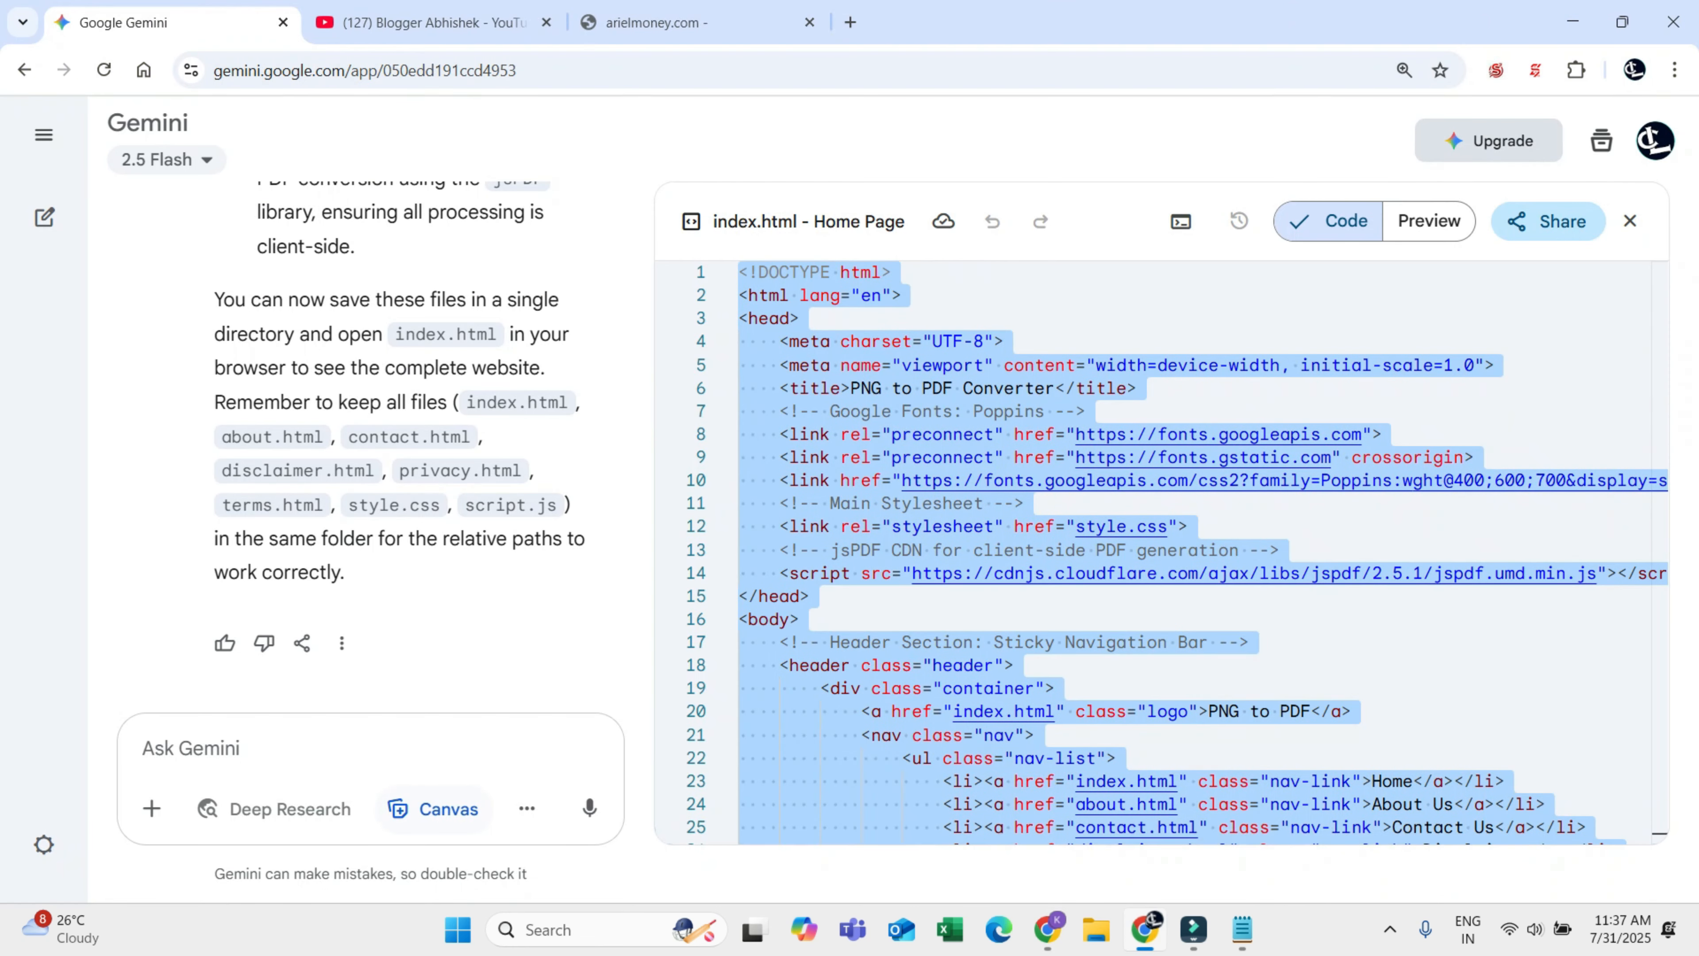
pyautogui.click(1629, 221)
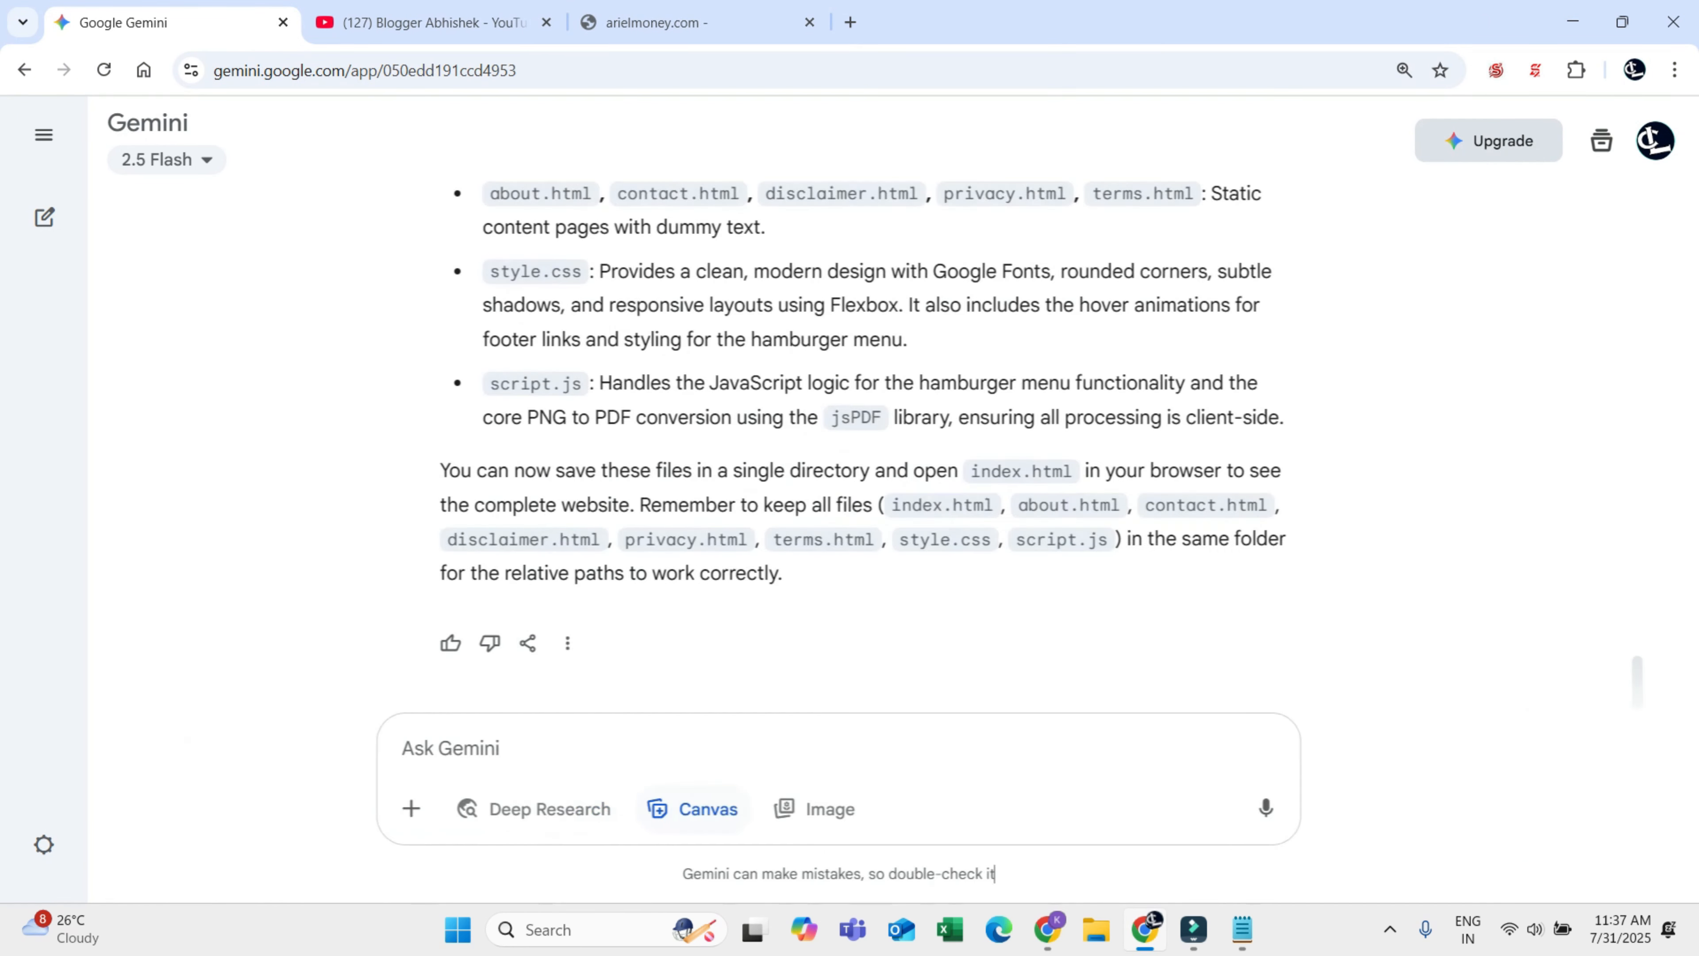
pyautogui.scroll(5, 1049, 873)
pyautogui.scroll(10, 1049, 873)
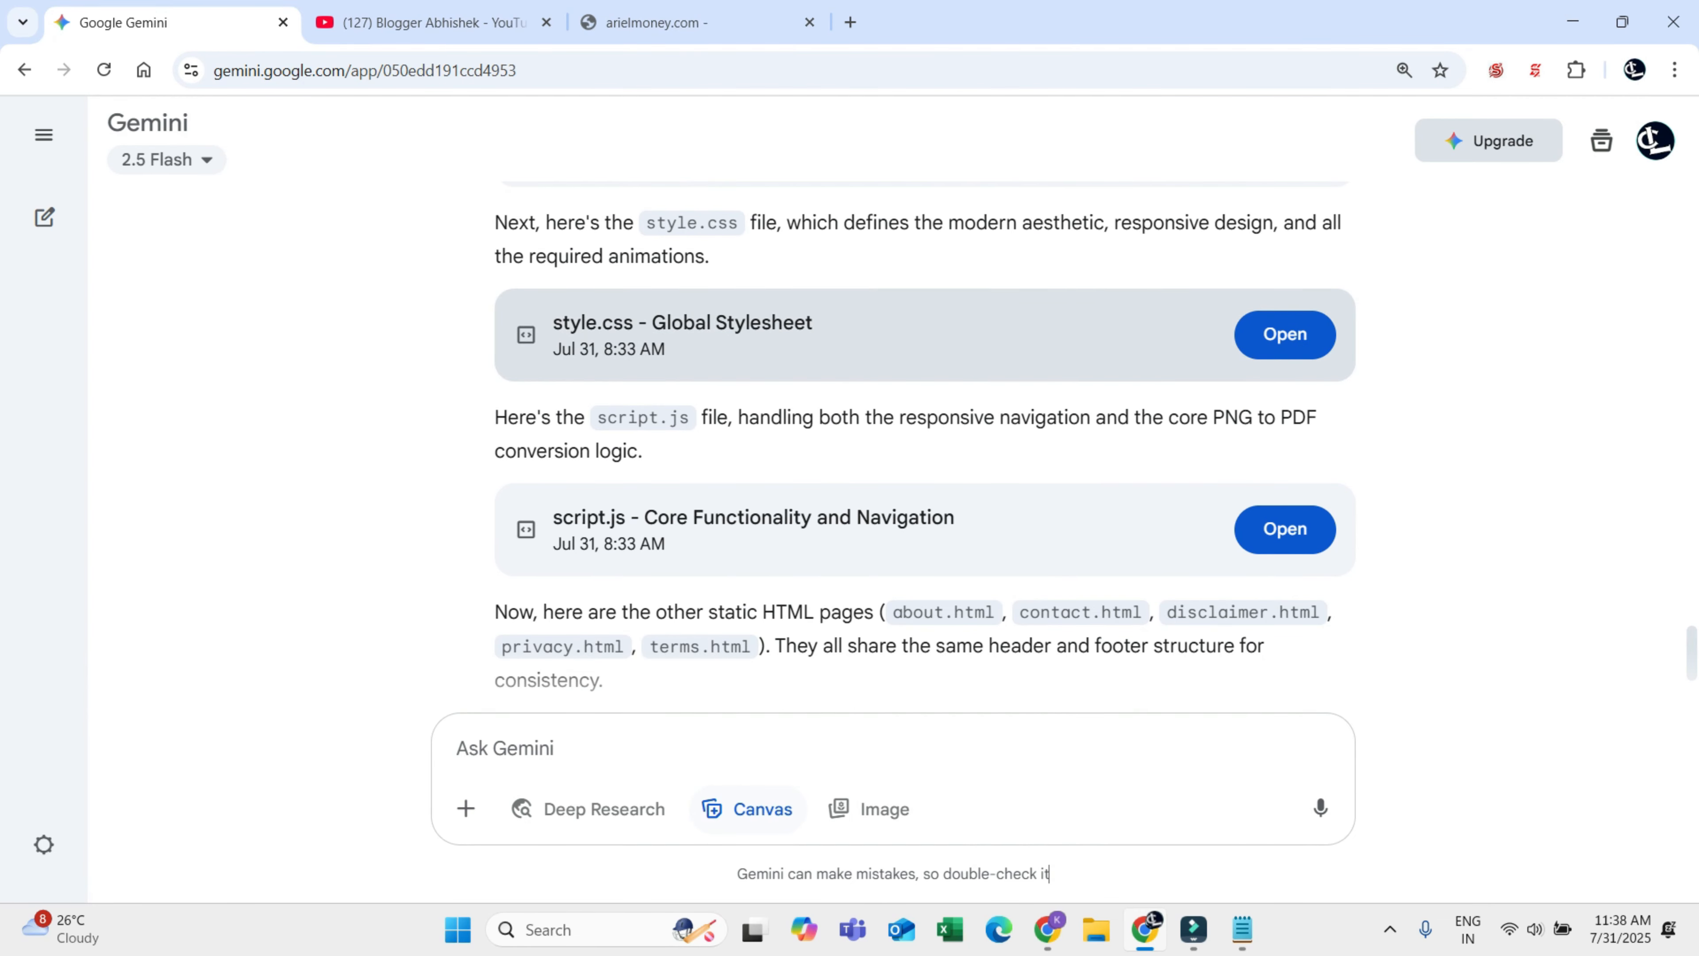
# Step: Name the new file style.css and create it in the public_html folder
pyautogui.click(1047, 928)
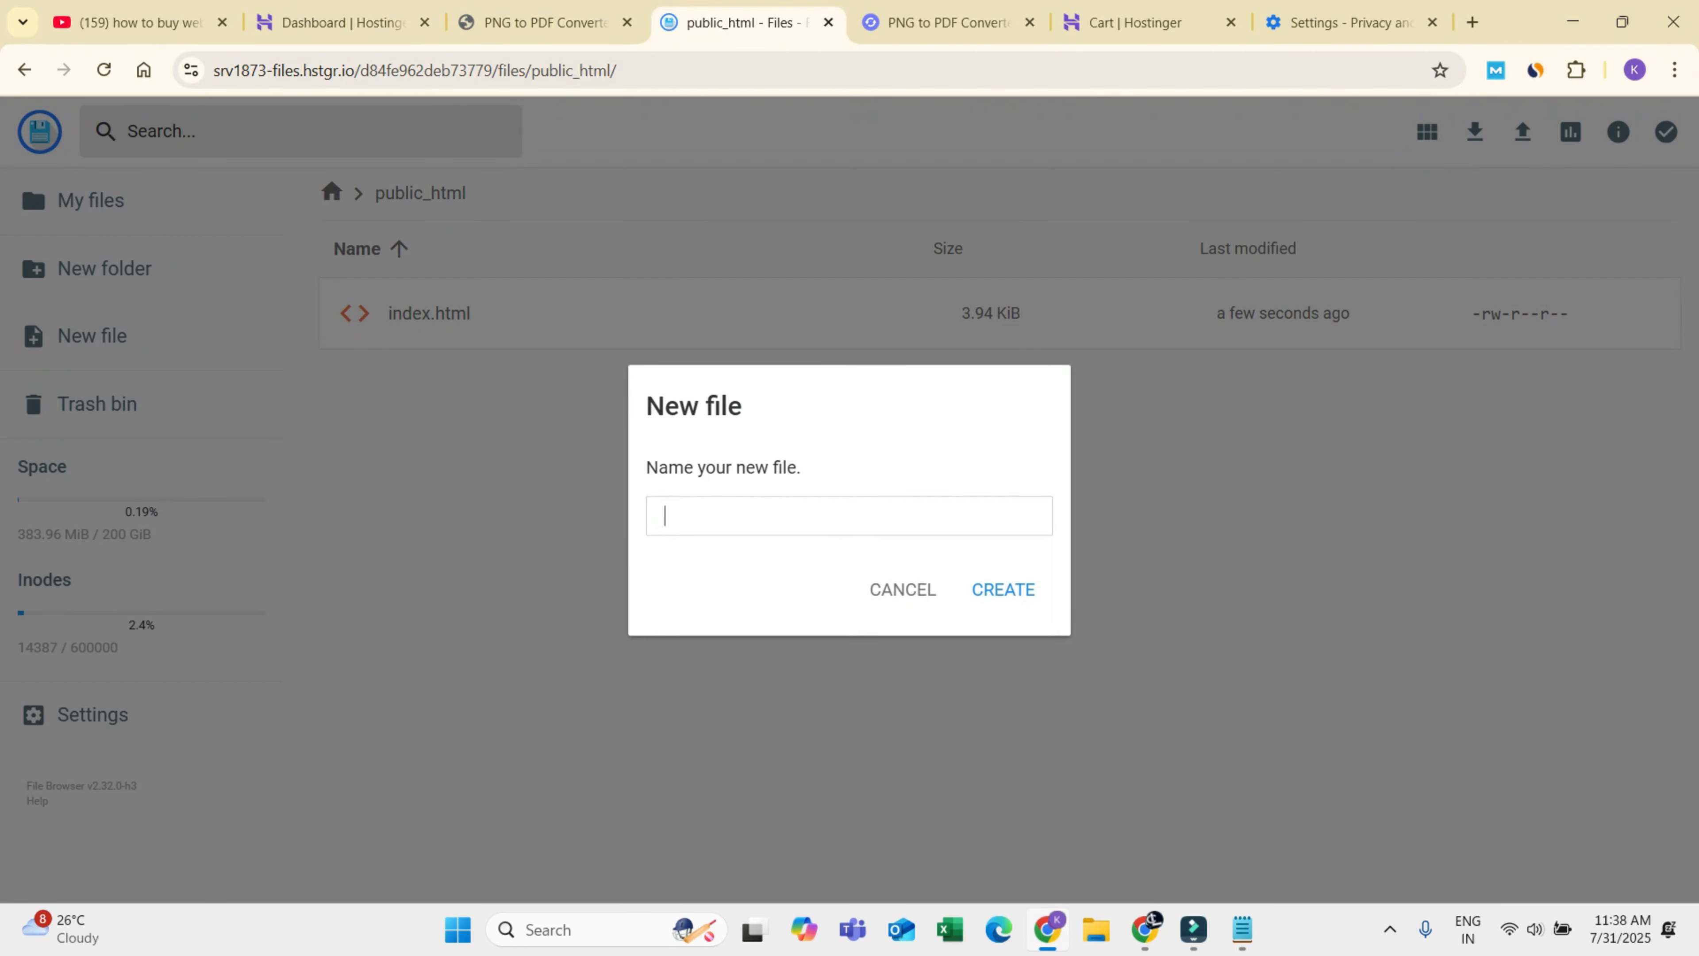
pyautogui.write('Sty')
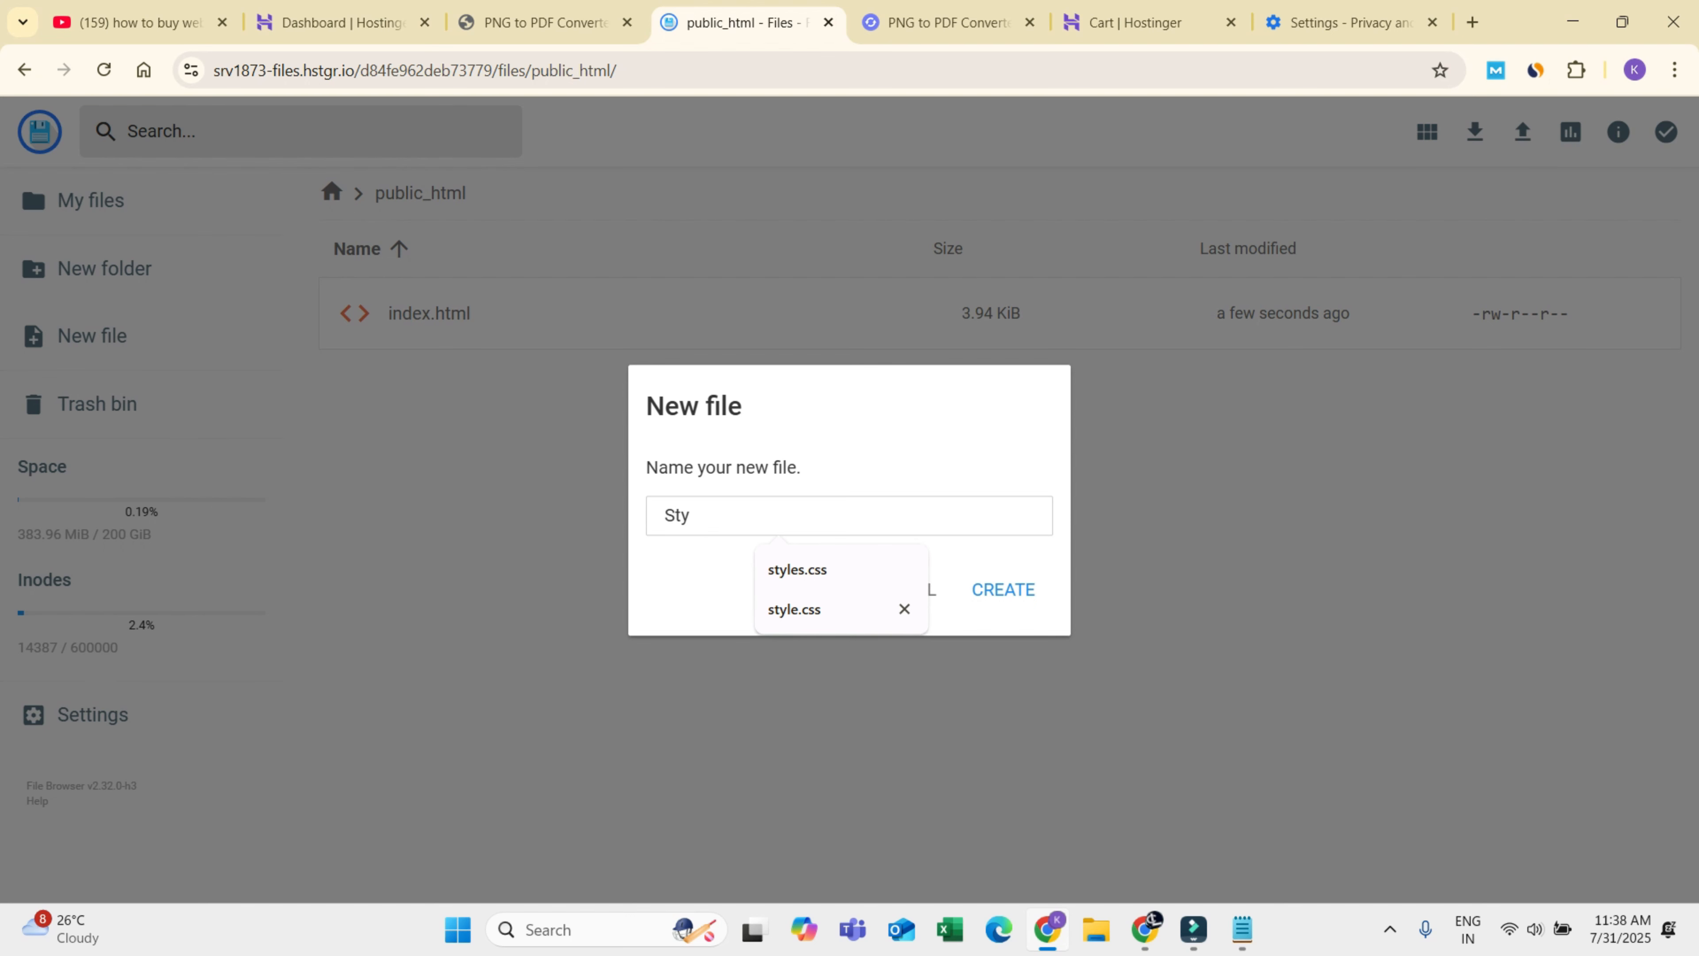
pyautogui.press('BackSpace')
pyautogui.press('BackSpace')
pyautogui.press('BackSpace')
pyautogui.write('s')
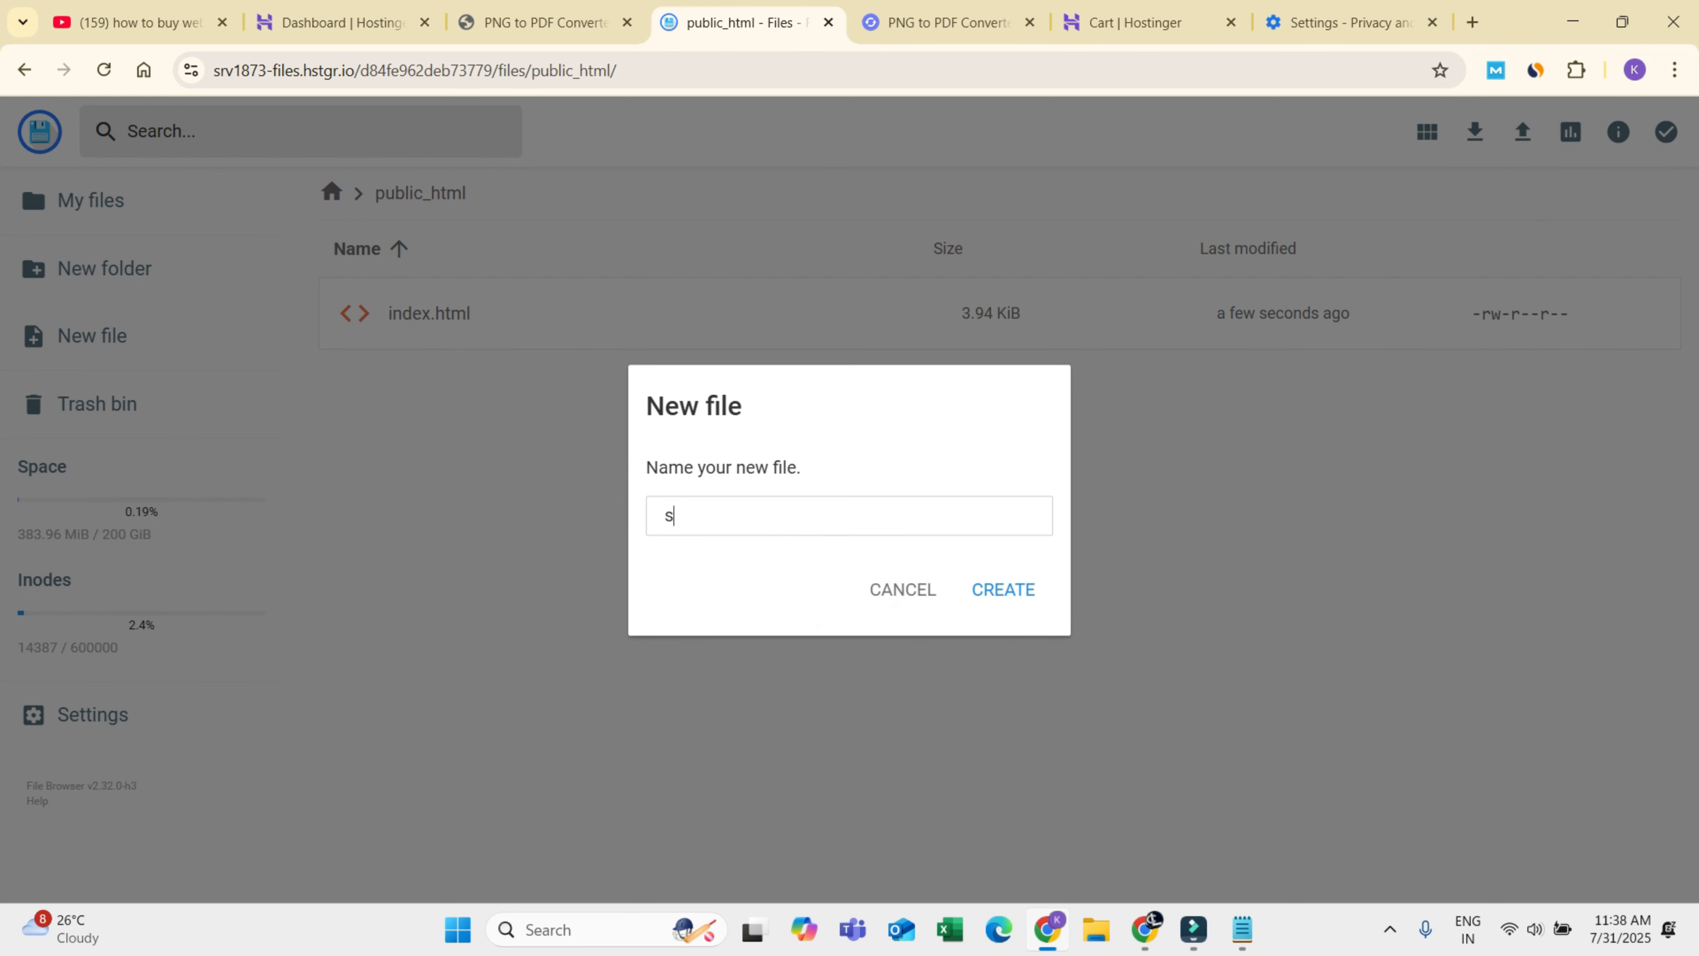
pyautogui.write('tyle.c')
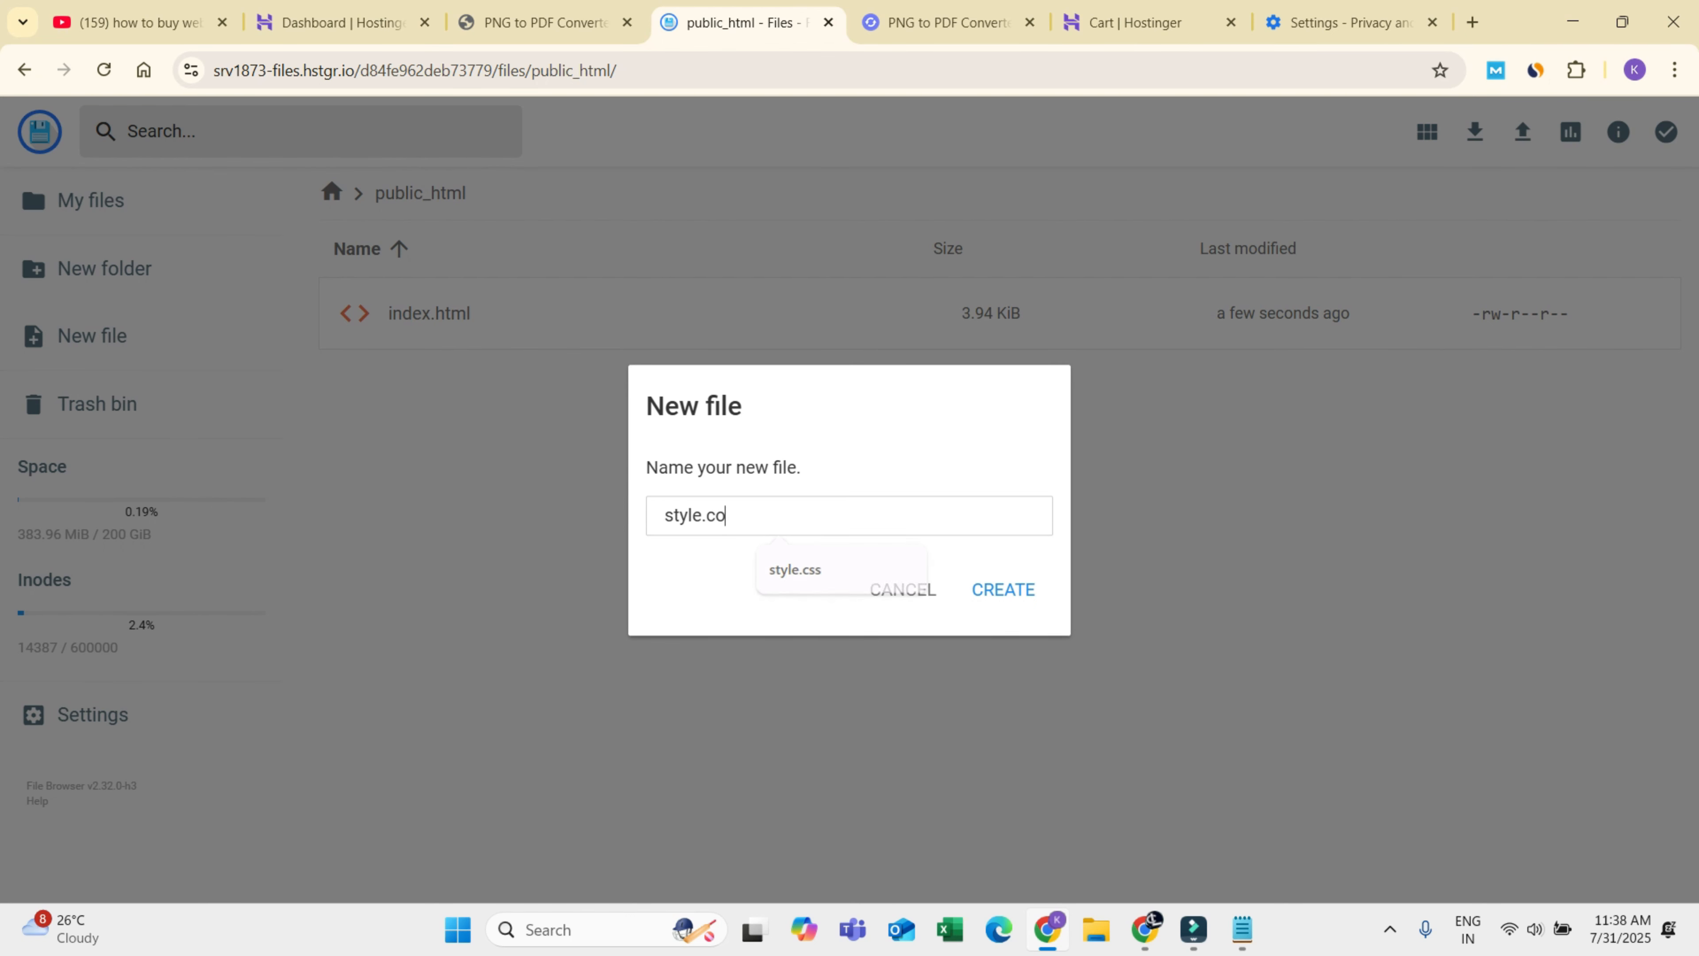
pyautogui.write('ss')
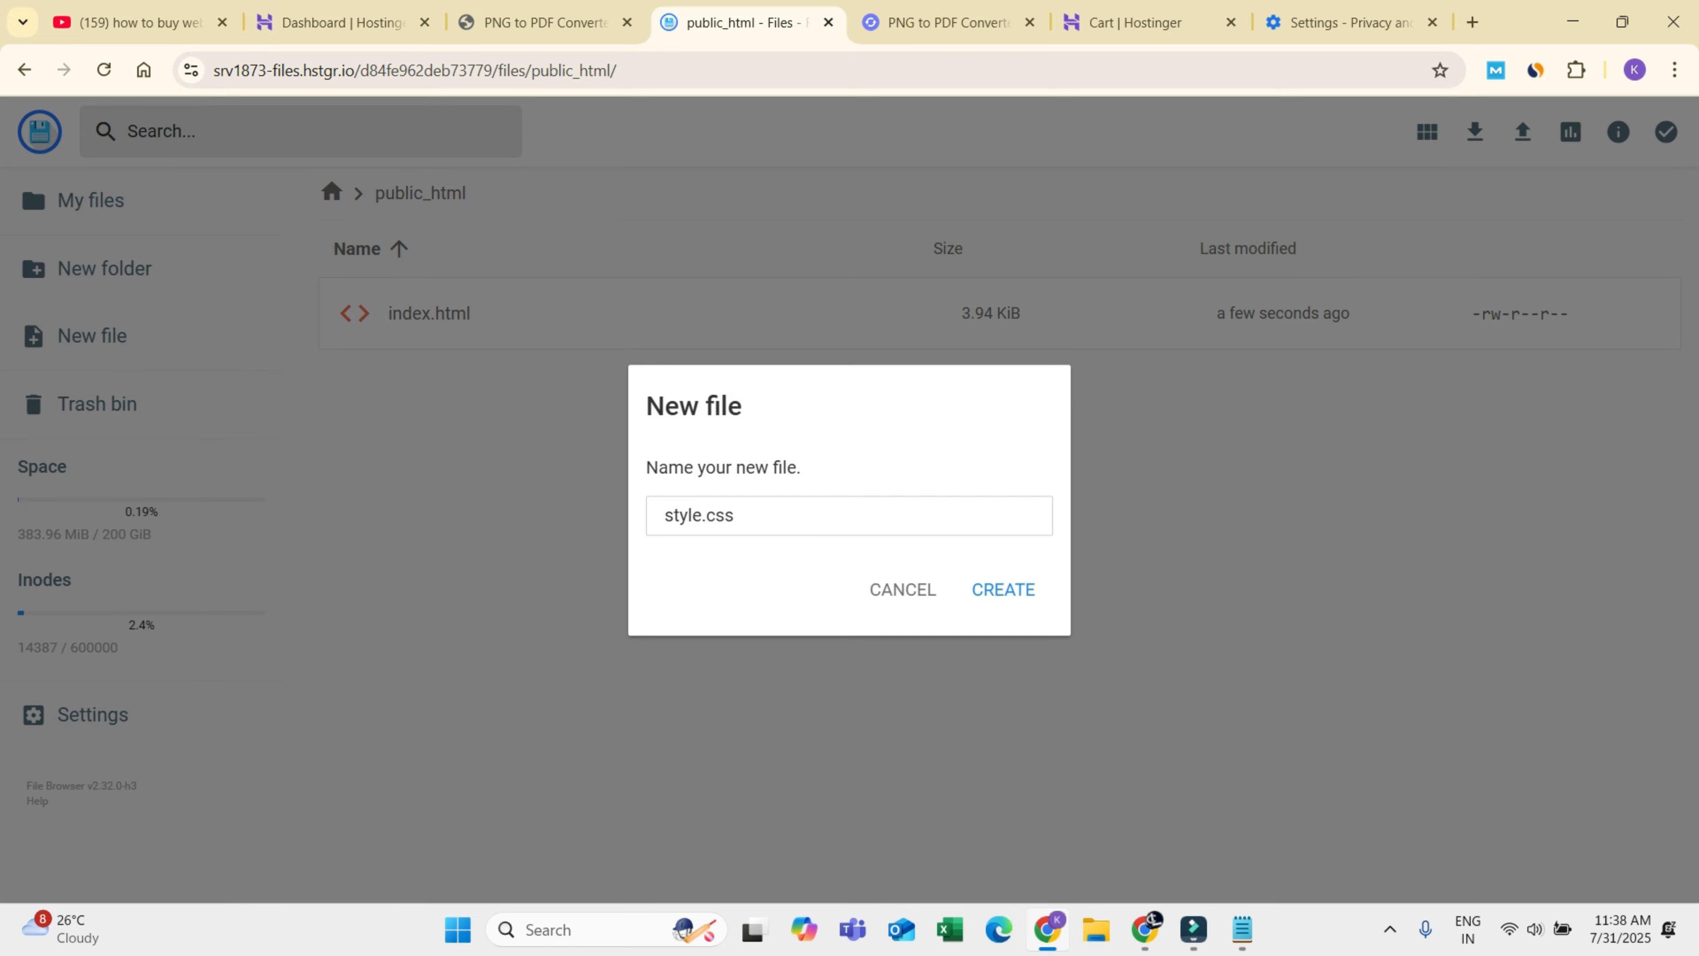
pyautogui.click(1002, 589)
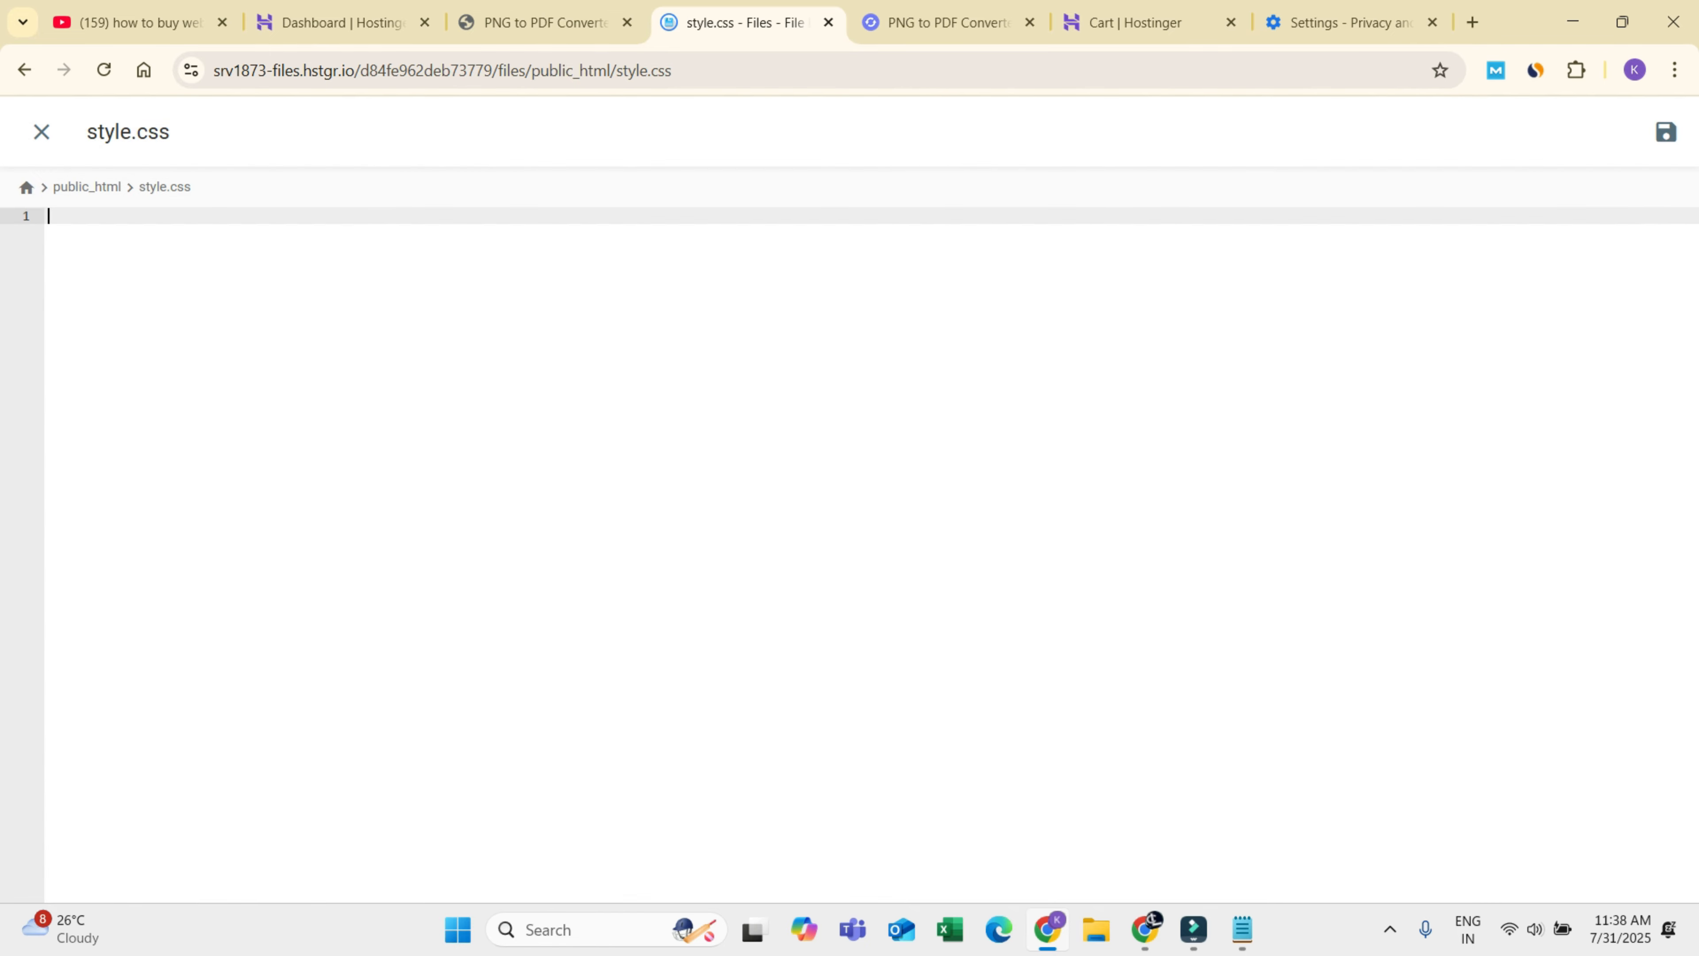
# Step: Open the style.css global stylesheet in the Gemini chat and copy its entire code
pyautogui.hotkey('alt', 'Tab')
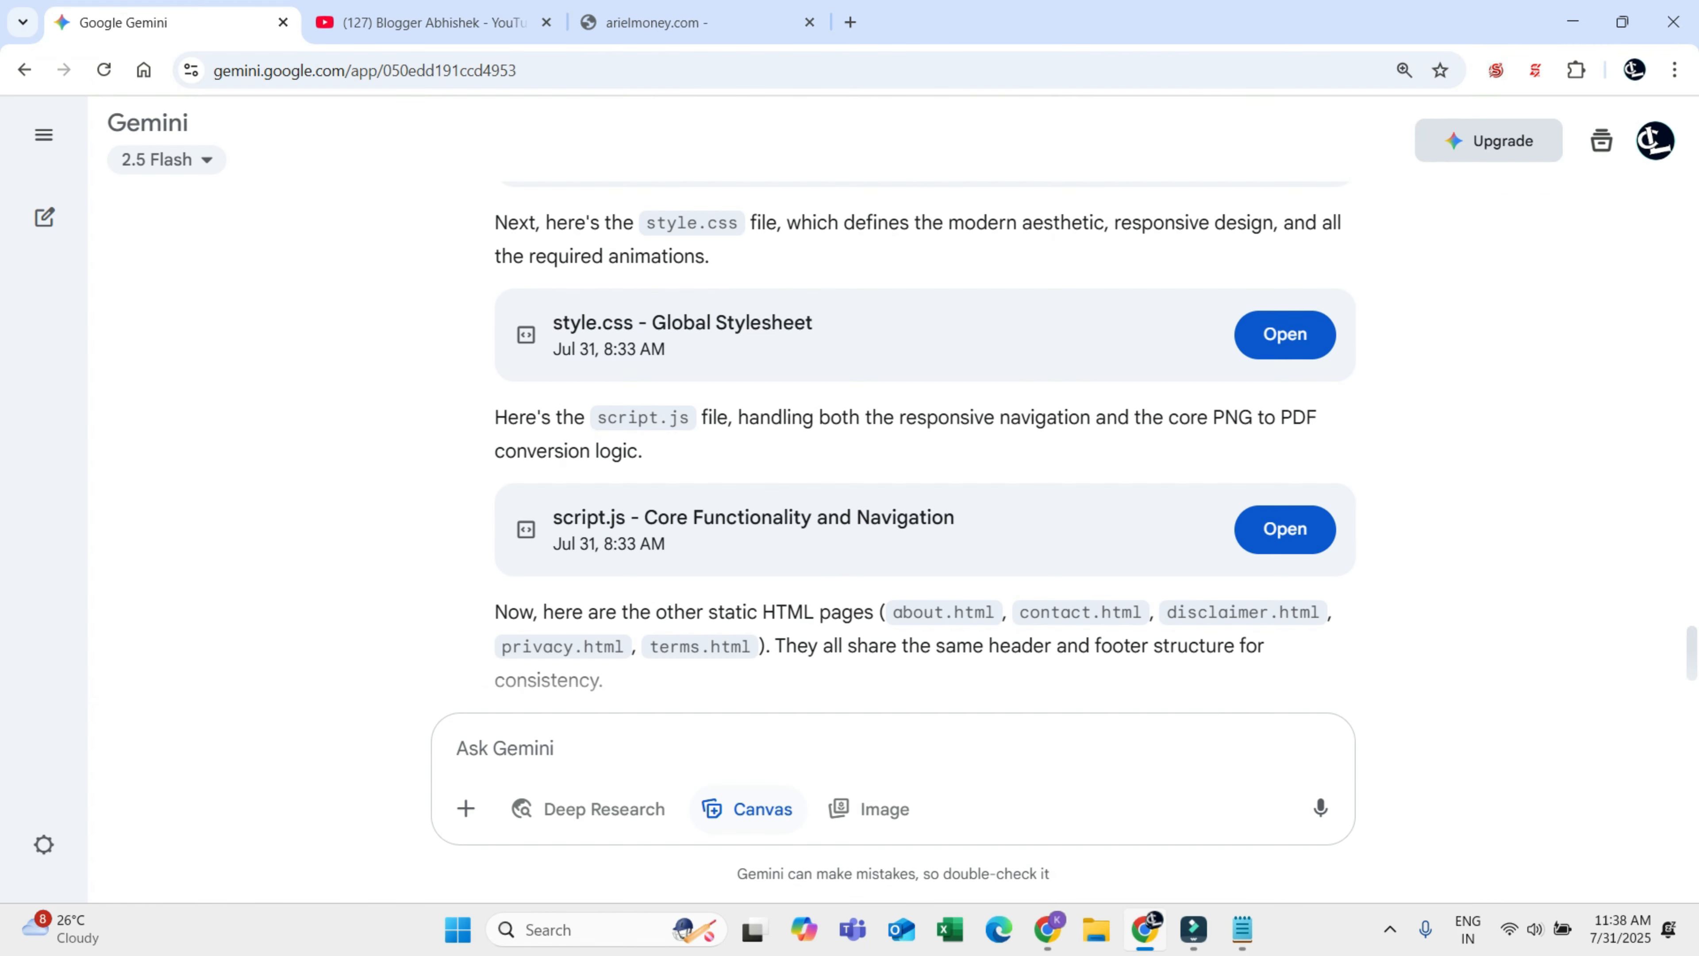
pyautogui.click(1289, 334)
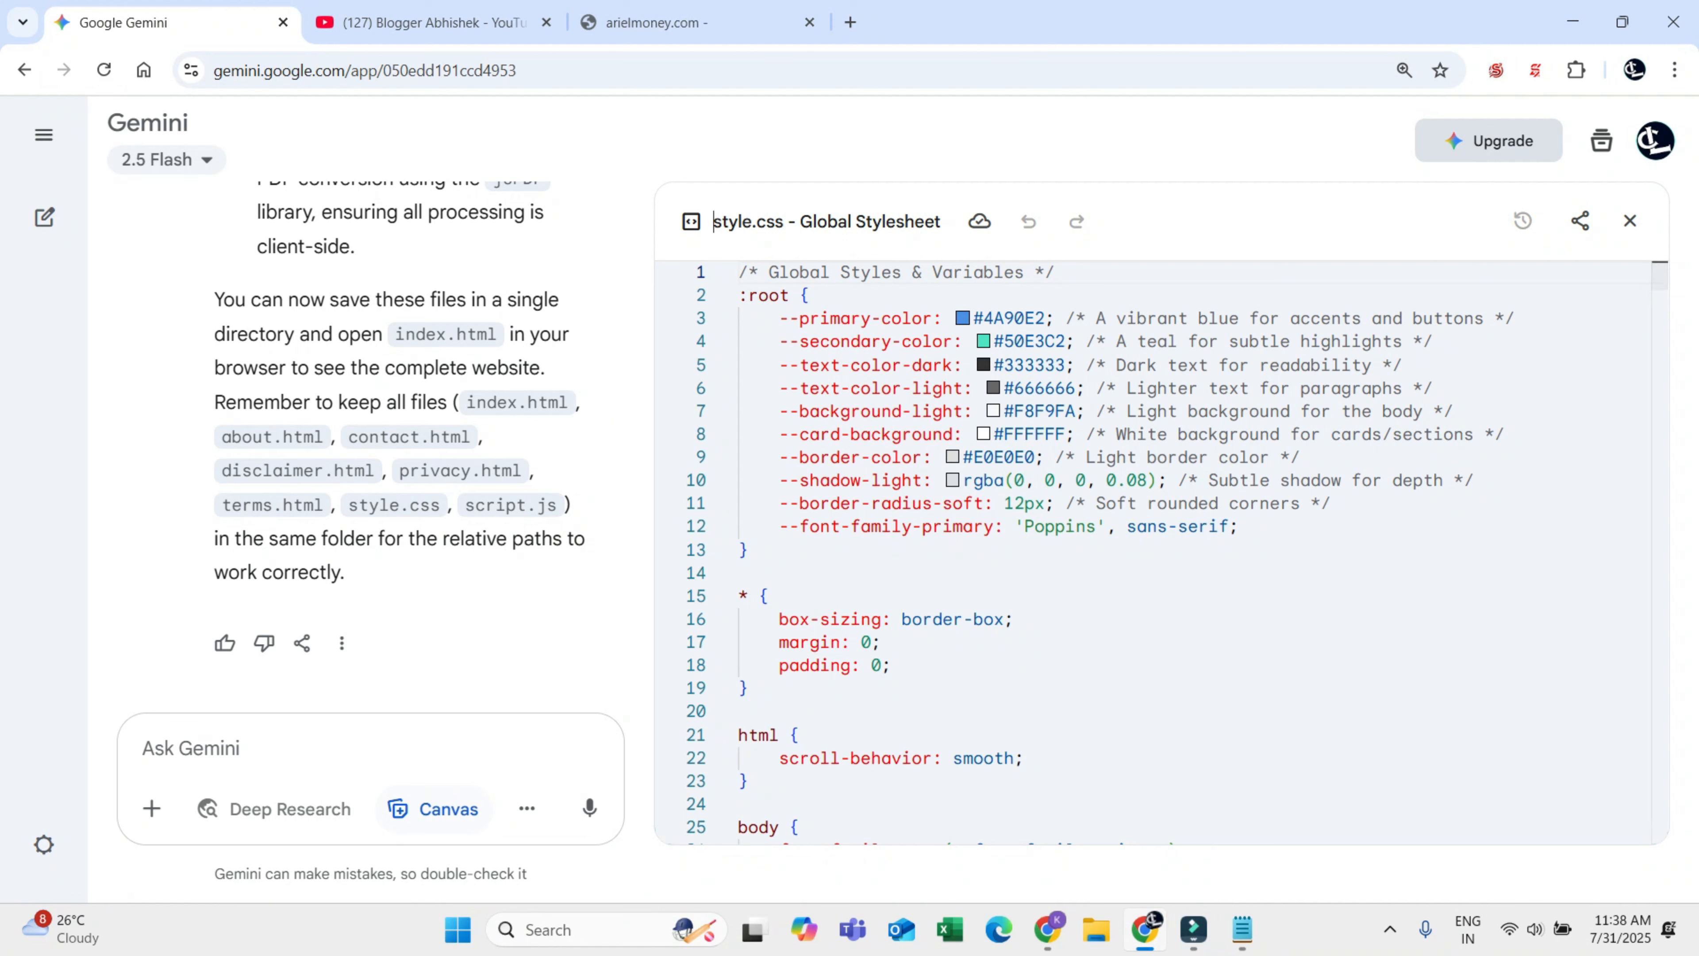
pyautogui.click(1137, 411)
pyautogui.hotkey('ctrl', 'a')
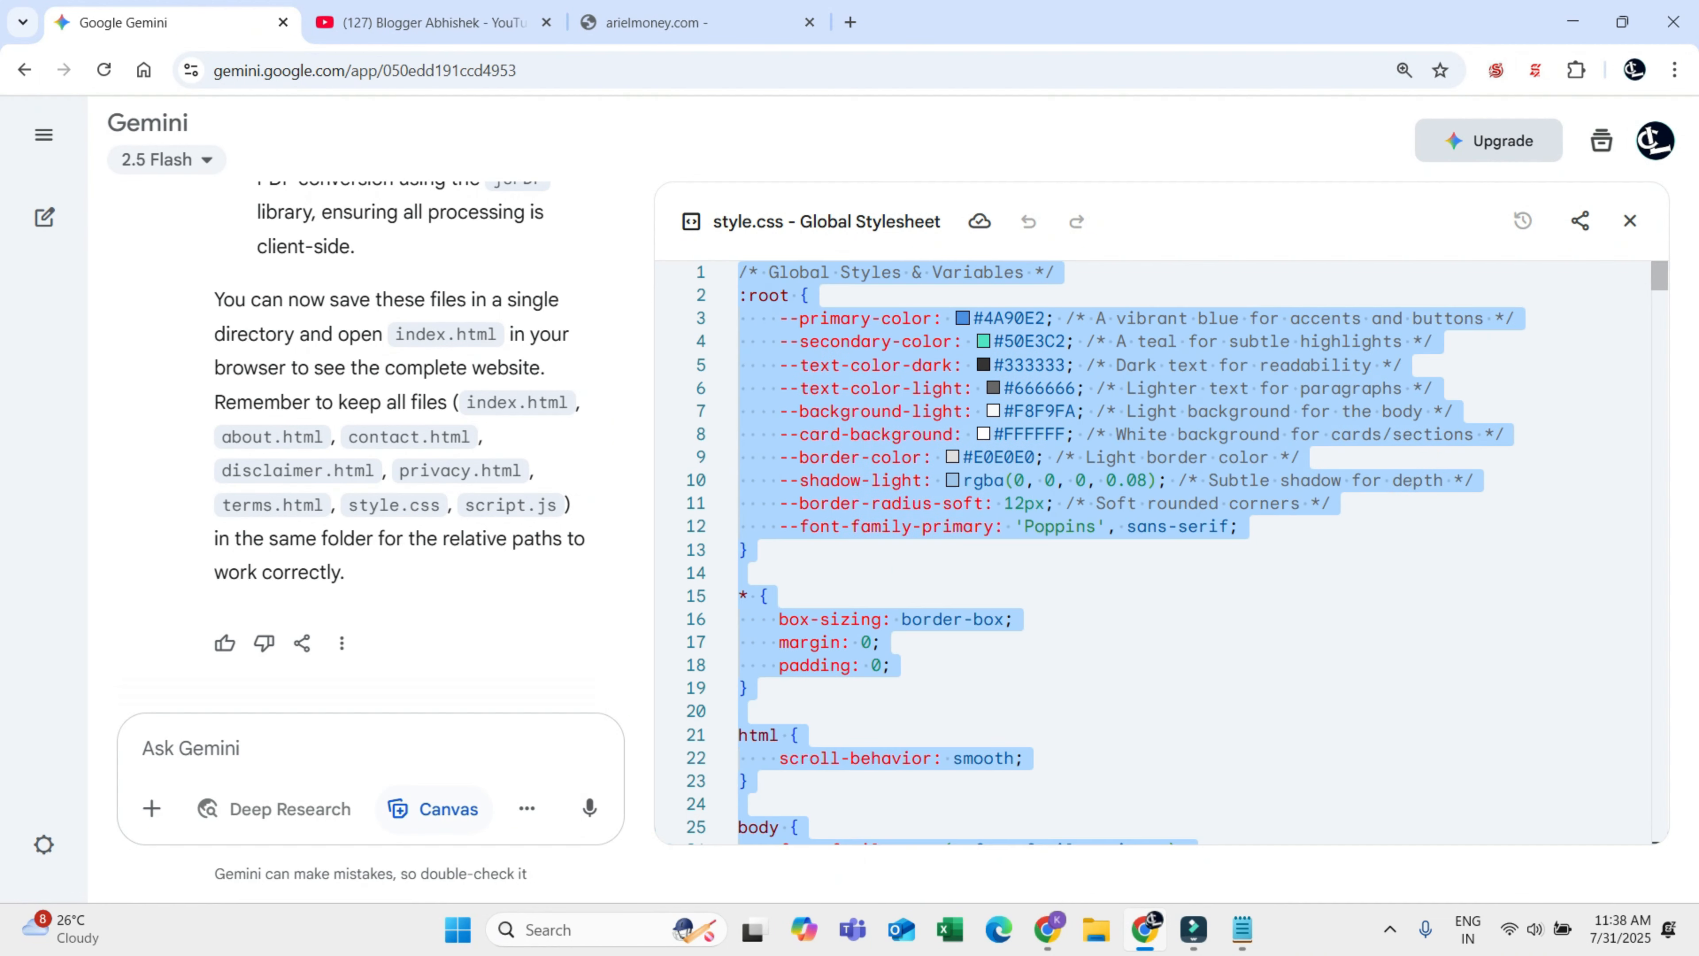
pyautogui.click(1175, 480)
pyautogui.rightClick(1174, 480)
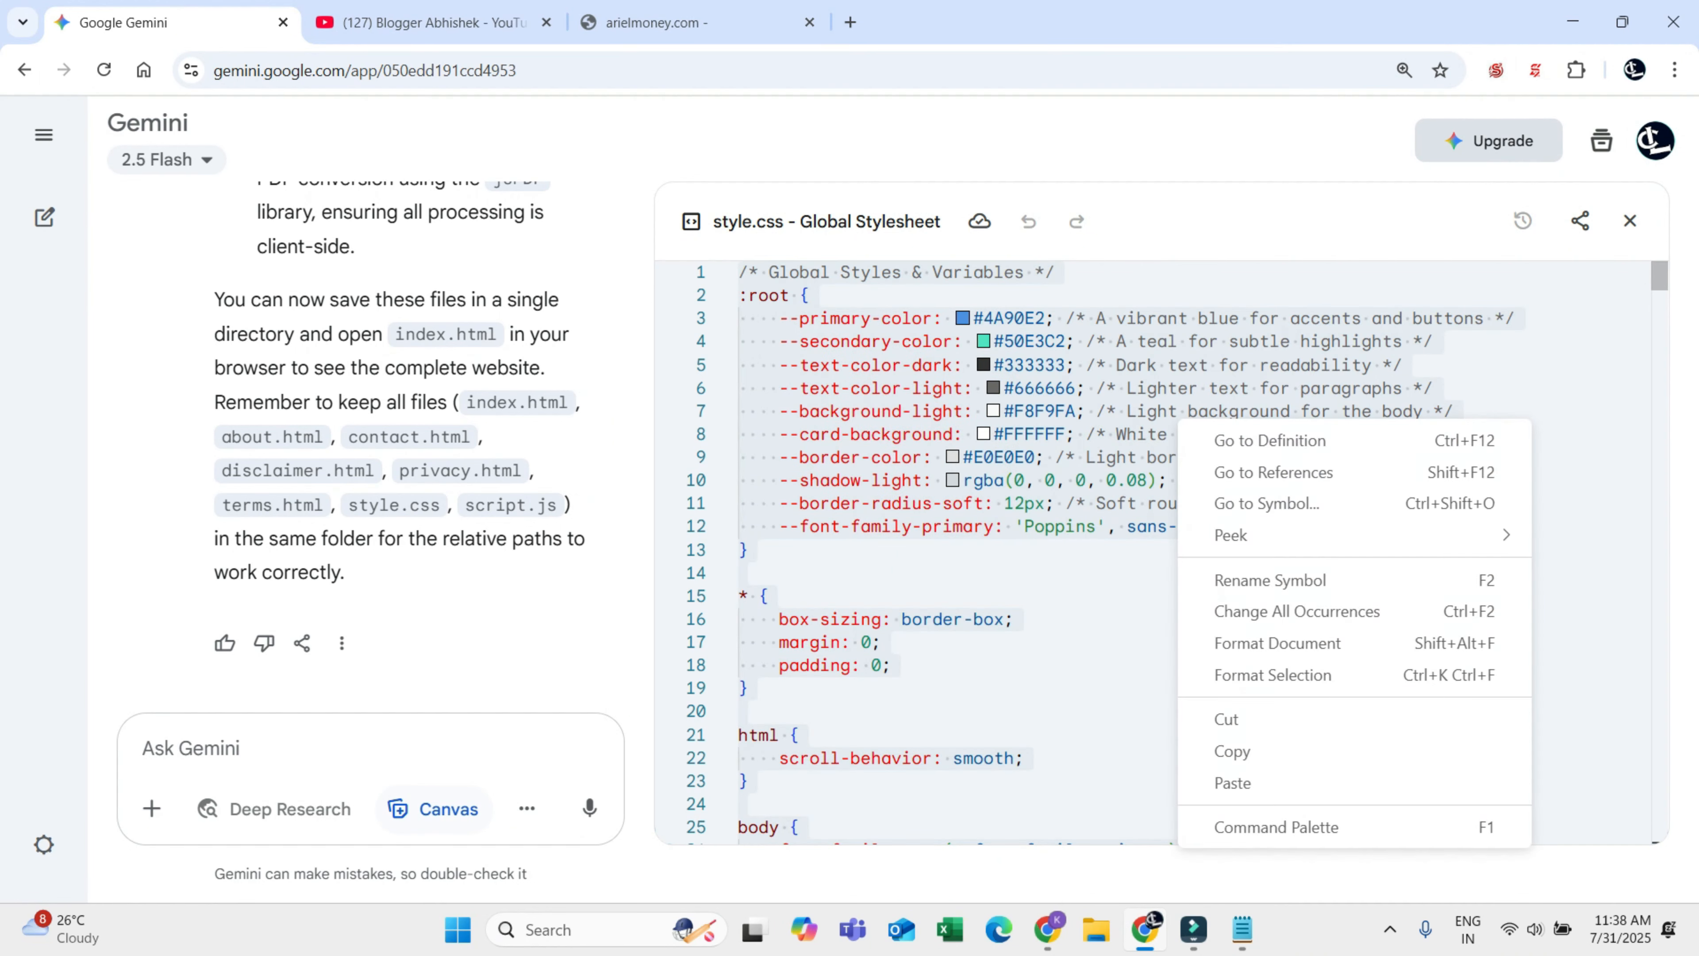
pyautogui.click(1017, 481)
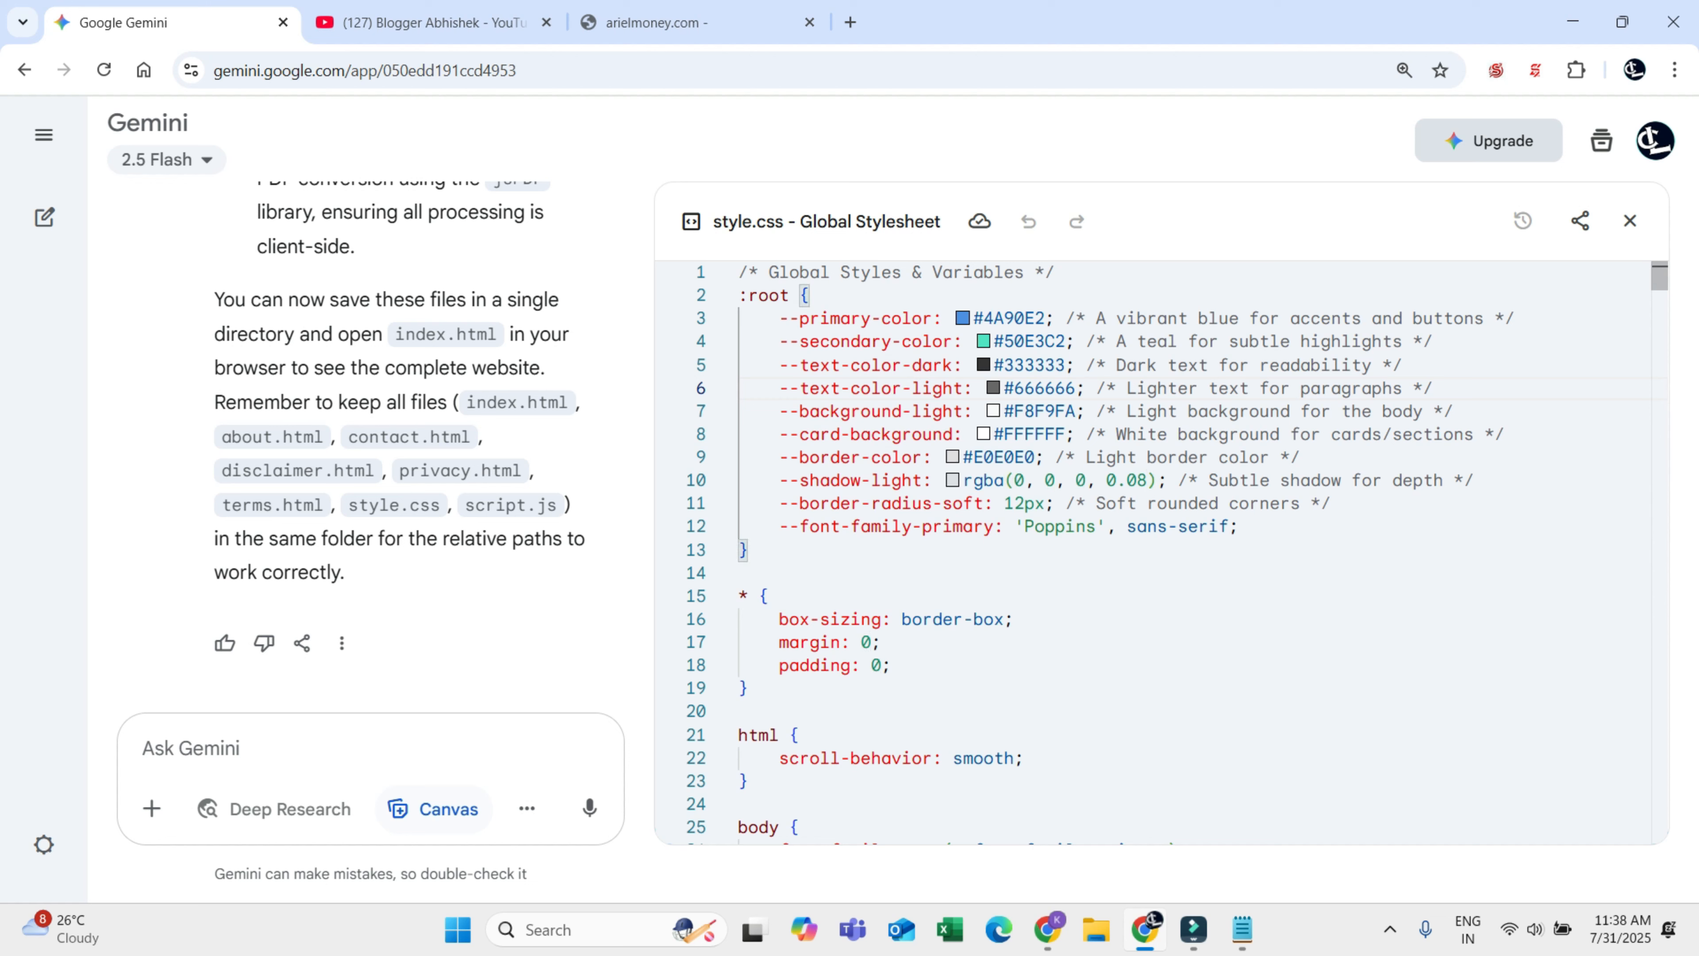
pyautogui.hotkey('ctrl', 'a')
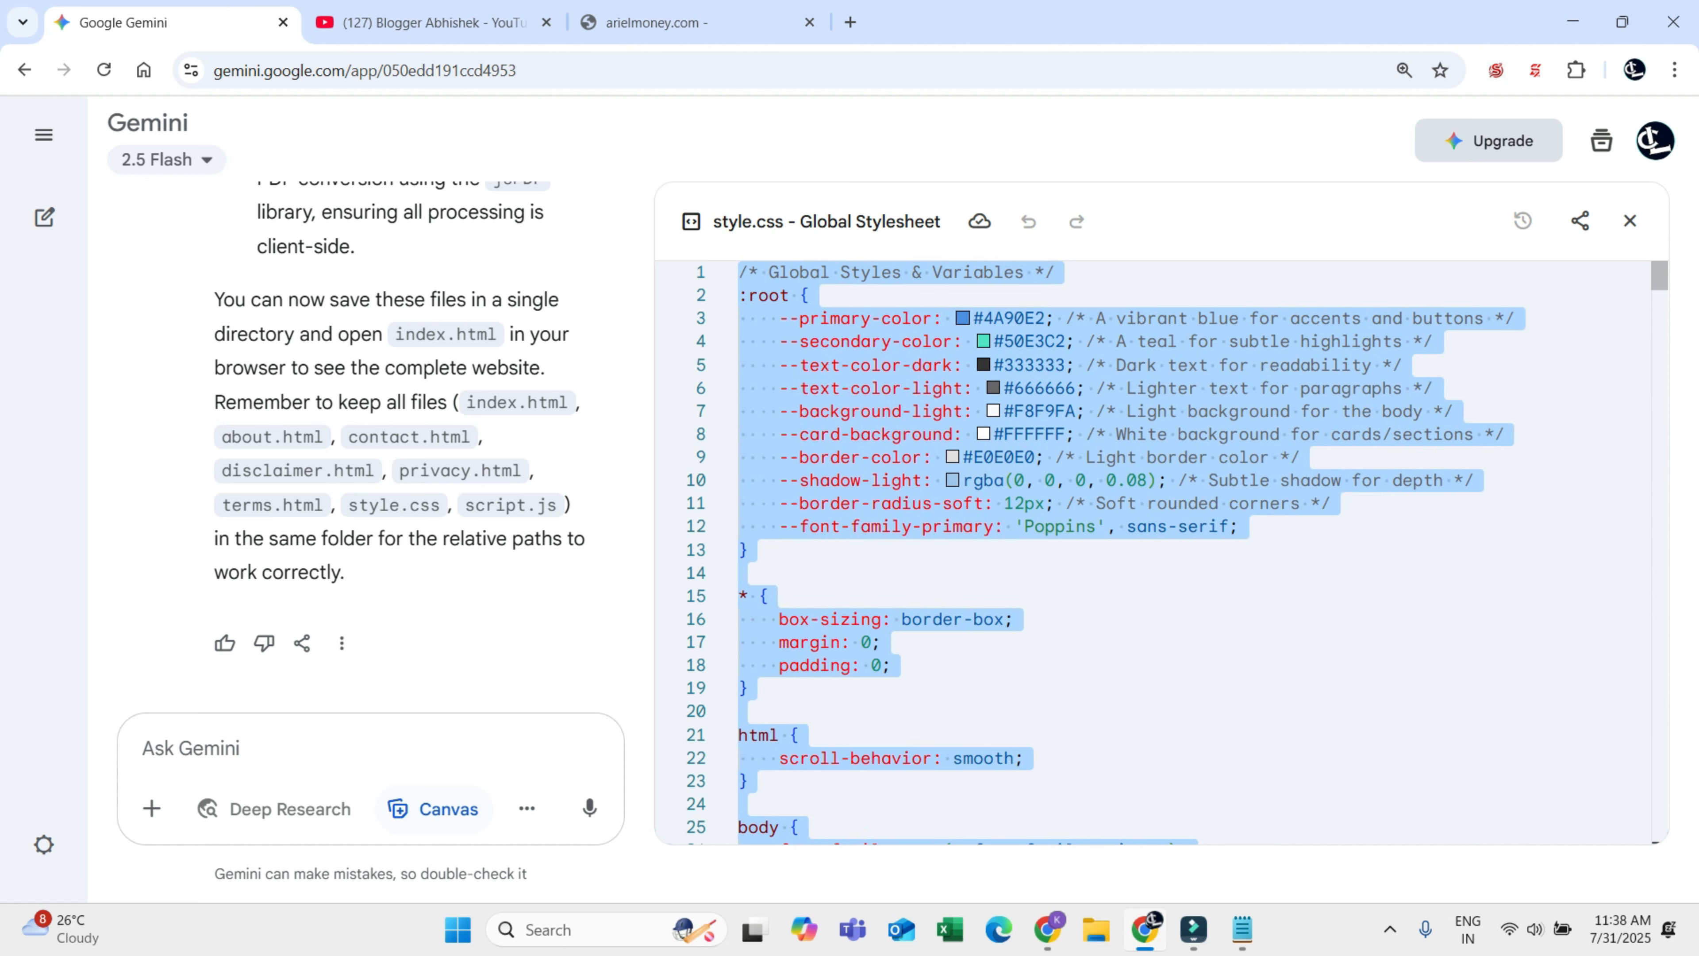
pyautogui.rightClick(1147, 402)
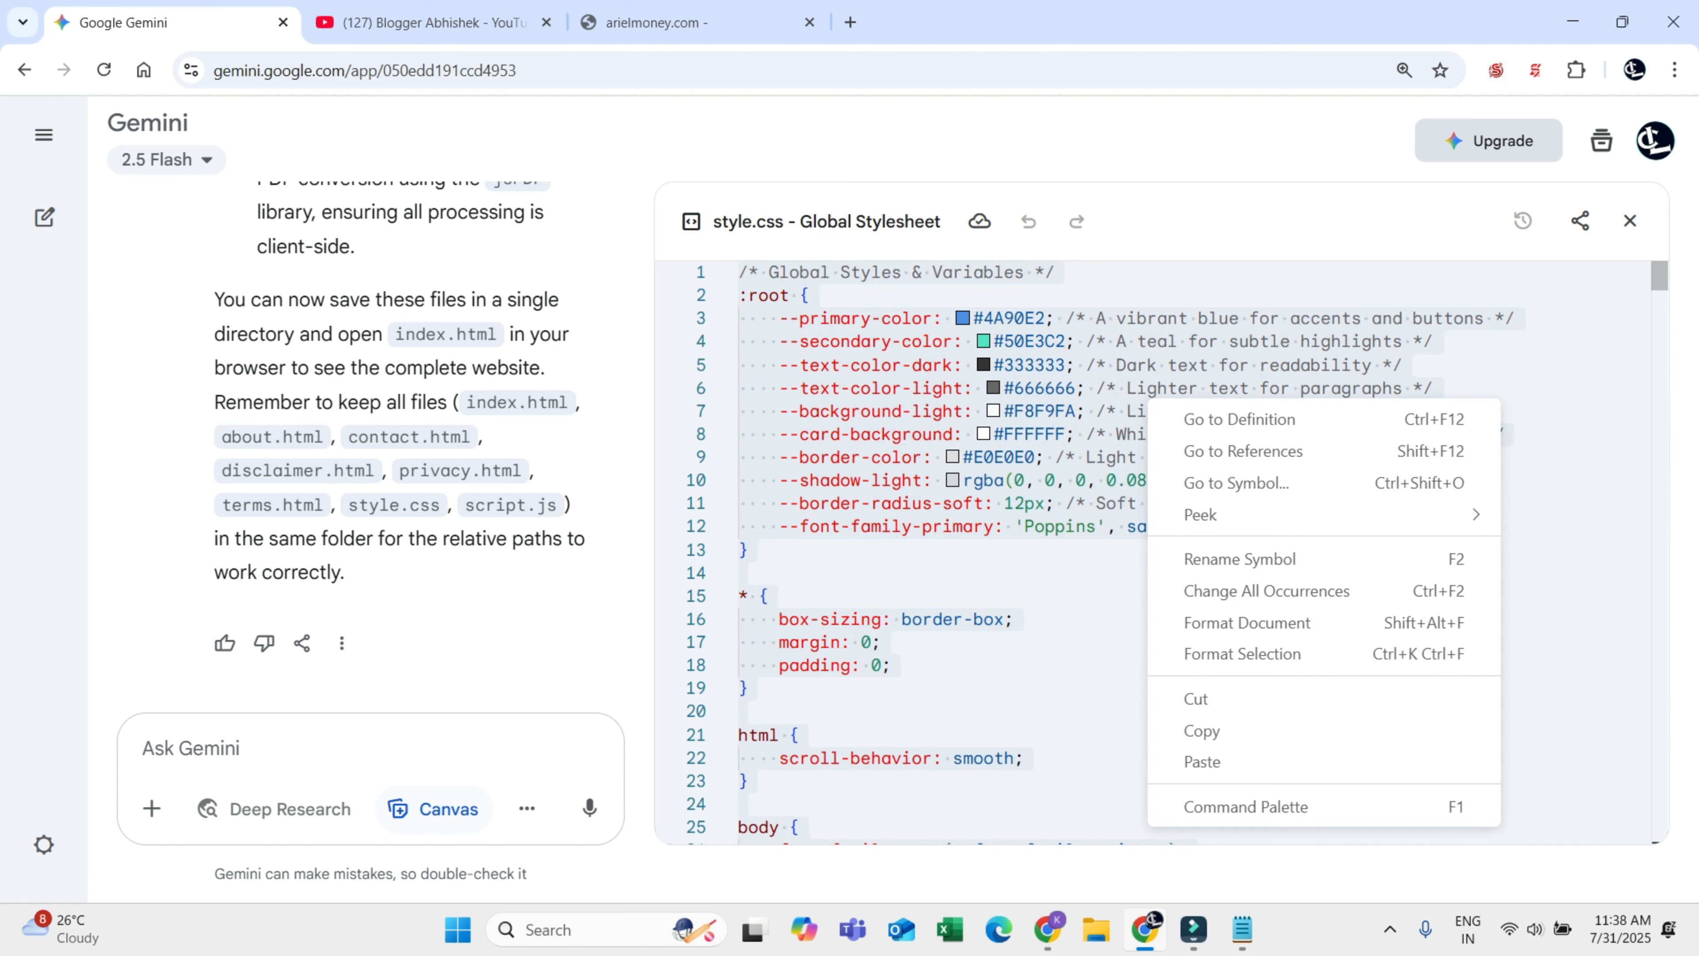
pyautogui.click(1190, 732)
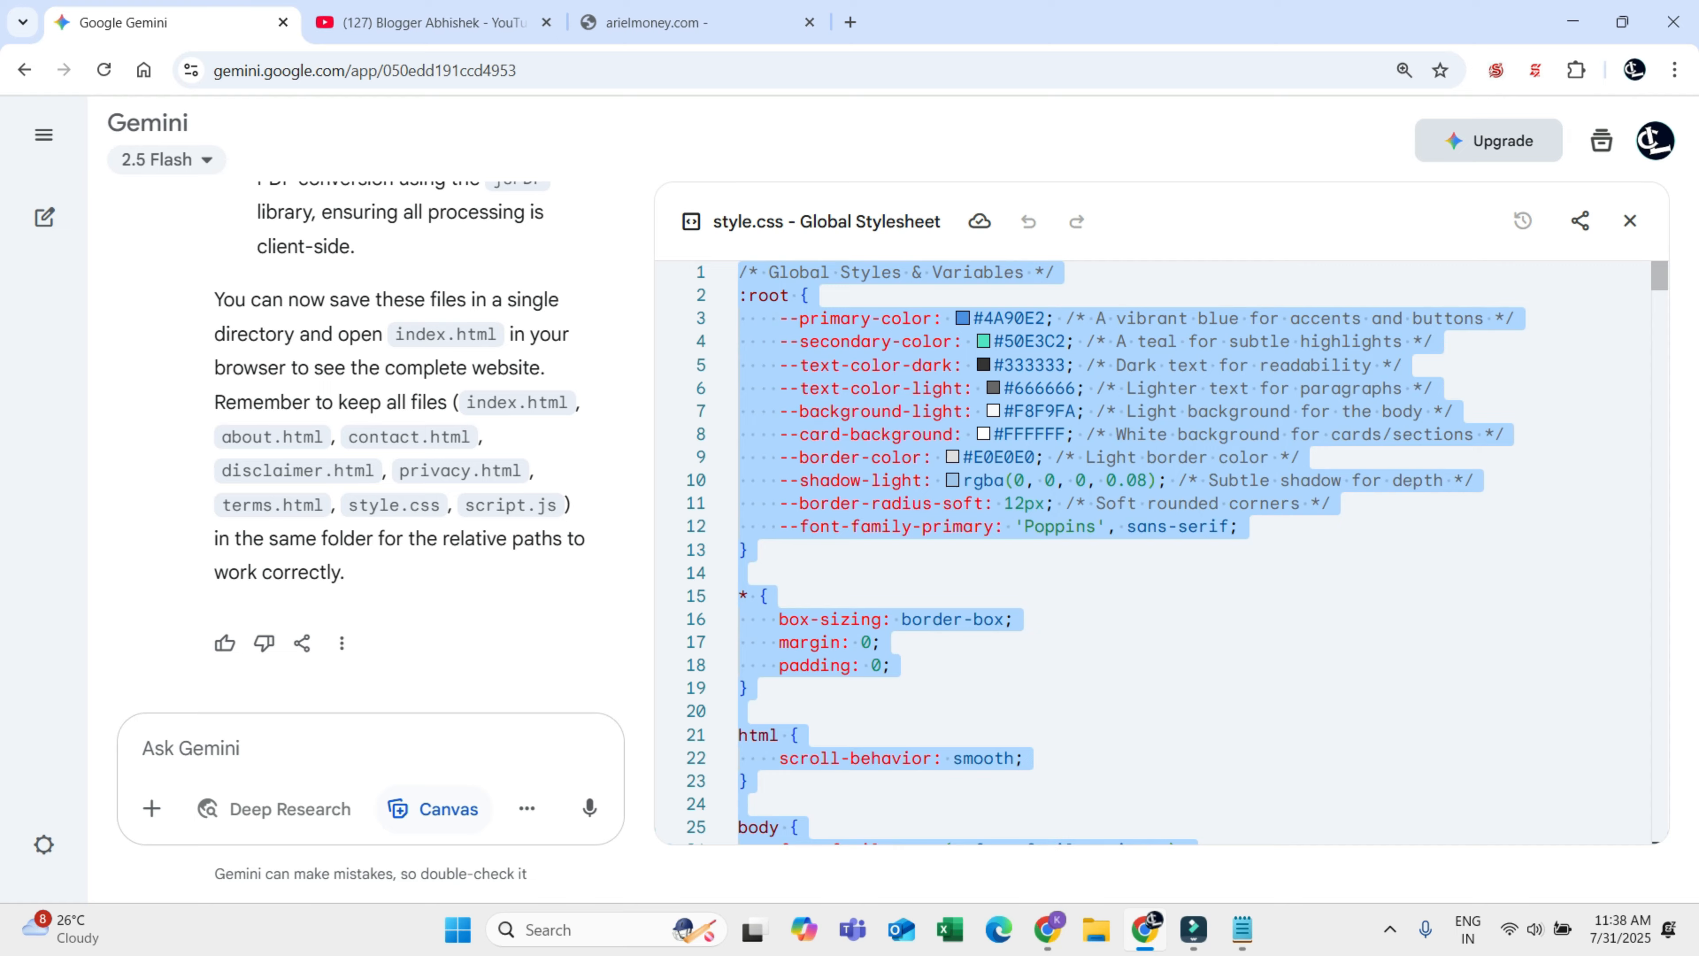
# Step: Paste the copied stylesheet code into the empty style.css file in public_html, save it and close the file
pyautogui.hotkey('alt', 'Tab')
pyautogui.rightClick(496, 399)
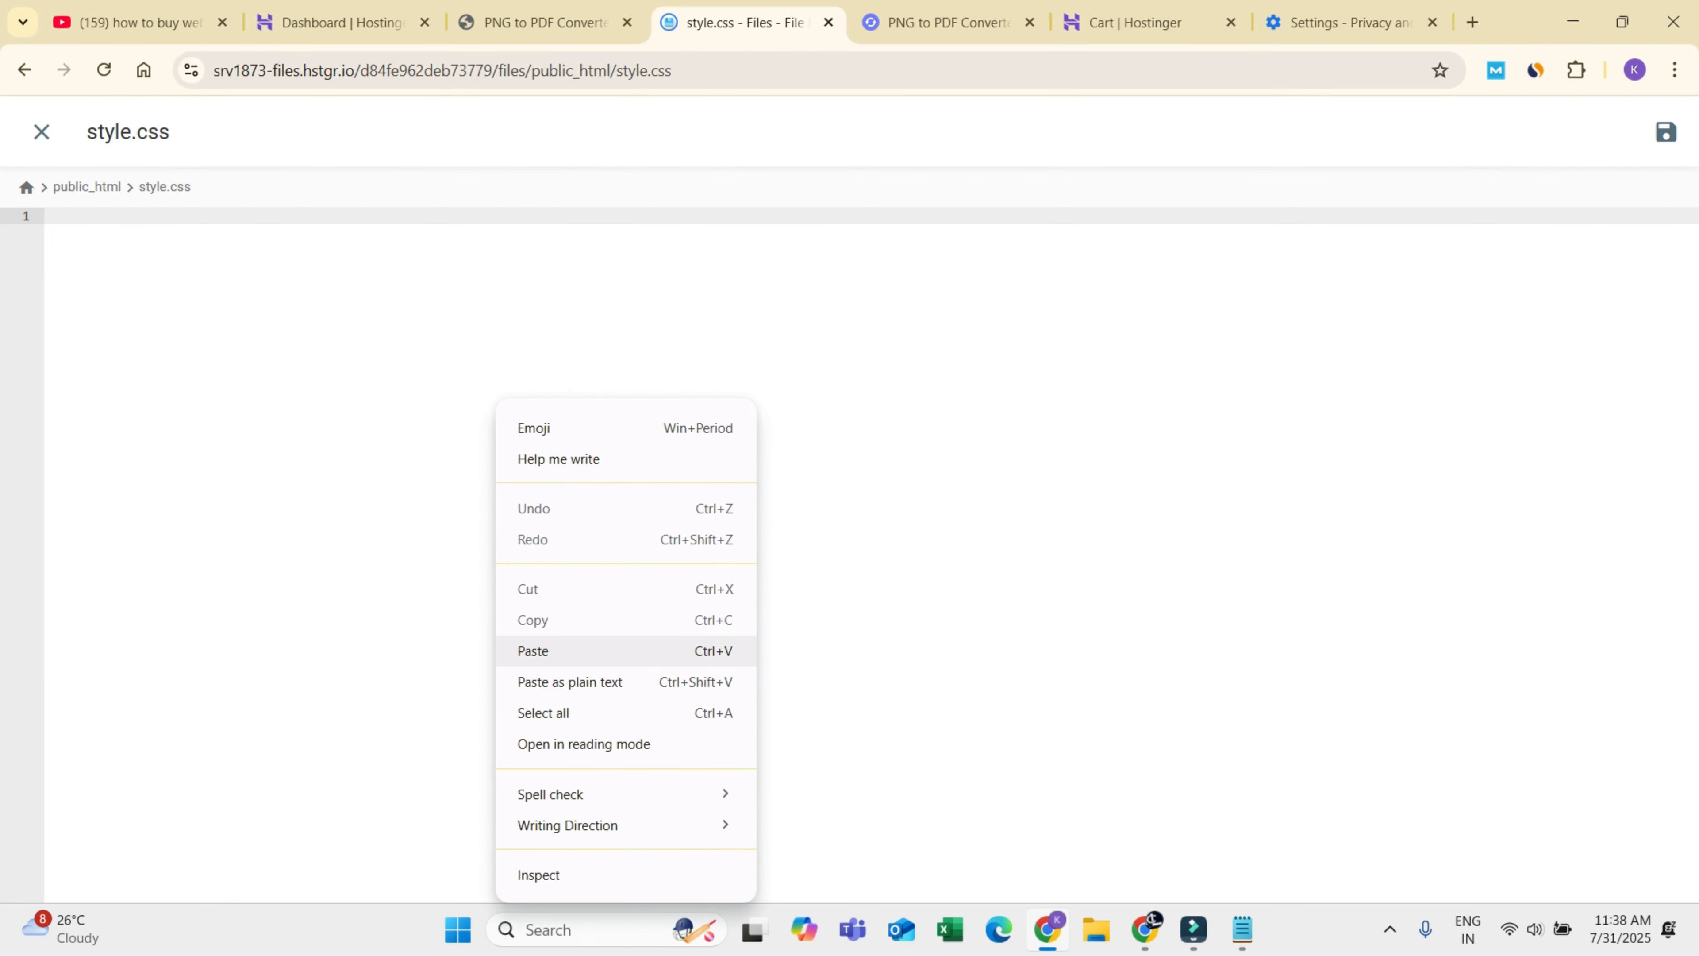
pyautogui.click(533, 650)
pyautogui.click(1665, 132)
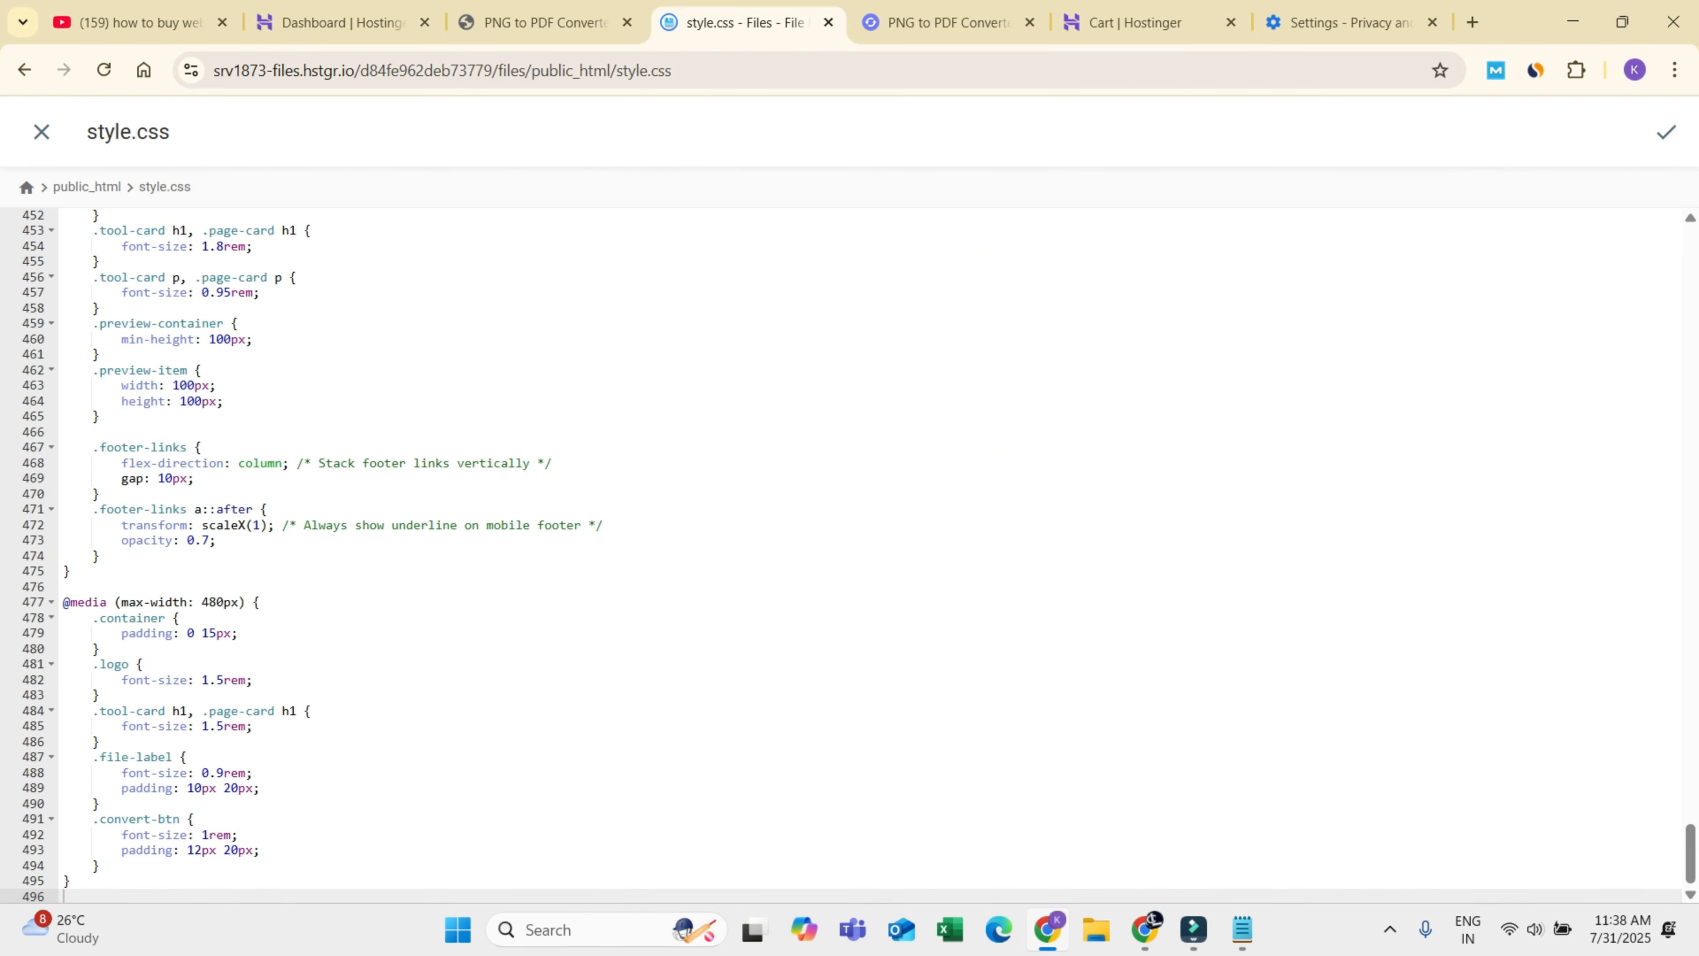
pyautogui.click(42, 132)
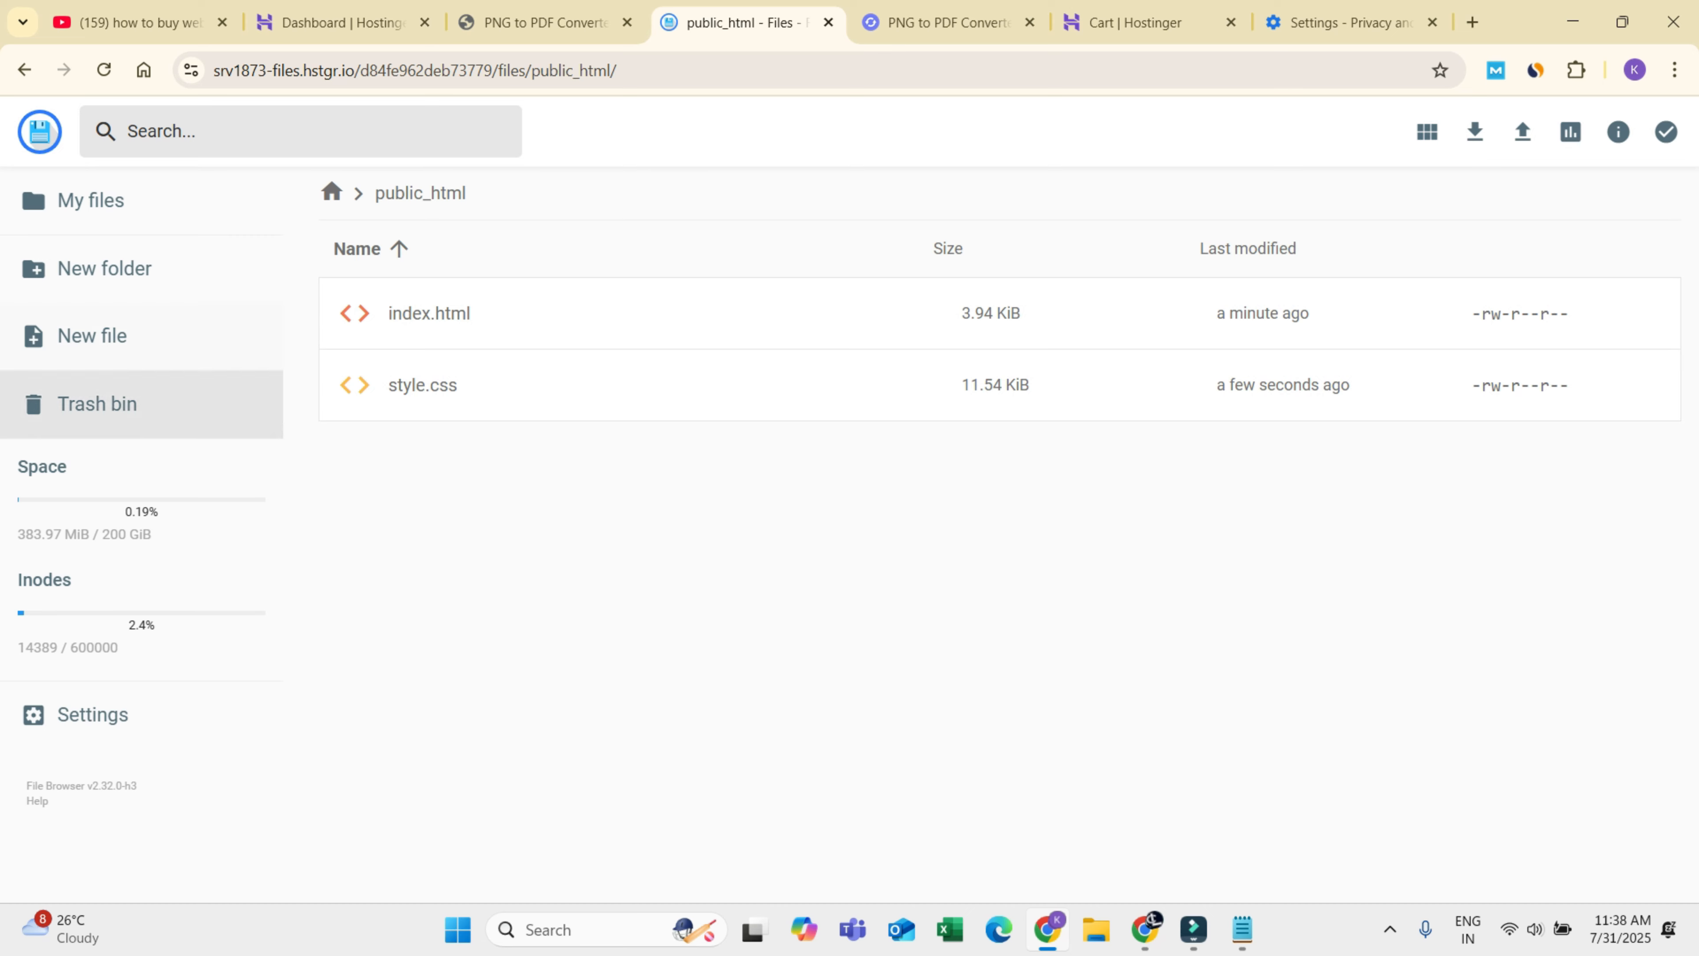
# Step: Create a new file in public_html named script.js, copying the name from the script.js code in the Gemini chat
pyautogui.click(91, 335)
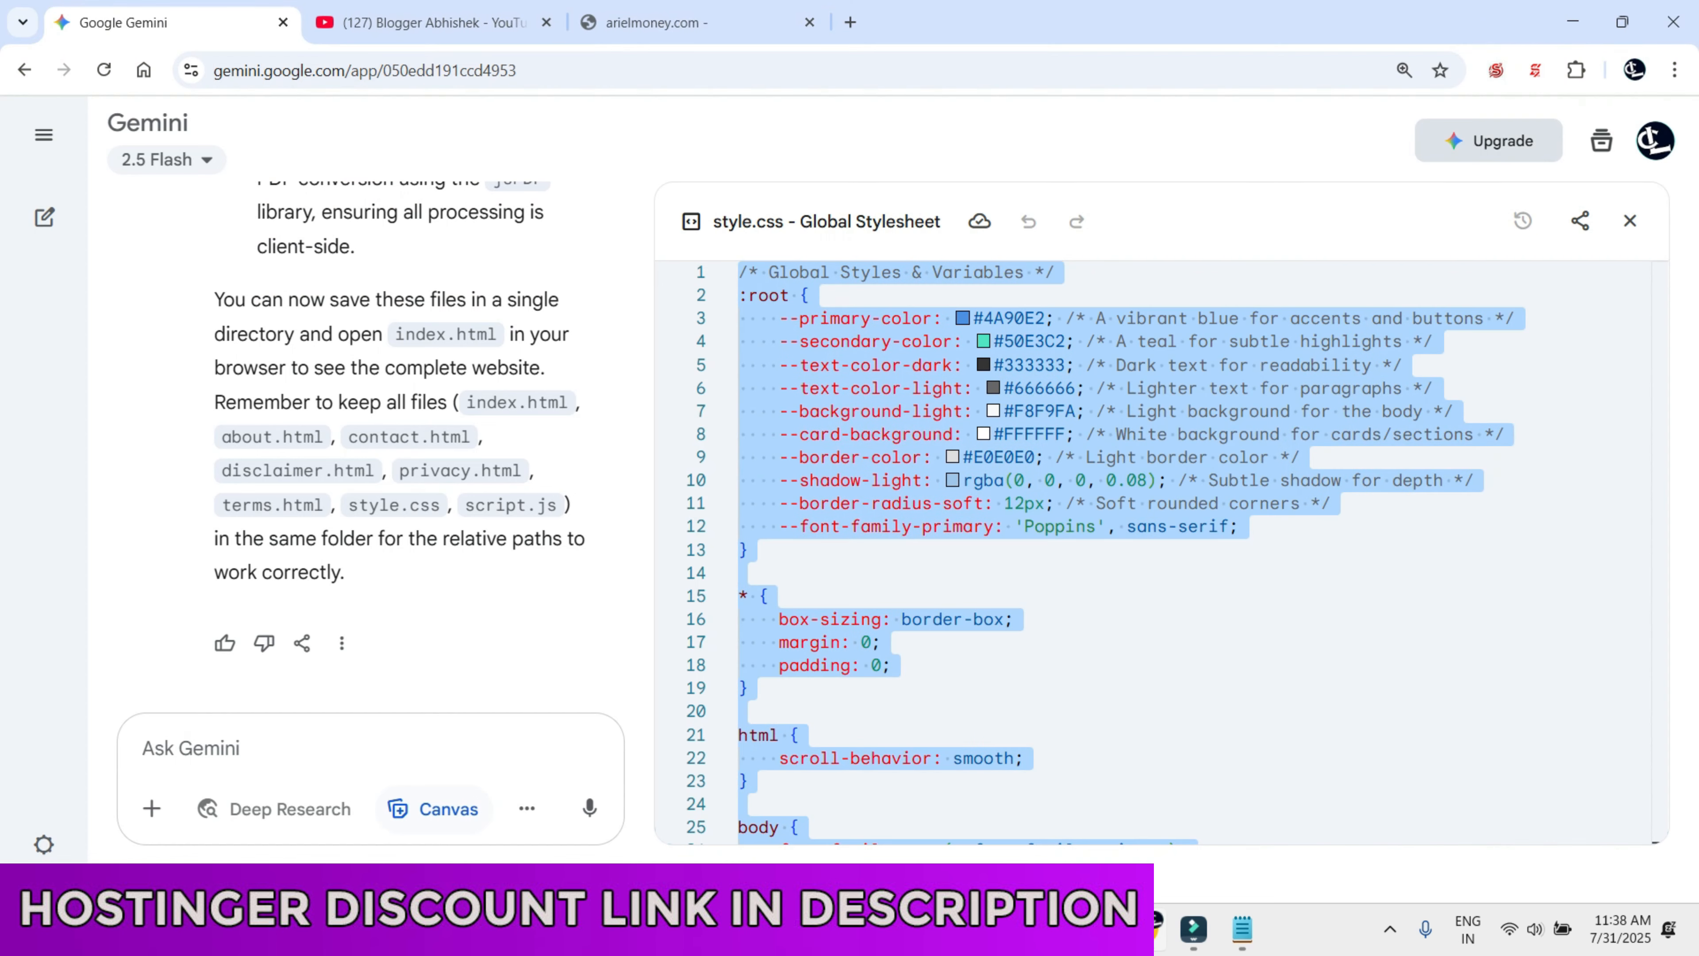
pyautogui.click(1629, 220)
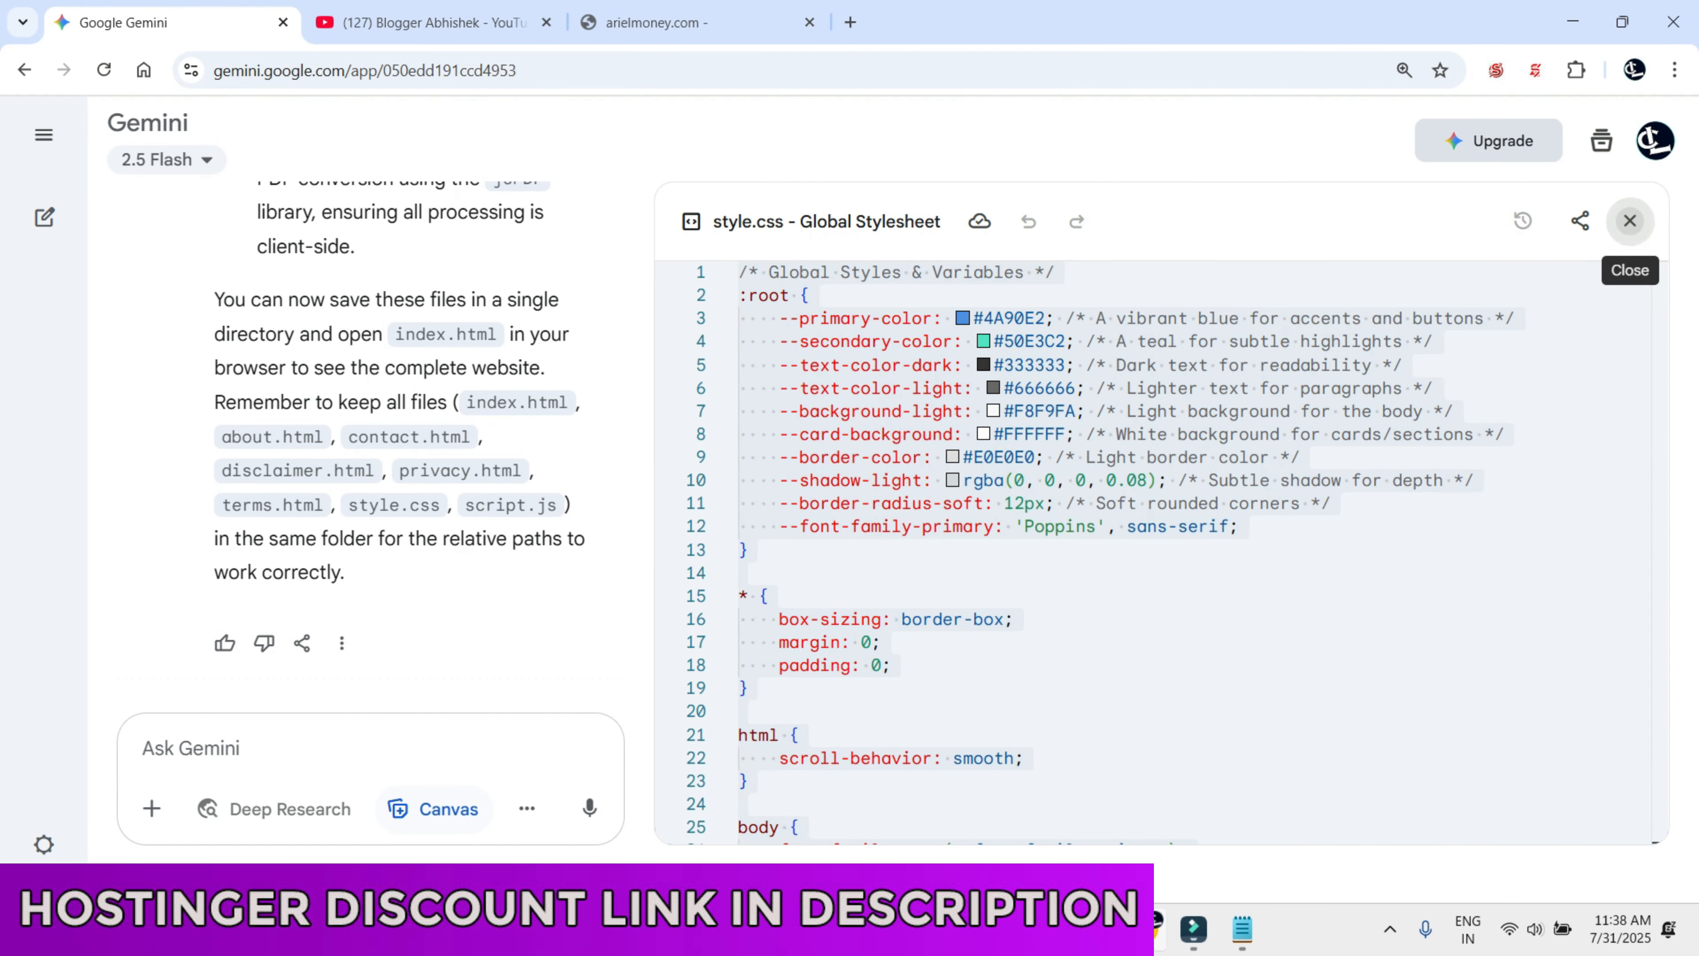
pyautogui.scroll(10, 925, 448)
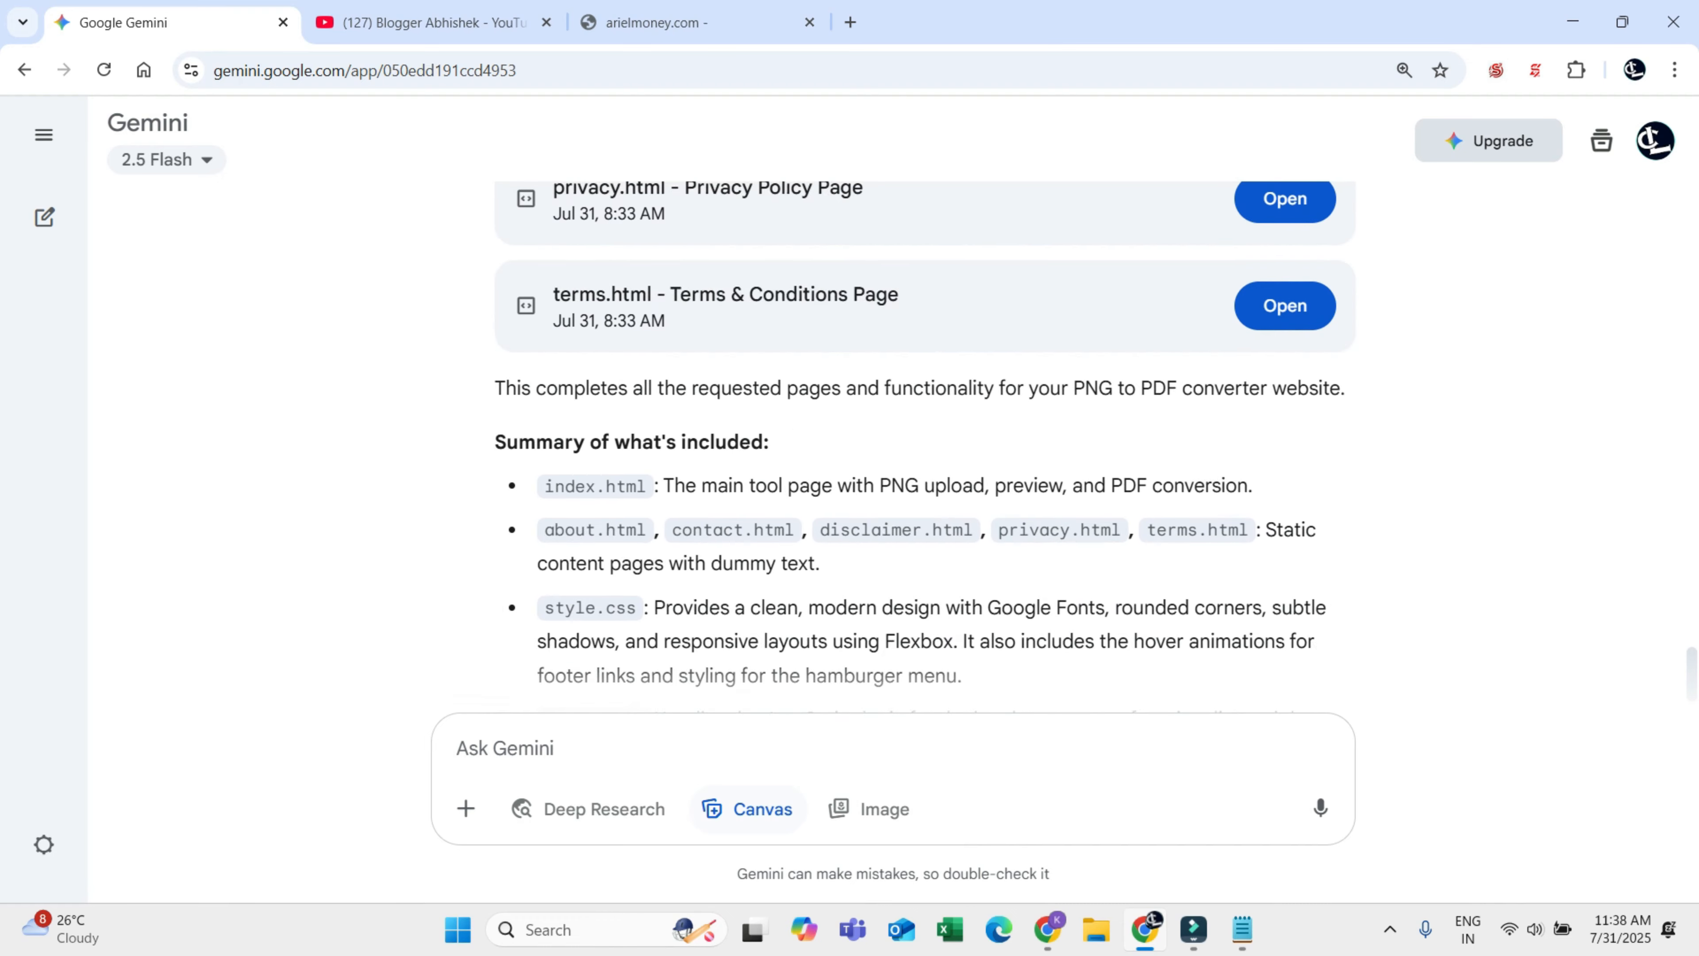
pyautogui.click(1284, 418)
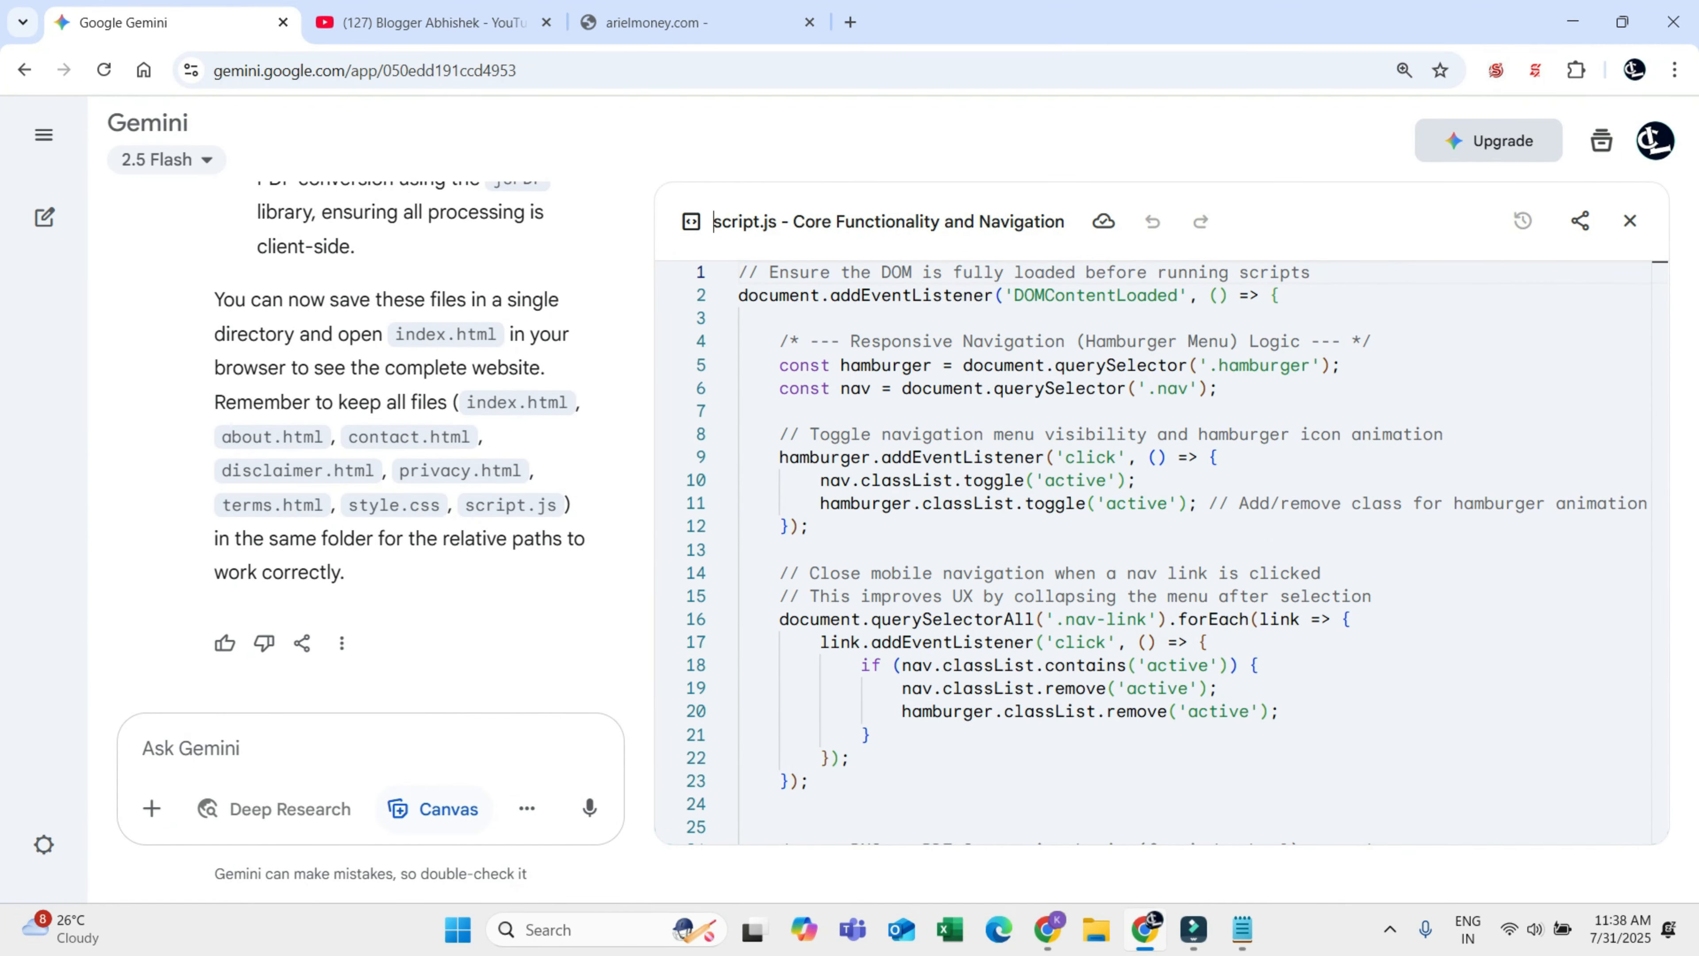
pyautogui.moveTo(713, 222); pyautogui.dragTo(777, 222)
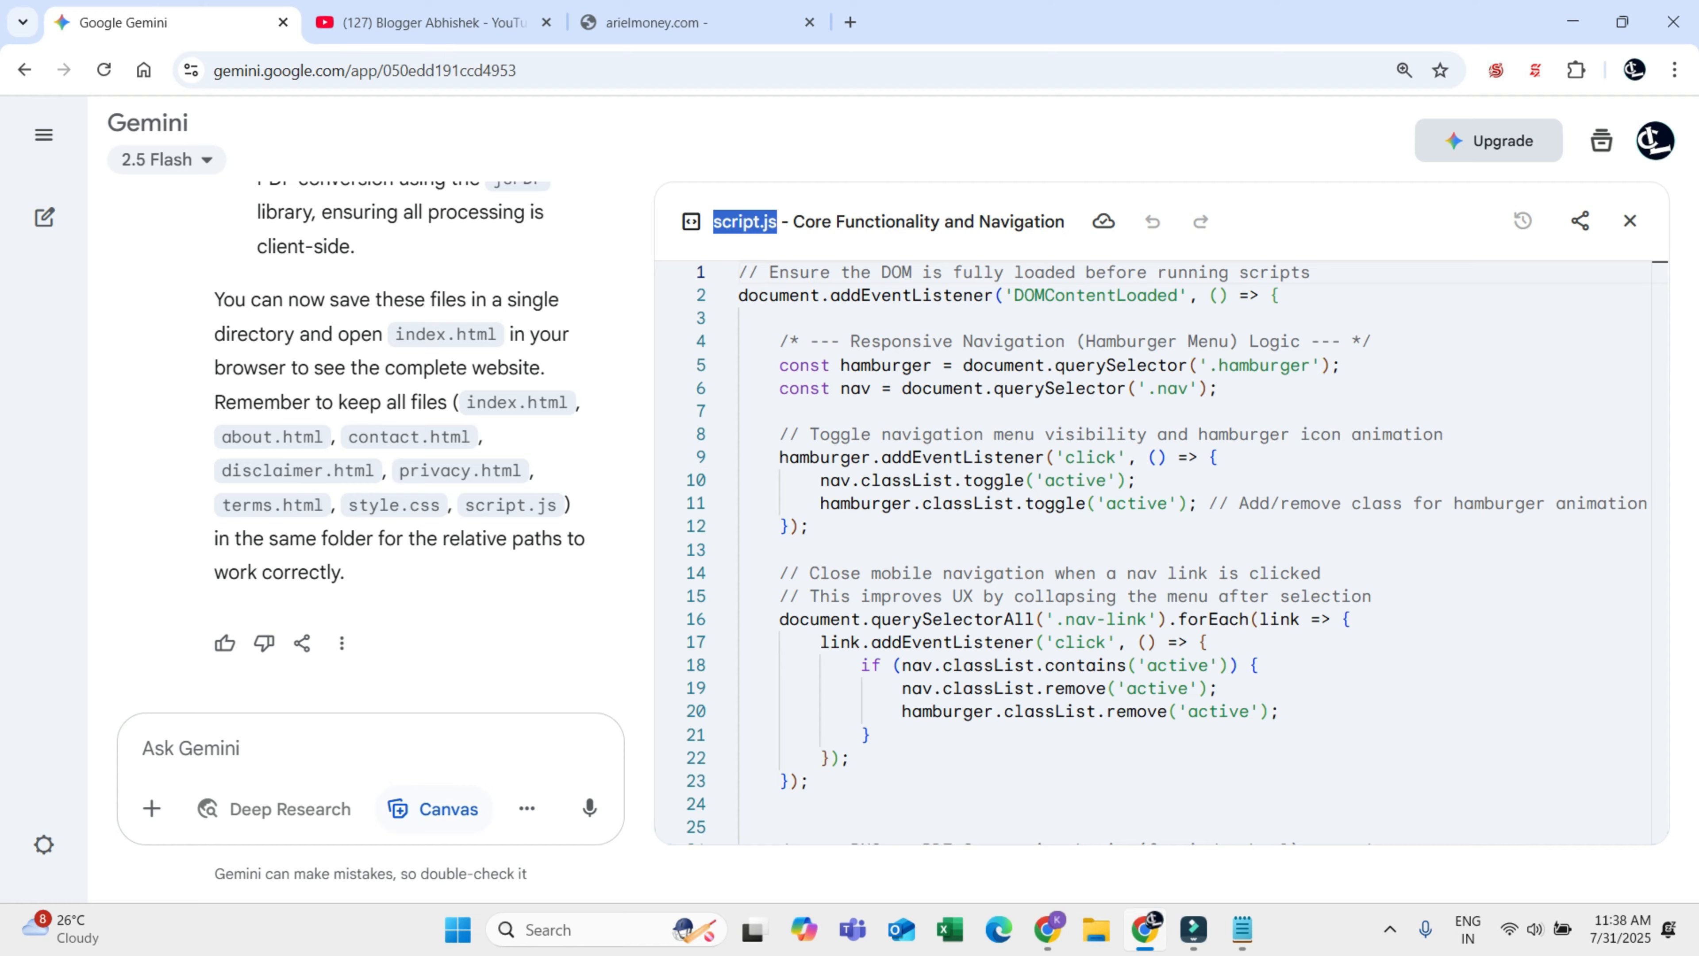
pyautogui.hotkey('alt', 'Tab')
pyautogui.hotkey('ctrl', 'v')
pyautogui.click(1004, 591)
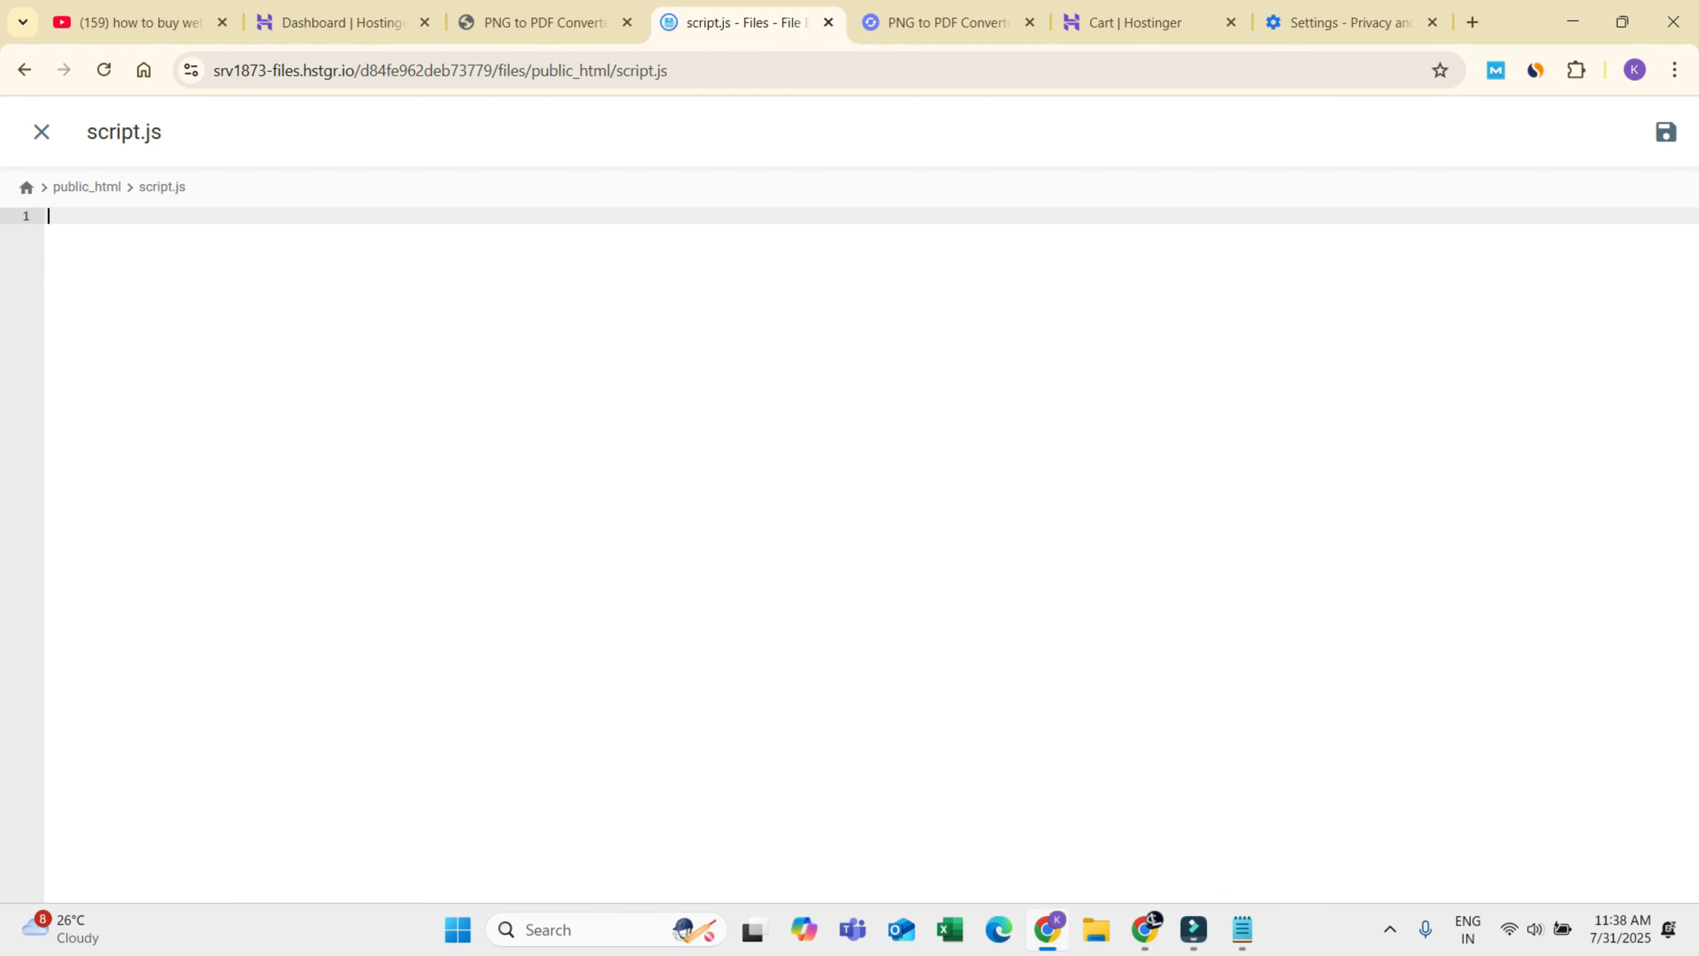
# Step: Copy all of the script.js code from Gemini into the new script.js file, save it and close the file
pyautogui.hotkey('alt', 'Tab')
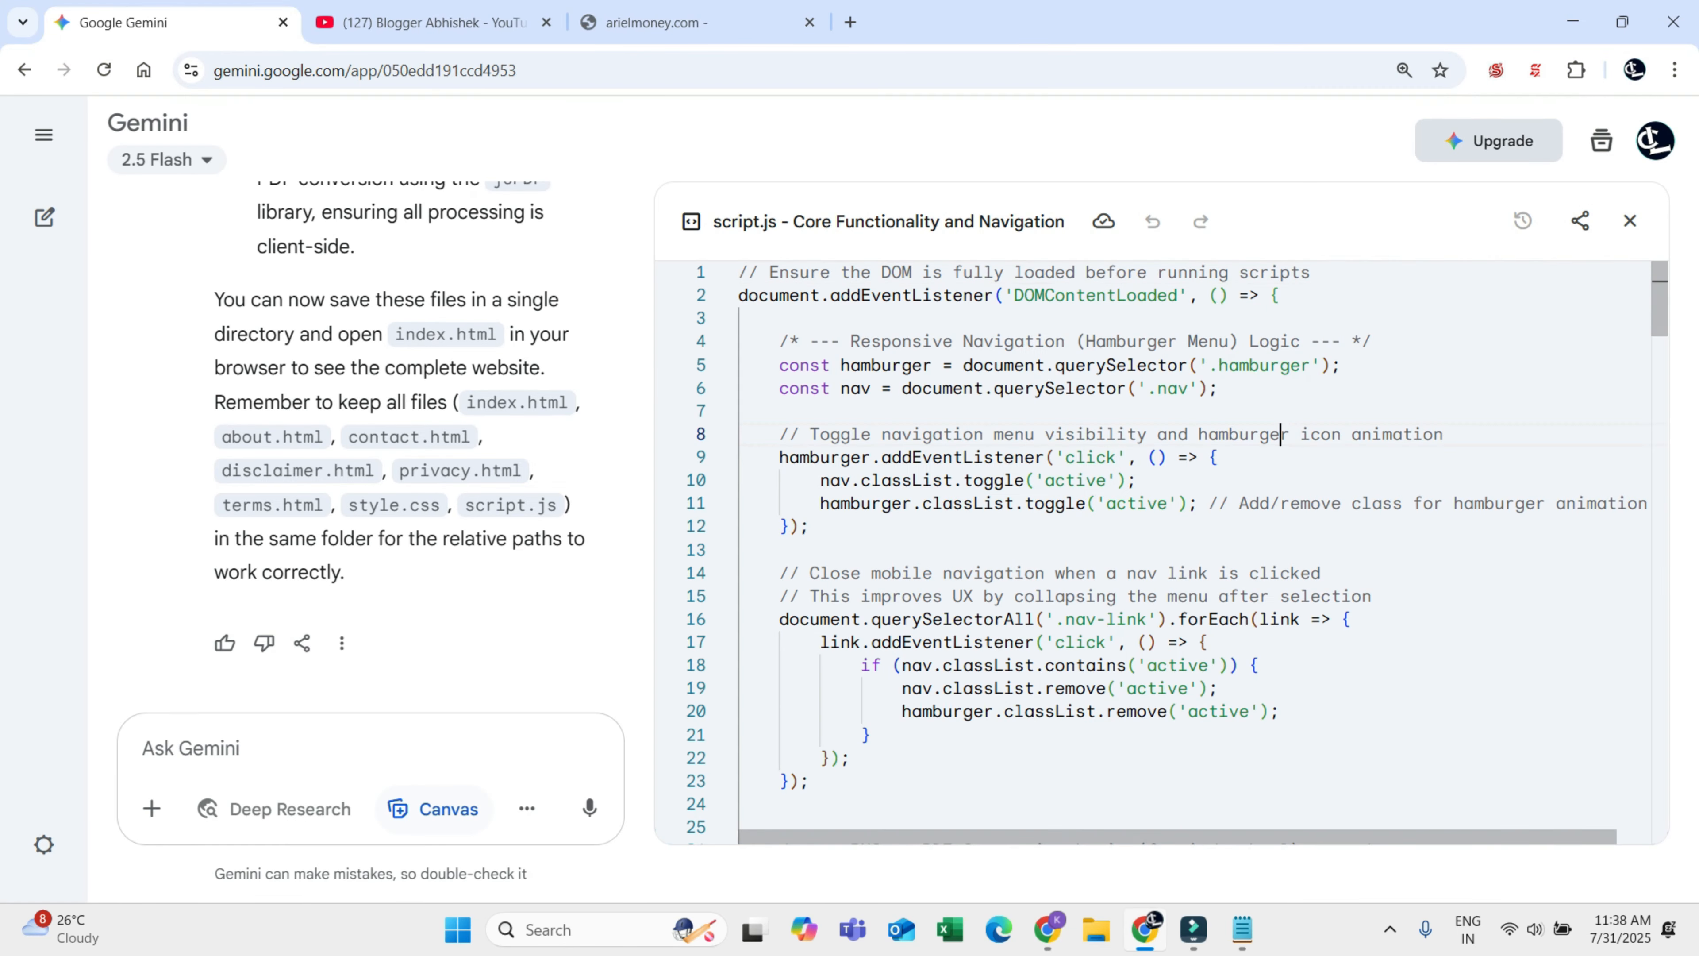
pyautogui.hotkey('ctrl', 'a')
pyautogui.hotkey('ctrl', 'c')
pyautogui.hotkey('alt', 'Tab')
pyautogui.hotkey('ctrl', 'v')
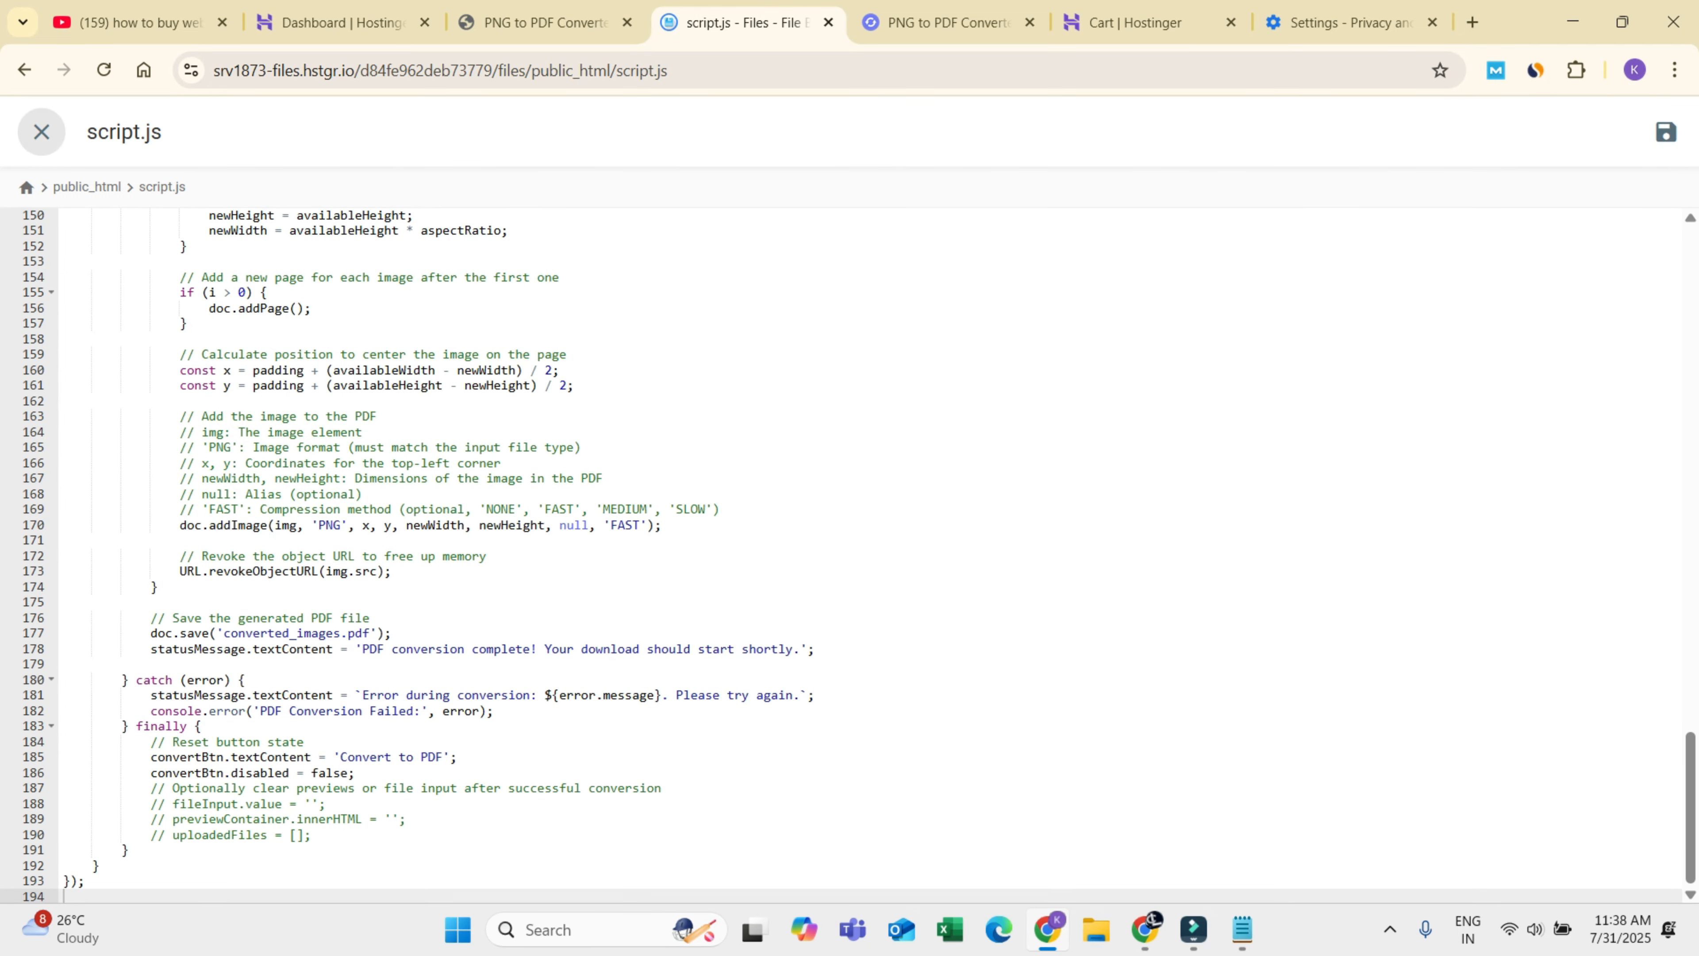
pyautogui.click(42, 132)
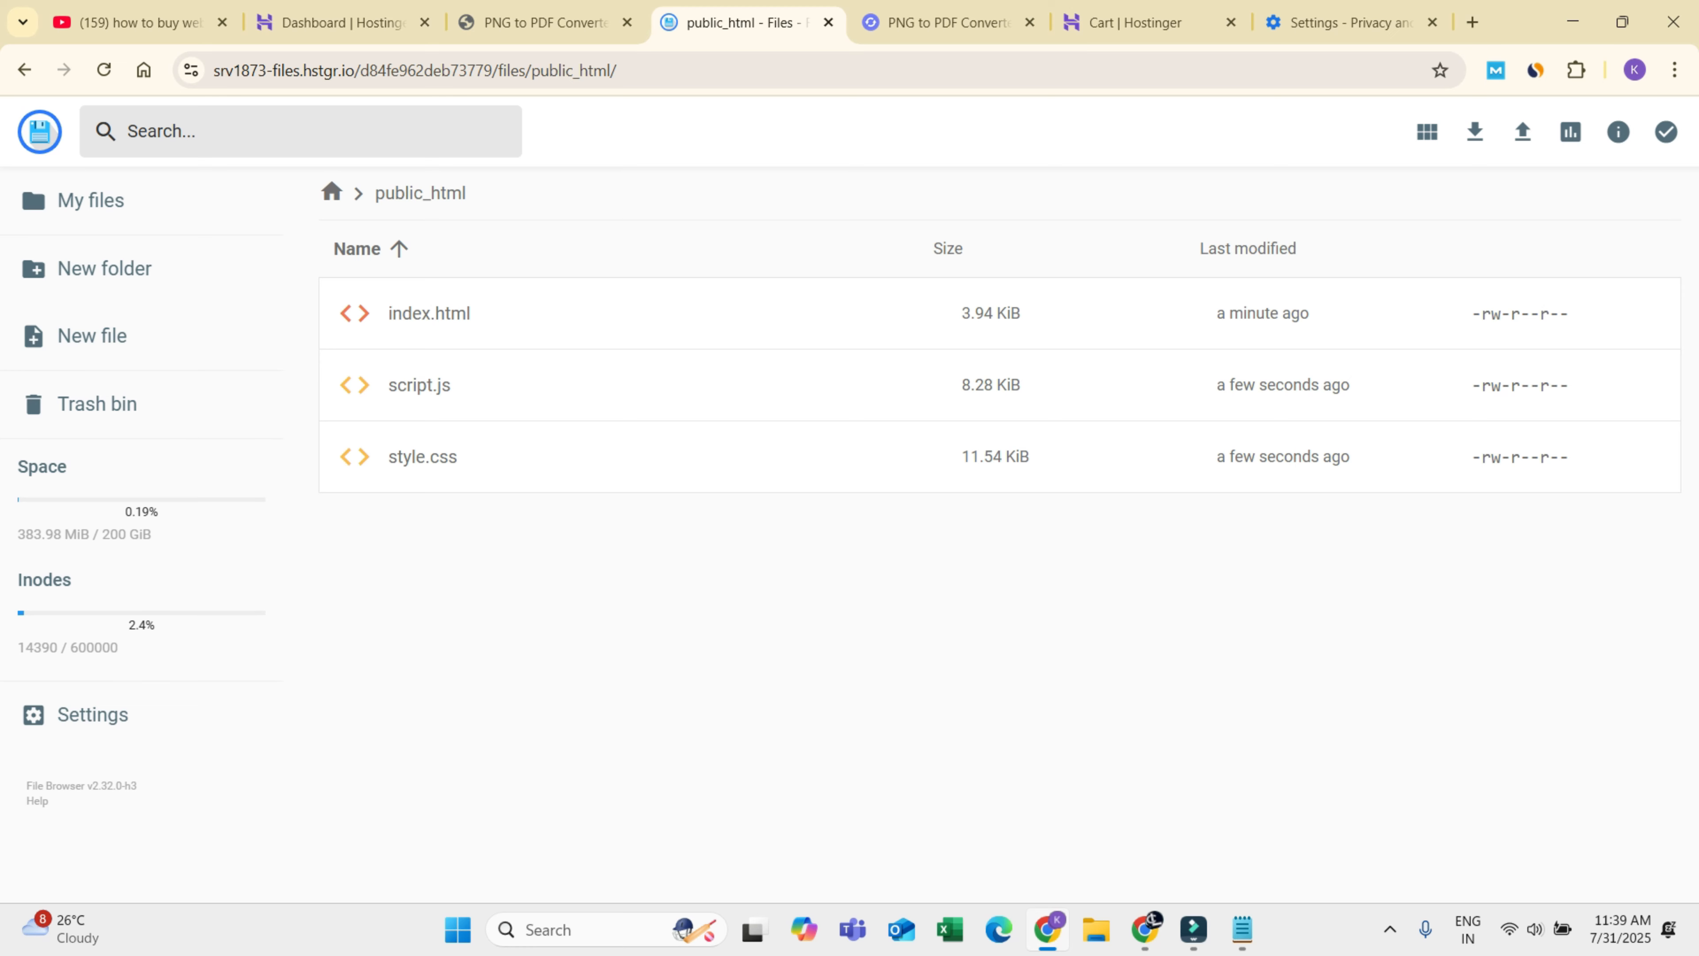
# Step: Reload the agency2home.online page and clear the site's cache again in the Hostinger dashboard
pyautogui.click(545, 22)
pyautogui.click(104, 69)
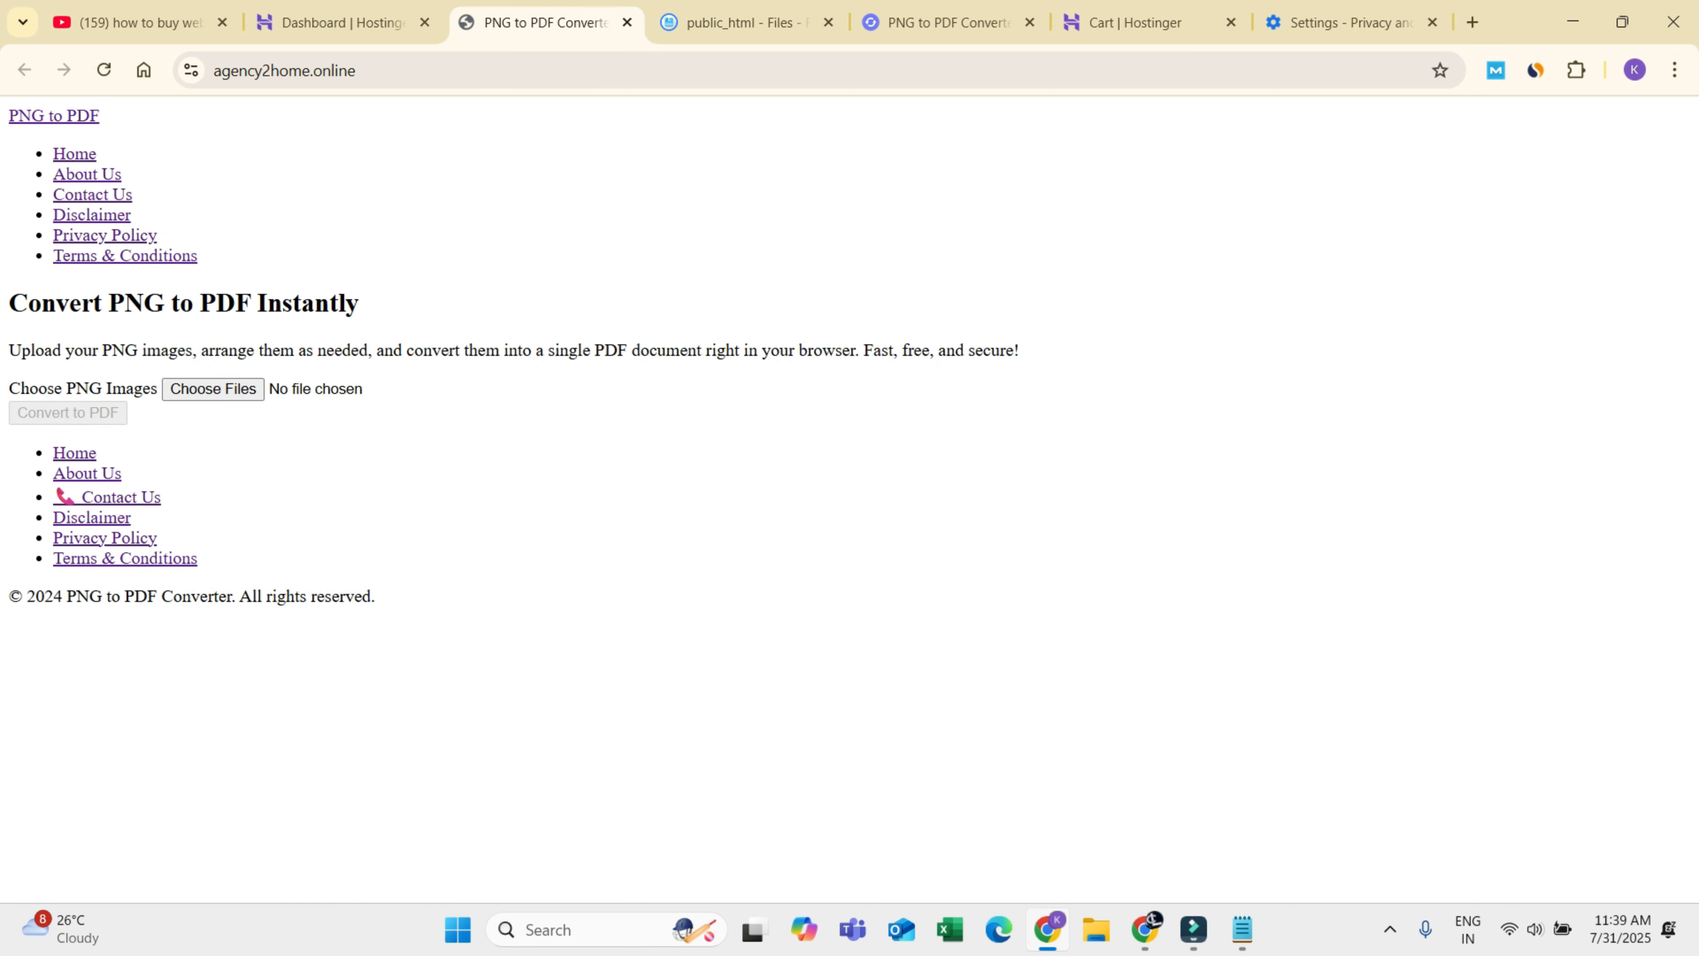
pyautogui.click(736, 22)
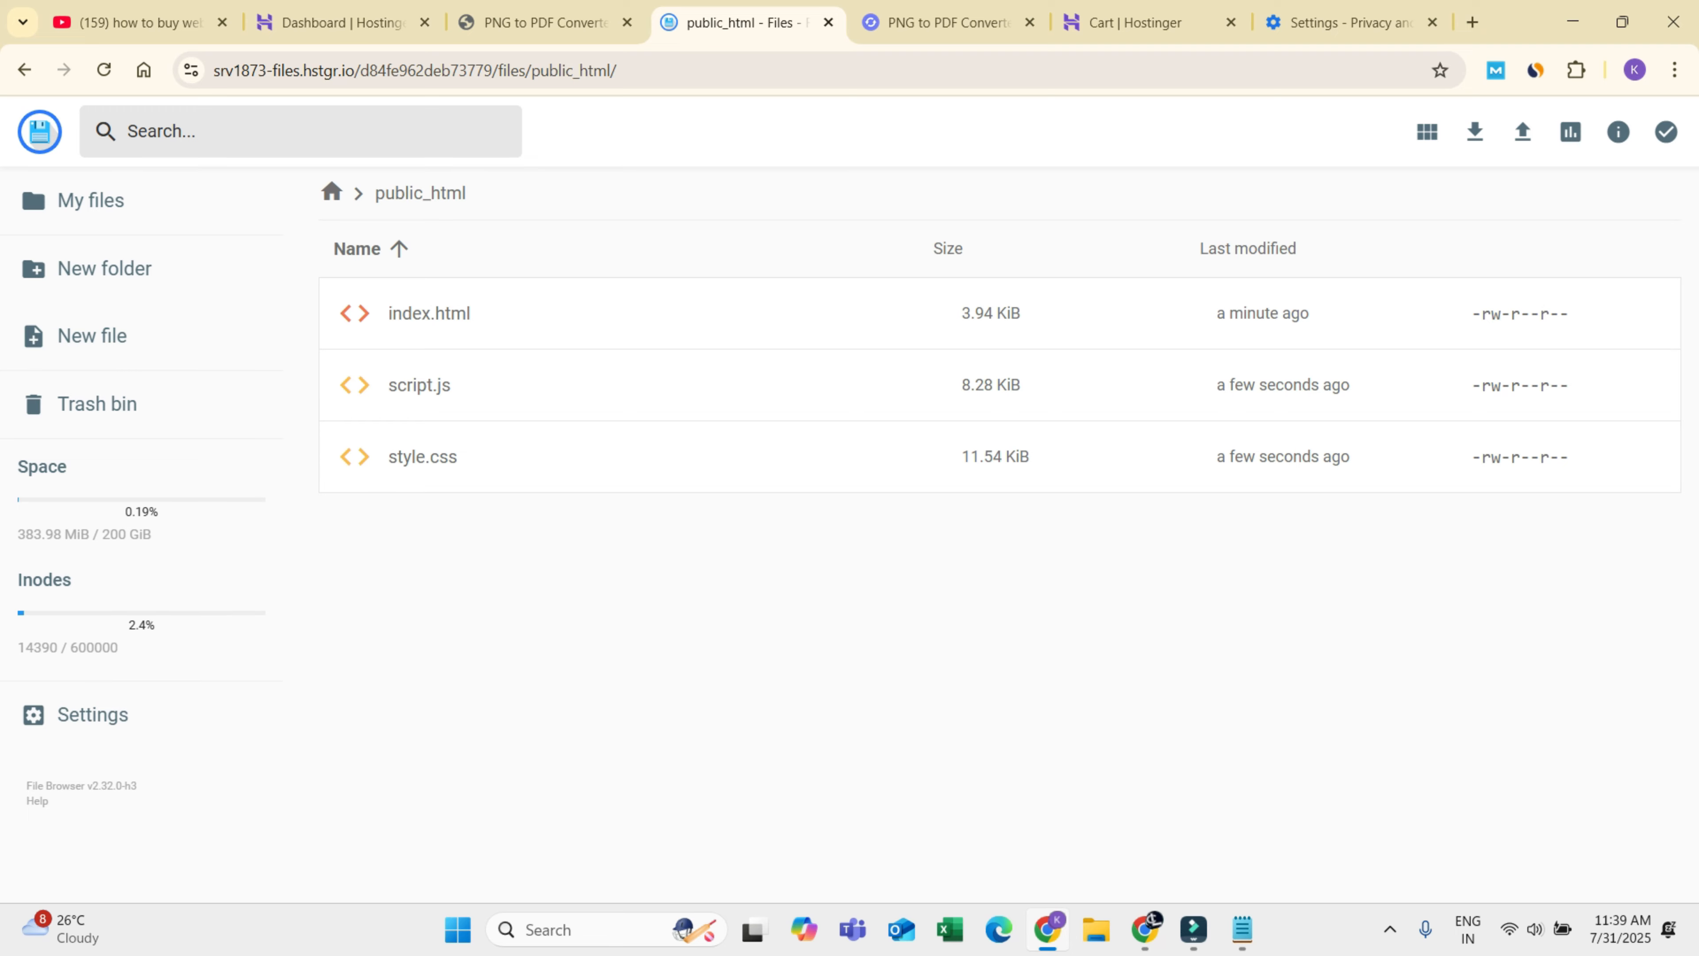
pyautogui.click(341, 22)
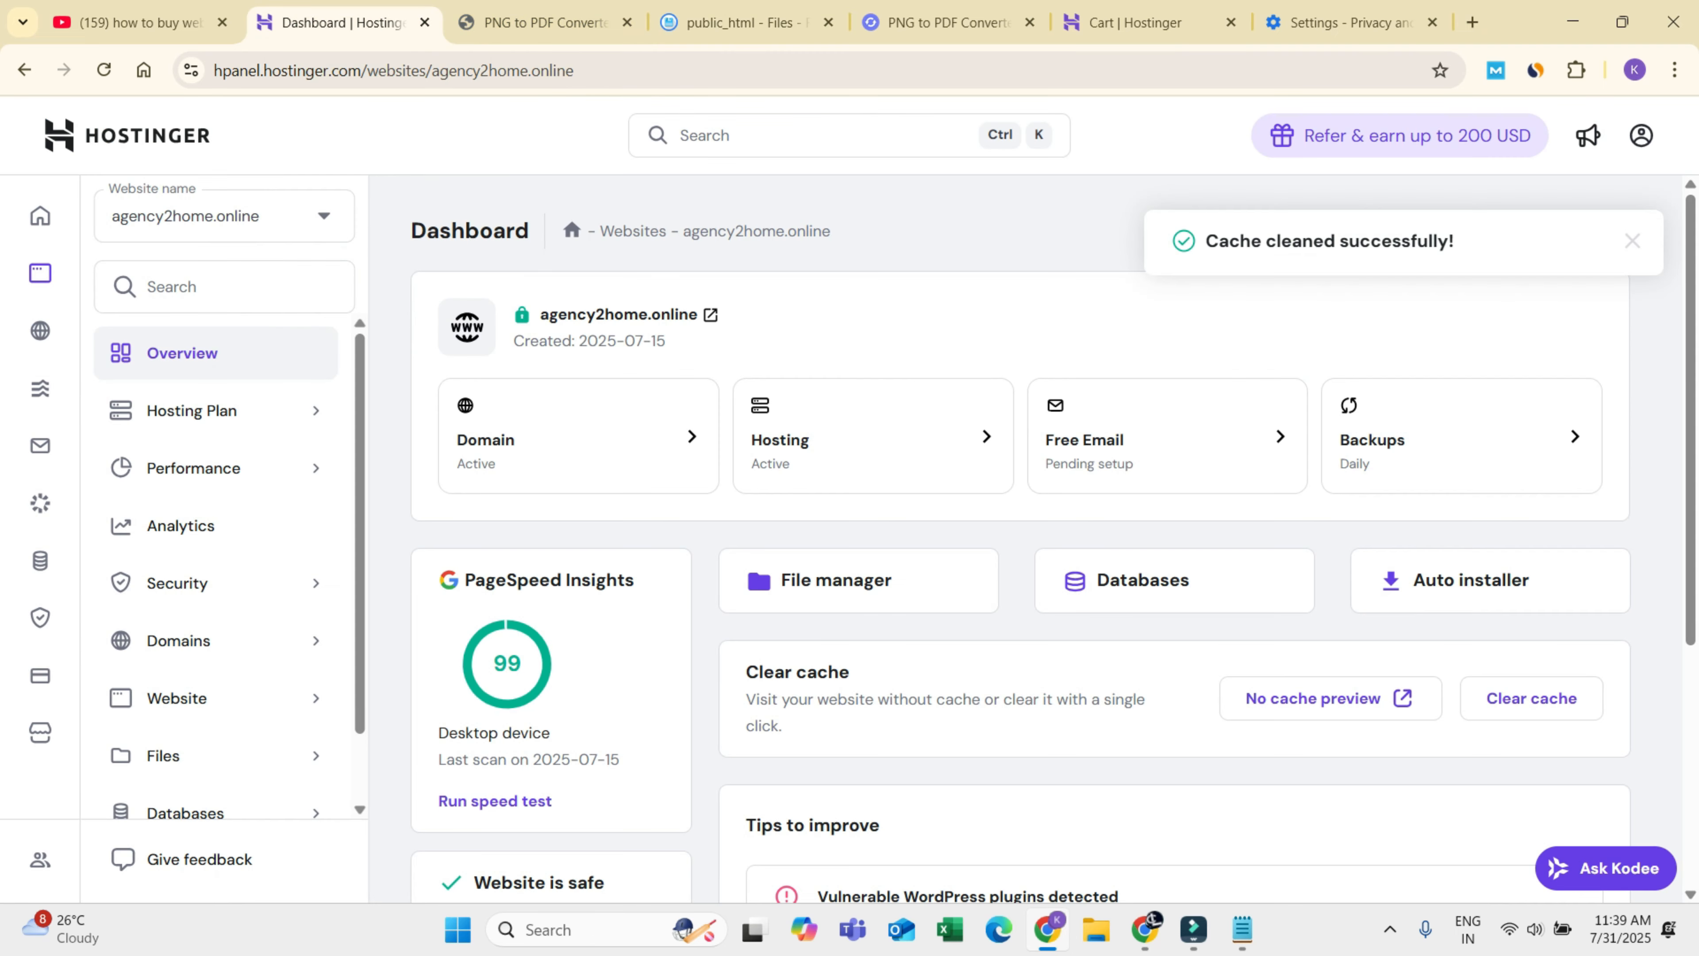
pyautogui.click(1531, 698)
pyautogui.click(1063, 596)
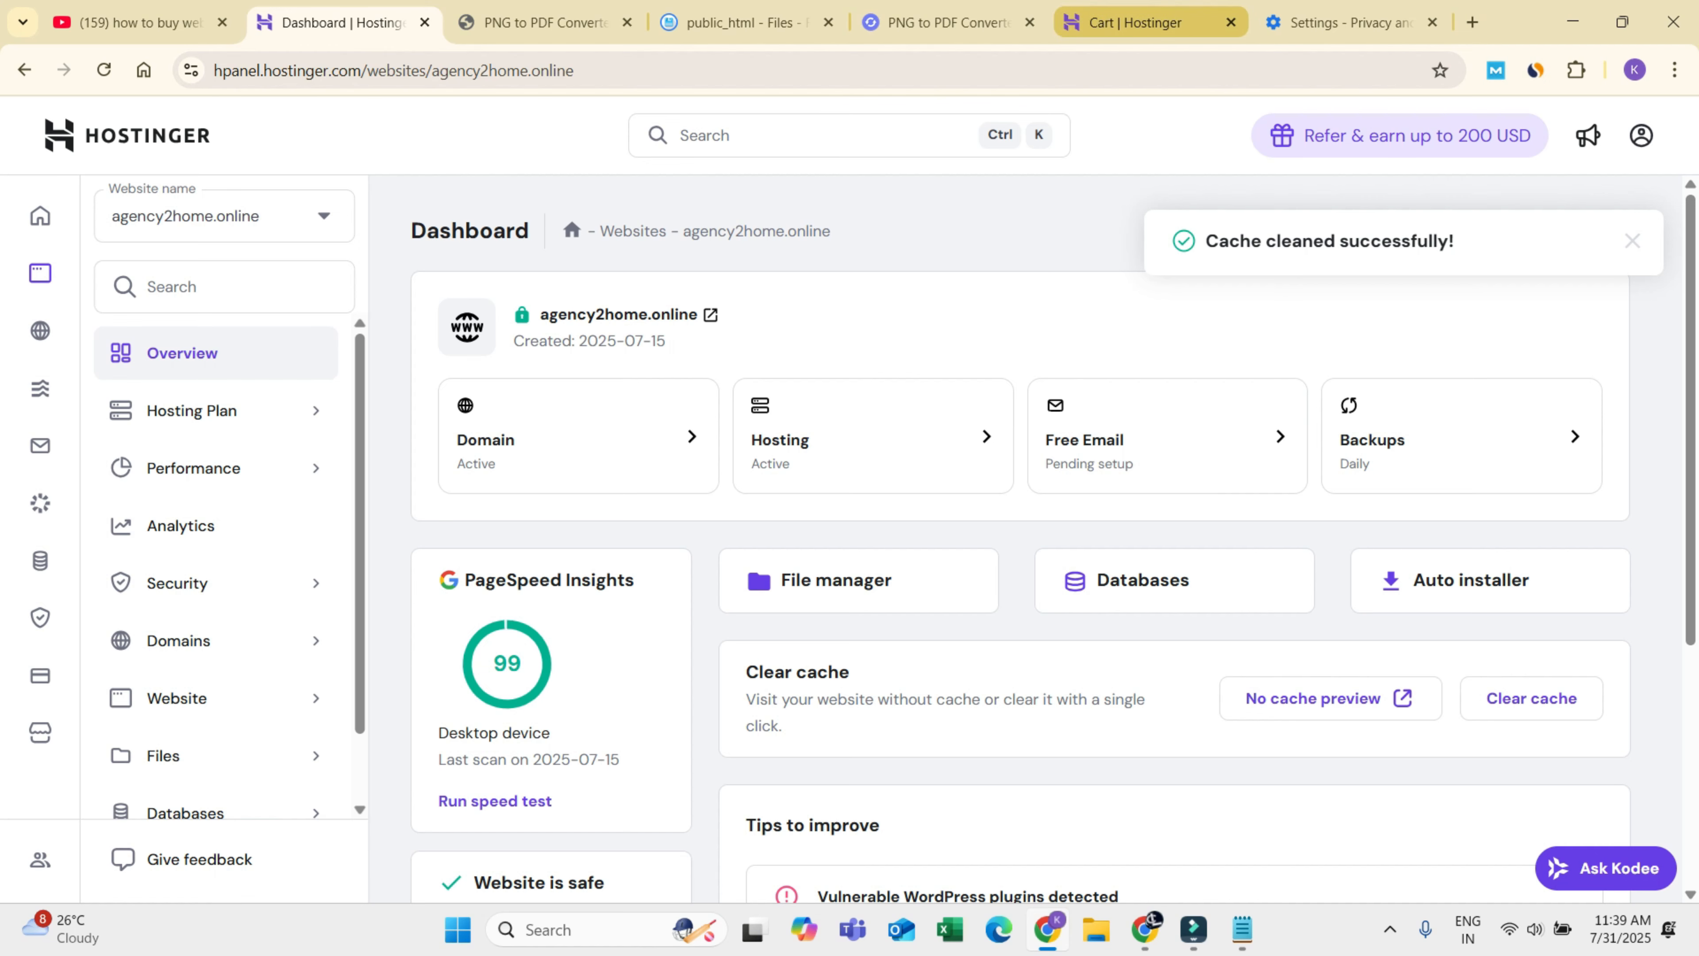
# Step: Delete the browser's cached images and files for all time, close the browser settings and reload agency2home.online
pyautogui.click(1345, 22)
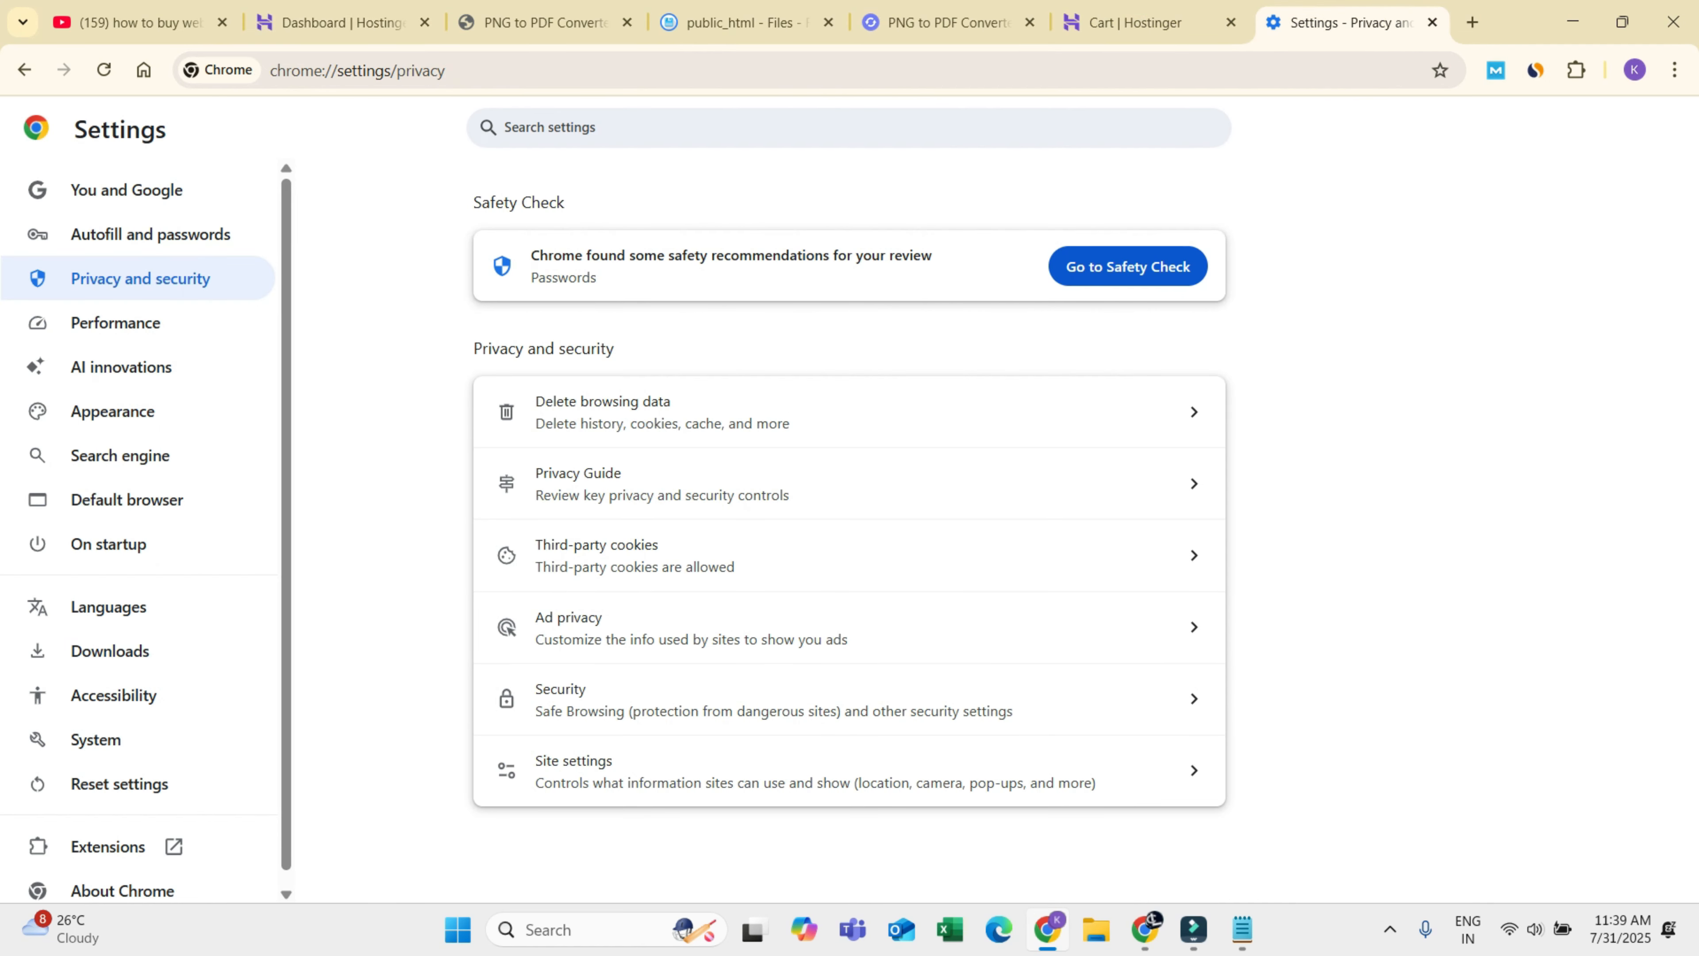
pyautogui.hotkey('ctrl', 'shift', 'Delete')
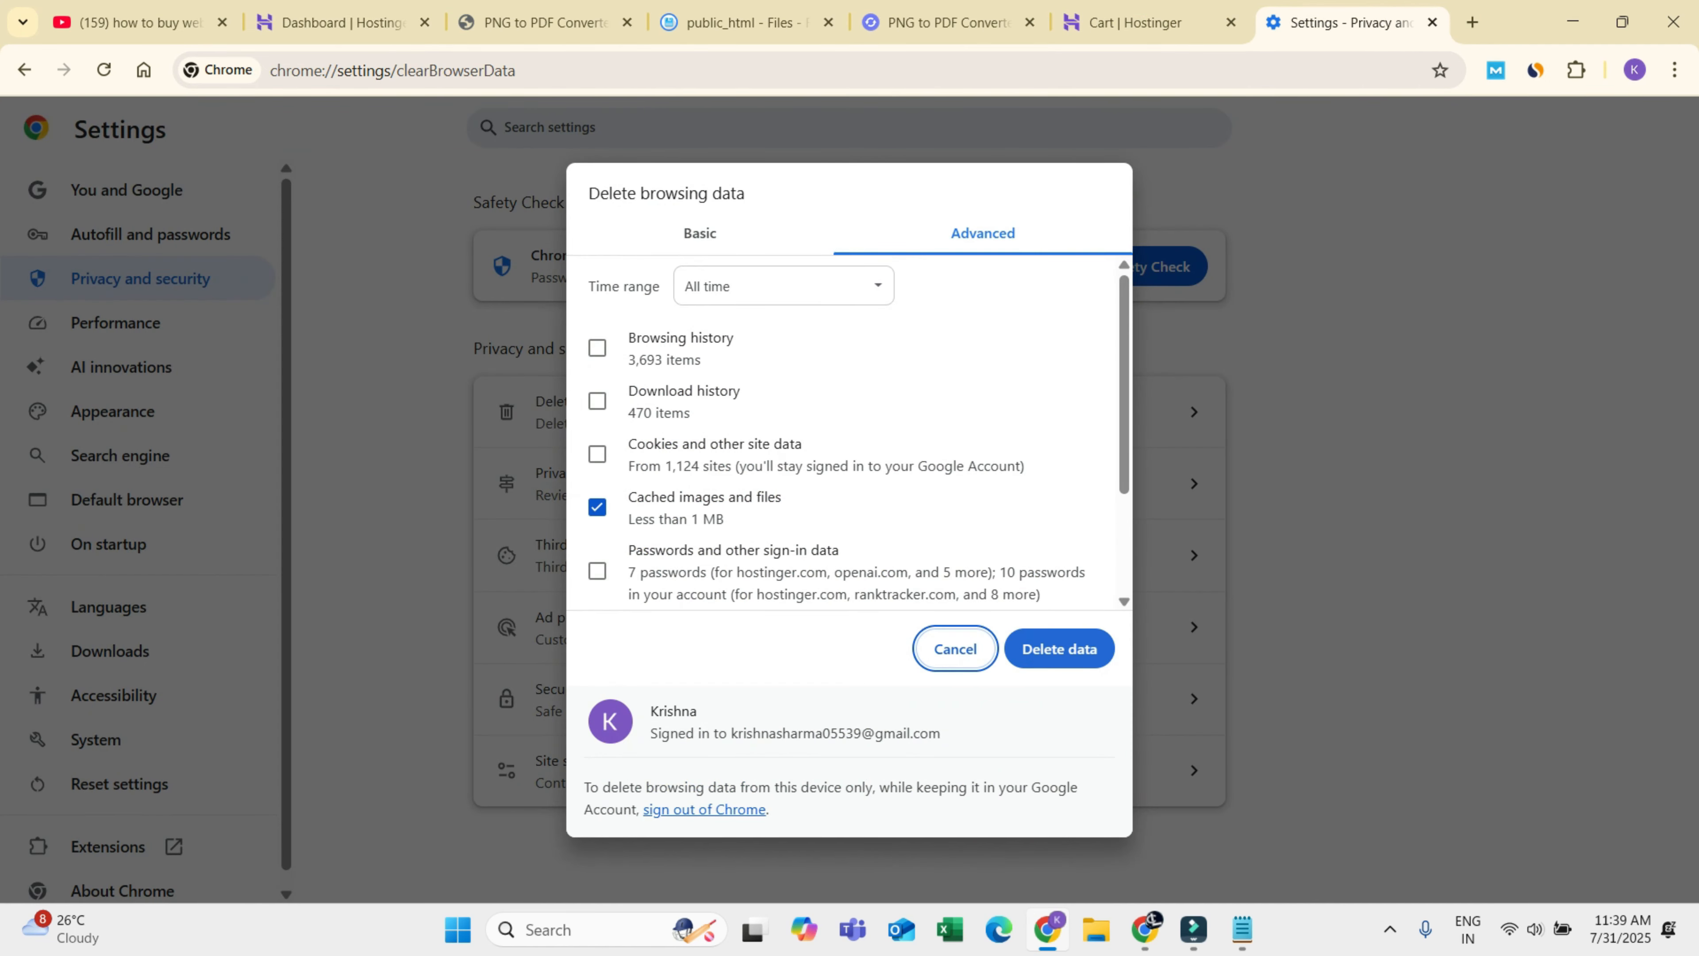
pyautogui.click(1059, 648)
pyautogui.click(1432, 22)
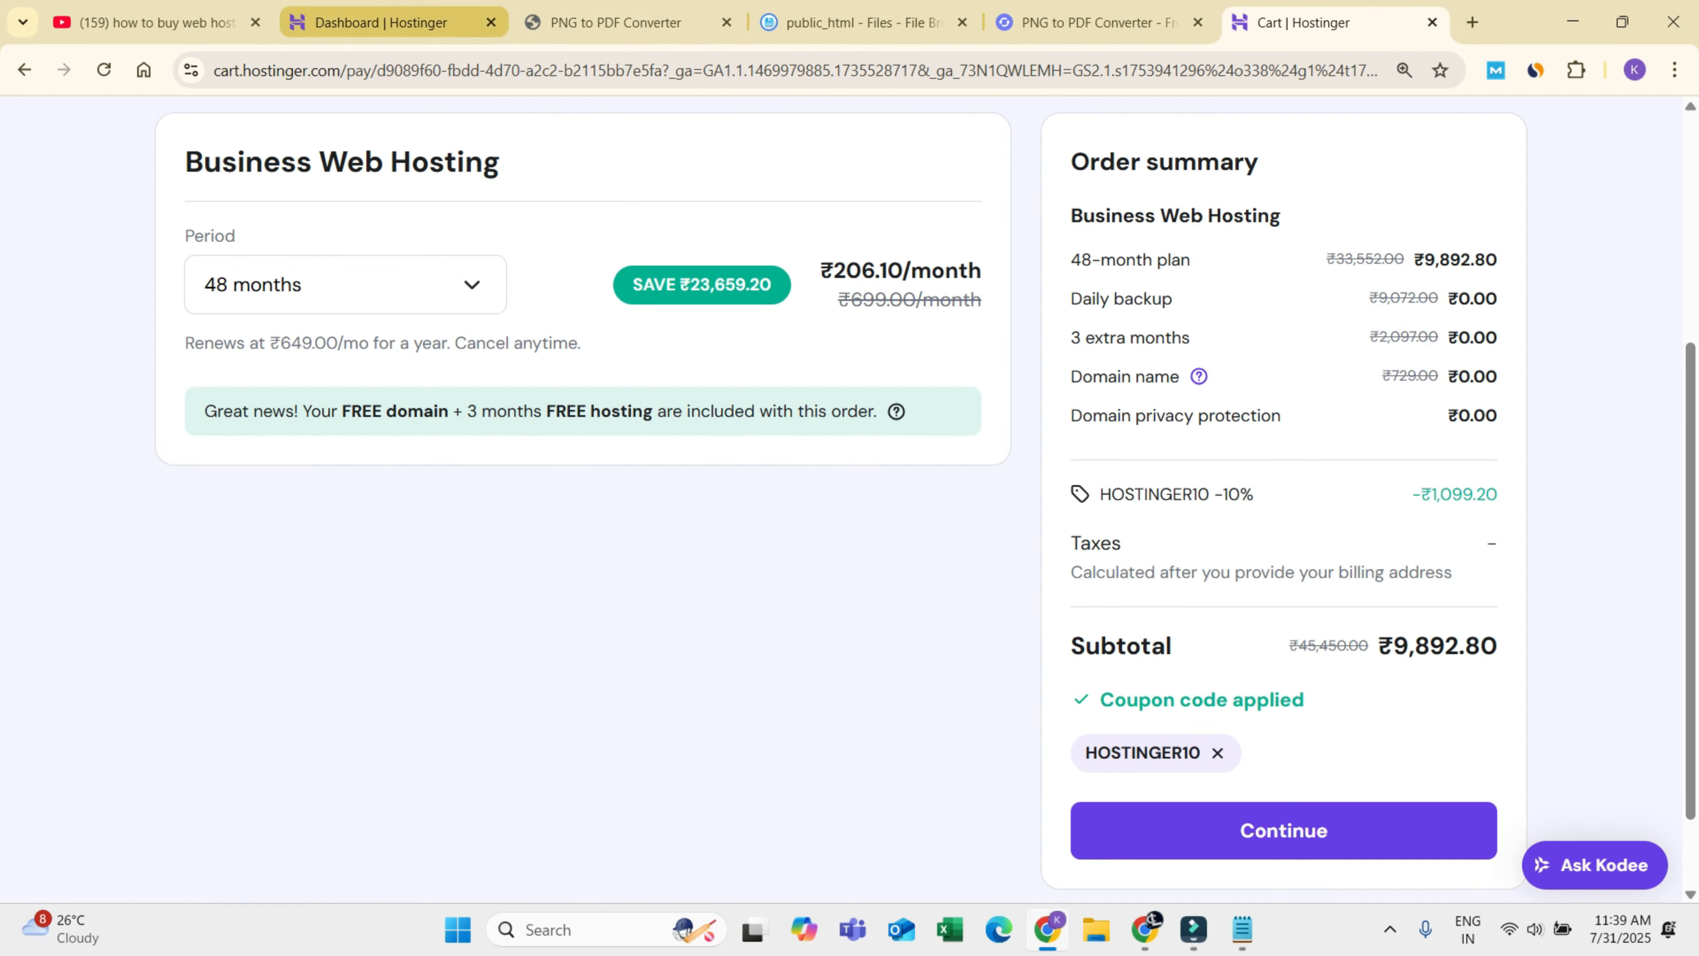
pyautogui.click(616, 22)
pyautogui.click(103, 70)
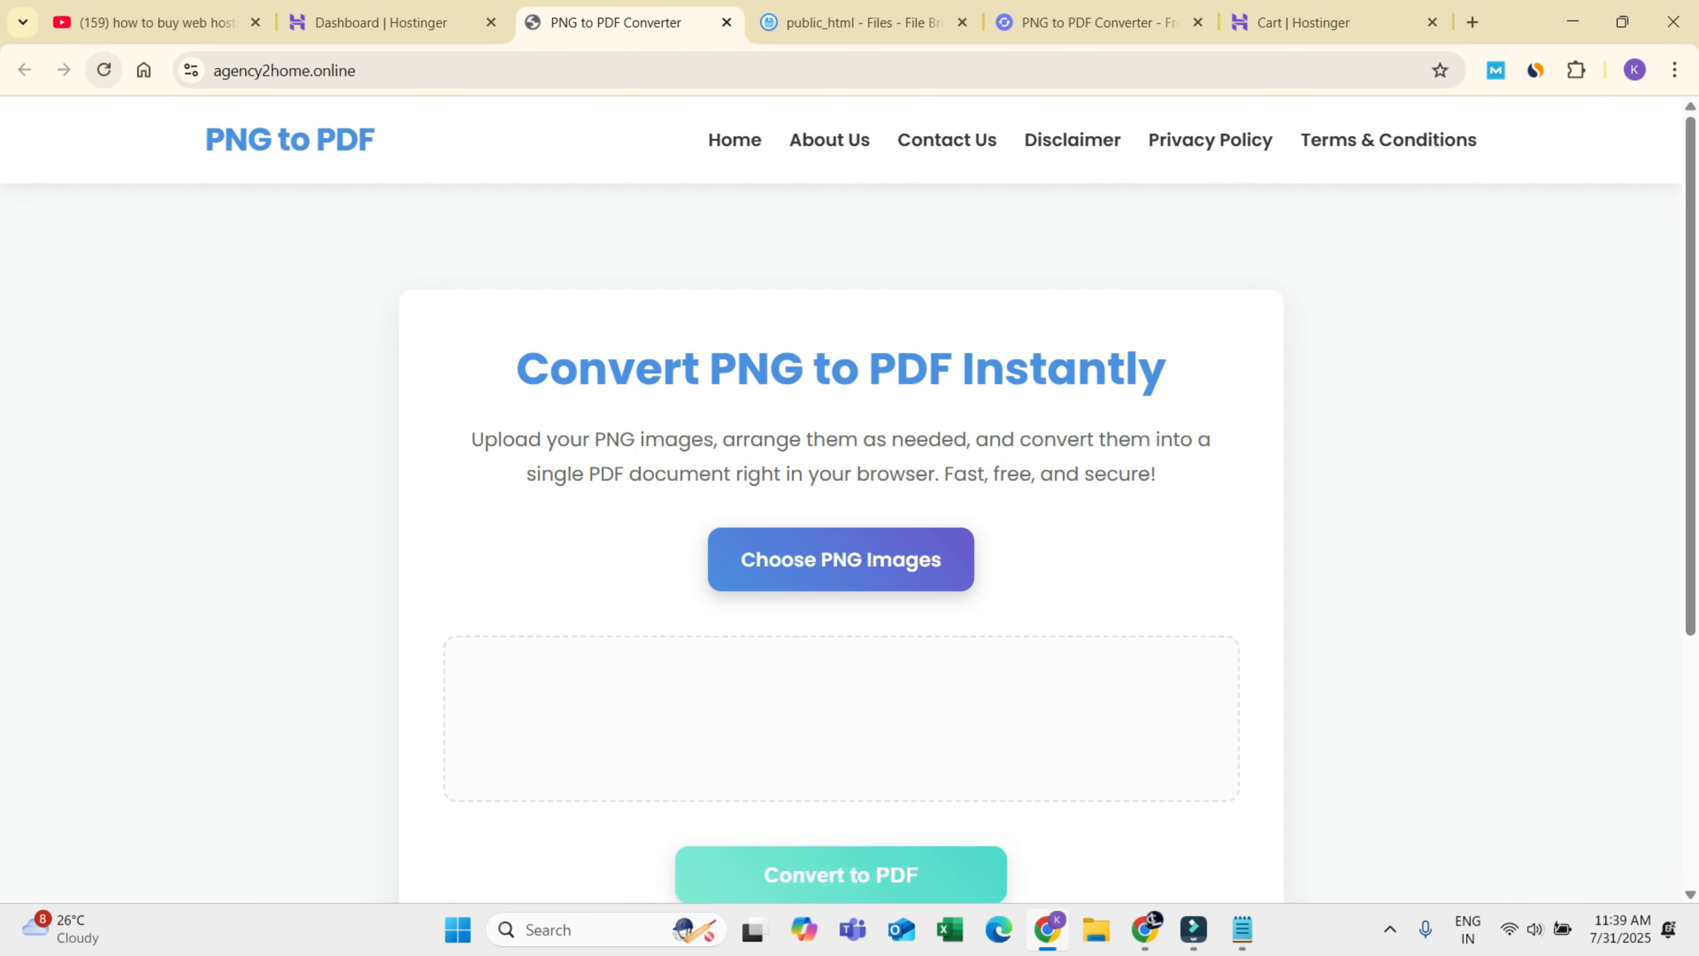
# Step: Check the home page and test its About Us, Contact Us, Disclaimer, Privacy Policy and Terms & Conditions links, returning home after each
pyautogui.scroll(-5, 842, 502)
pyautogui.scroll(4, 841, 502)
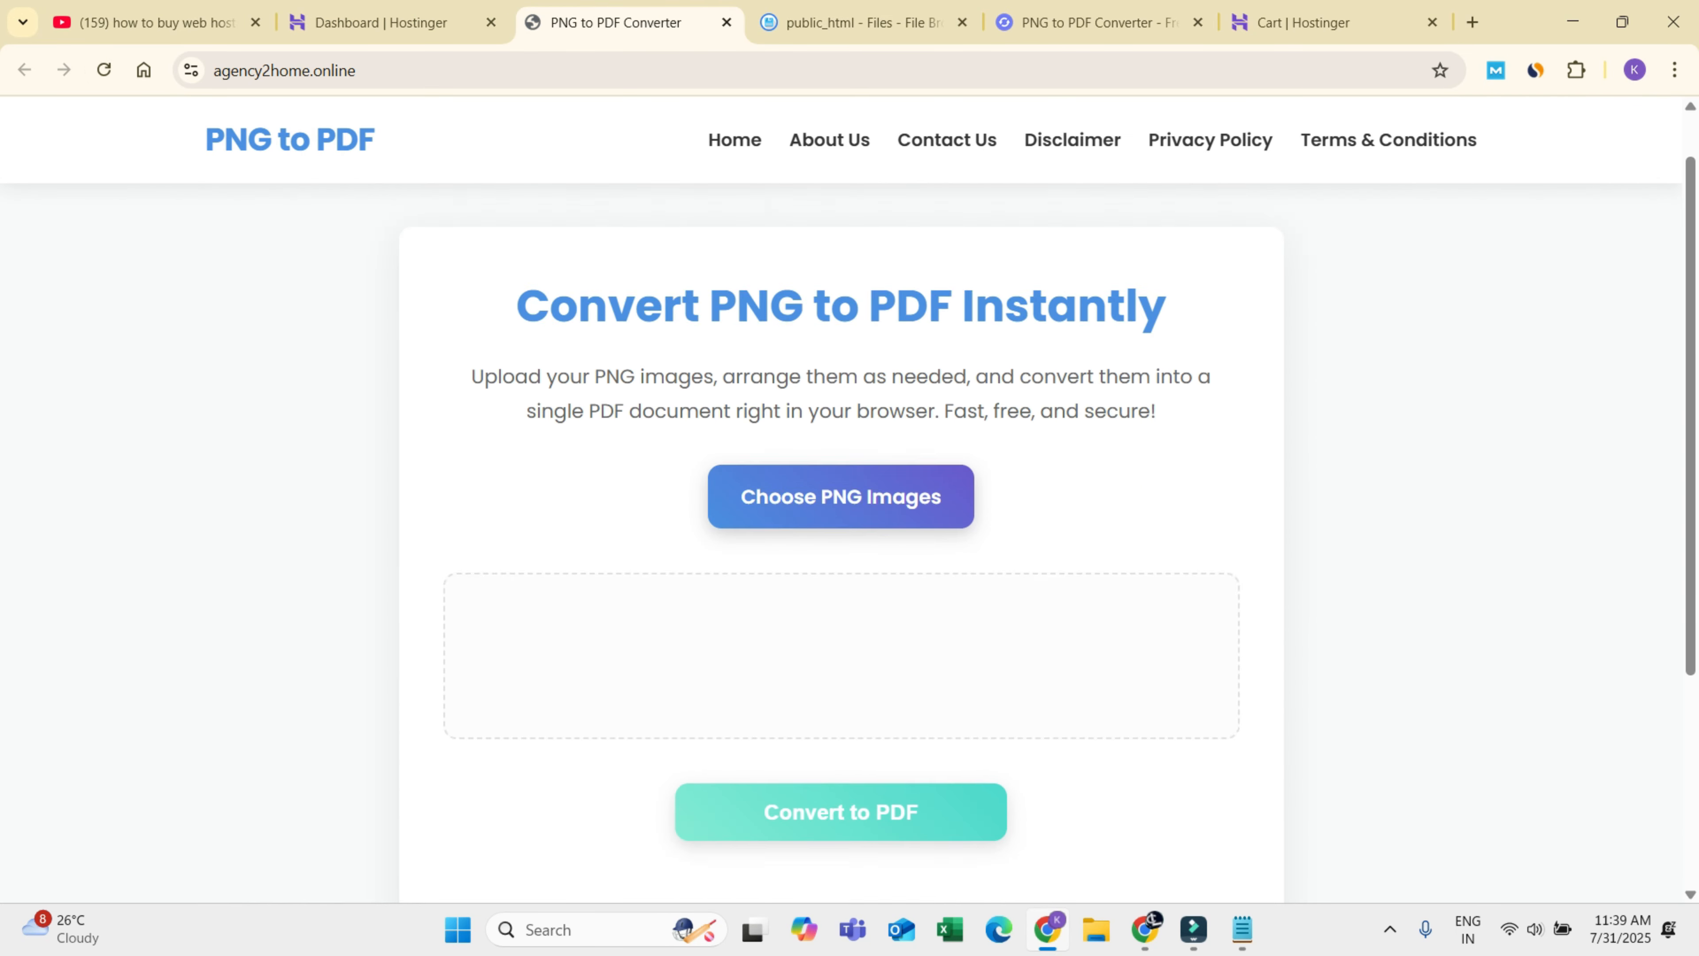
pyautogui.click(824, 142)
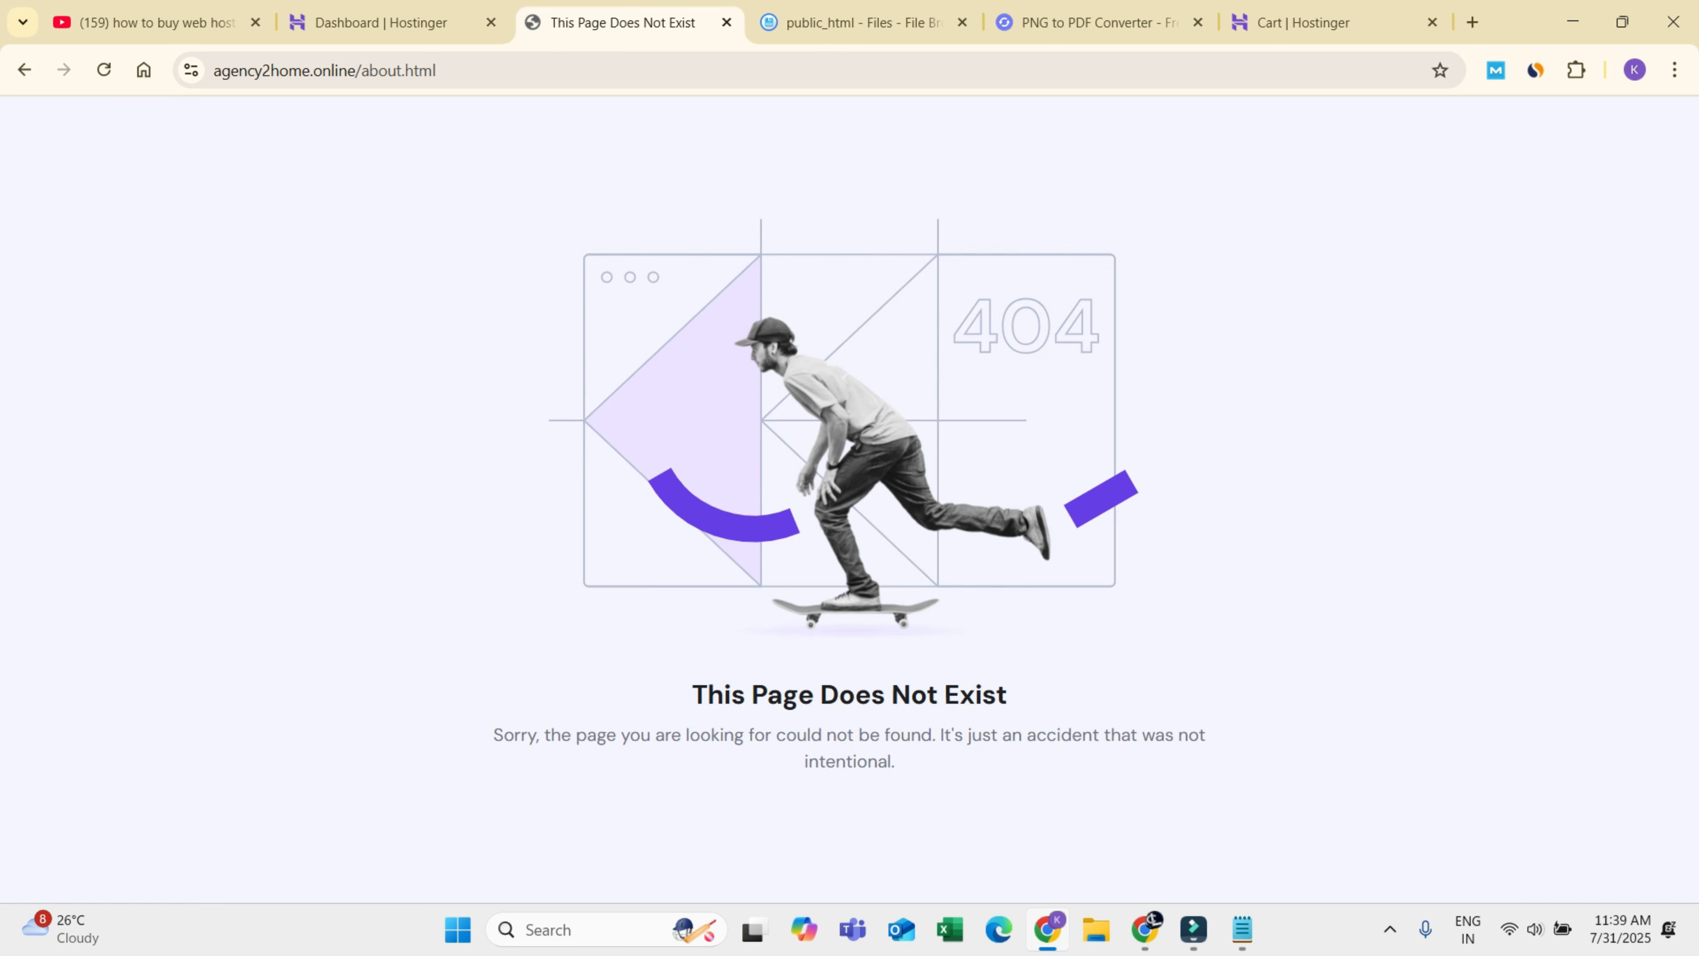
pyautogui.click(24, 70)
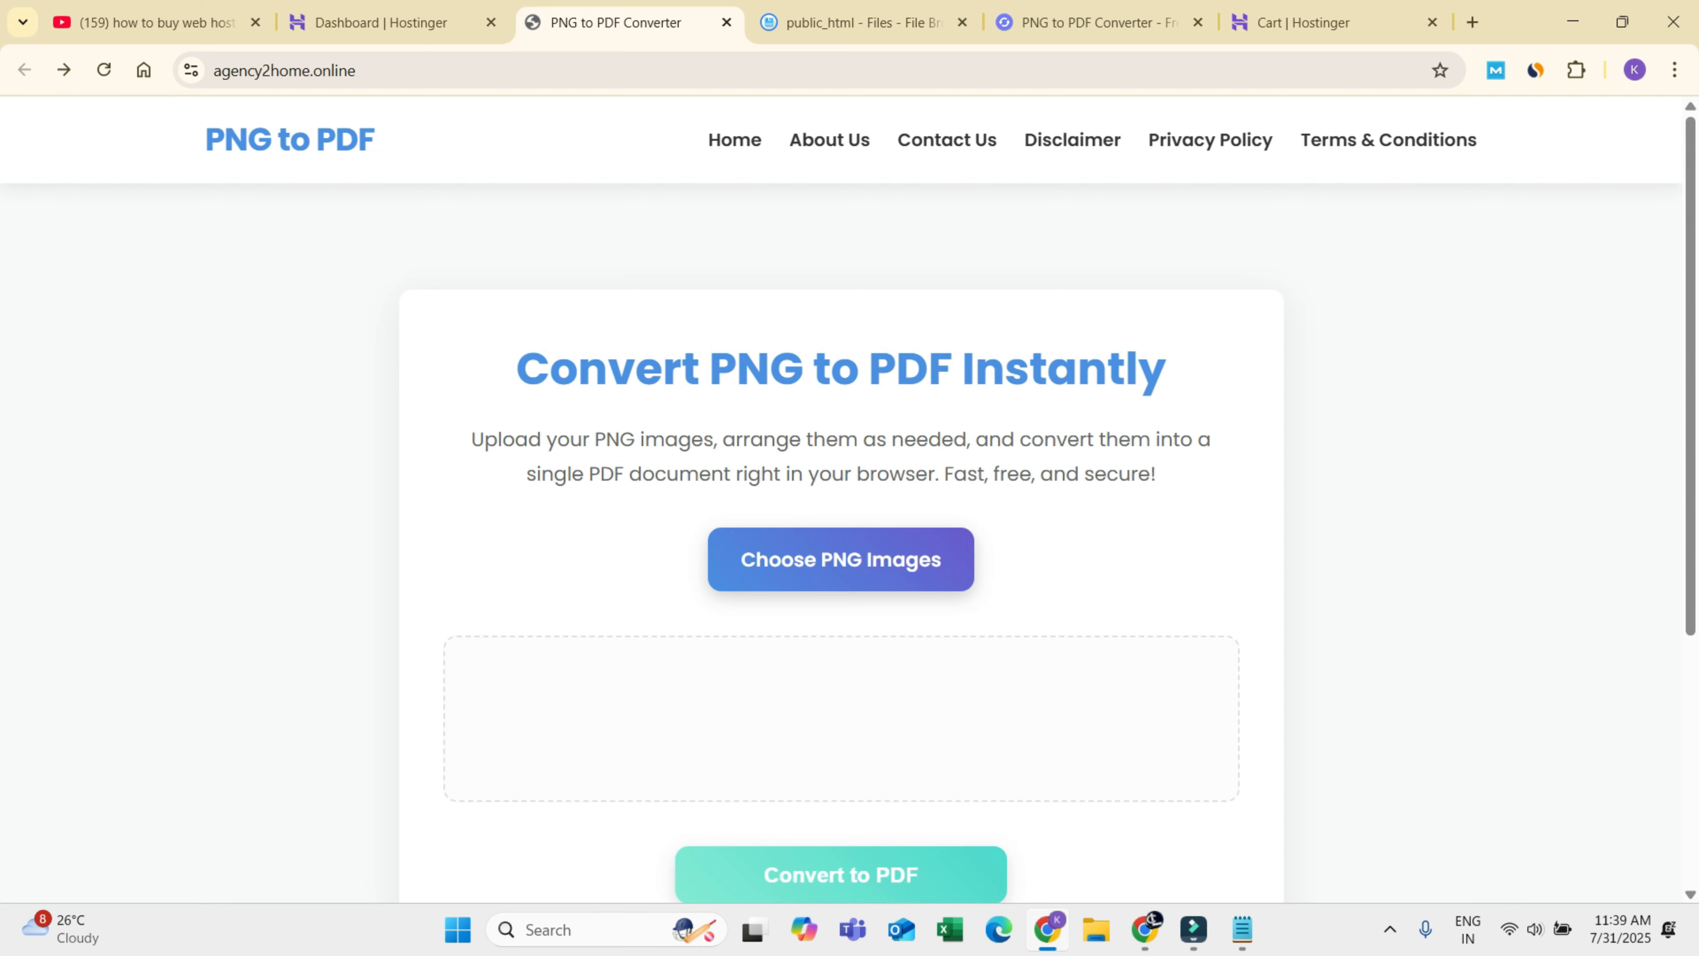
pyautogui.click(934, 140)
pyautogui.click(24, 70)
pyautogui.click(1070, 137)
pyautogui.click(23, 70)
pyautogui.click(1210, 139)
pyautogui.click(24, 70)
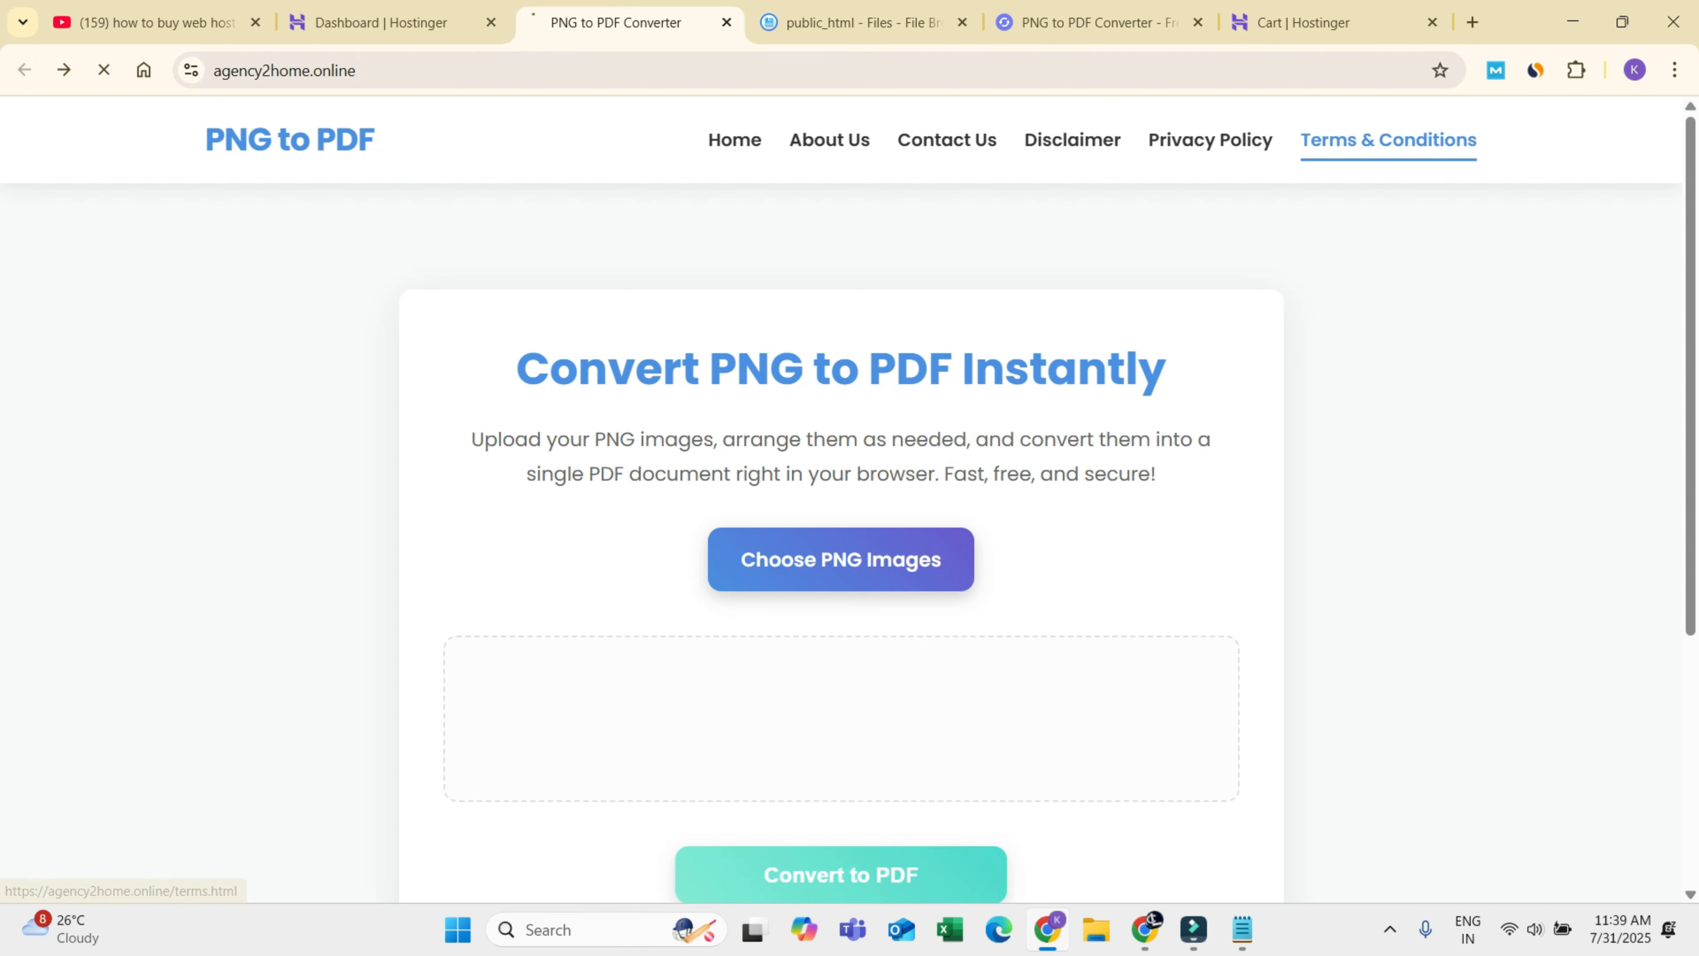
pyautogui.click(1388, 139)
pyautogui.click(24, 69)
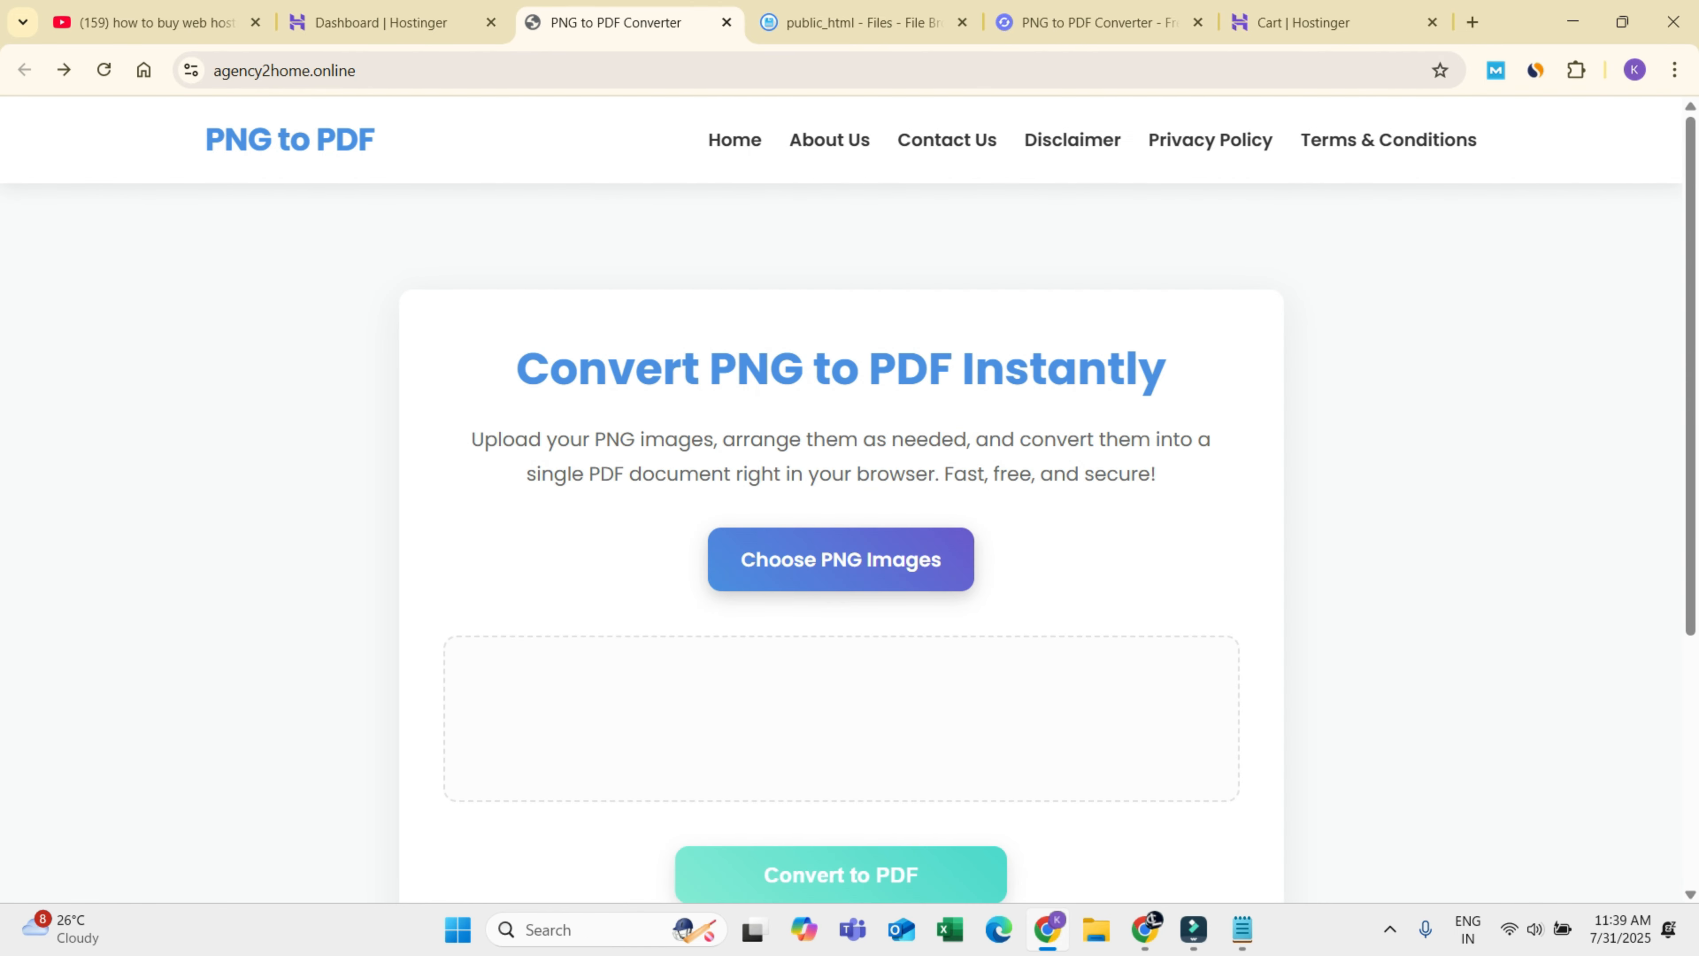
# Step: Open the About Us page again and highlight the about.html file name in its address
pyautogui.click(830, 139)
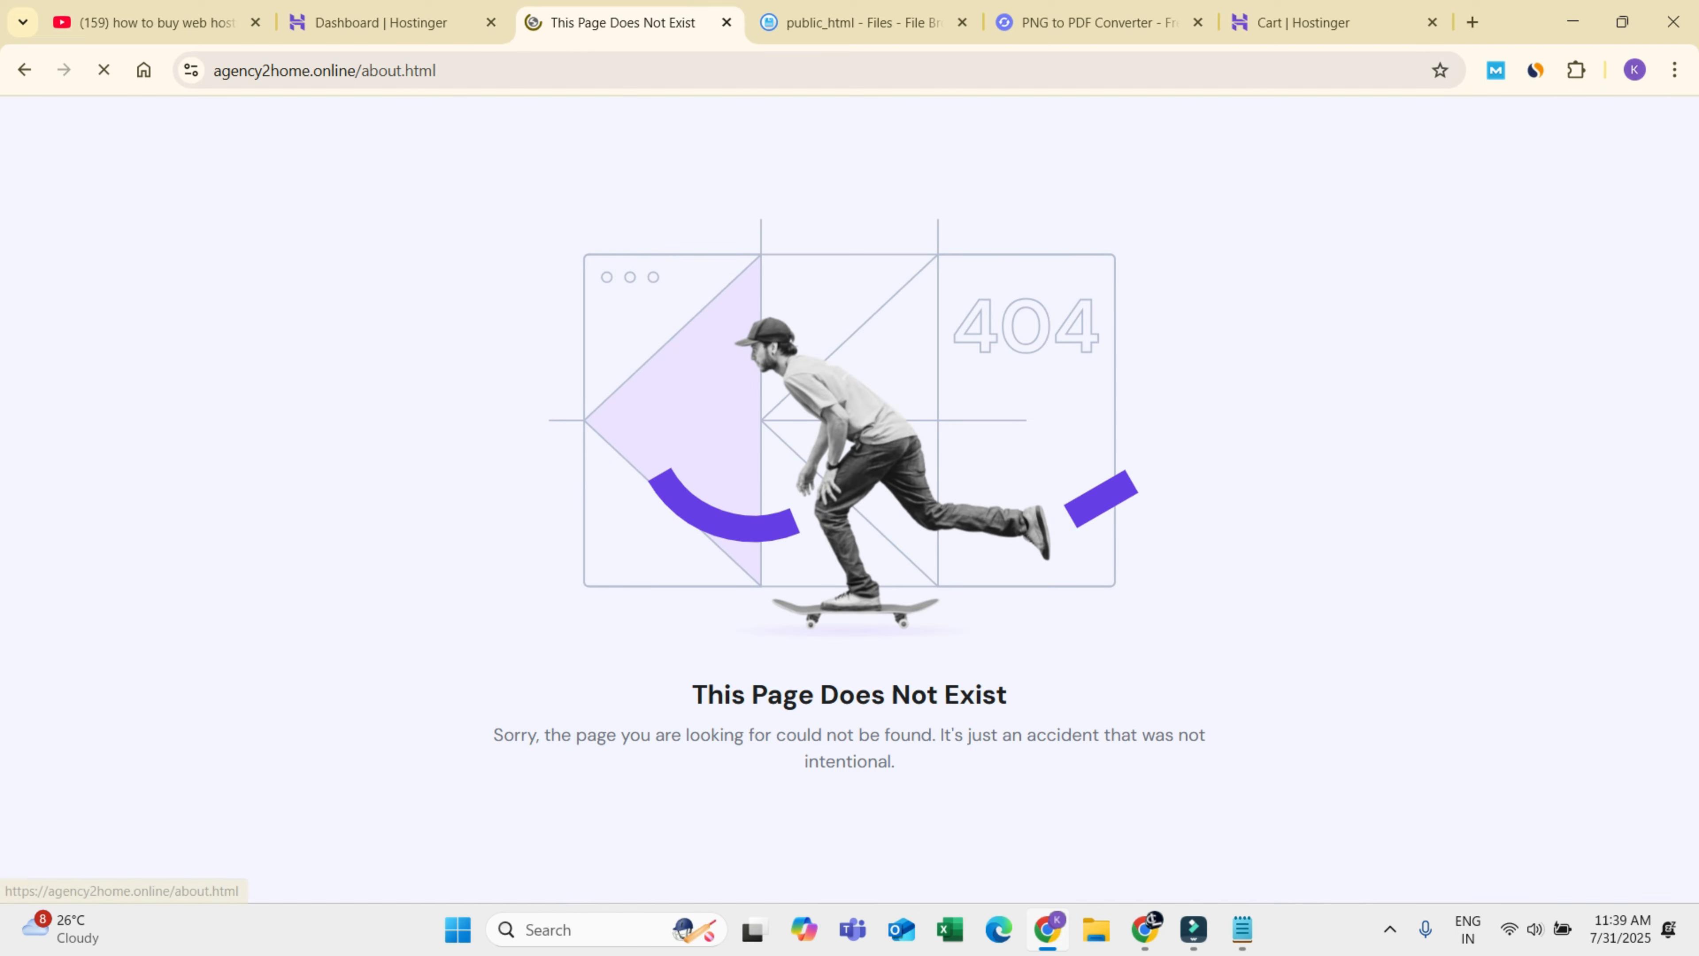
pyautogui.moveTo(367, 70); pyautogui.dragTo(435, 71)
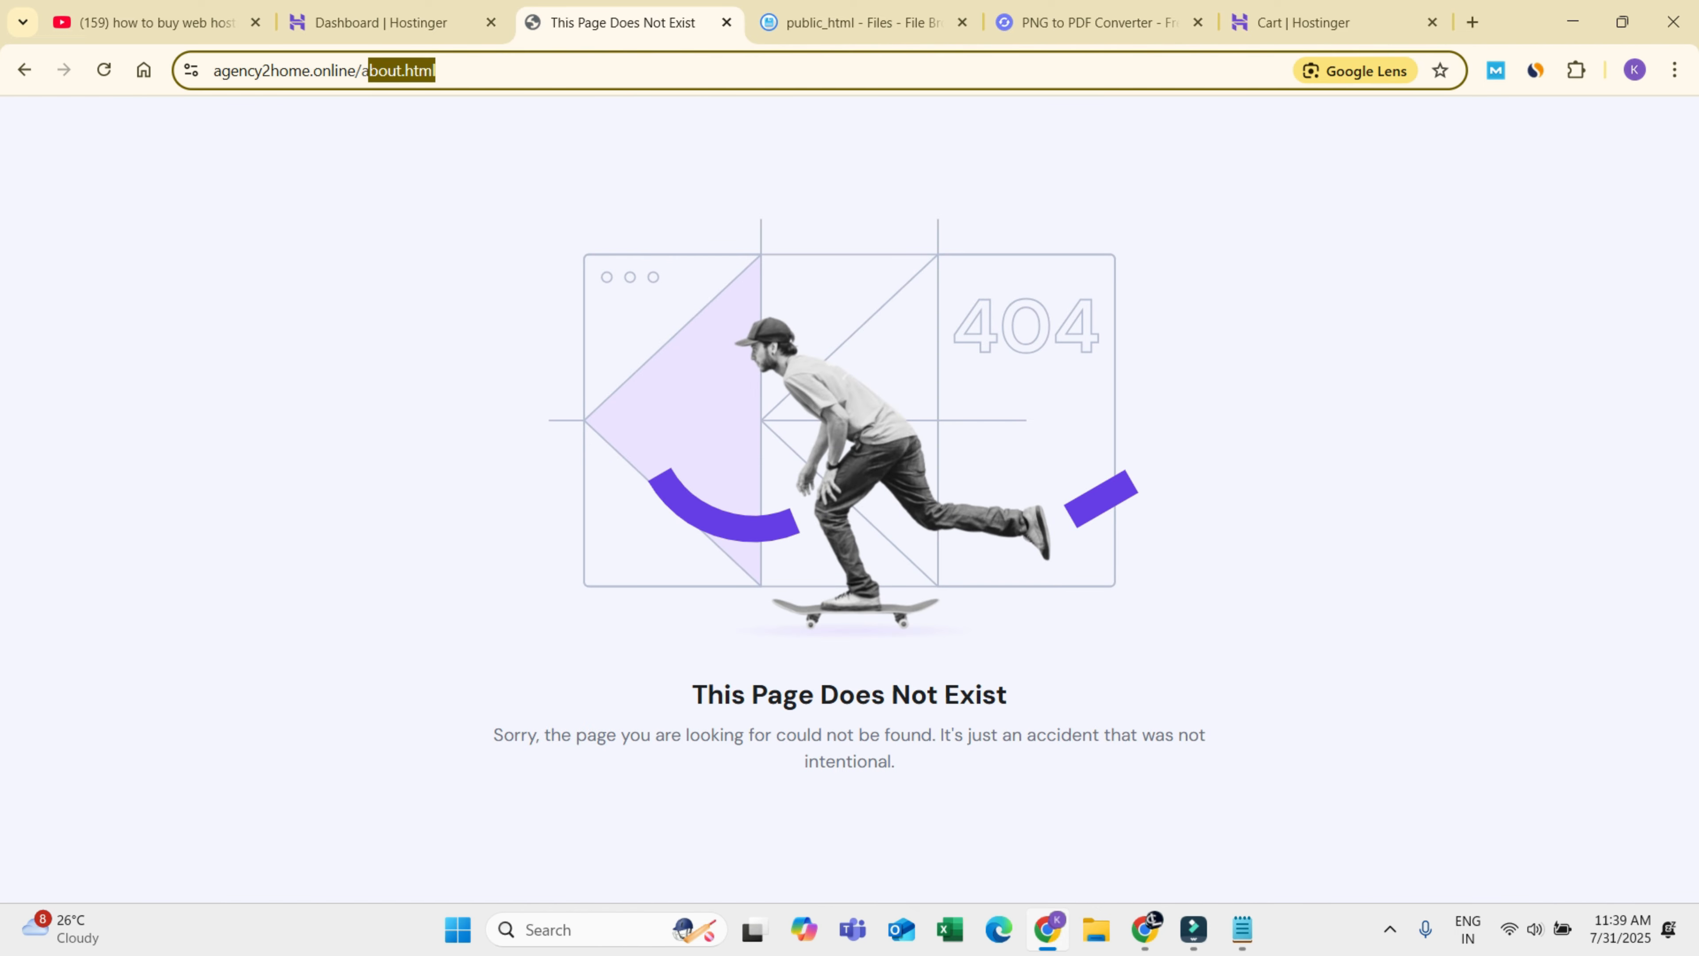
# Step: Create a new file in public_html named about.html, copying the name from the About Us page file in Gemini
pyautogui.hotkey('alt', 'Left')
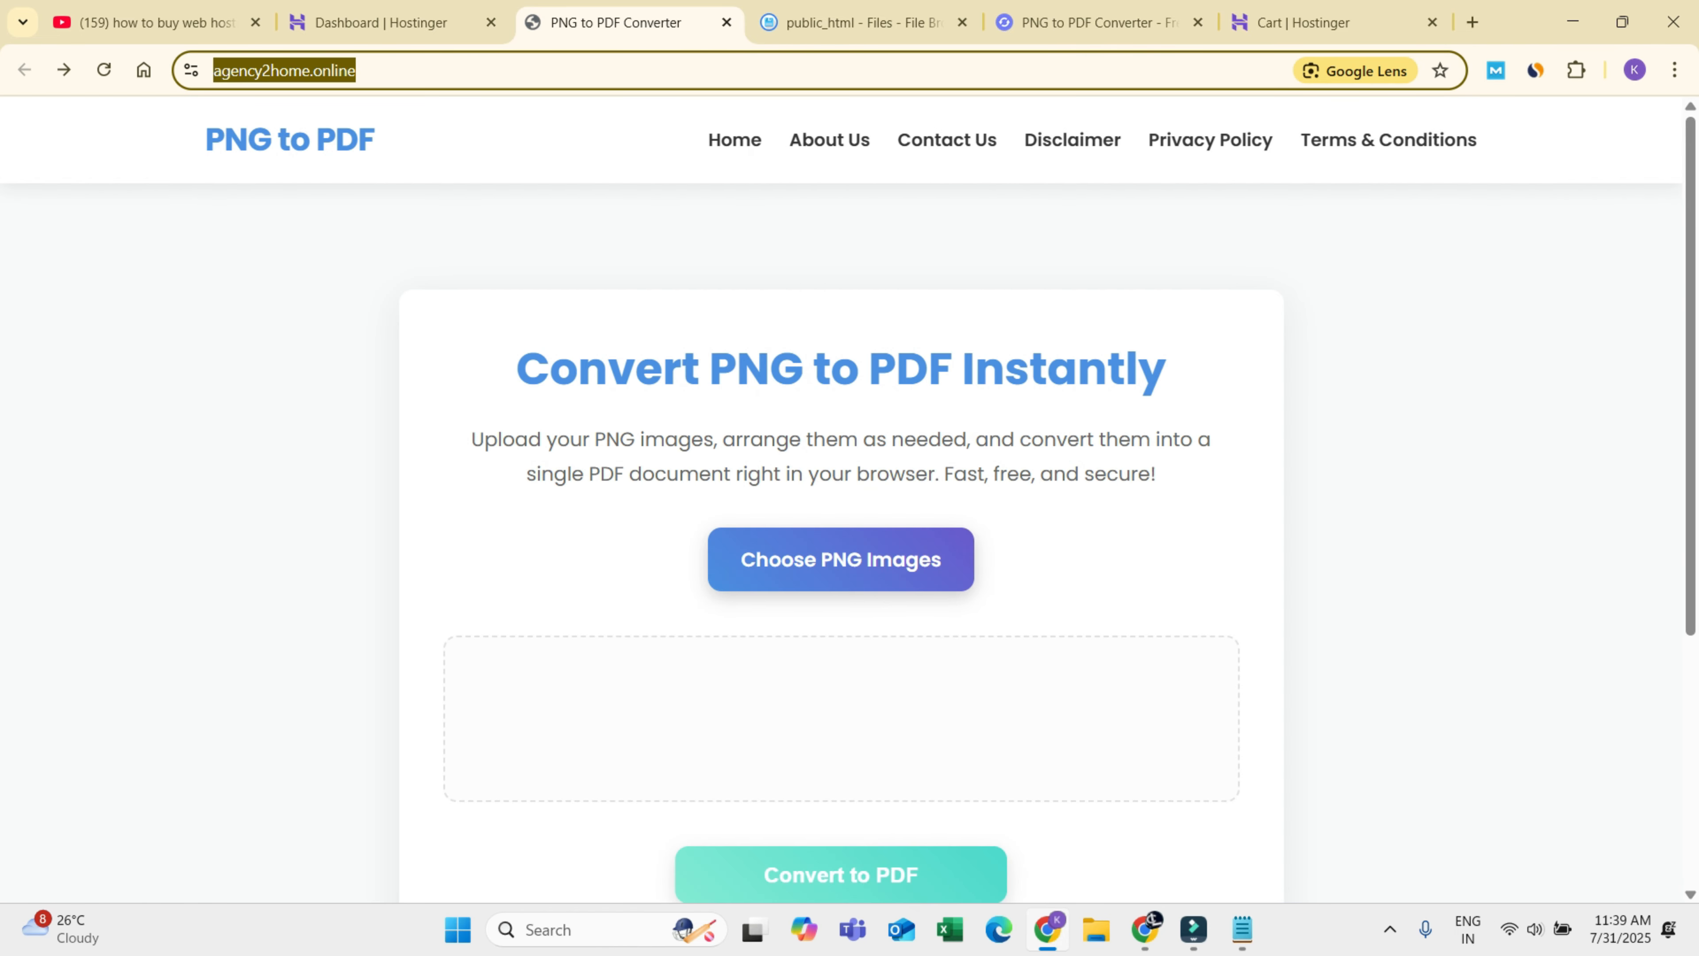
pyautogui.hotkey('ctrl', 'Tab')
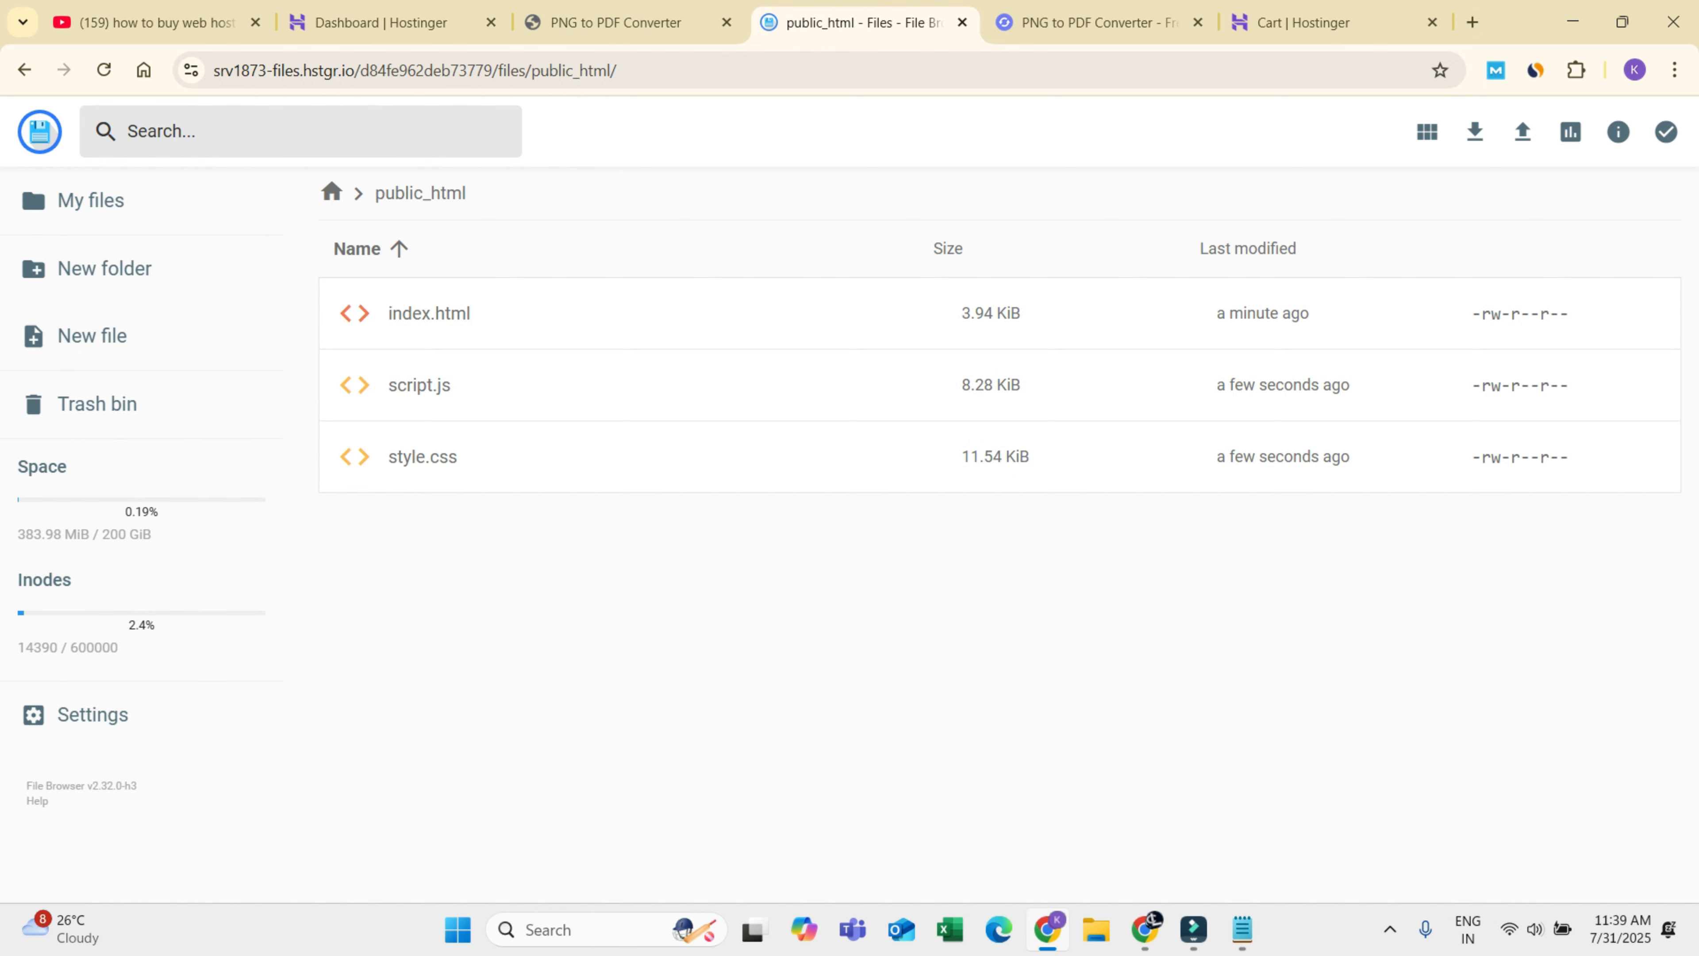
pyautogui.click(92, 335)
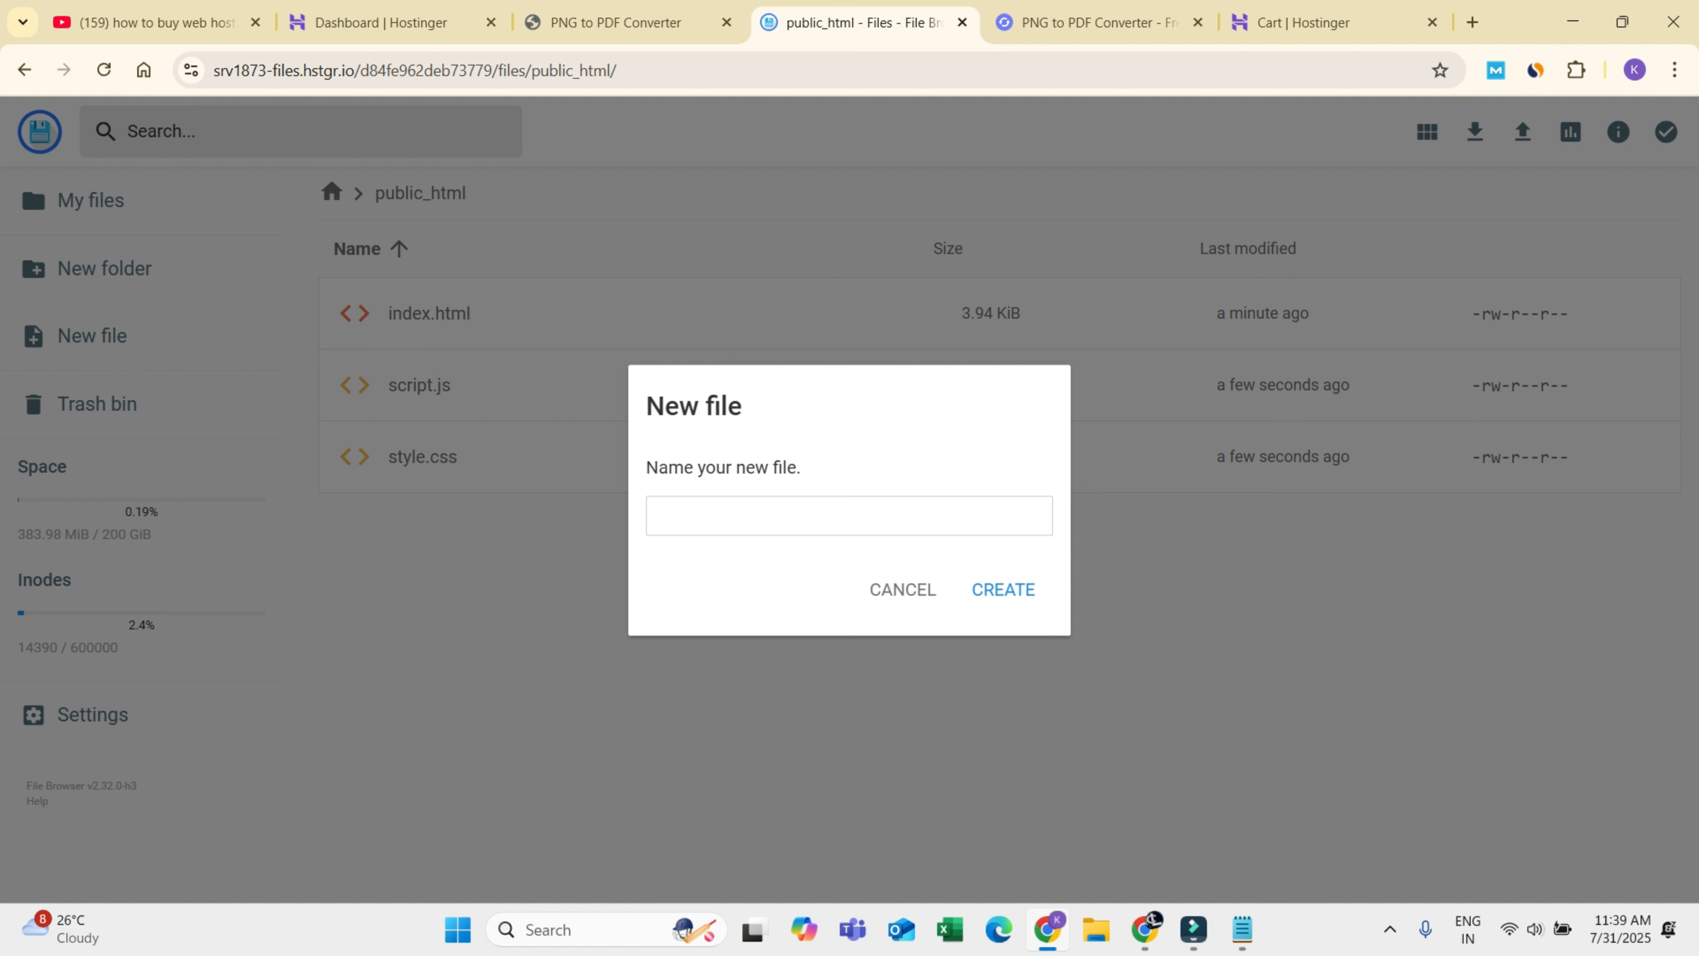
pyautogui.click(1144, 928)
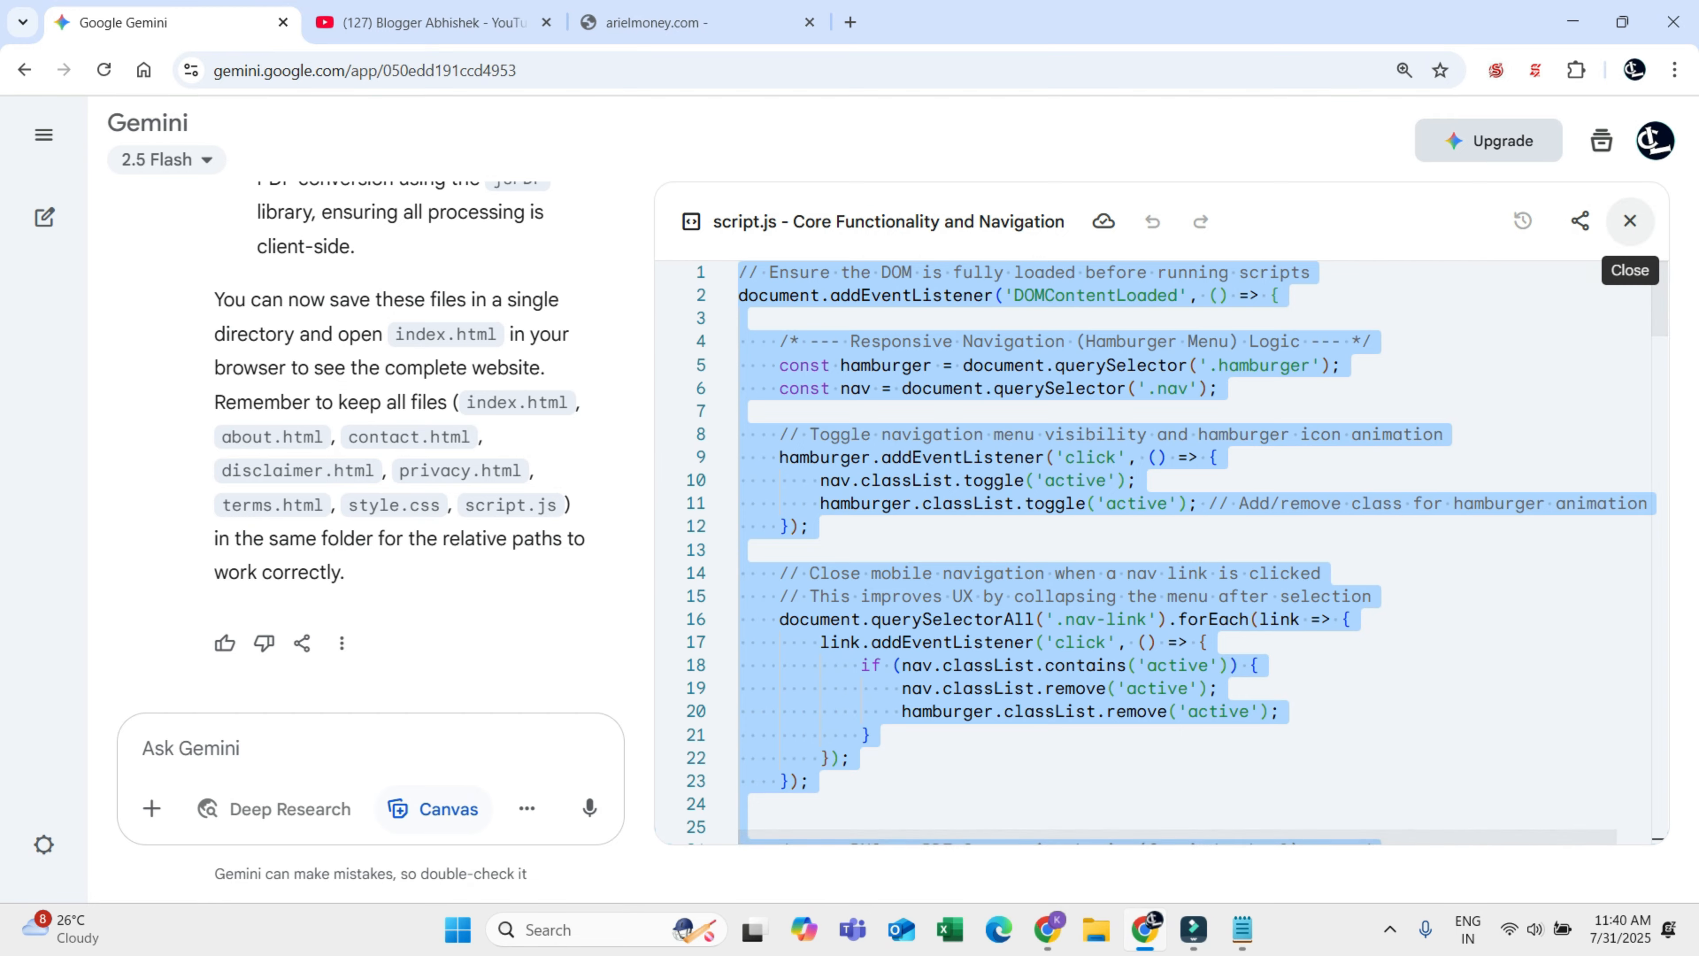
pyautogui.click(1631, 220)
pyautogui.scroll(10, 1026, 873)
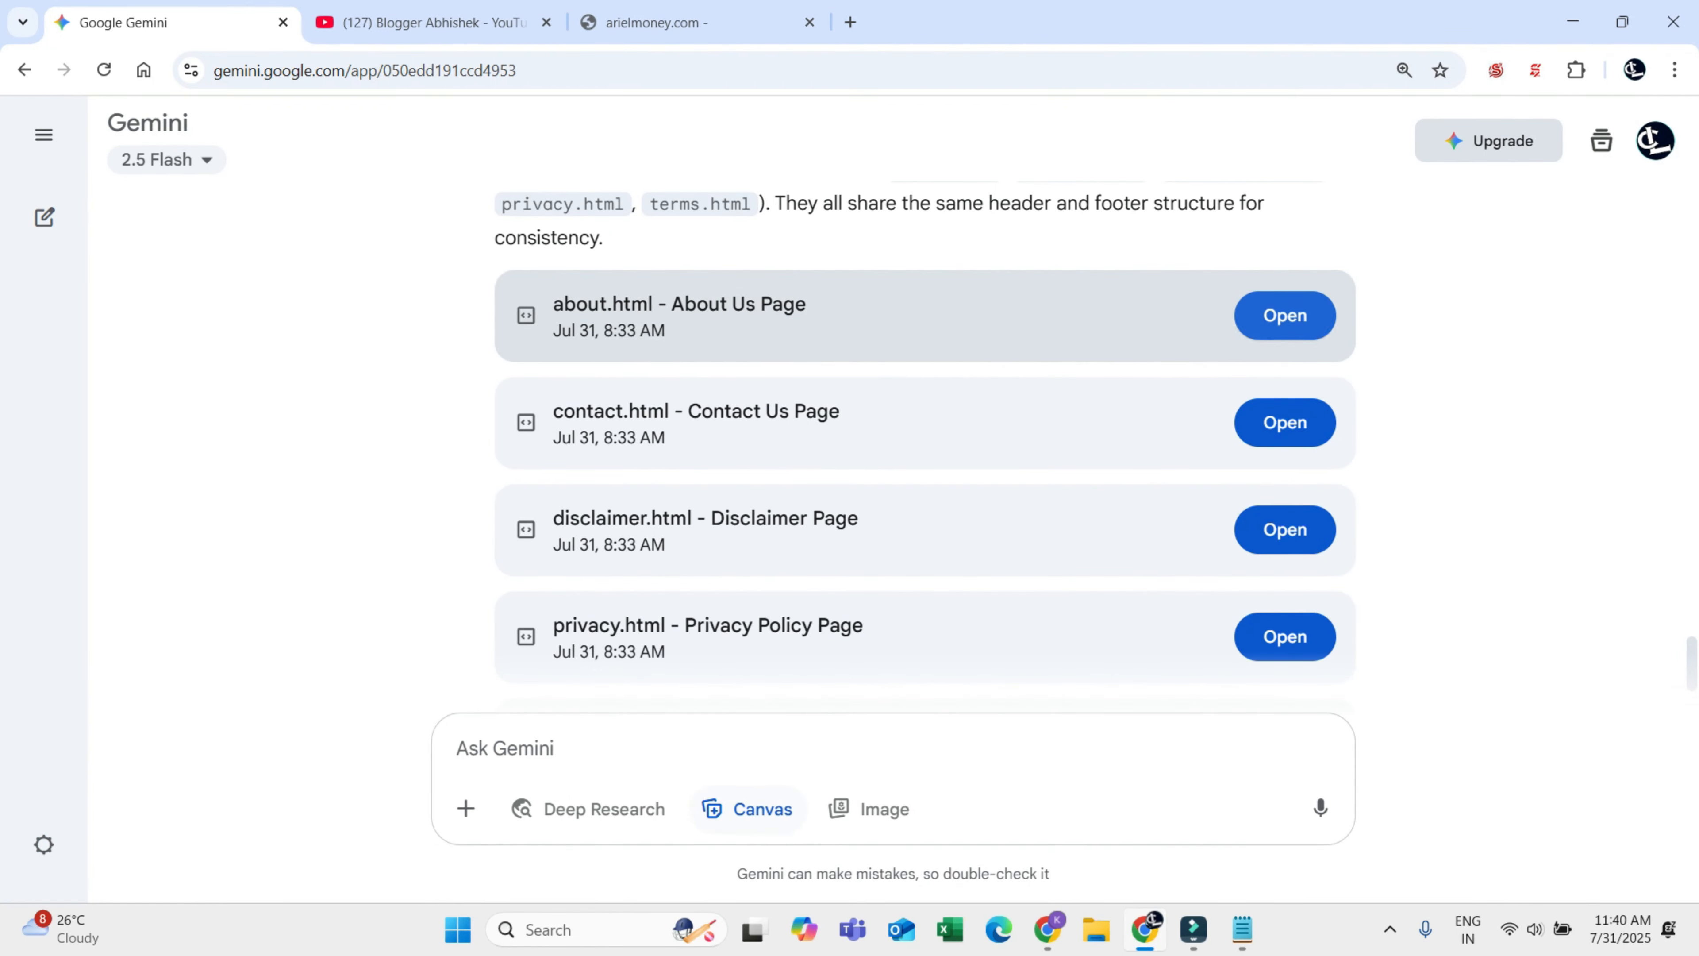
pyautogui.click(713, 314)
pyautogui.moveTo(713, 221); pyautogui.dragTo(800, 221)
pyautogui.hotkey('ctrl', 'c')
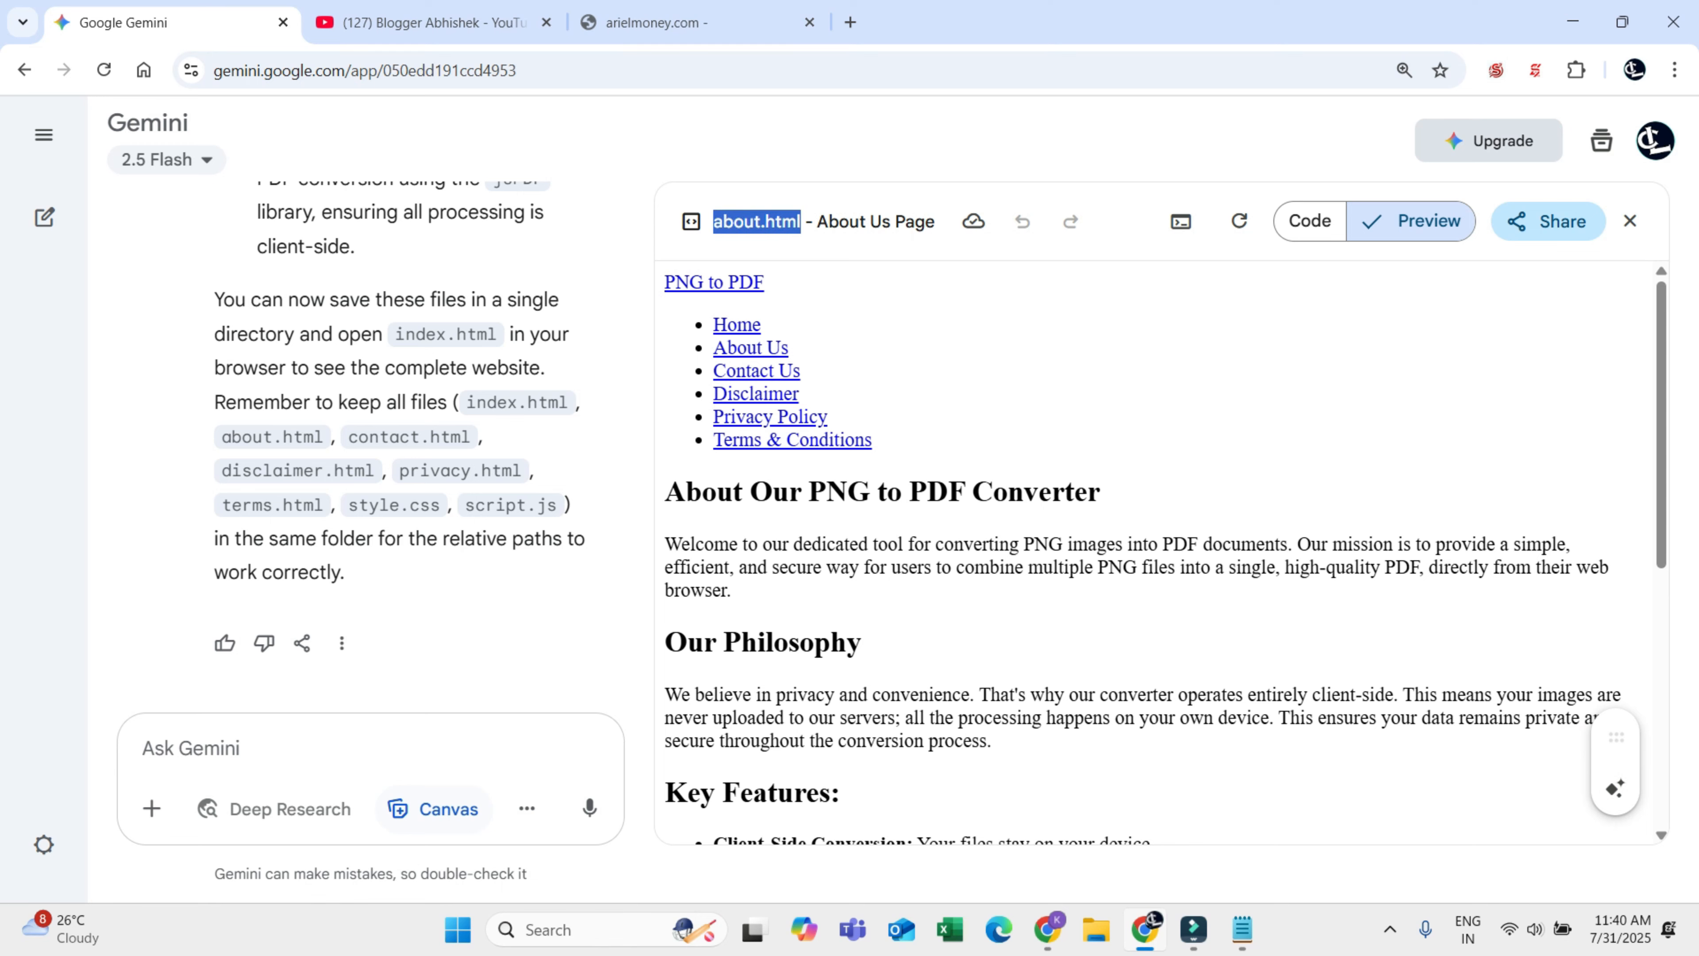
pyautogui.hotkey('alt', 'Tab')
pyautogui.hotkey('ctrl', 'v')
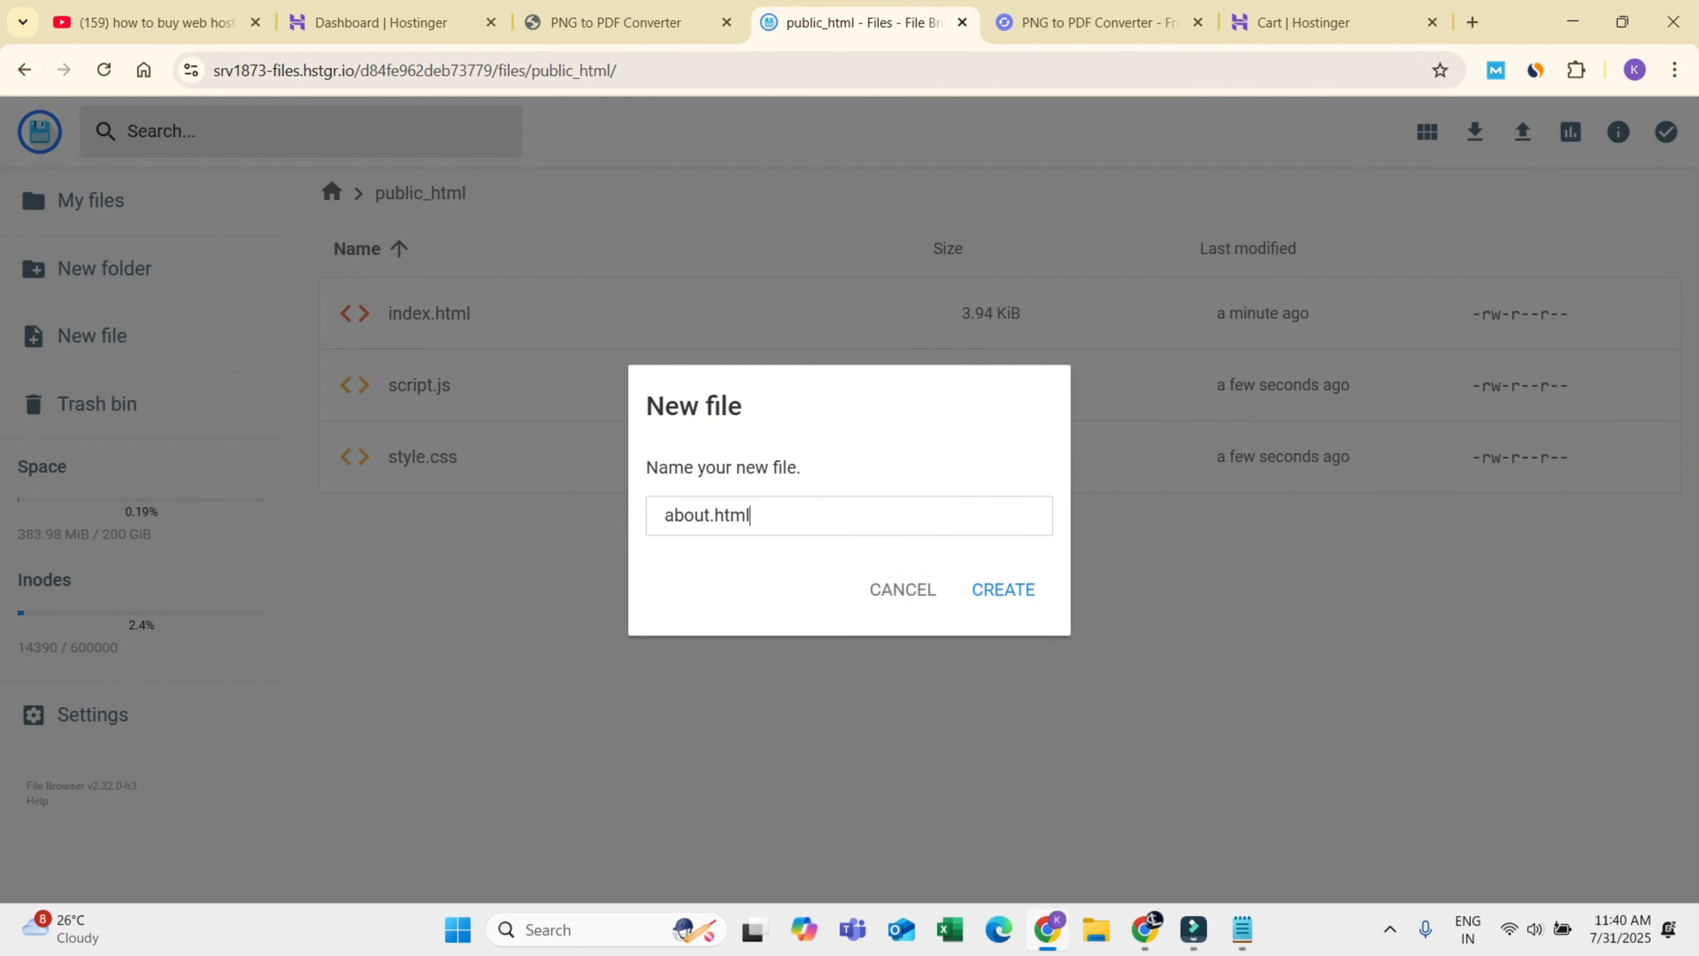
pyautogui.press('Return')
# Step: Copy the About Us page's rendered preview text from Gemini into about.html in public_html, save the file and close it
pyautogui.hotkey('alt', 'Tab')
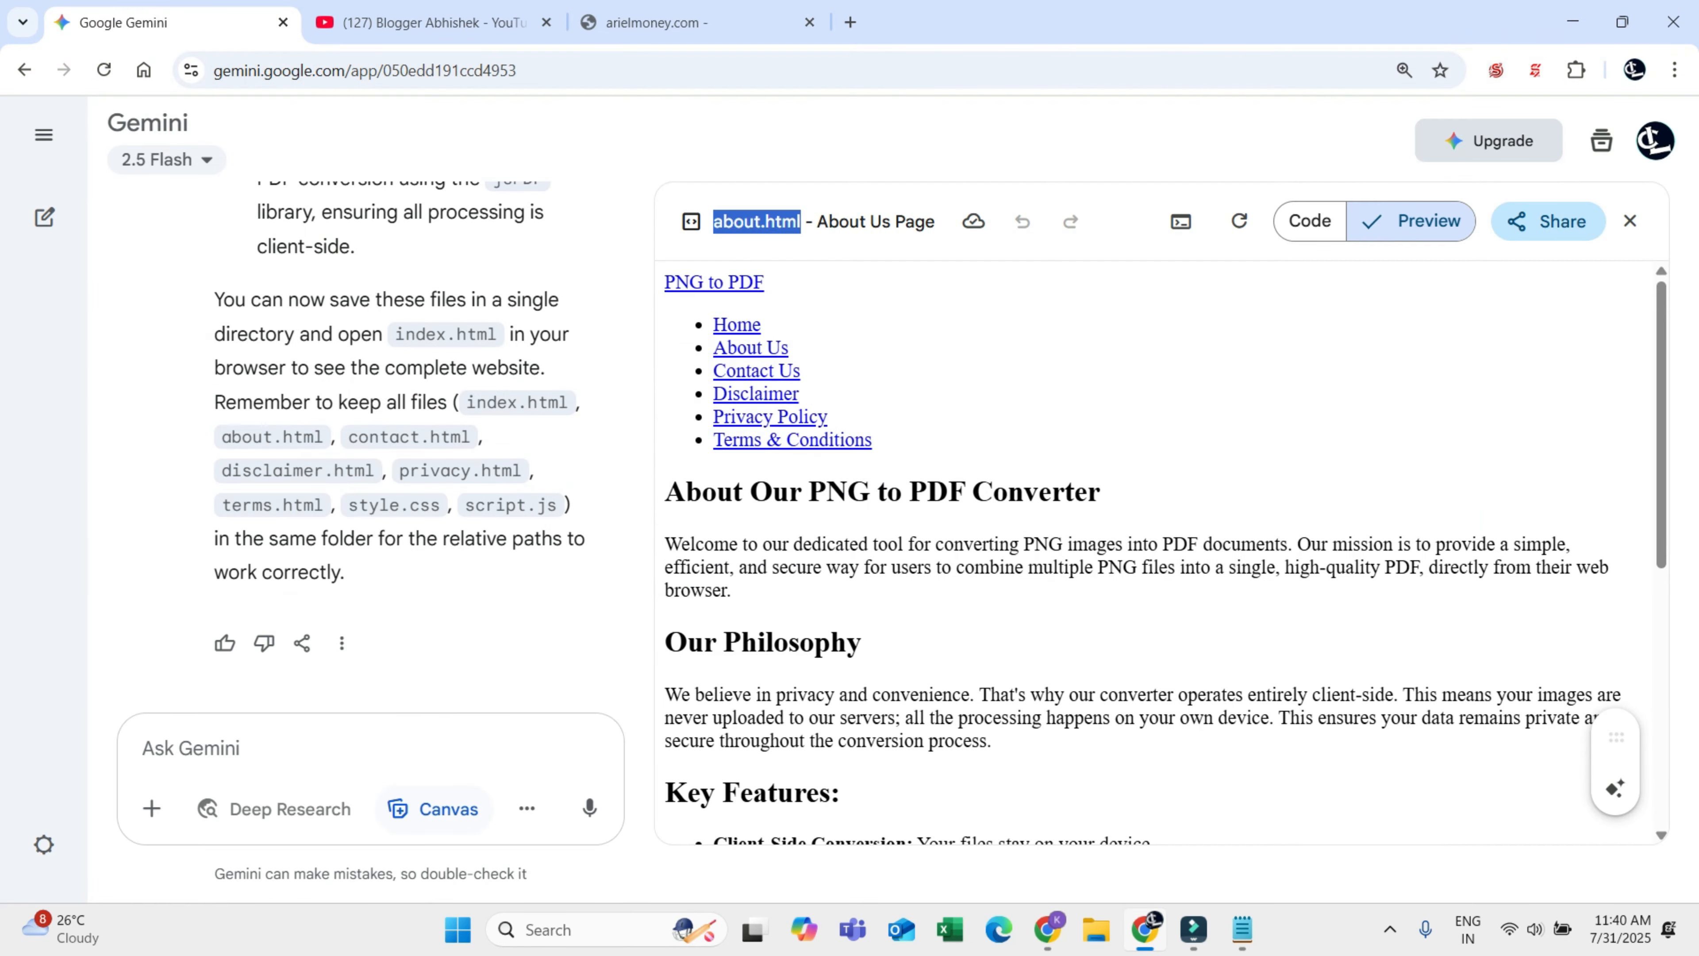
pyautogui.hotkey('ctrl', 'a')
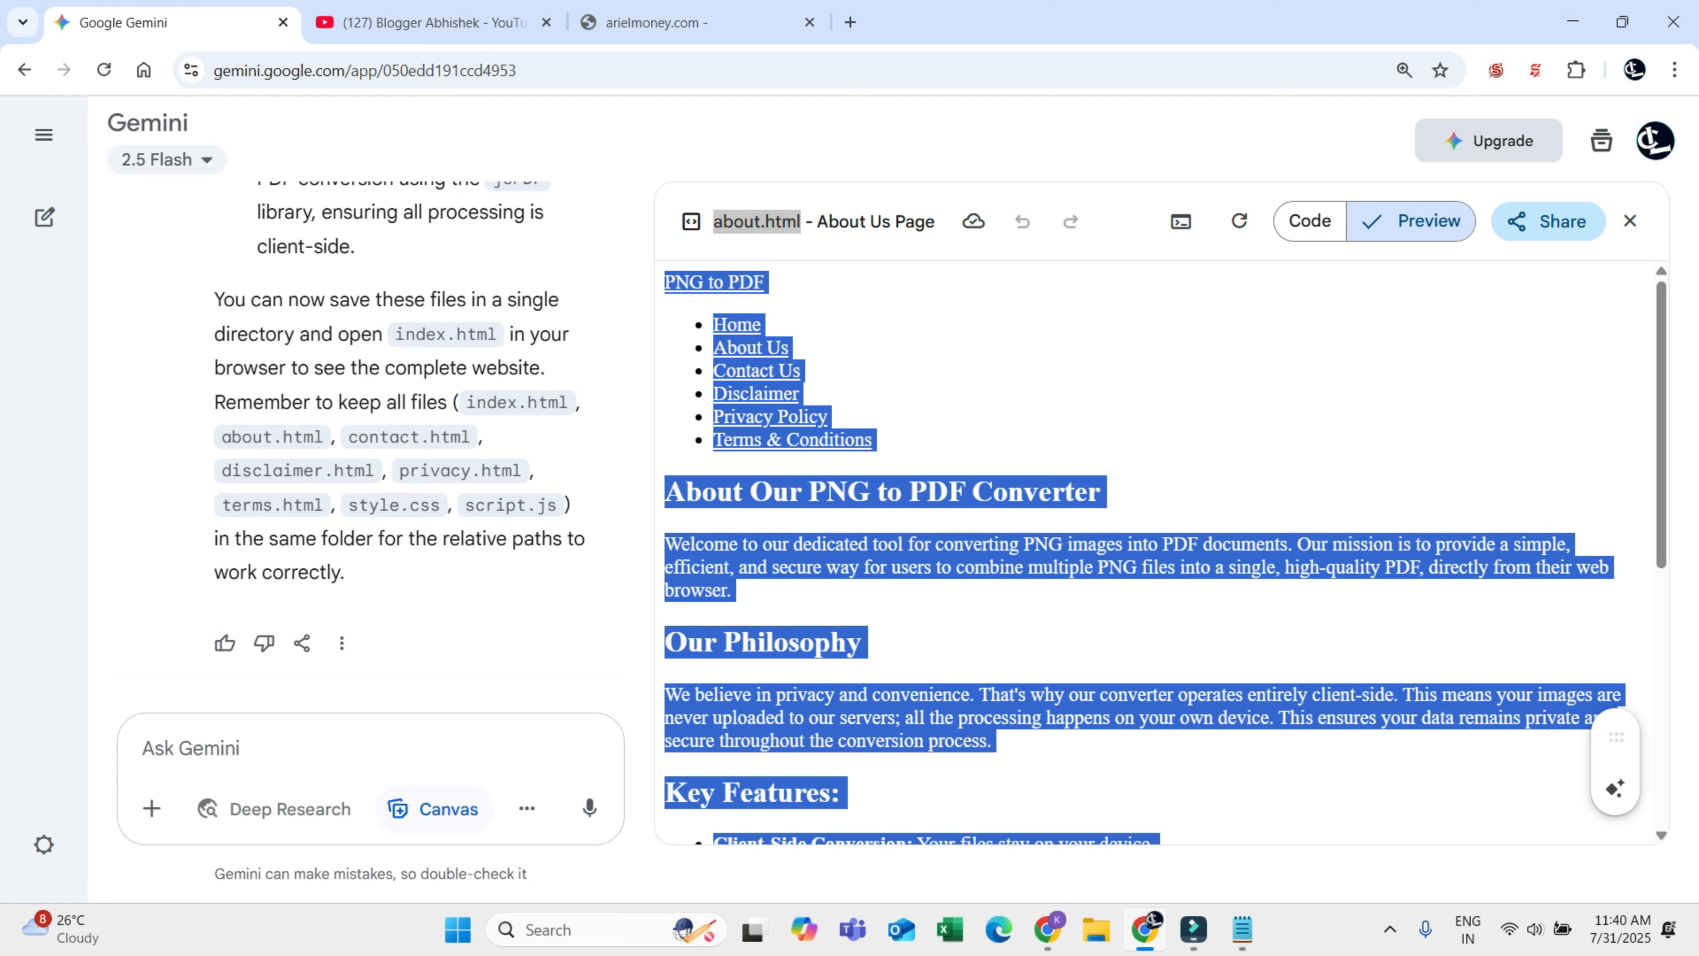
pyautogui.hotkey('ctrl', 'c')
pyautogui.hotkey('alt', 'Tab')
pyautogui.hotkey('ctrl', 'v')
pyautogui.click(1665, 132)
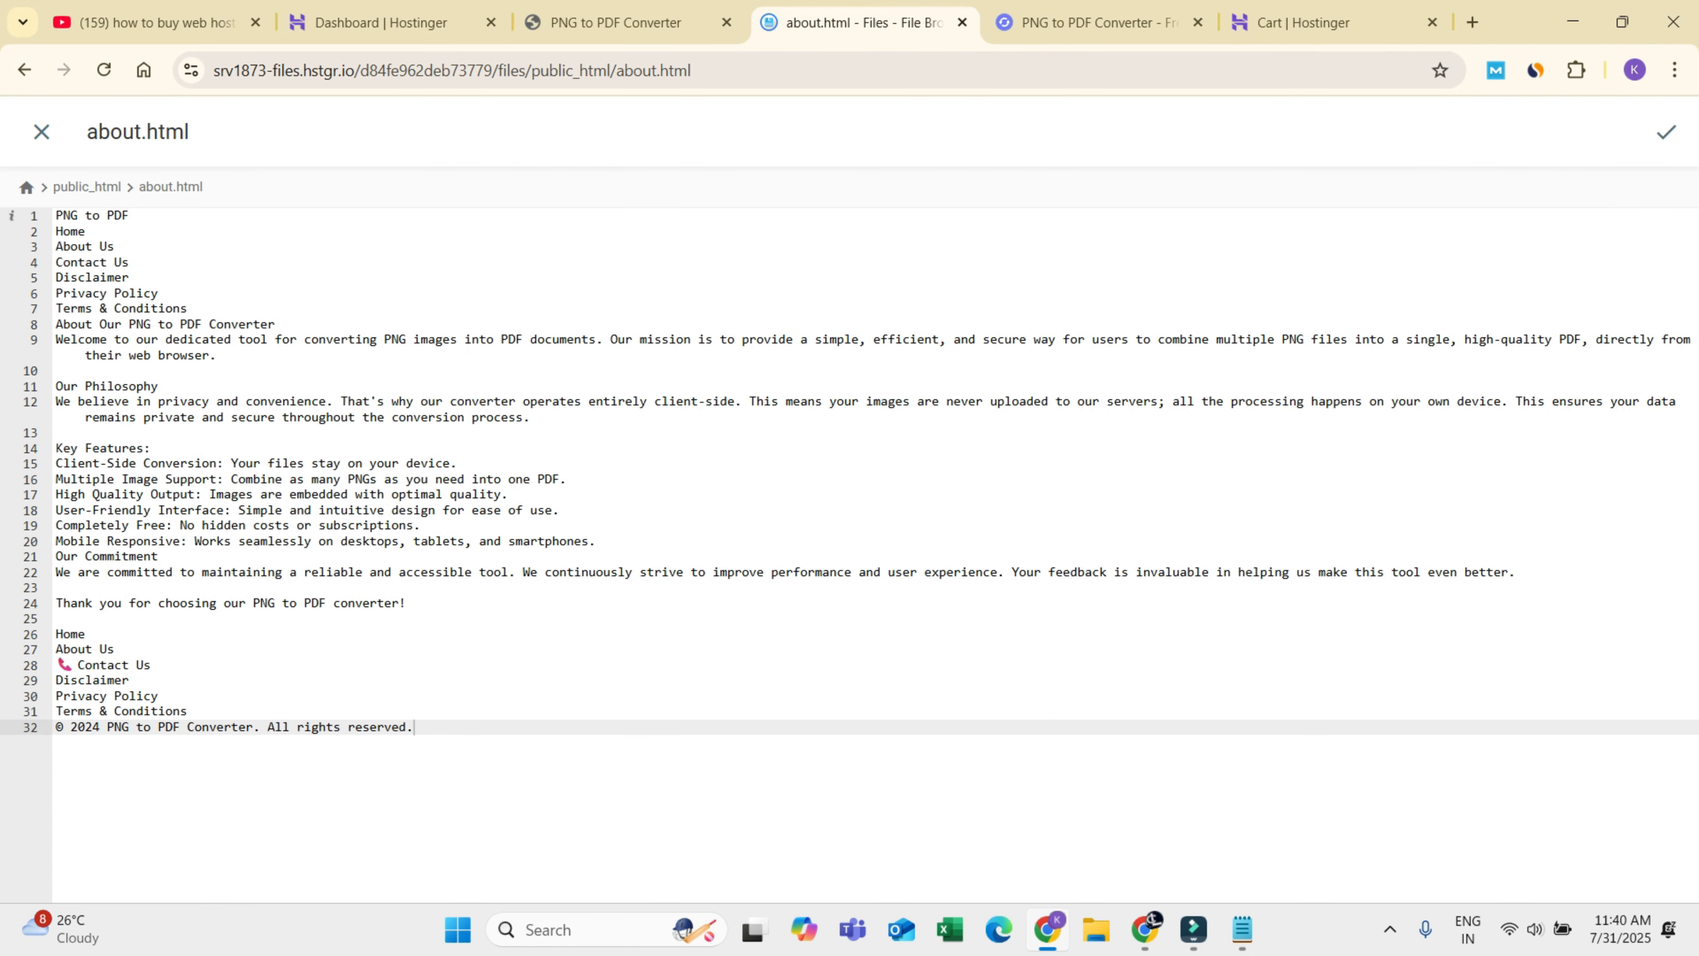
pyautogui.click(42, 132)
# Step: Reload the live About Us page on agency2home.online and clear the site's cache in the Hostinger dashboard
pyautogui.click(616, 23)
pyautogui.click(104, 69)
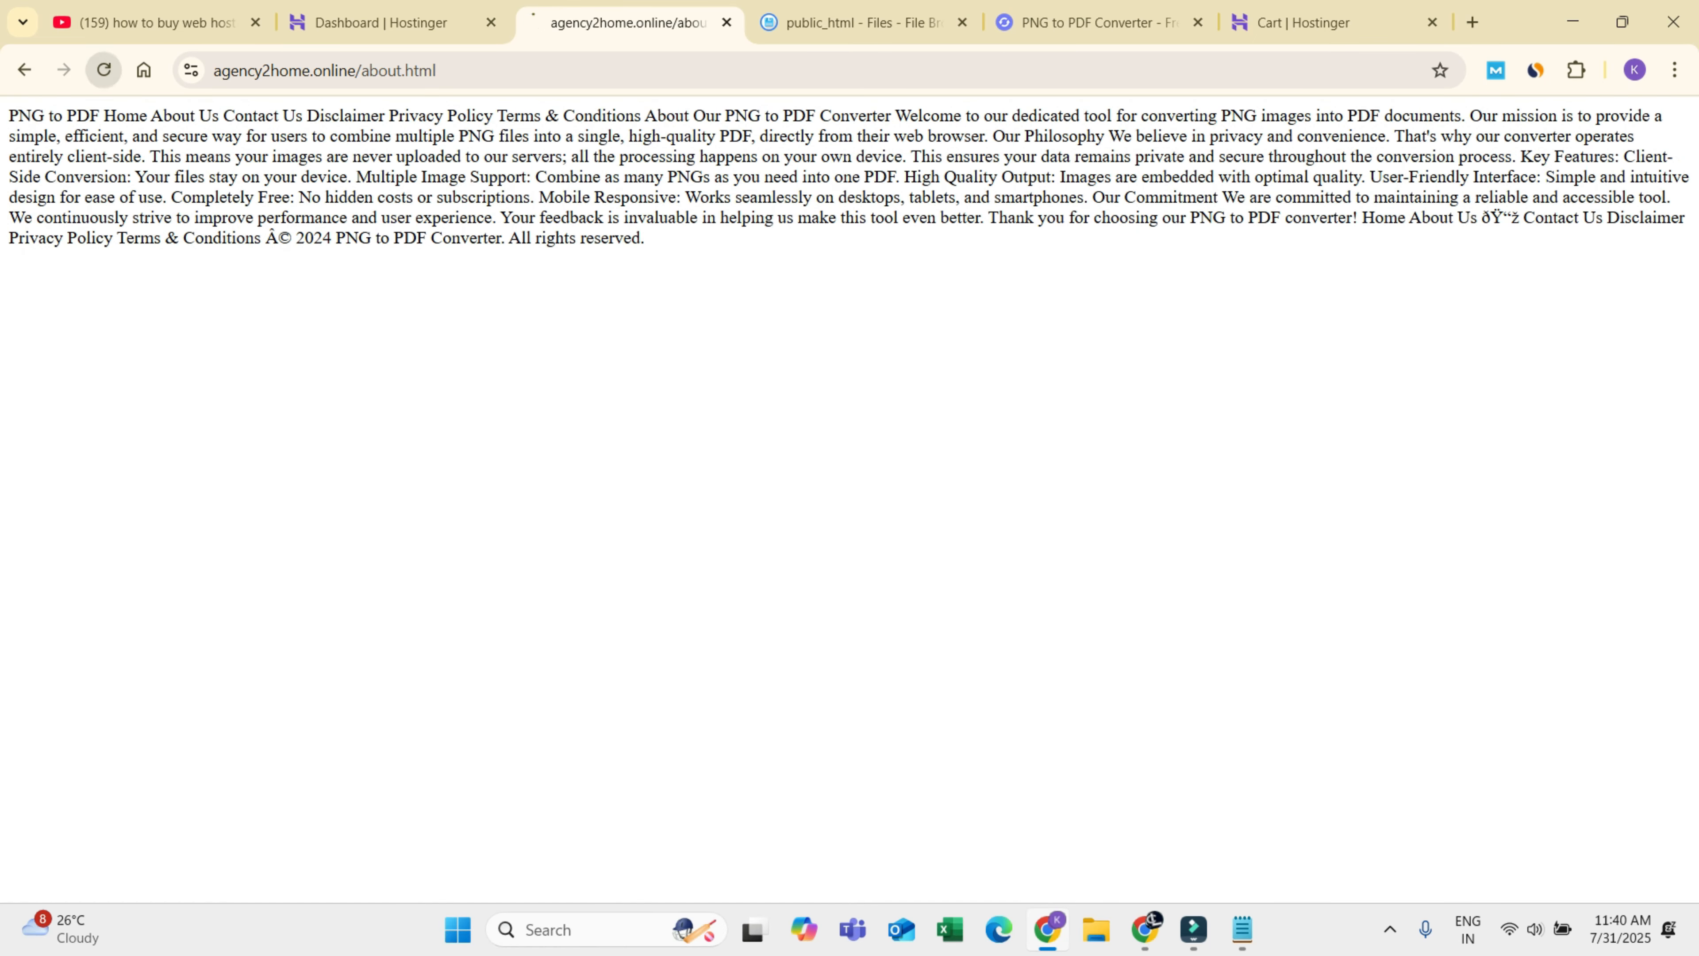
pyautogui.click(381, 23)
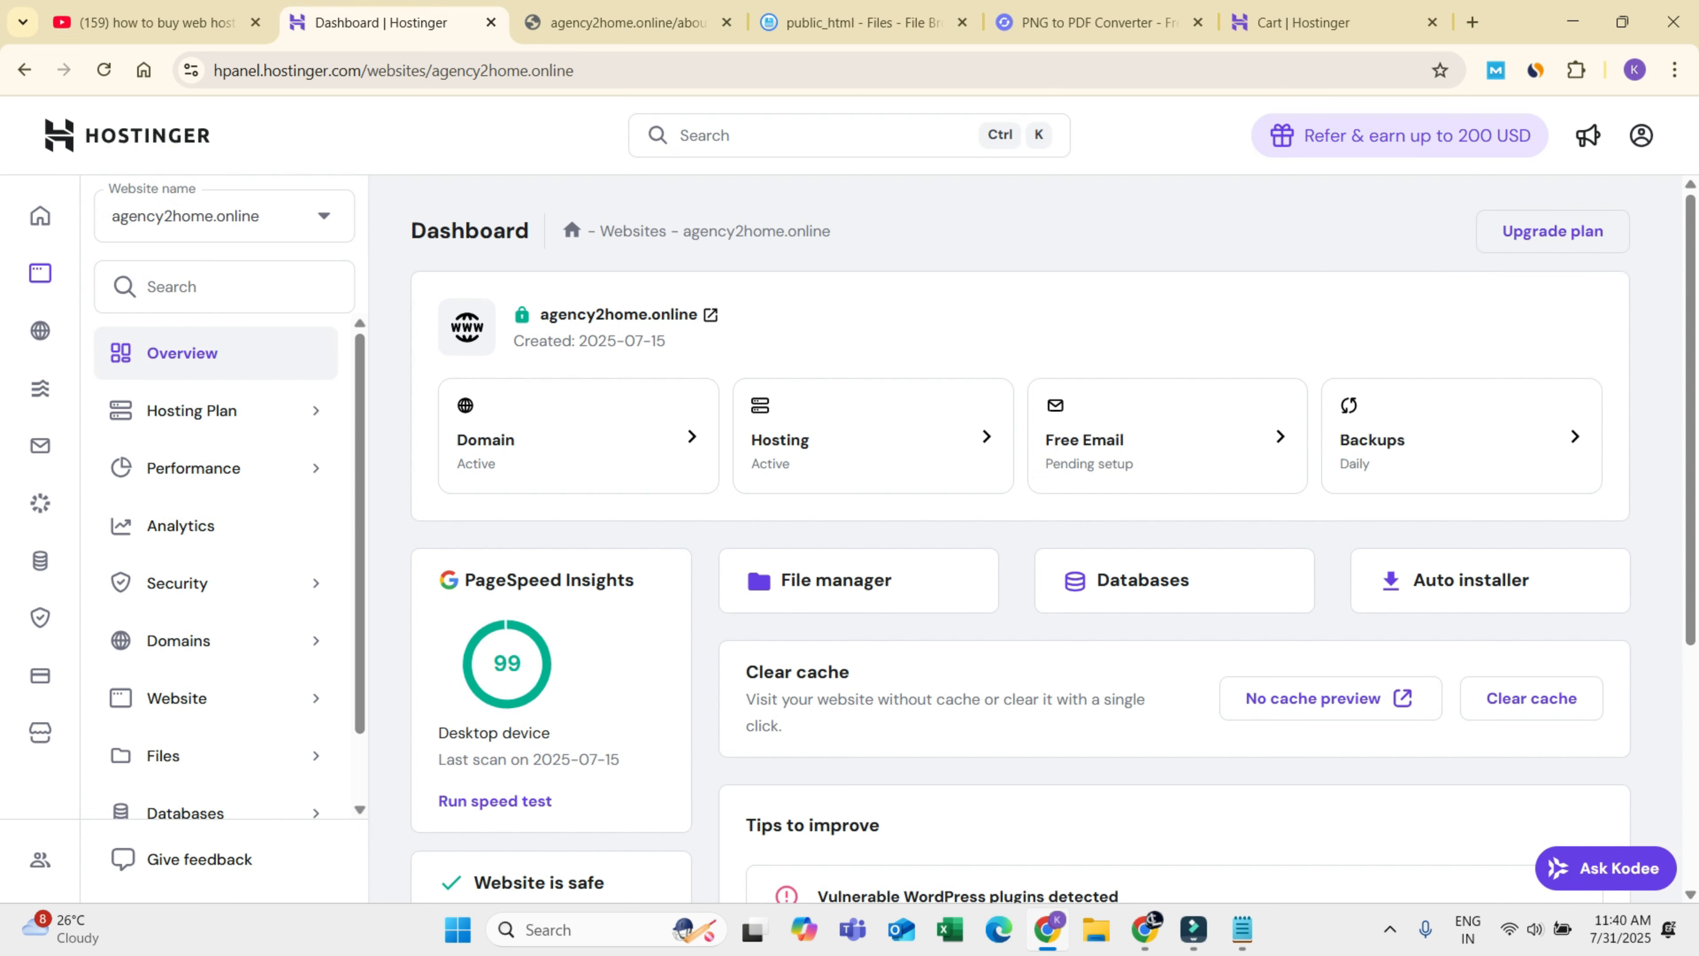
pyautogui.click(1531, 698)
pyautogui.click(1064, 598)
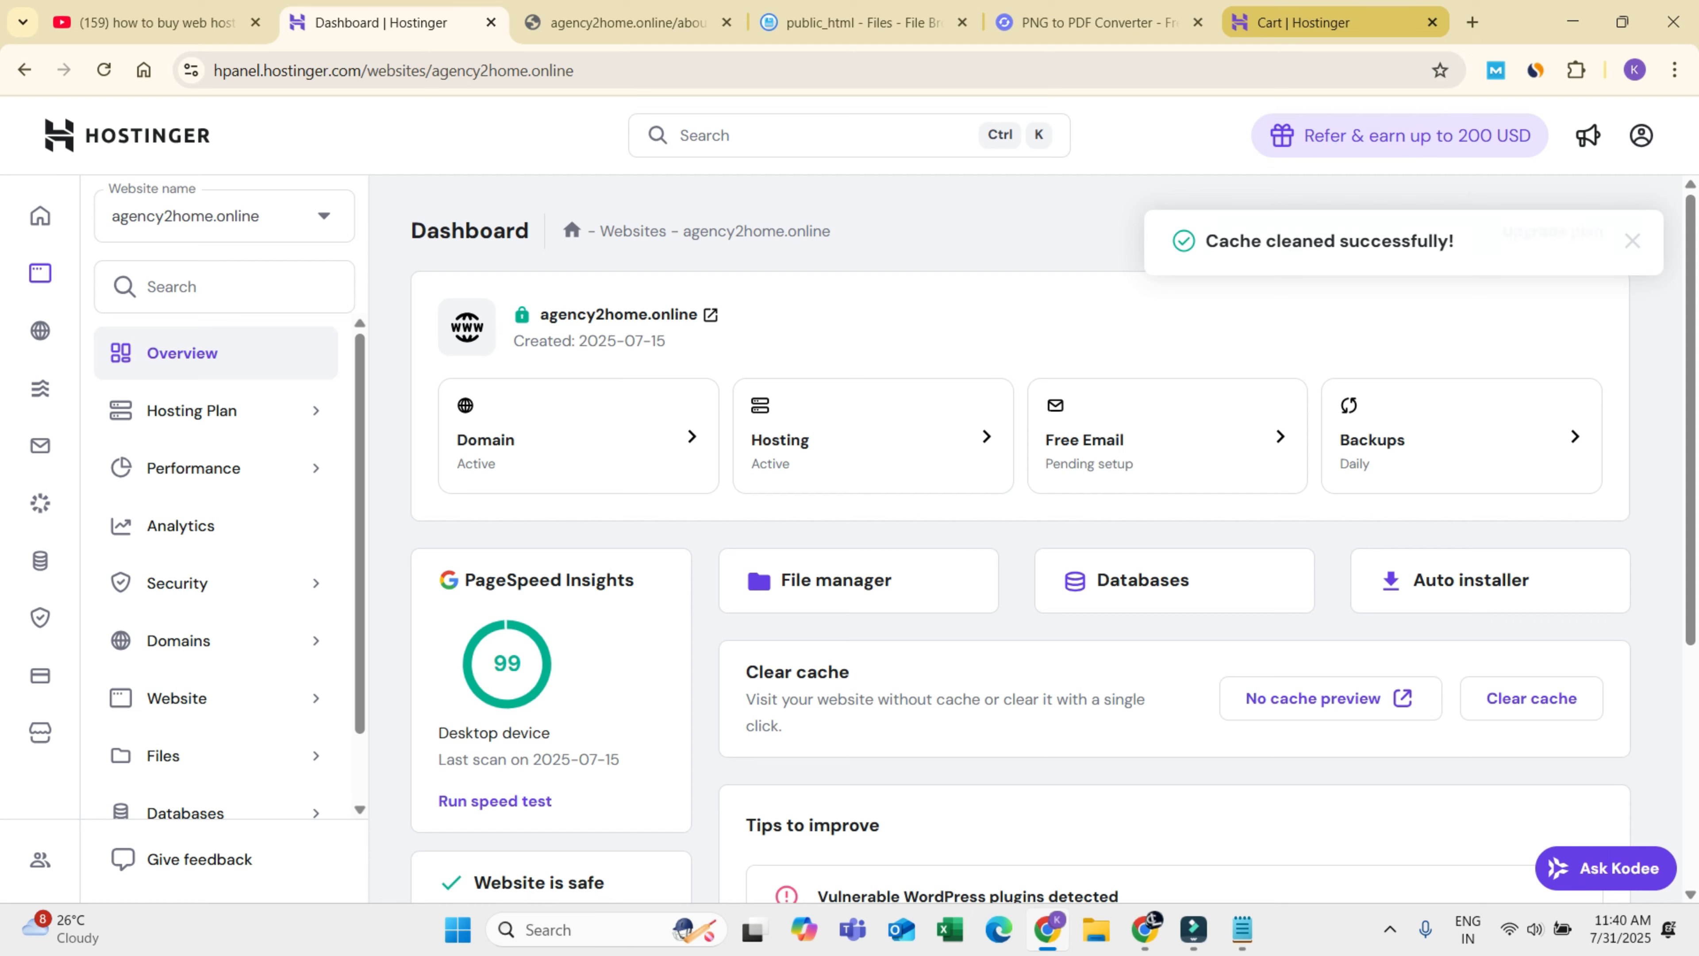
# Step: Delete the browser's cached images and files for all time, recheck the live About Us page and return to the home page
pyautogui.hotkey('ctrl', 'shift', 'Delete')
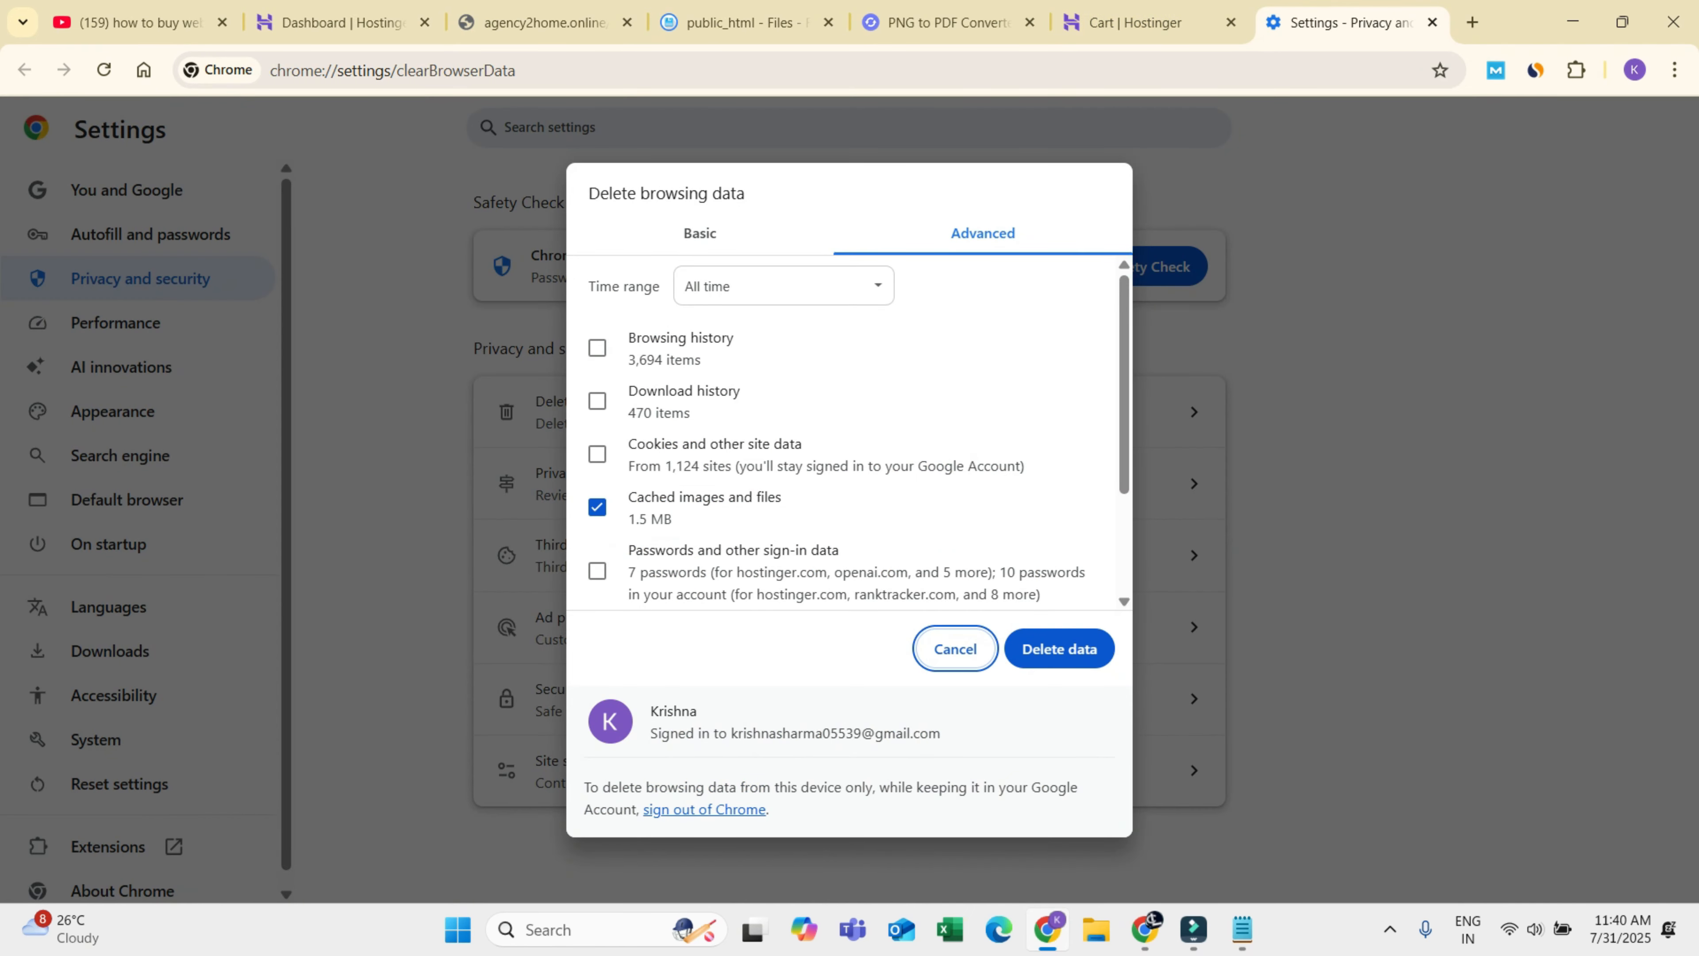
pyautogui.click(1059, 648)
pyautogui.click(542, 22)
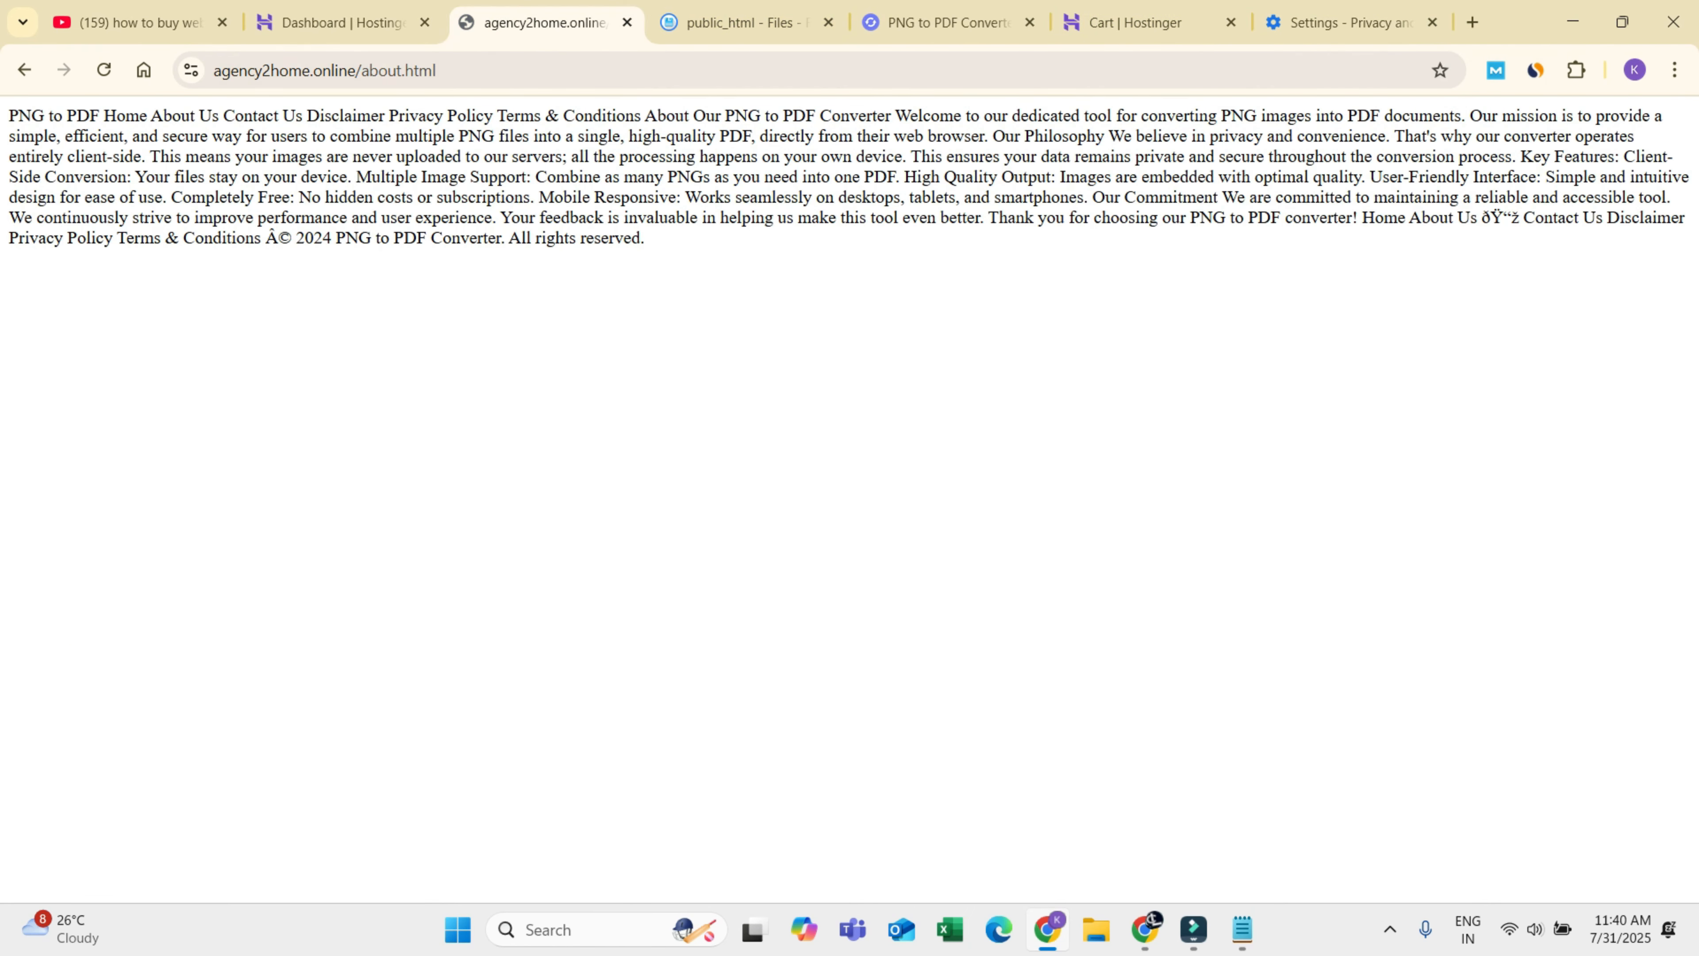
pyautogui.hotkey('alt', 'Left')
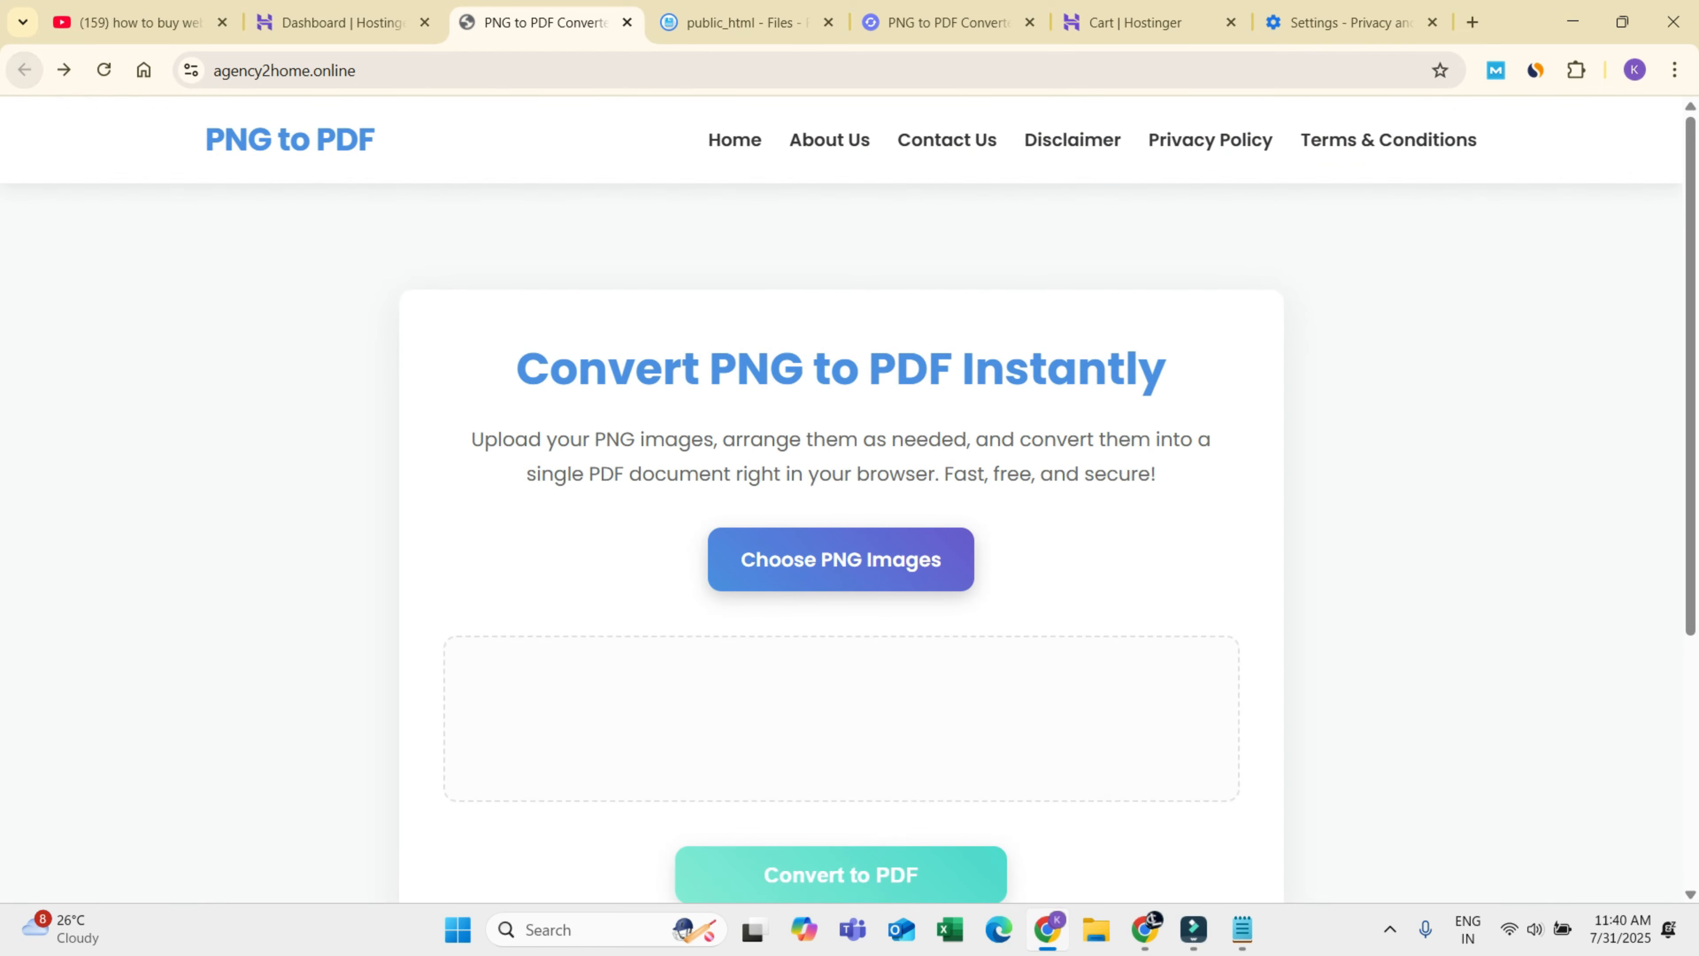
pyautogui.hotkey('alt', 'Right')
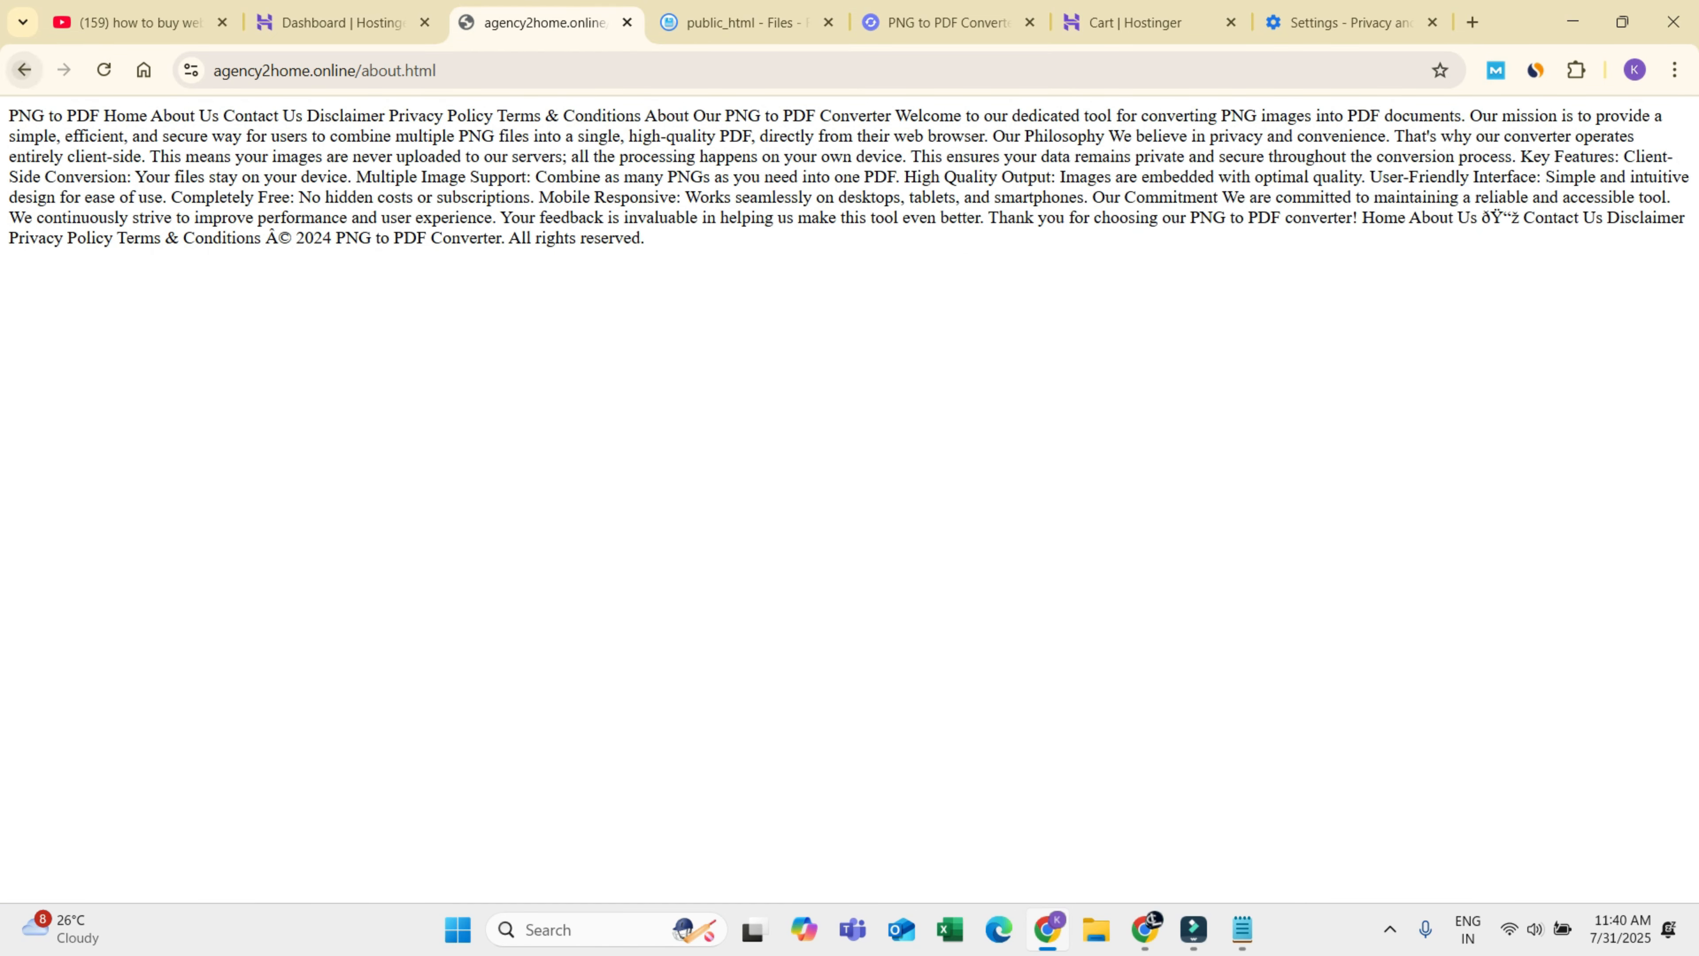
pyautogui.hotkey('alt', 'Left')
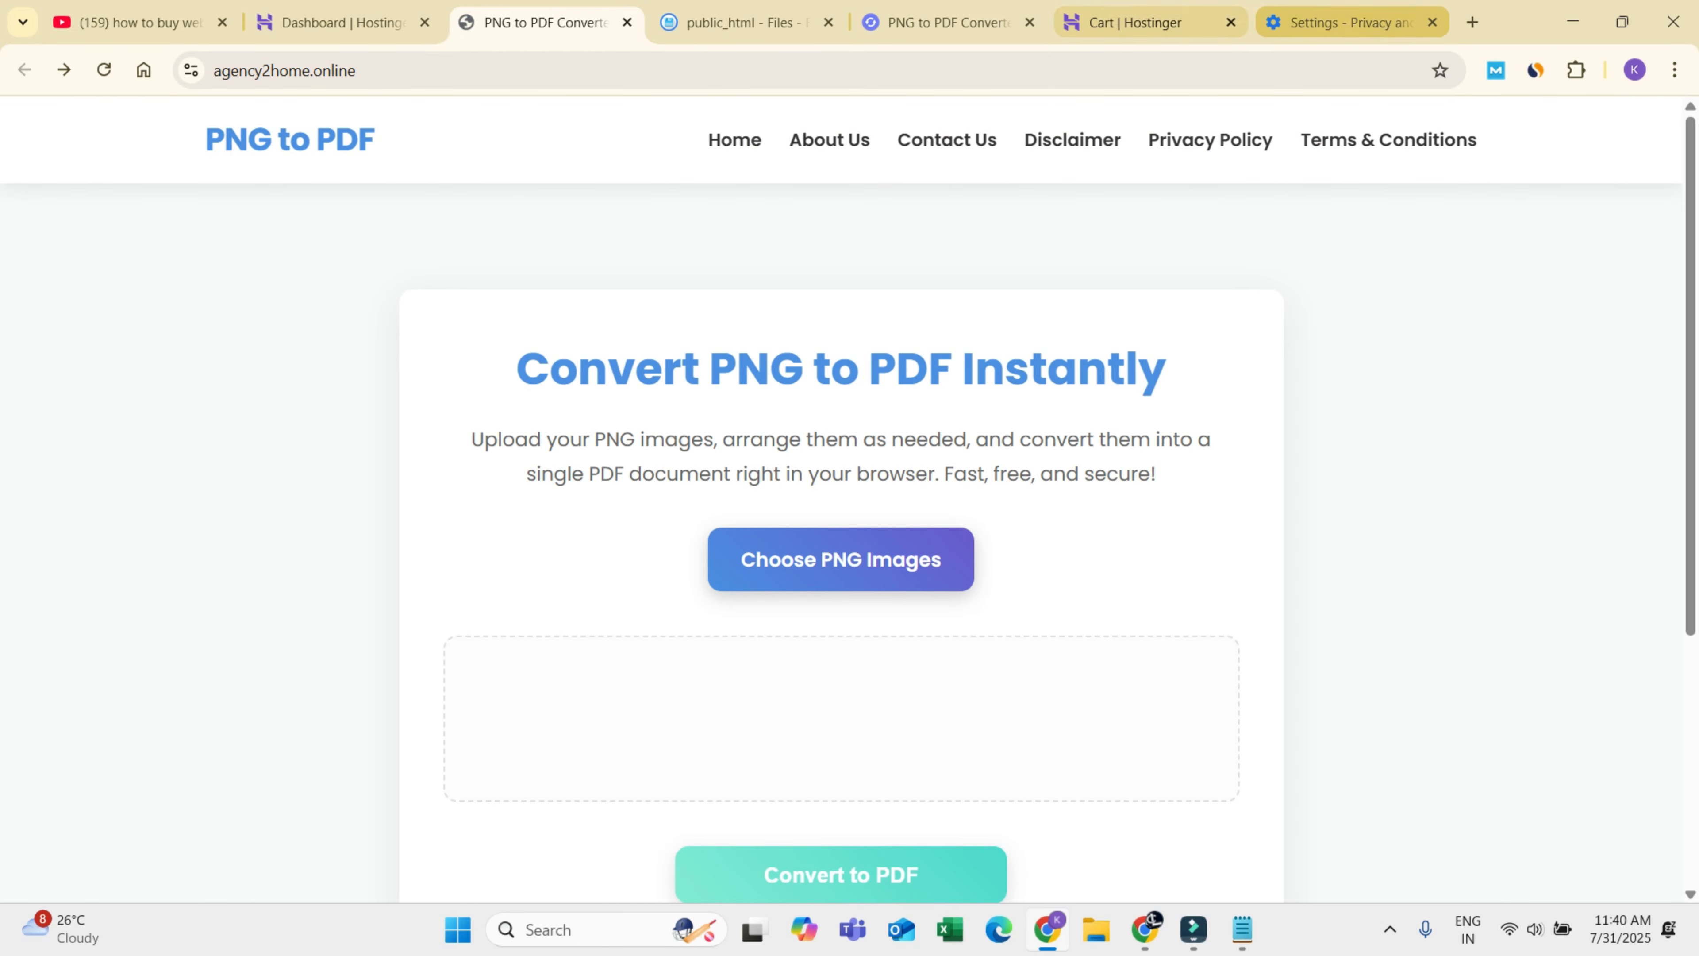
pyautogui.click(949, 22)
pyautogui.click(546, 23)
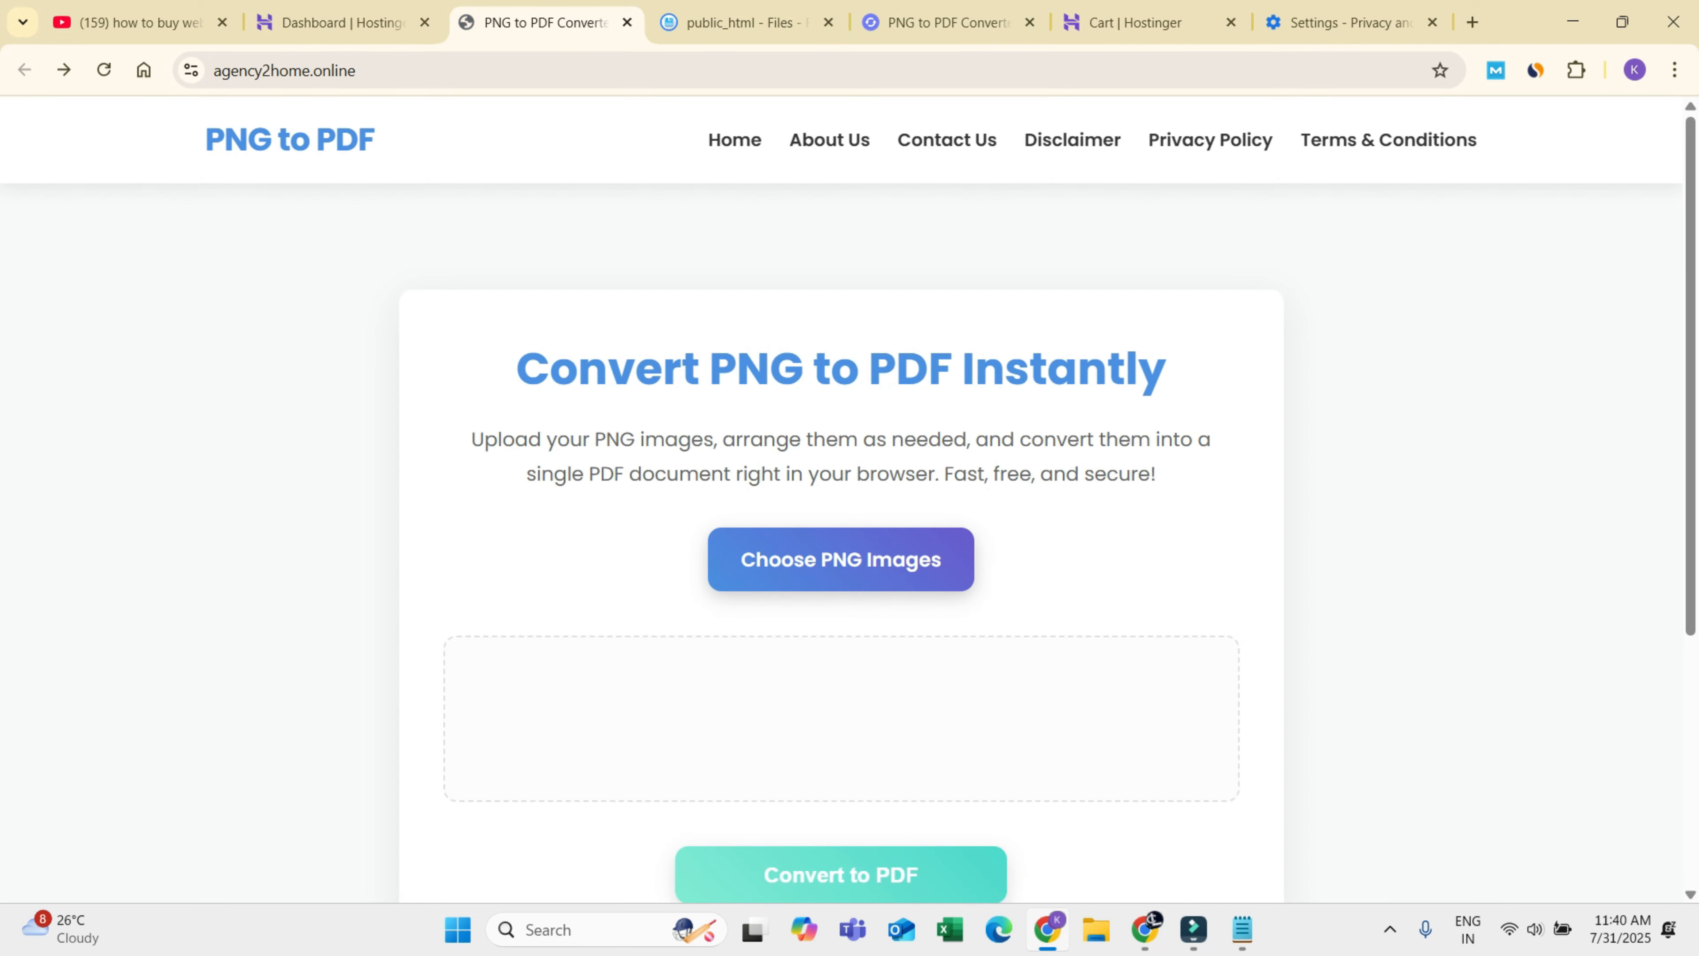
# Step: Switch to Gemini, show the About Us page as code and copy its entire HTML source
pyautogui.hotkey('alt', 'Tab')
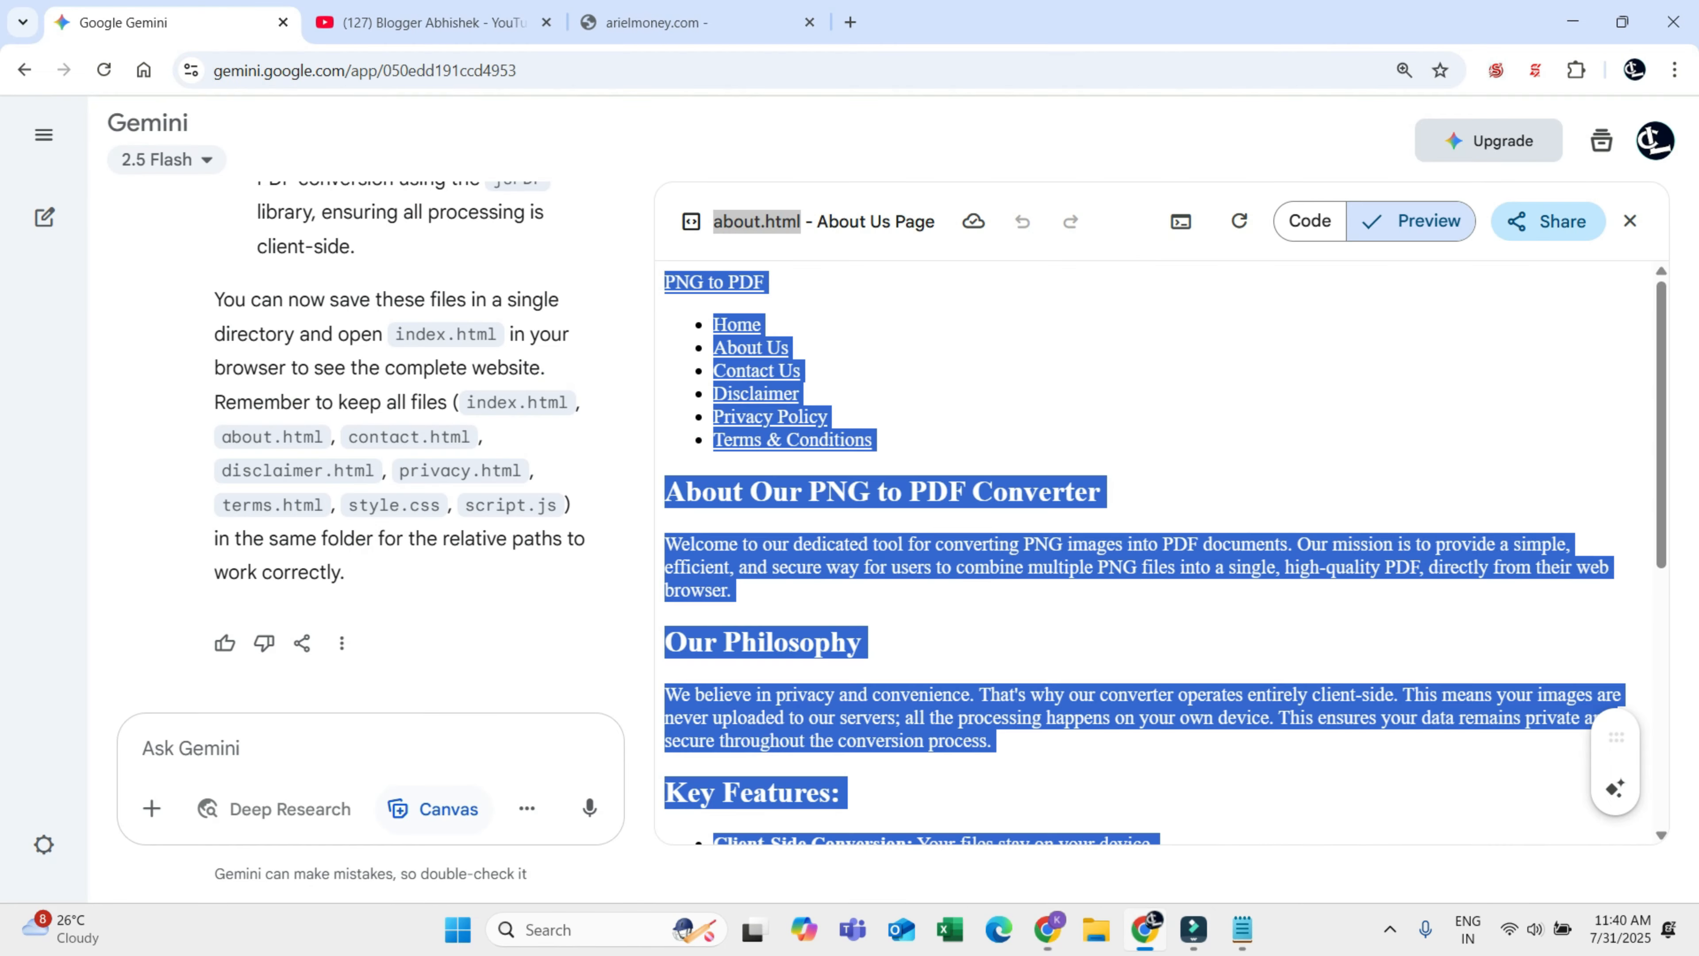
pyautogui.click(1161, 535)
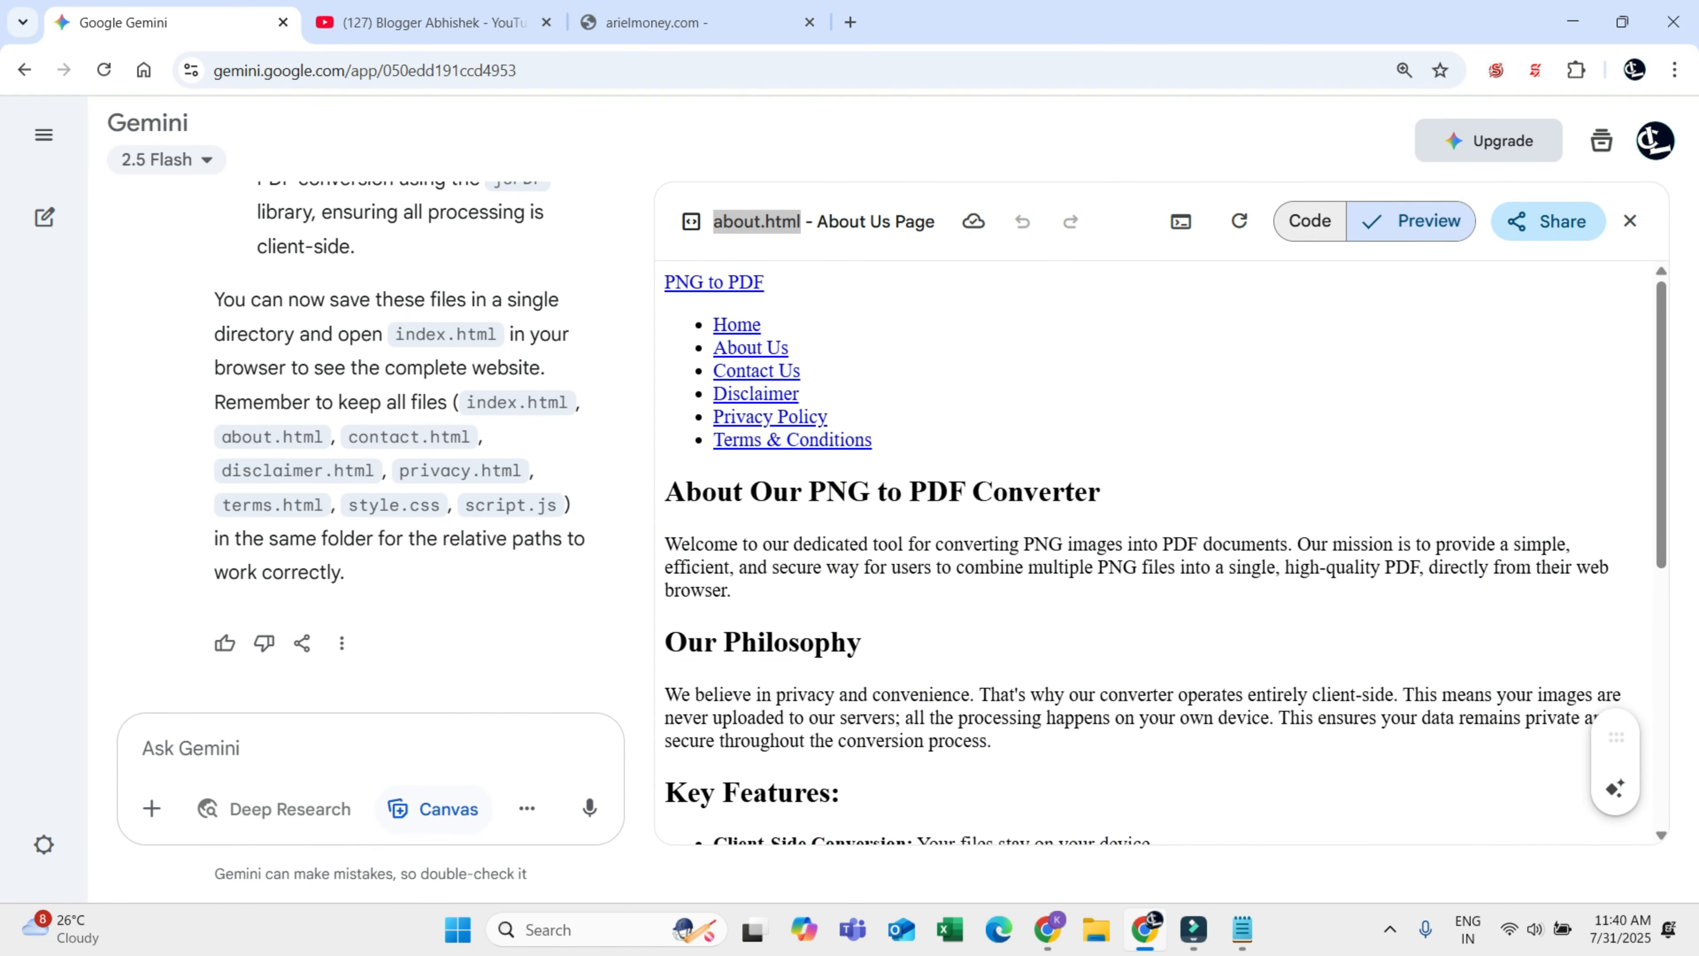
pyautogui.click(1309, 221)
pyautogui.click(1172, 388)
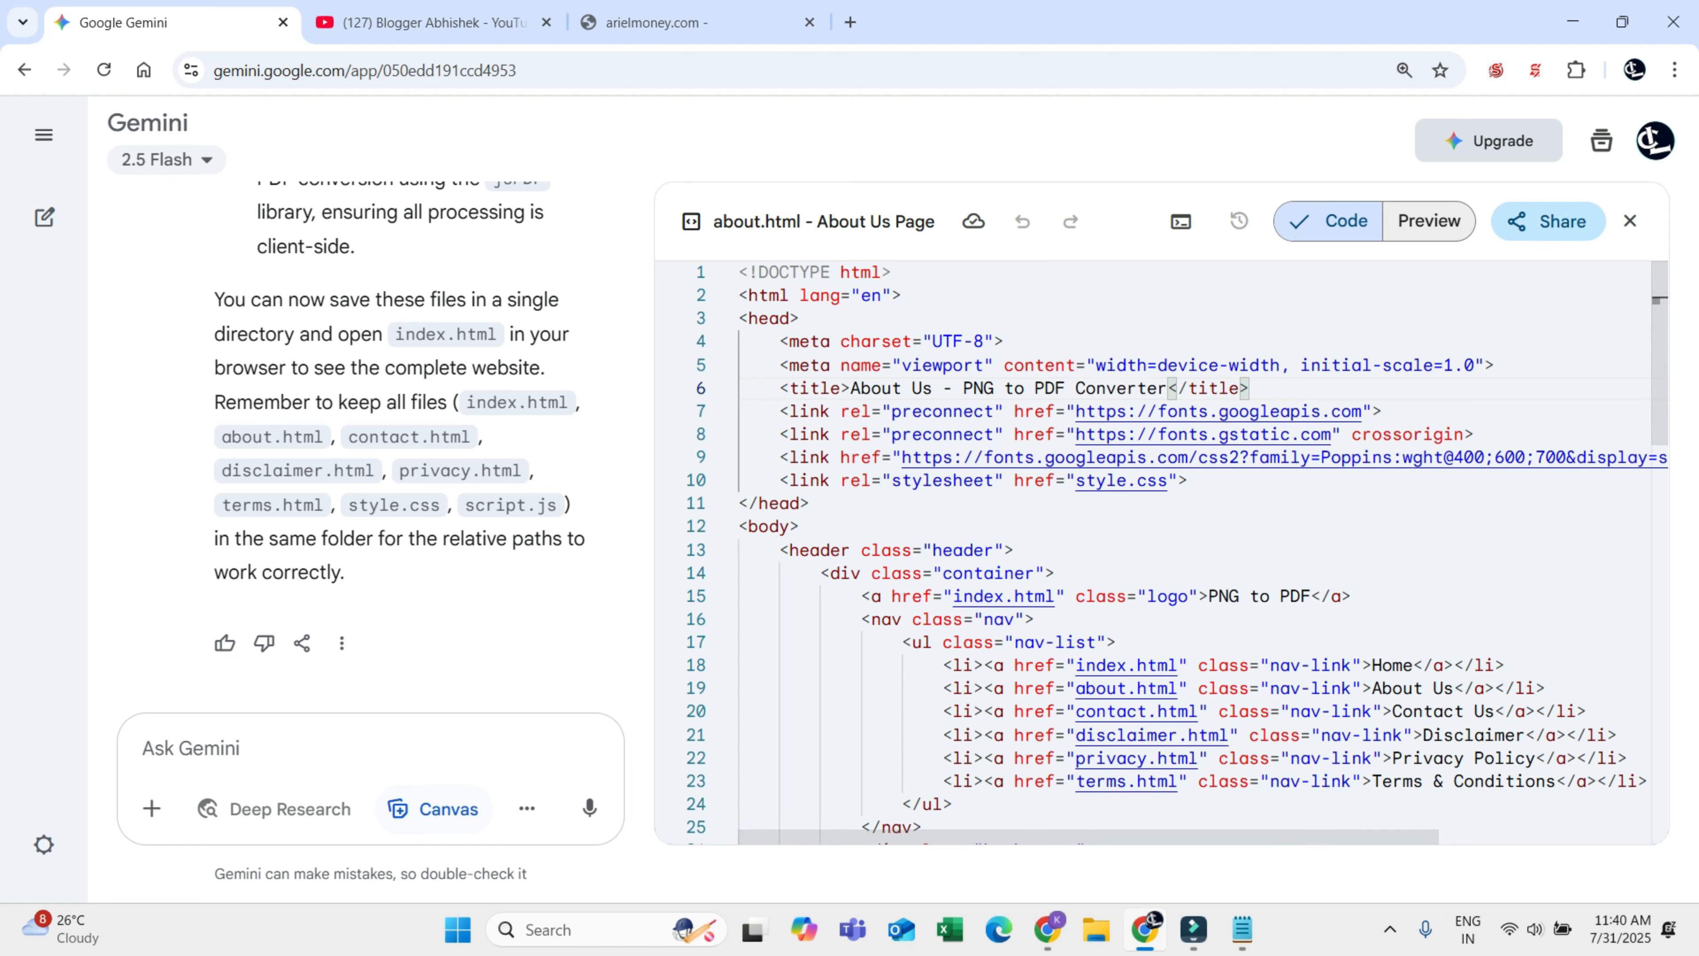
pyautogui.hotkey('ctrl', 'a')
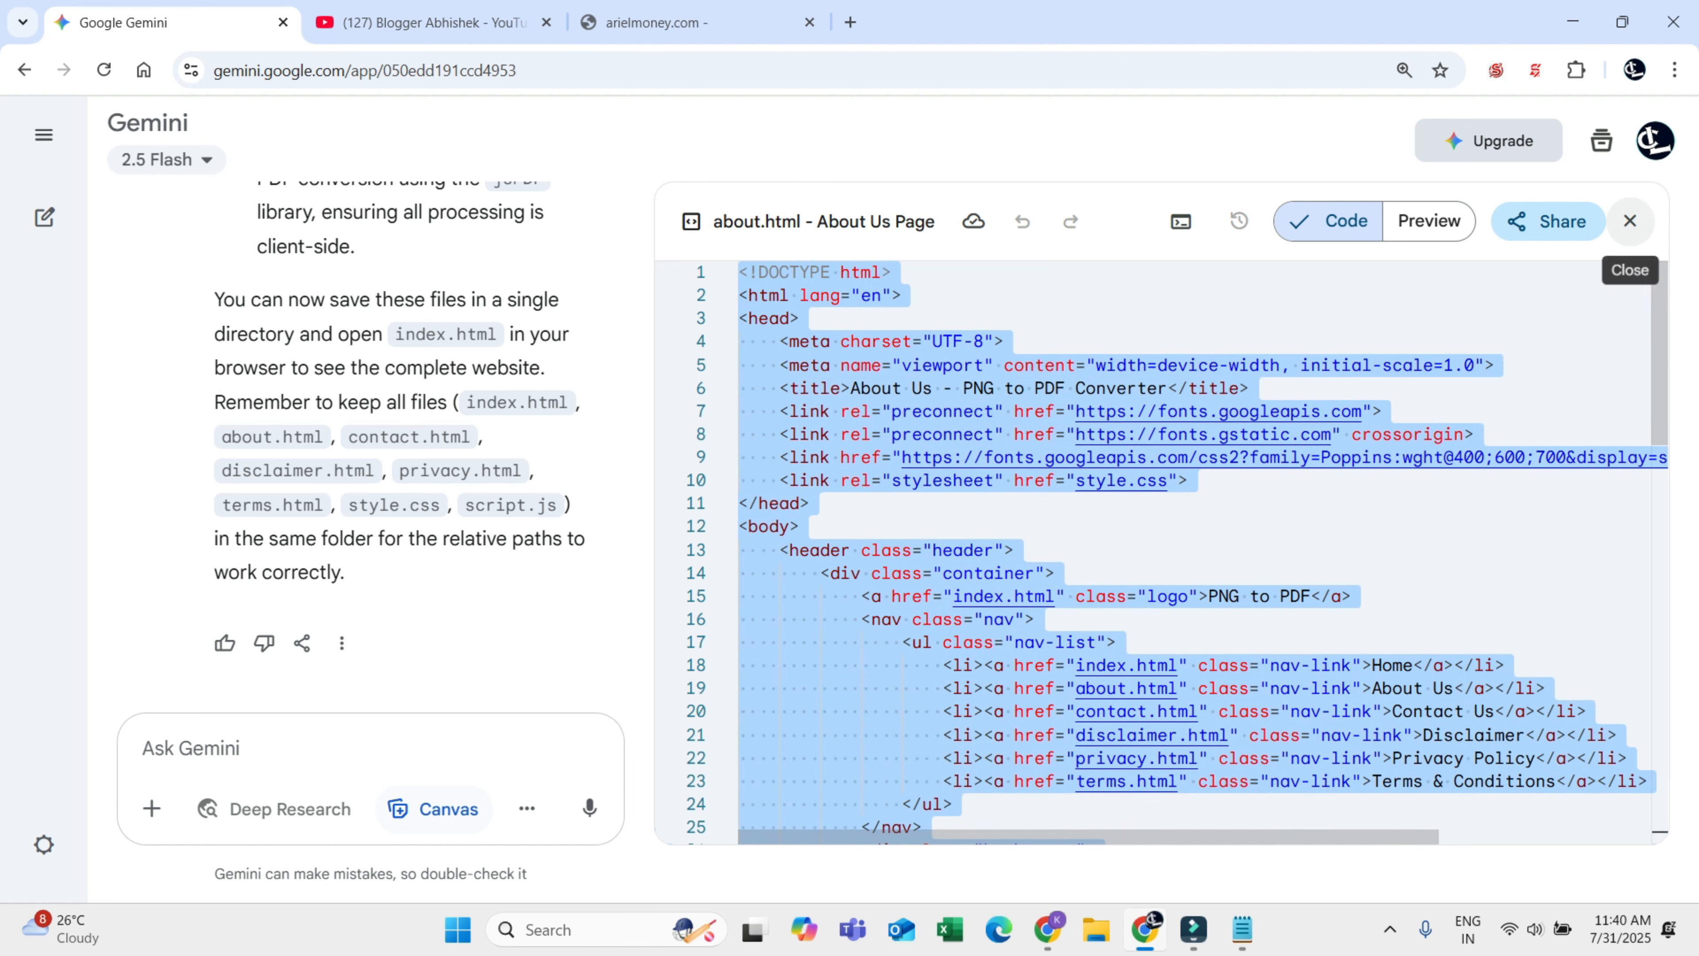
# Step: Replace all the text of about.html in public_html with the copied HTML source, save the file and close it
pyautogui.click(1048, 930)
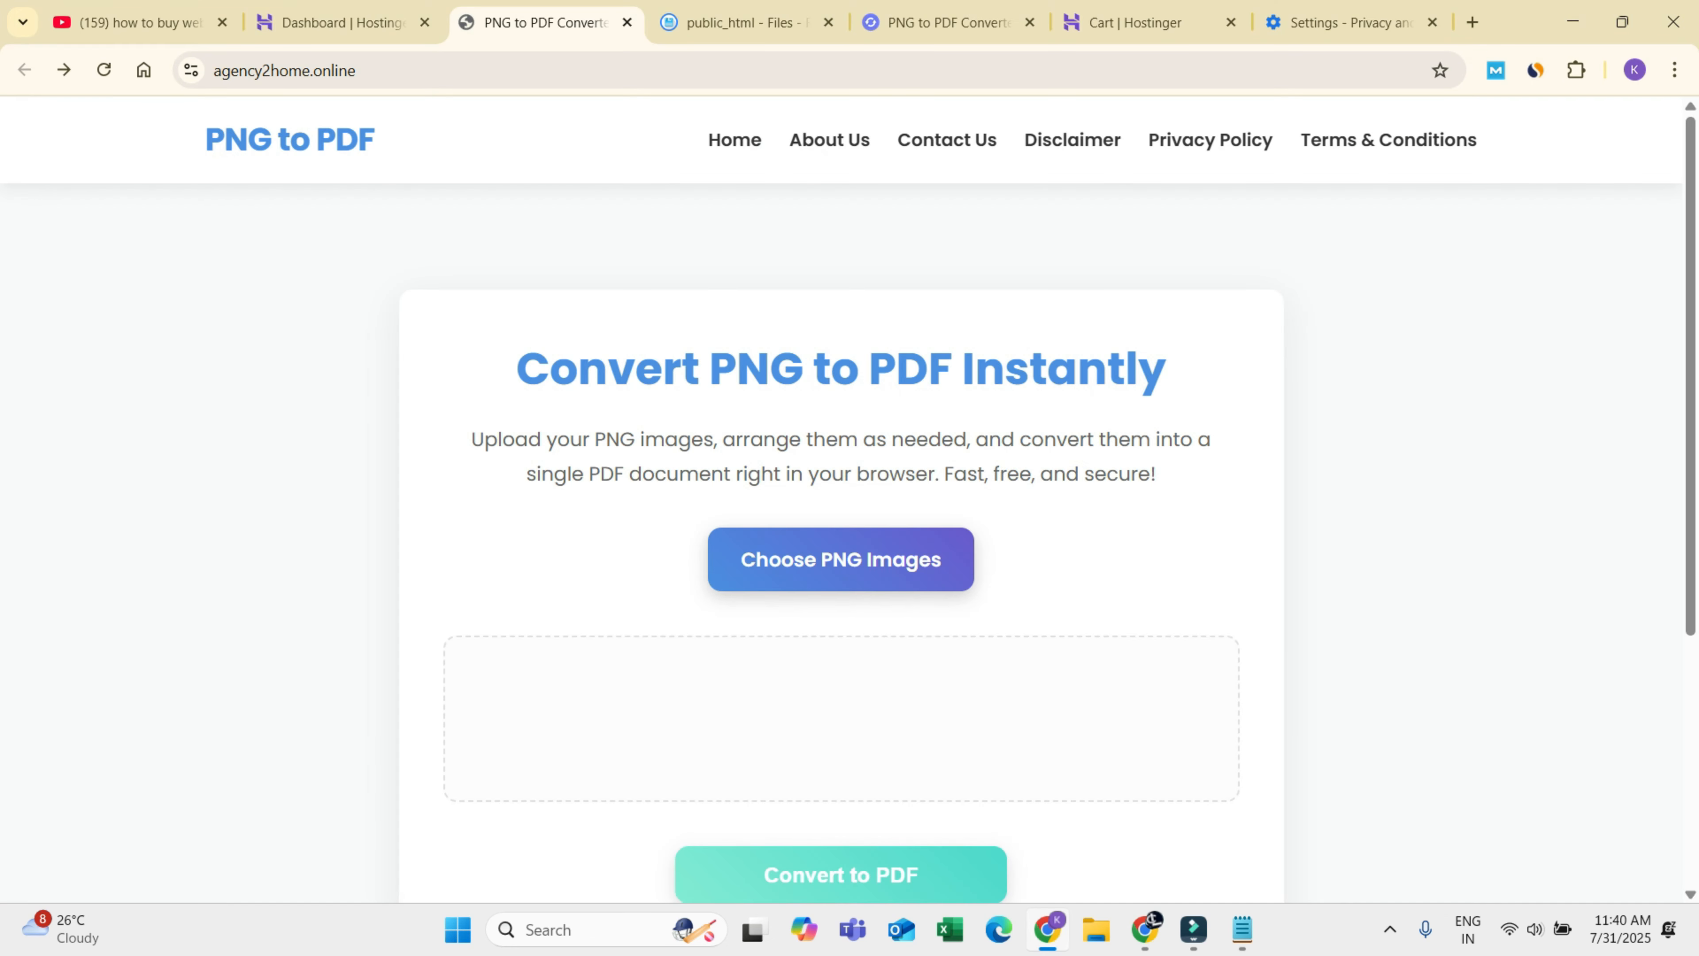
pyautogui.click(736, 22)
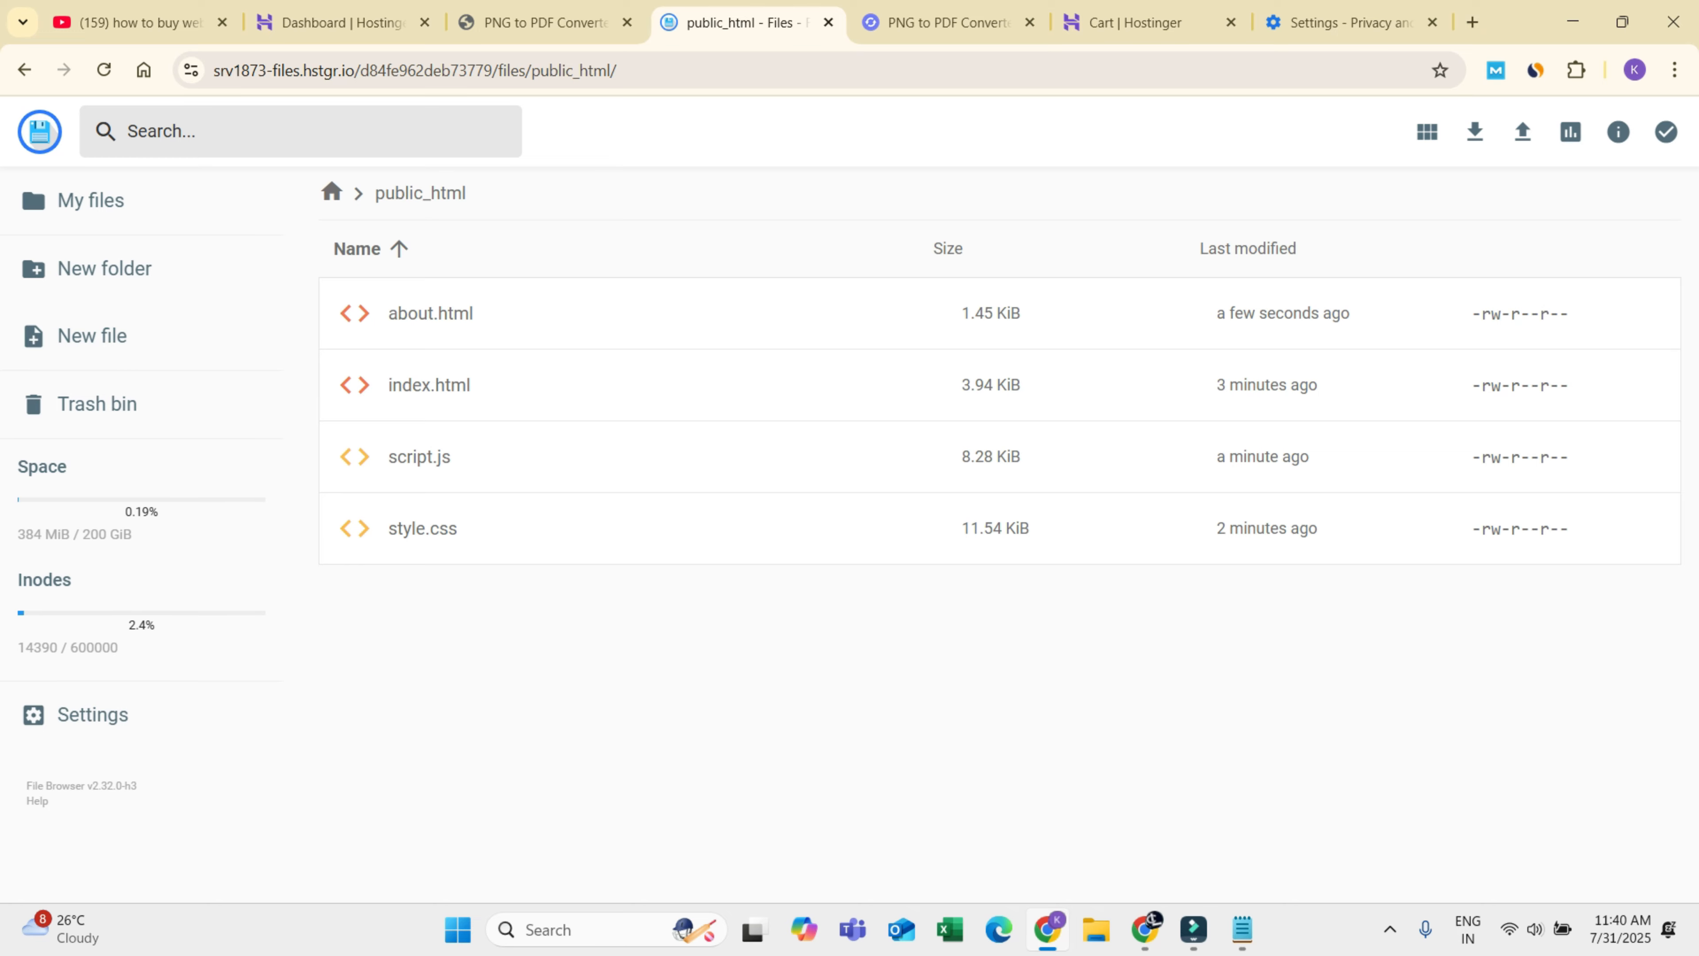
pyautogui.doubleClick(430, 313)
pyautogui.hotkey('ctrl', 'a')
pyautogui.hotkey('ctrl', 'v')
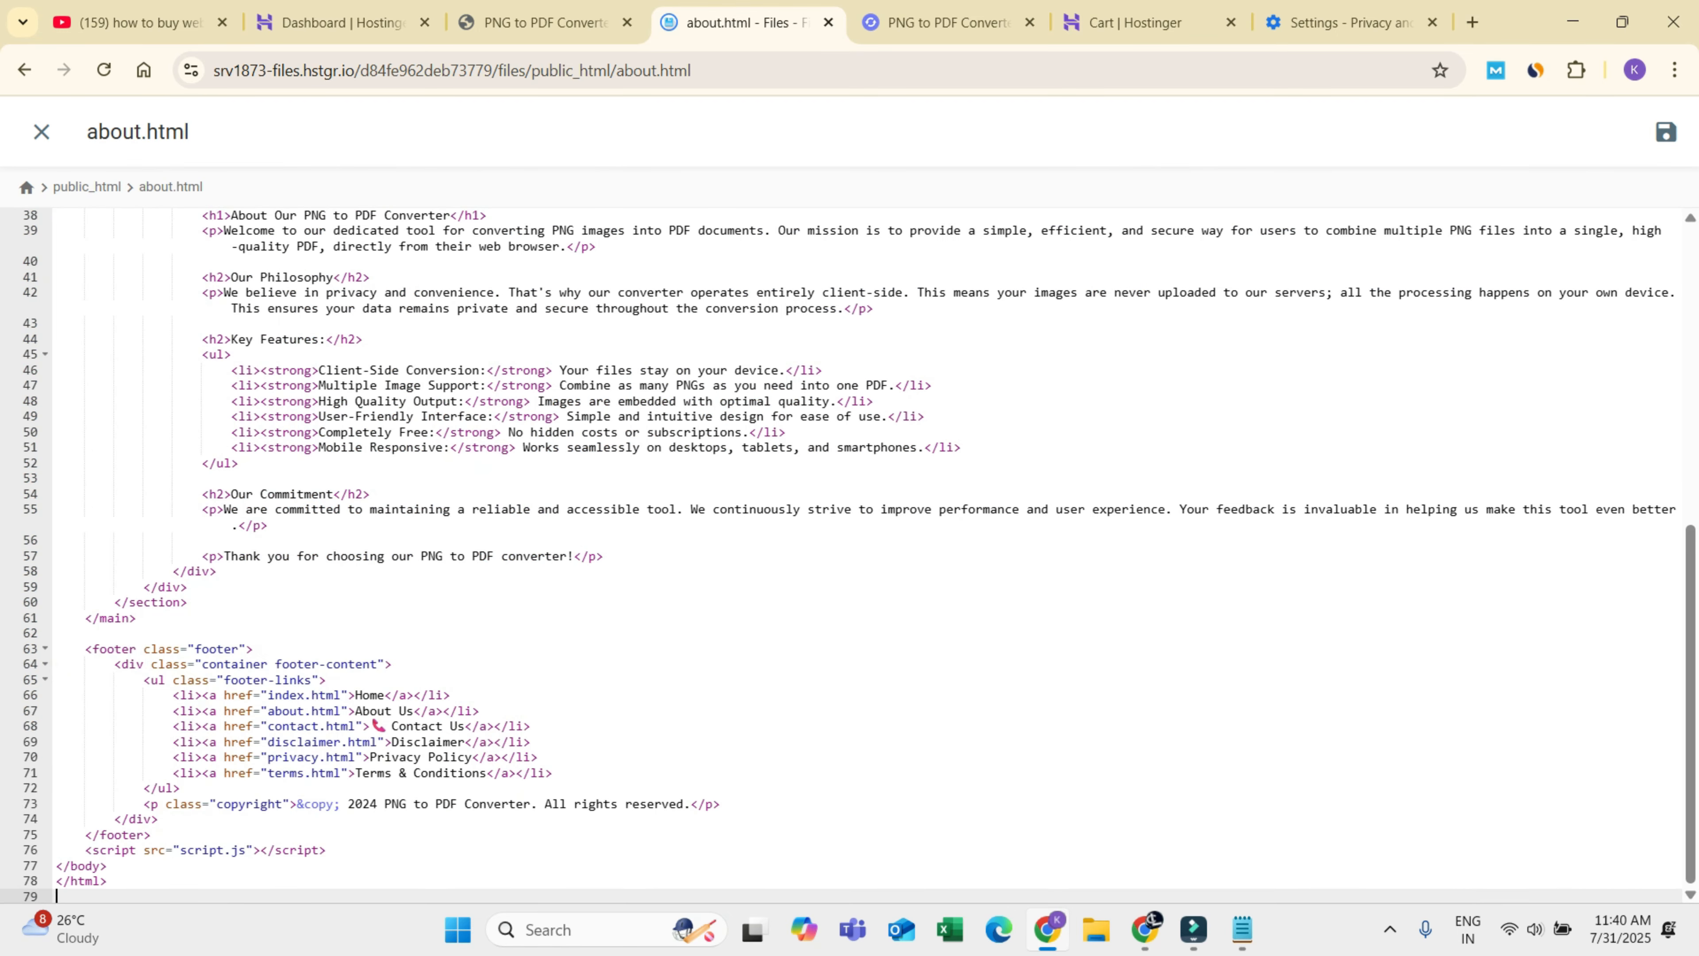
pyautogui.hotkey('ctrl', 's')
pyautogui.press('Escape')
# Step: Reload agency2home.online, open its About Us page and review the page from top to bottom
pyautogui.hotkey('ctrl', 'shift', 'Tab')
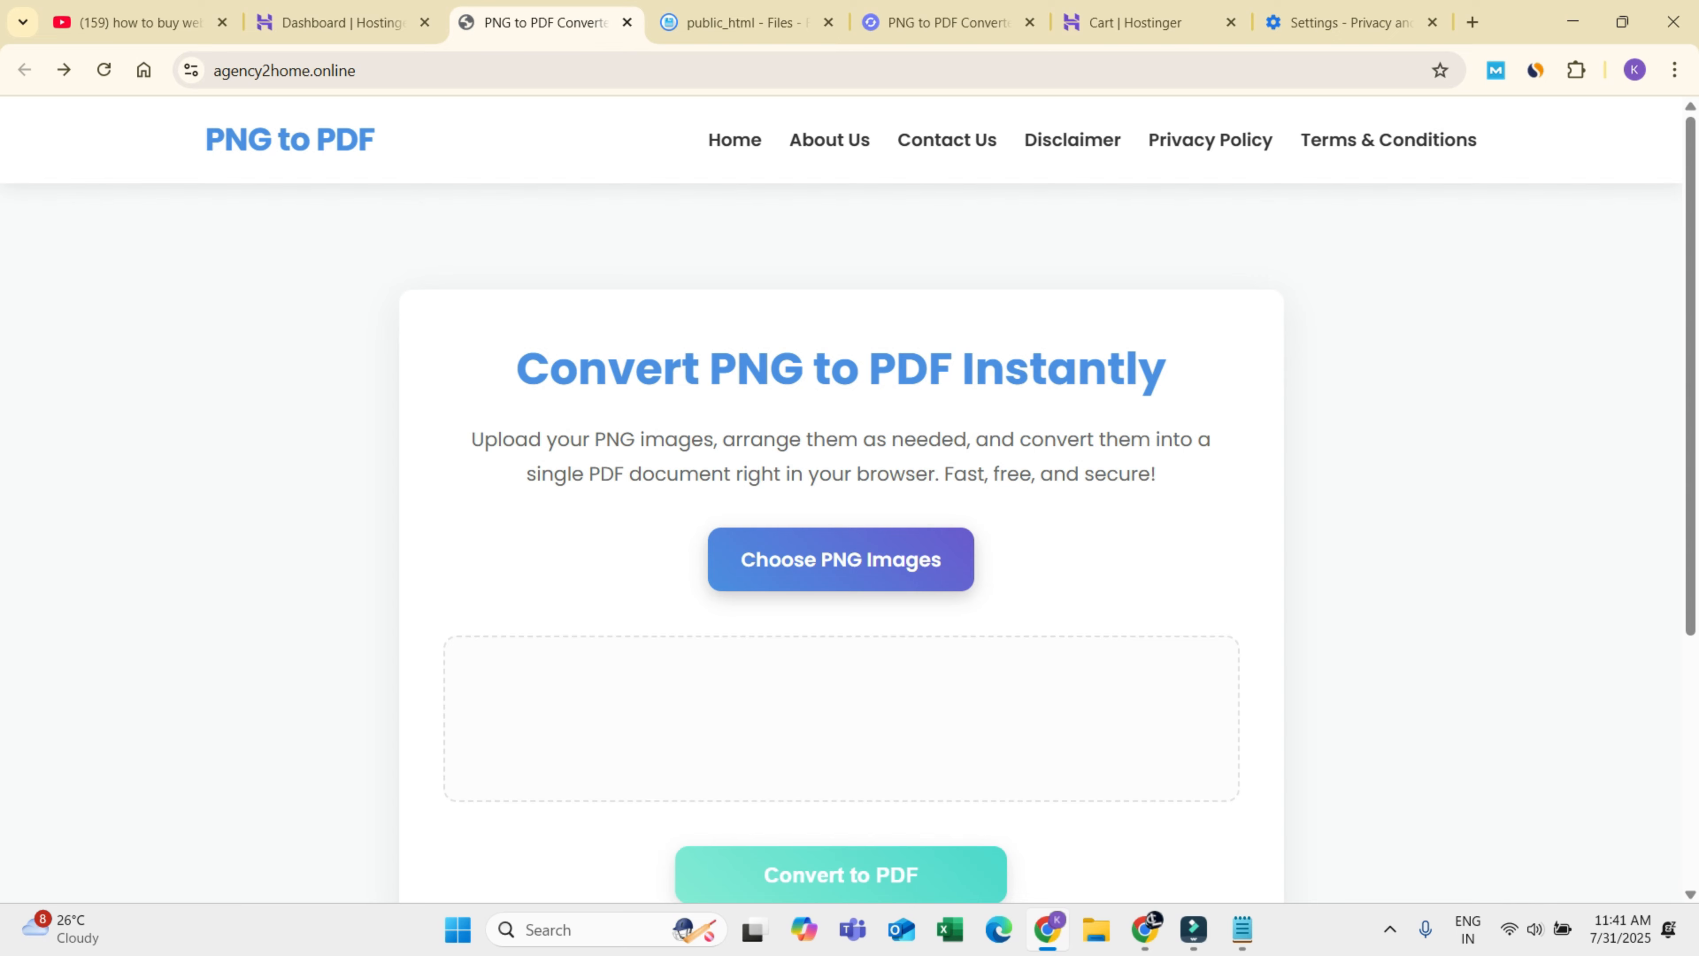
pyautogui.click(103, 69)
pyautogui.click(830, 139)
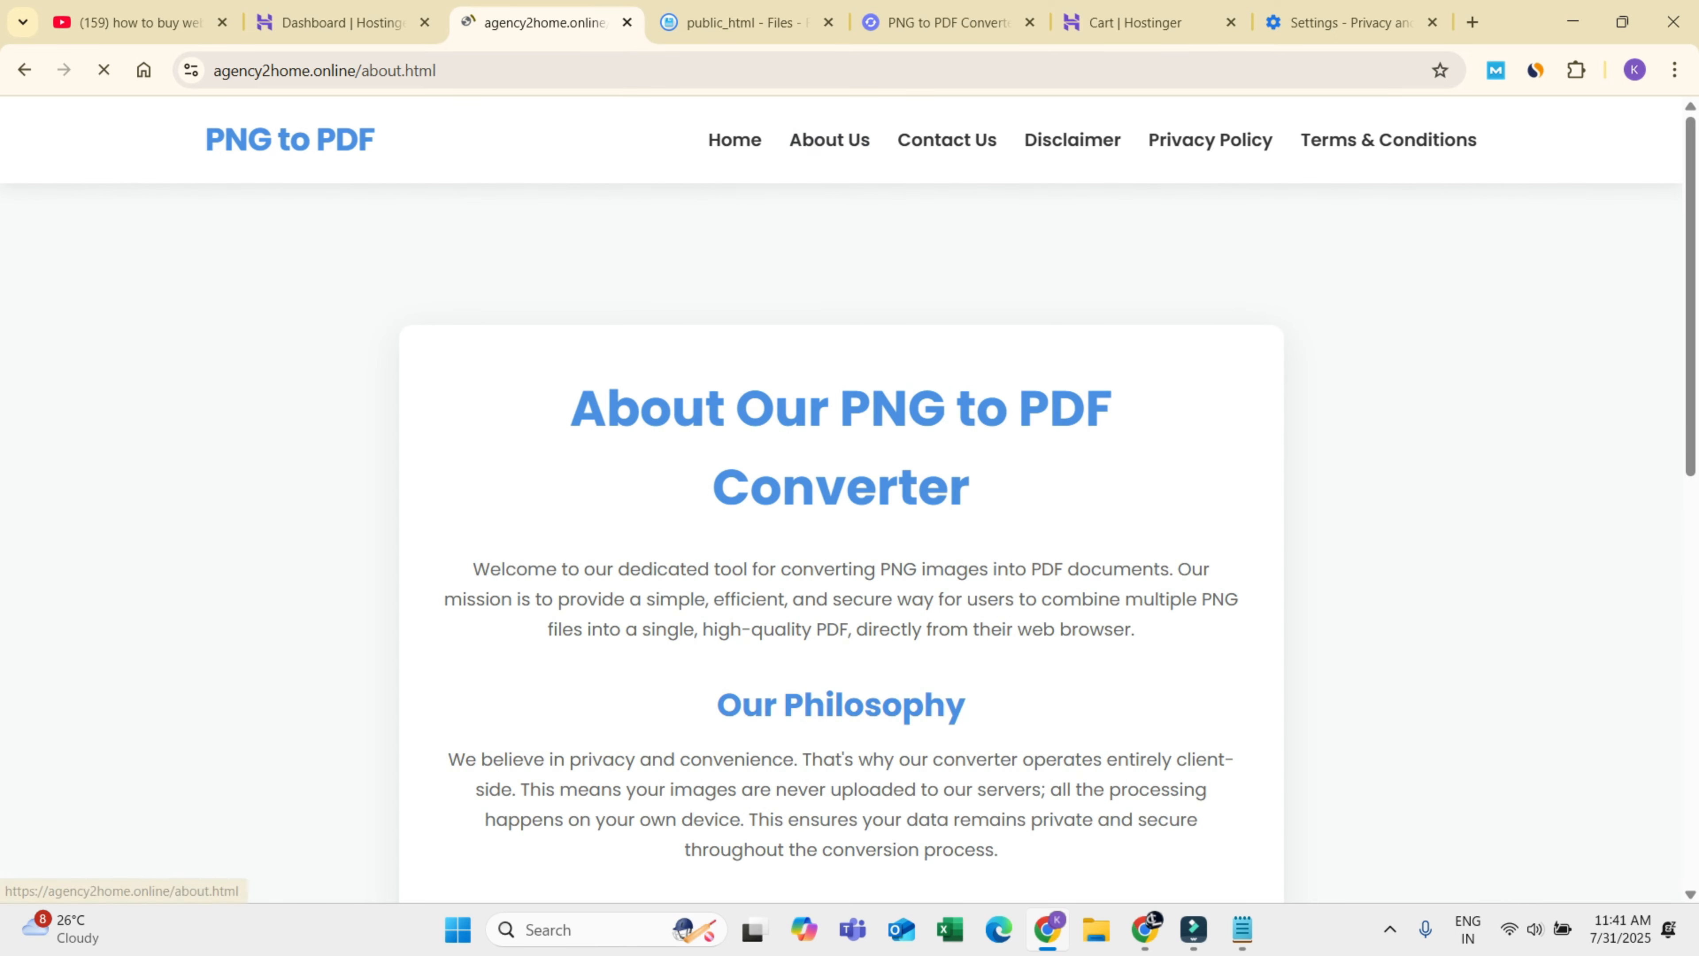
pyautogui.scroll(-6, 841, 468)
pyautogui.scroll(8, 840, 501)
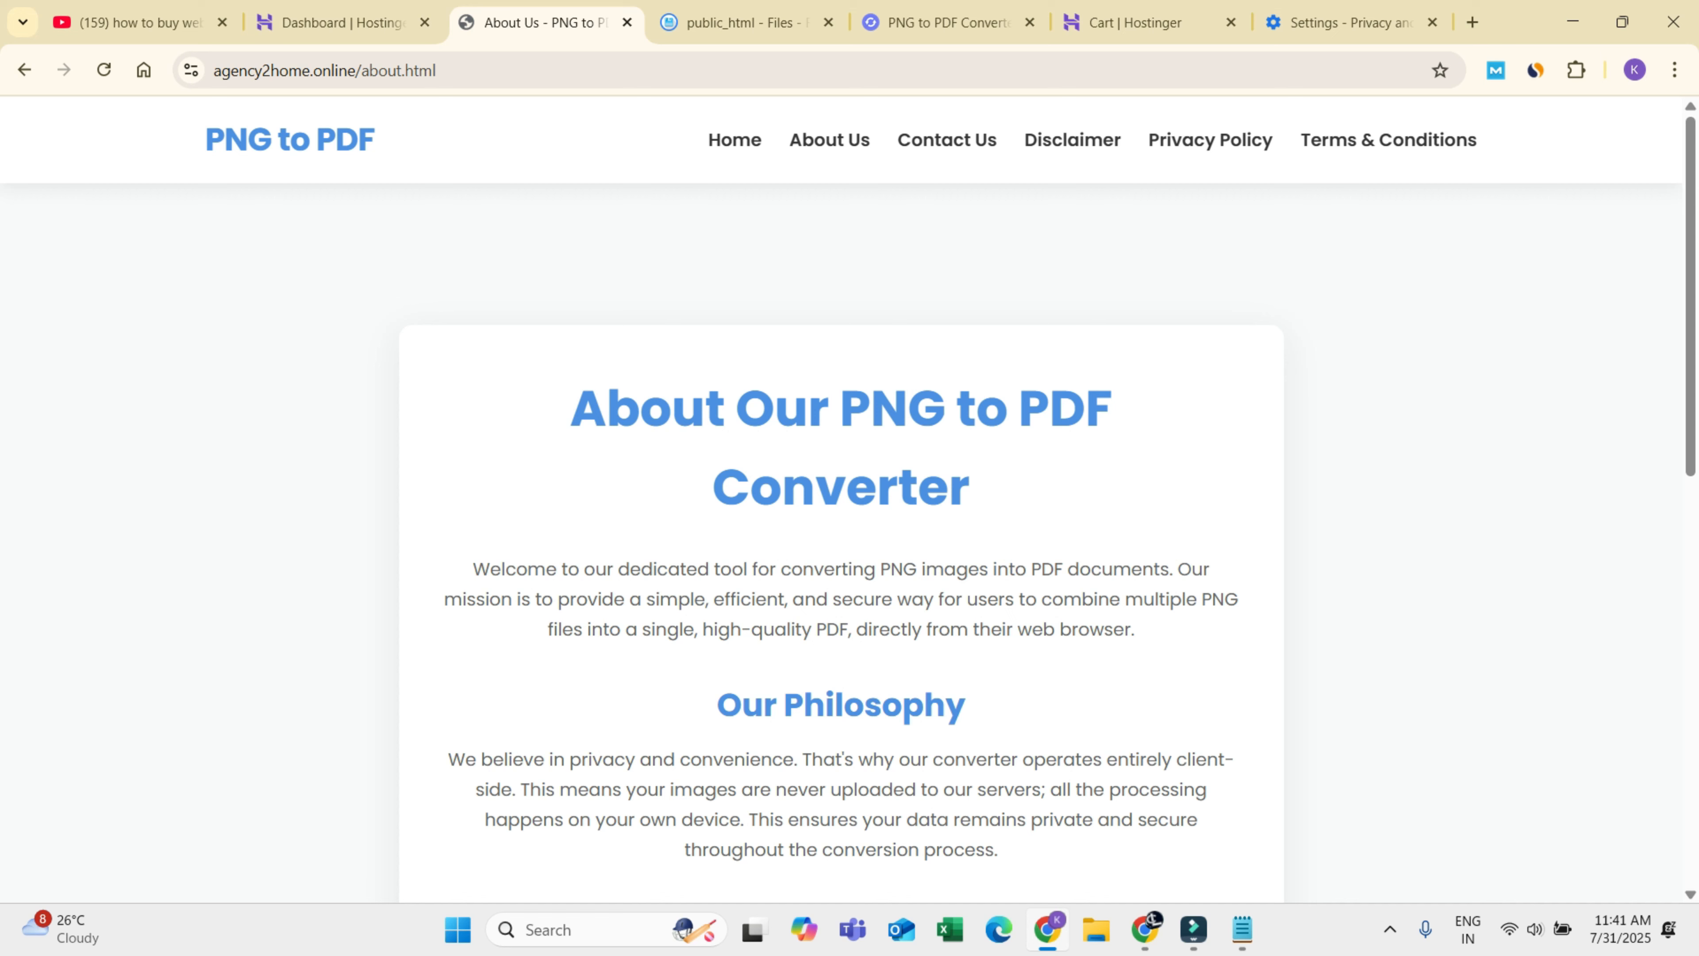
# Step: Open Gemini's Contact Us page as code, copy its file name, and create a new file named contact.html in public_html
pyautogui.hotkey('ctrl', 'Tab')
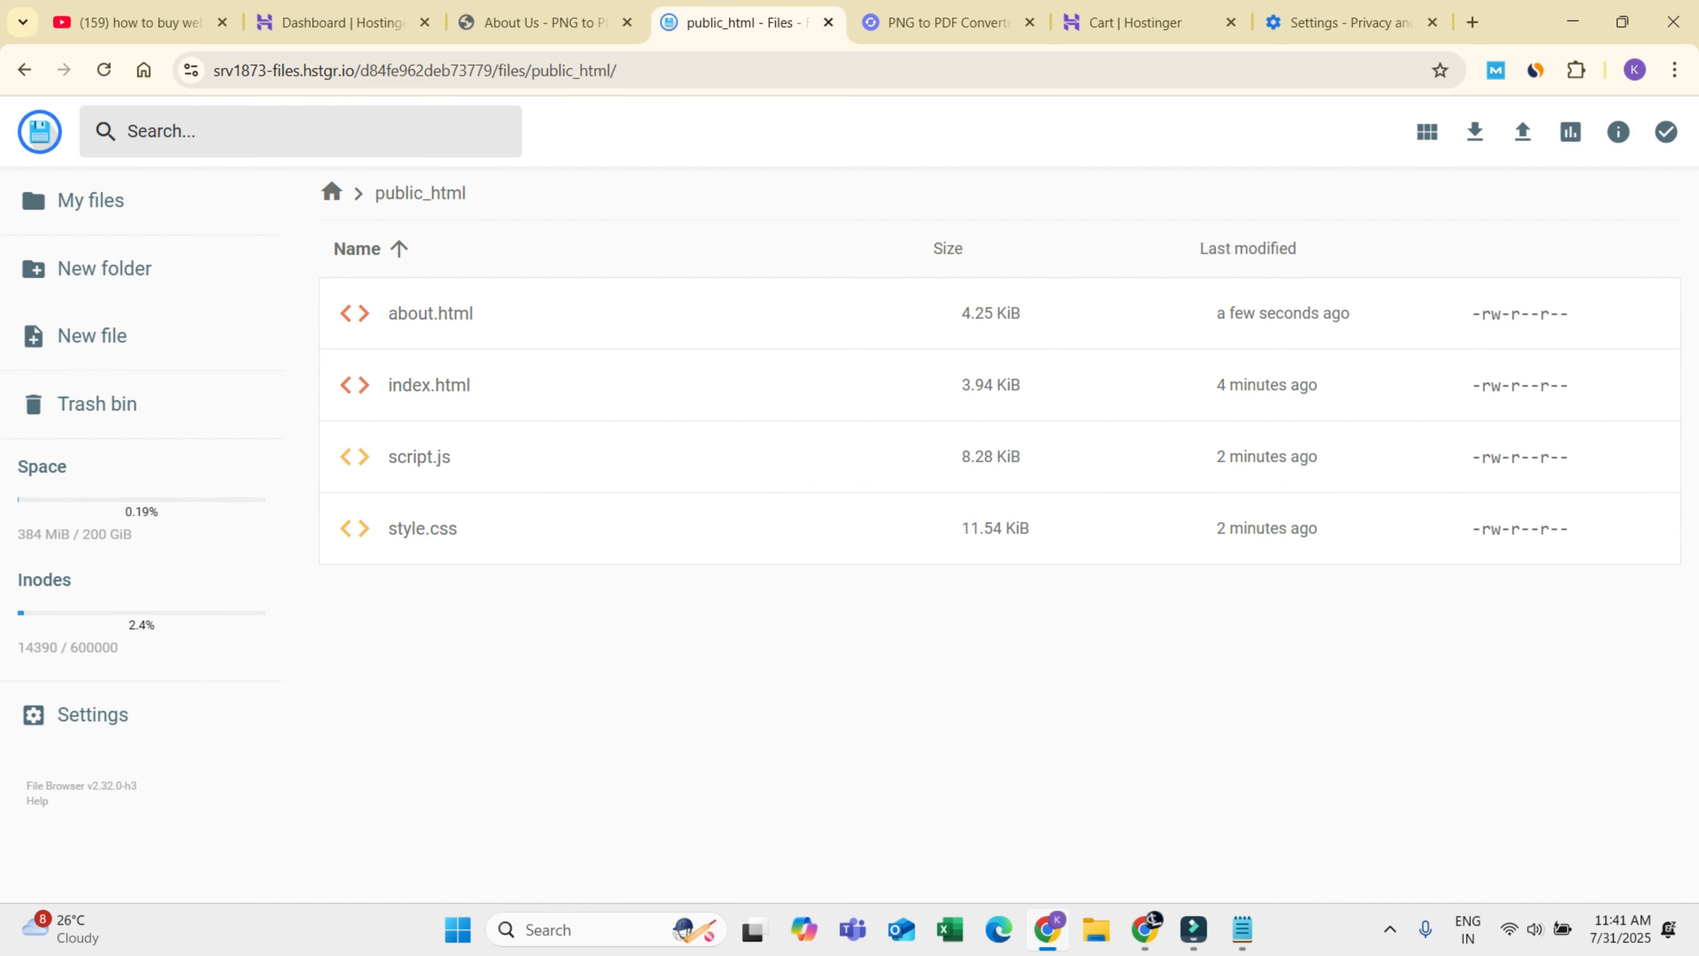
pyautogui.click(91, 335)
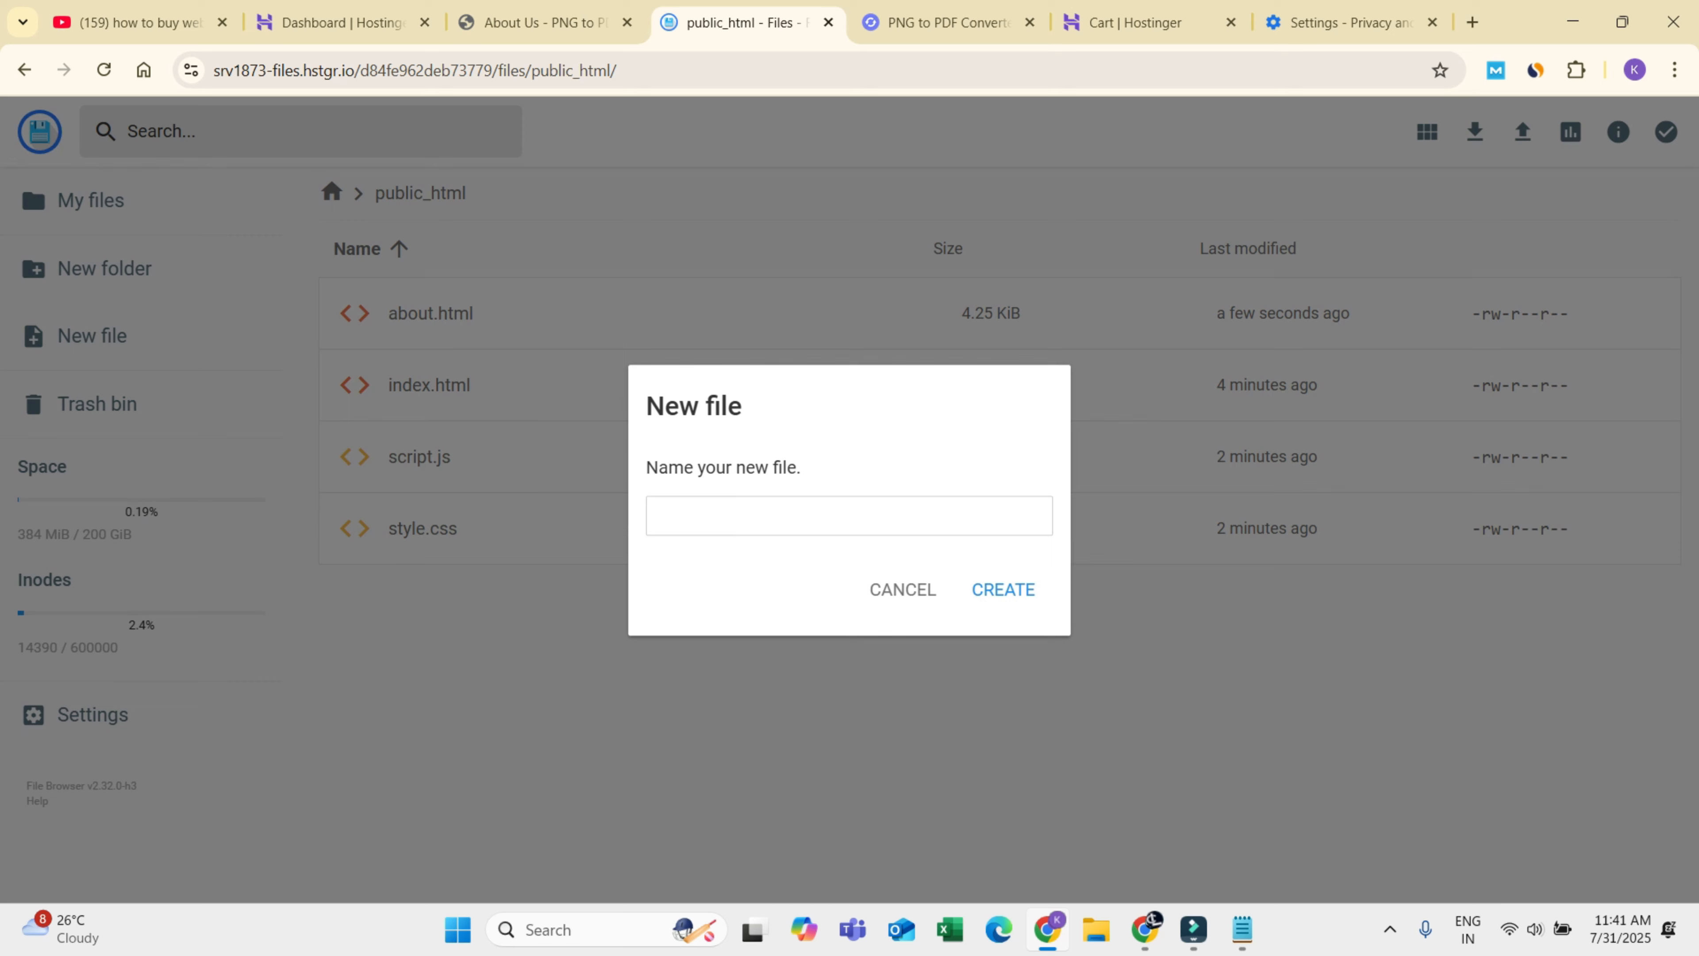
pyautogui.hotkey('alt', 'Tab')
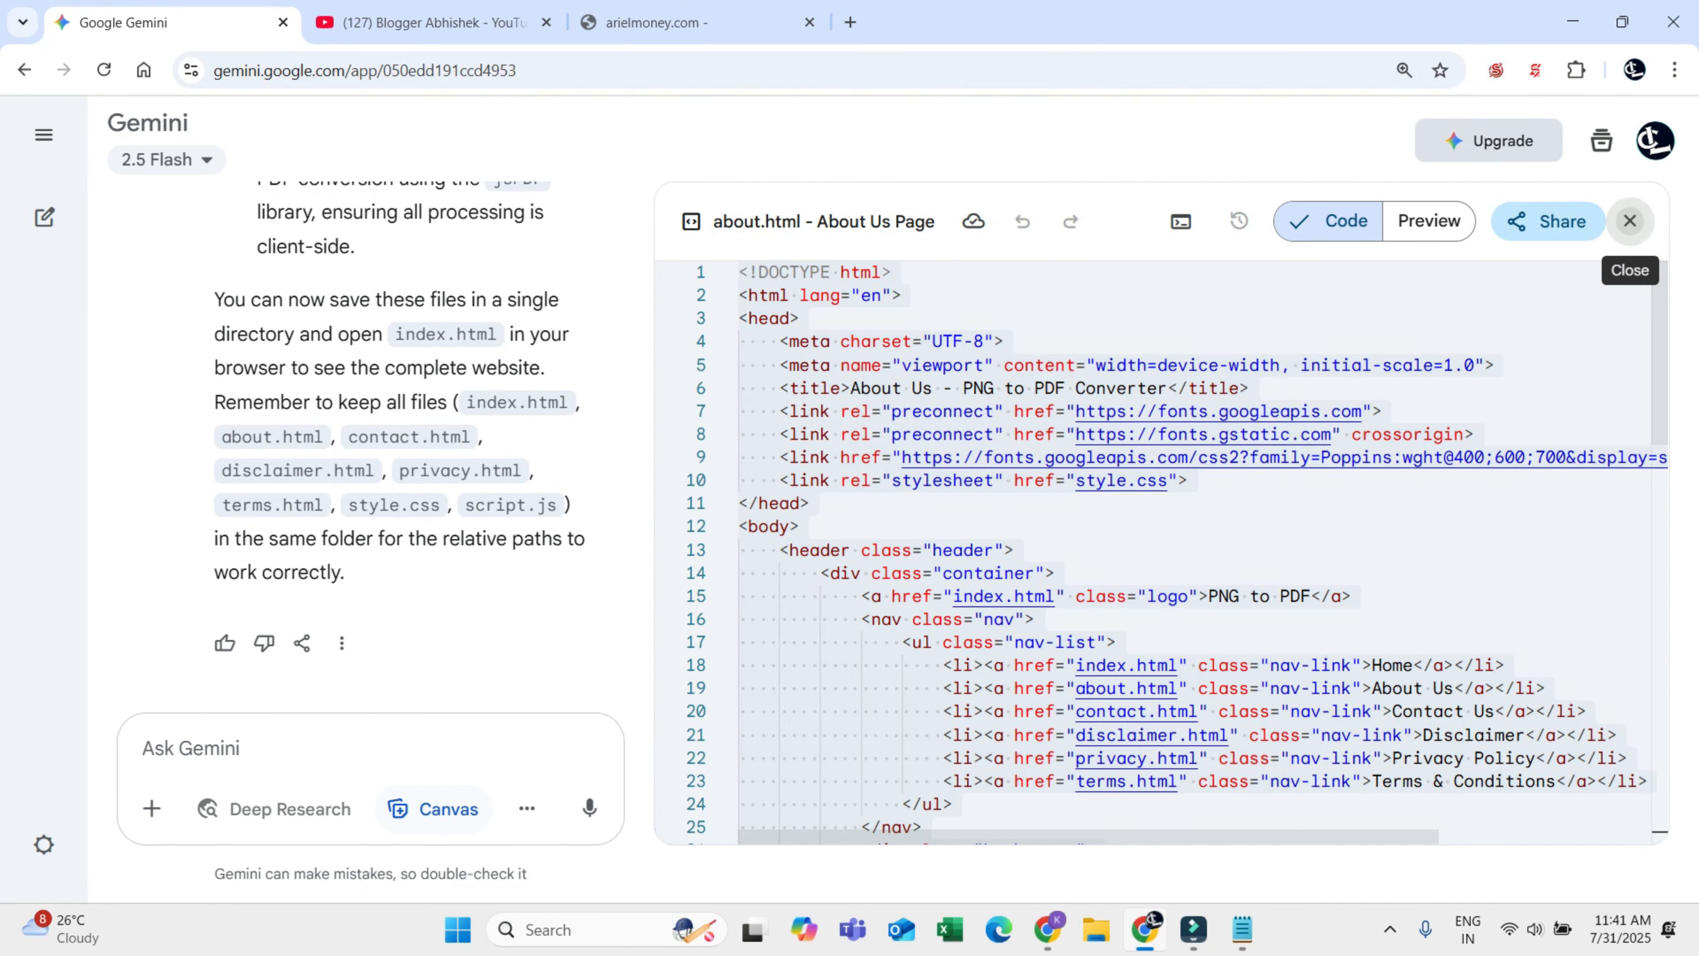
pyautogui.click(1630, 220)
pyautogui.scroll(10, 923, 428)
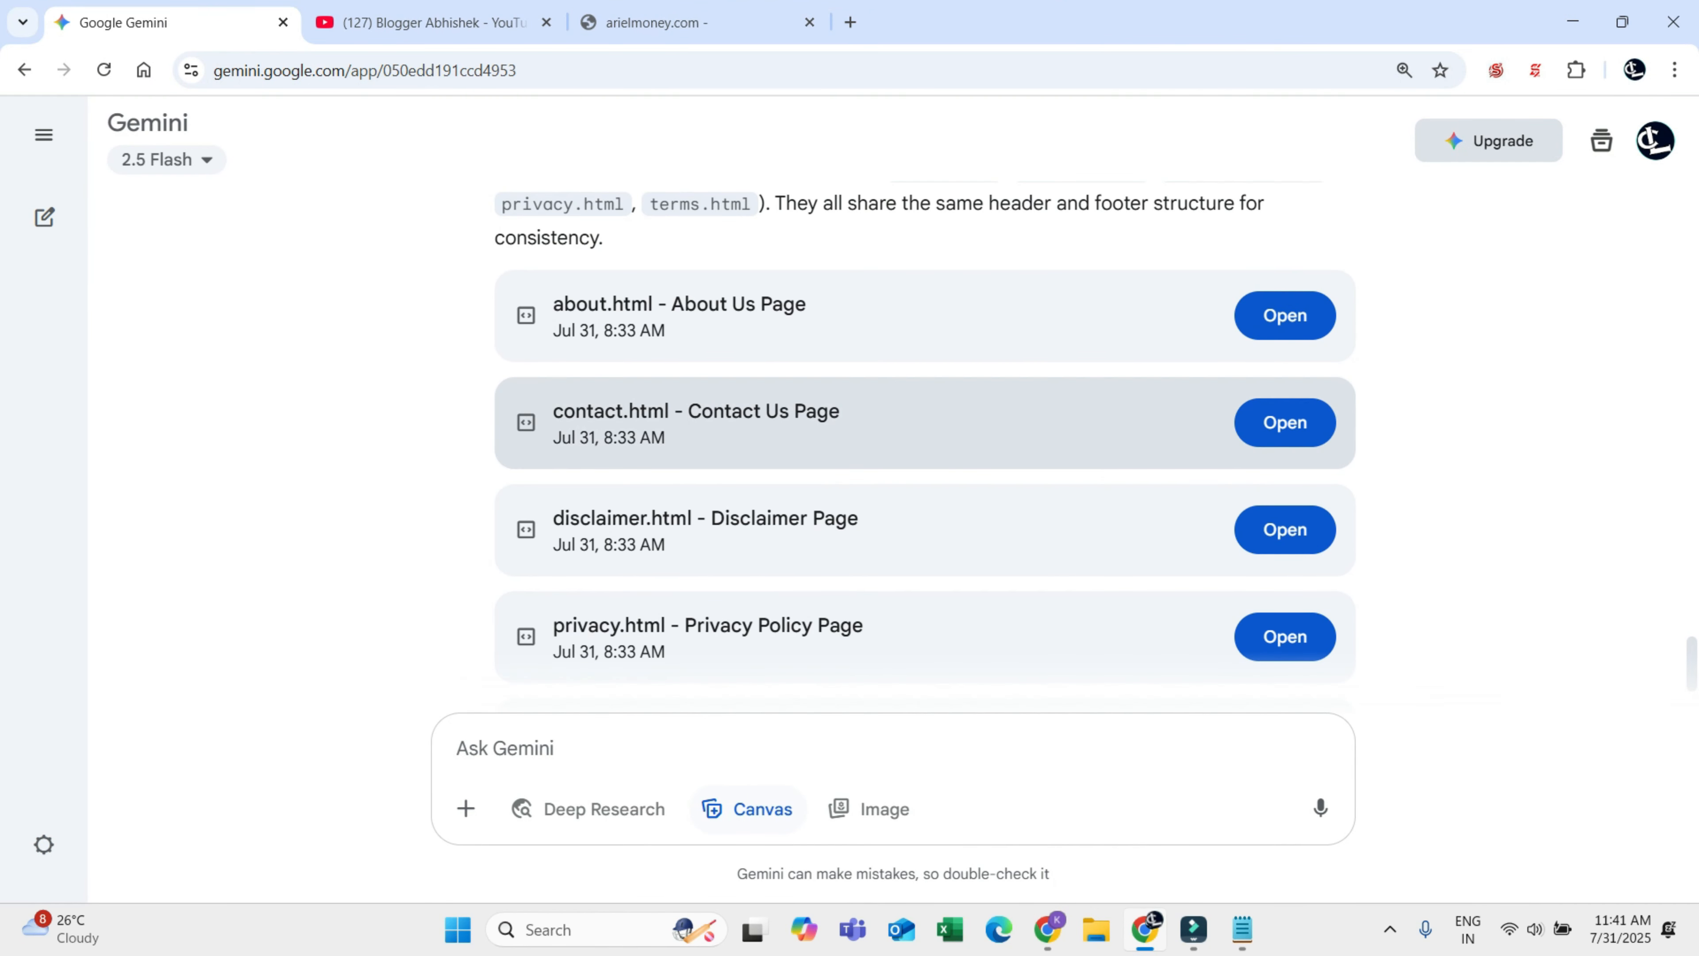
pyautogui.click(1284, 423)
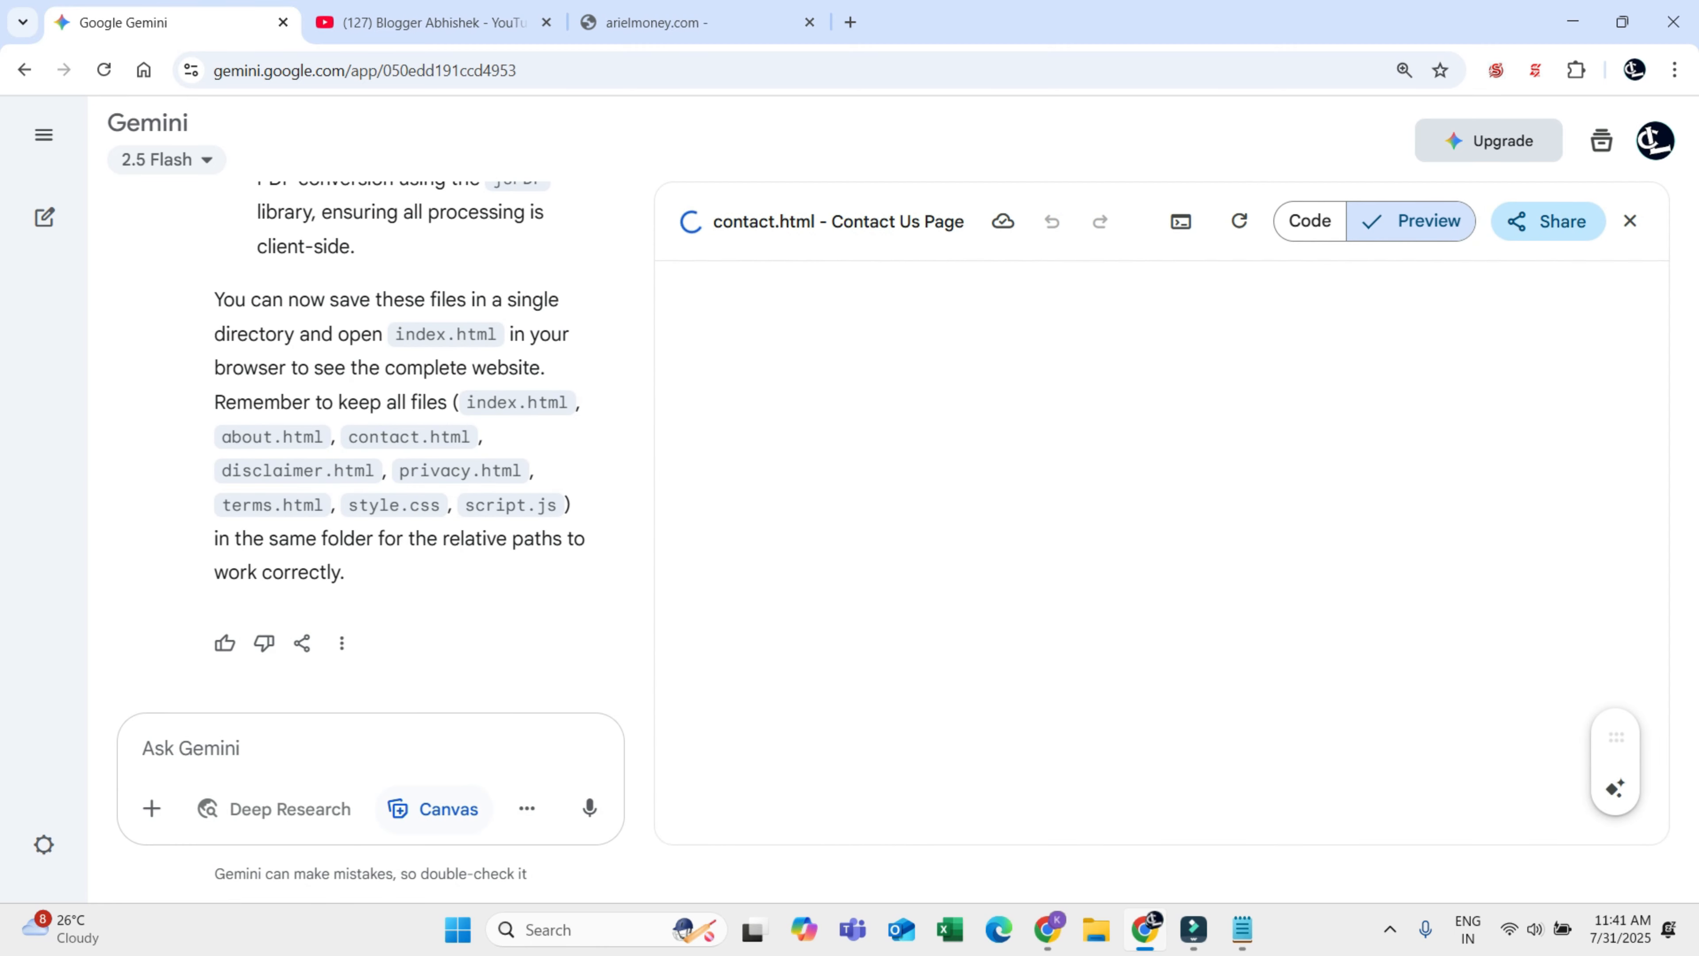
pyautogui.click(1309, 221)
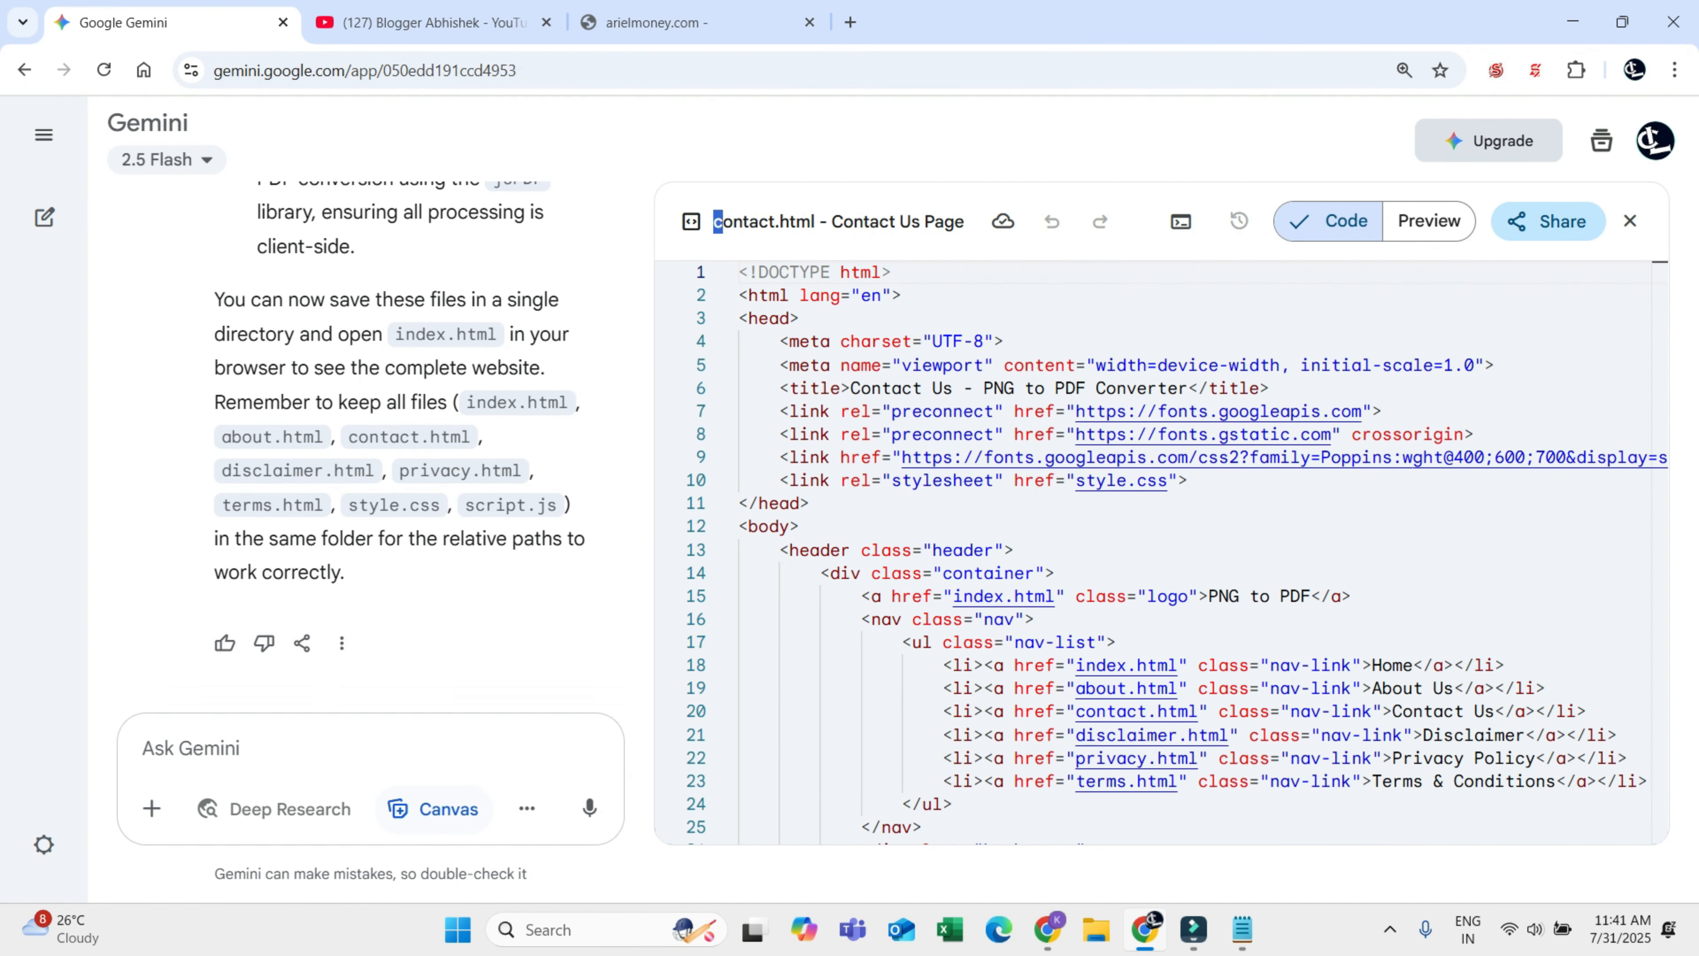
pyautogui.moveTo(722, 220); pyautogui.dragTo(811, 221)
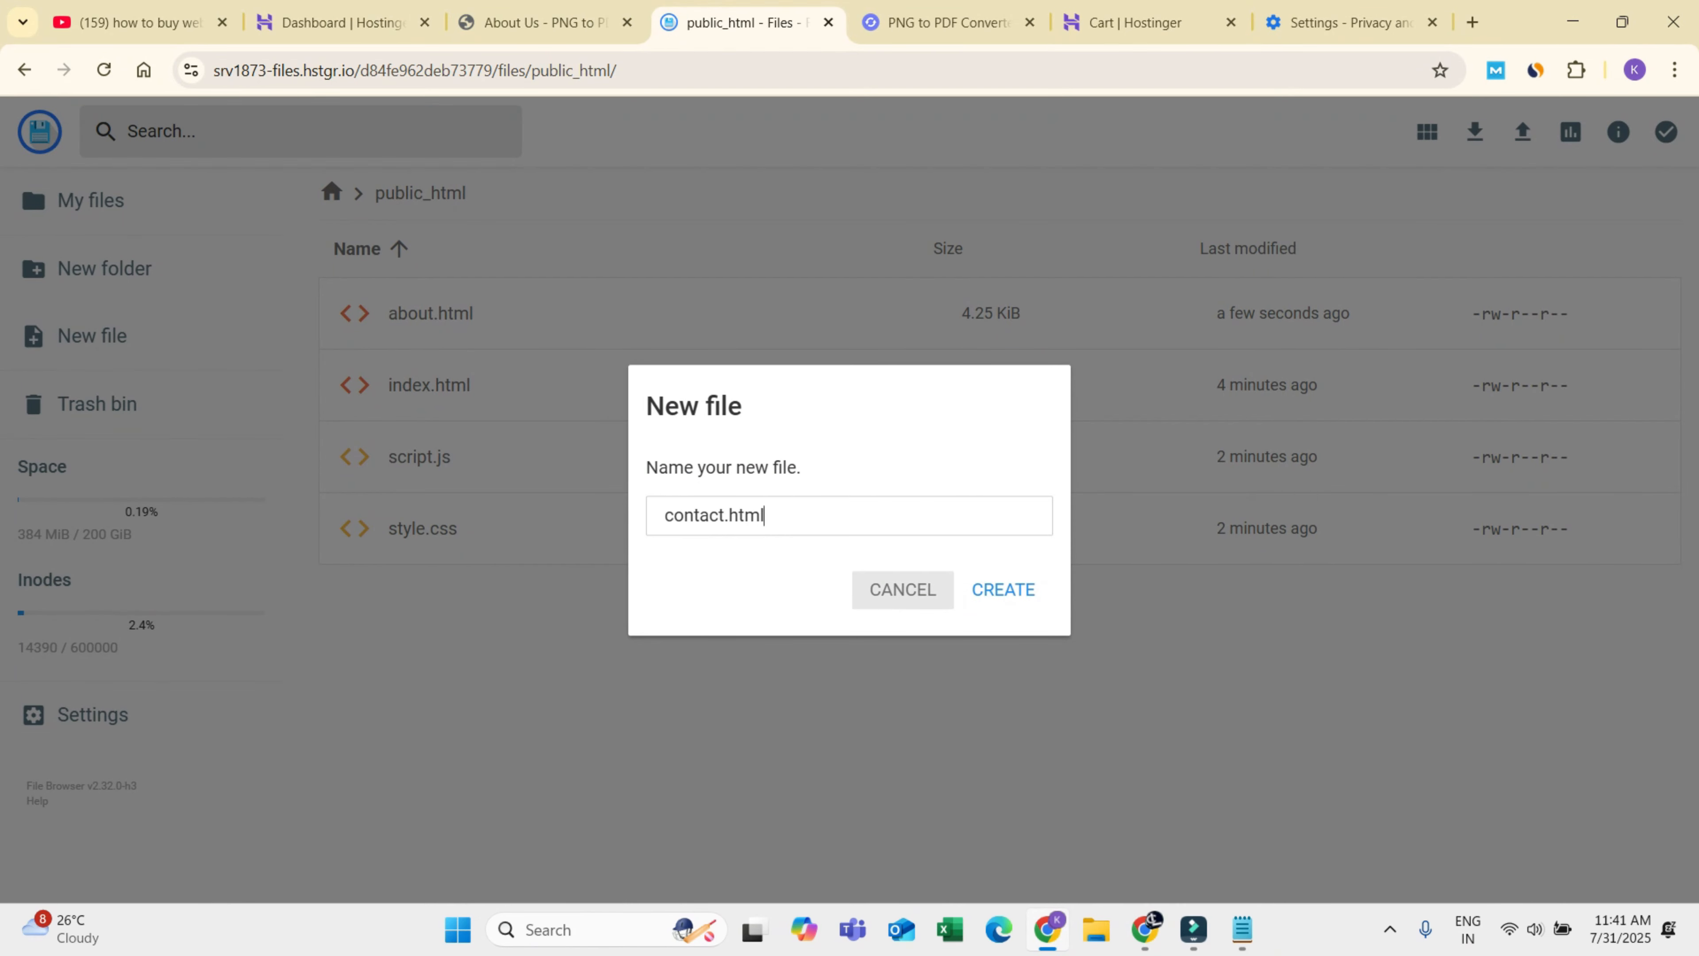
pyautogui.click(1001, 589)
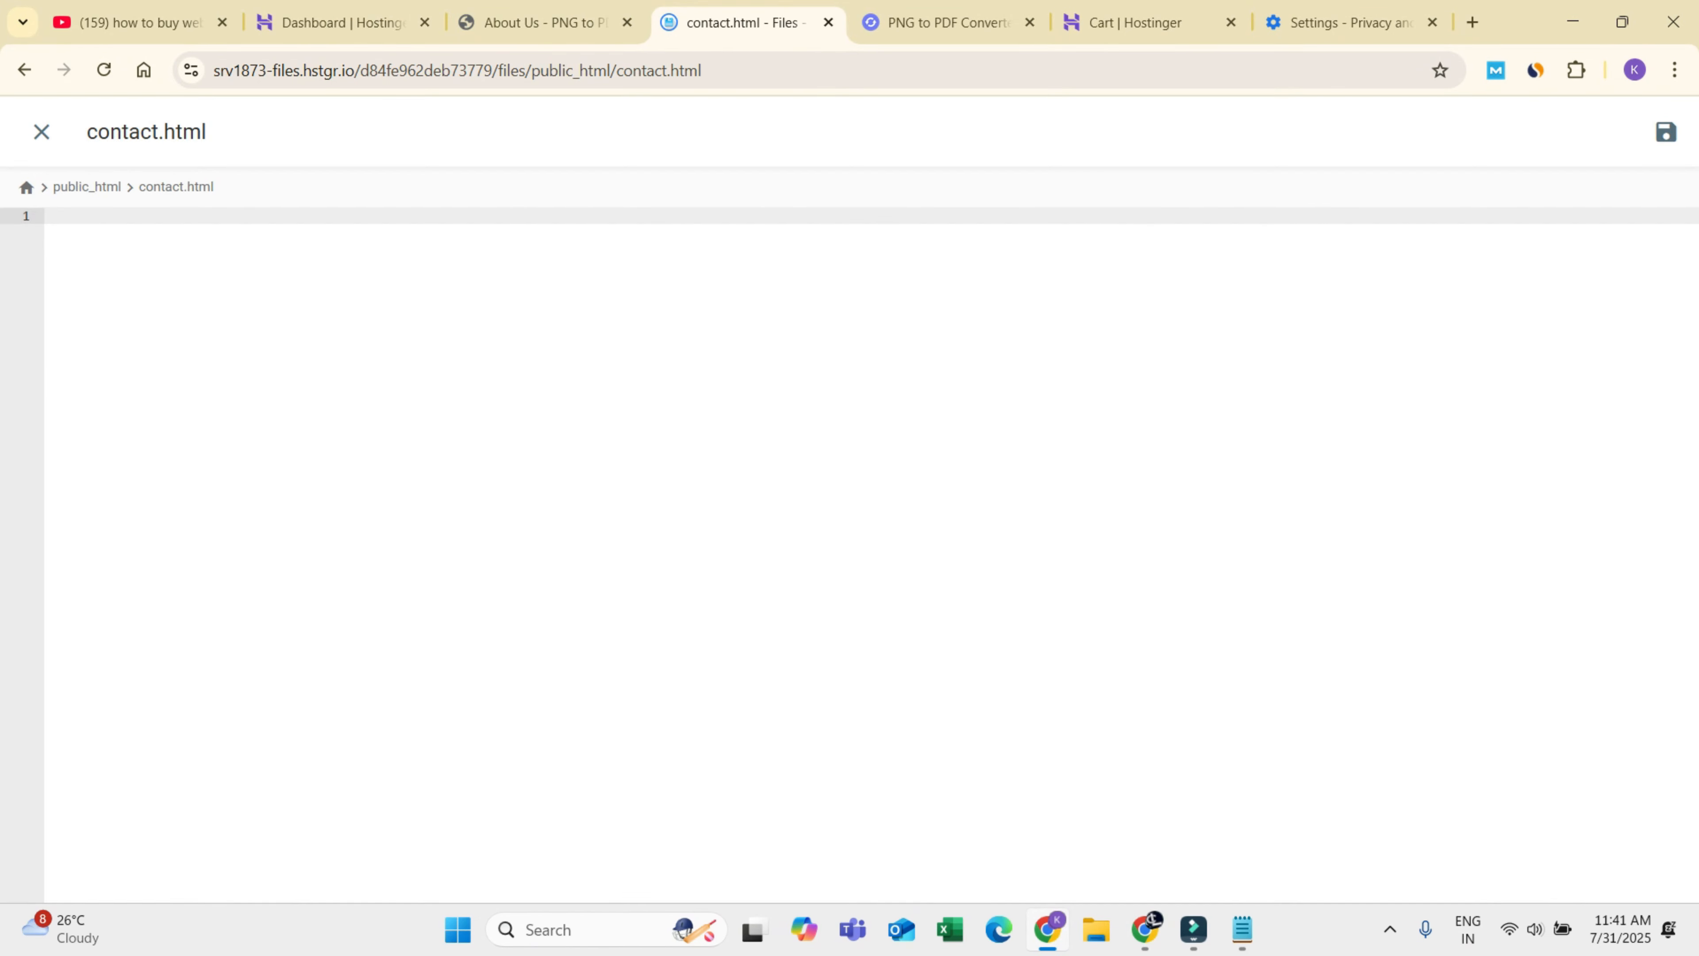
# Step: Copy the entire Contact Us source from Gemini into contact.html, save the file and close it
pyautogui.hotkey('alt', 'Tab')
pyautogui.hotkey('ctrl', 'a')
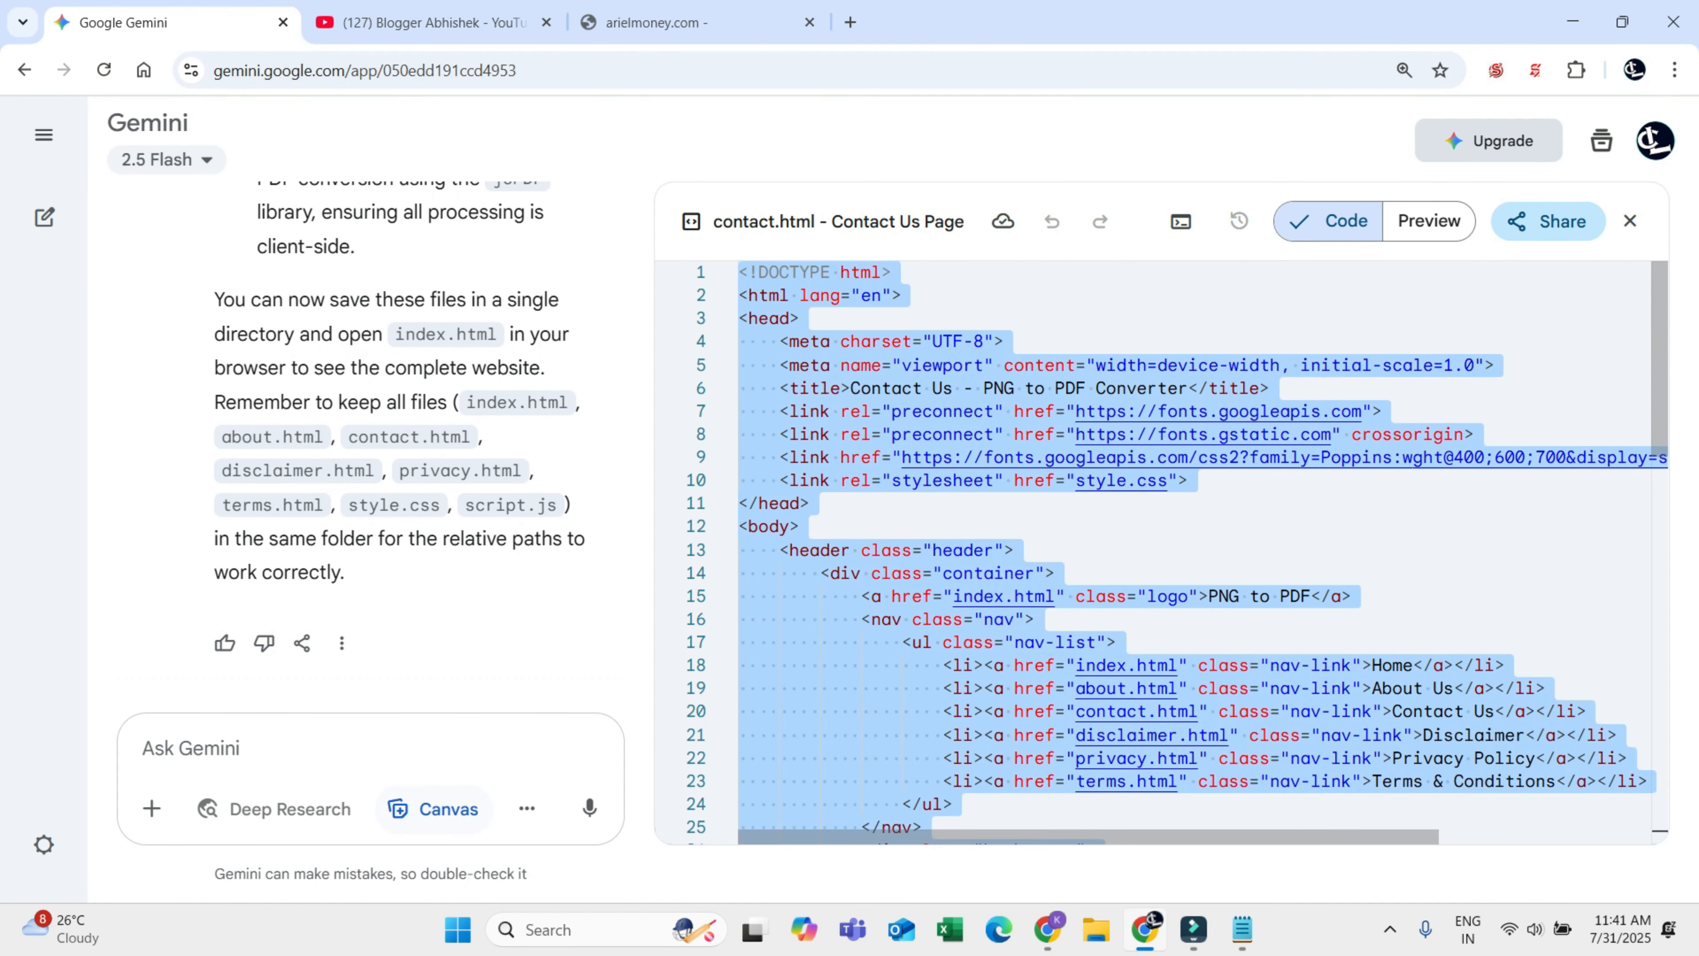
pyautogui.hotkey('ctrl', 'c')
pyautogui.hotkey('alt', 'Tab')
pyautogui.hotkey('ctrl', 'v')
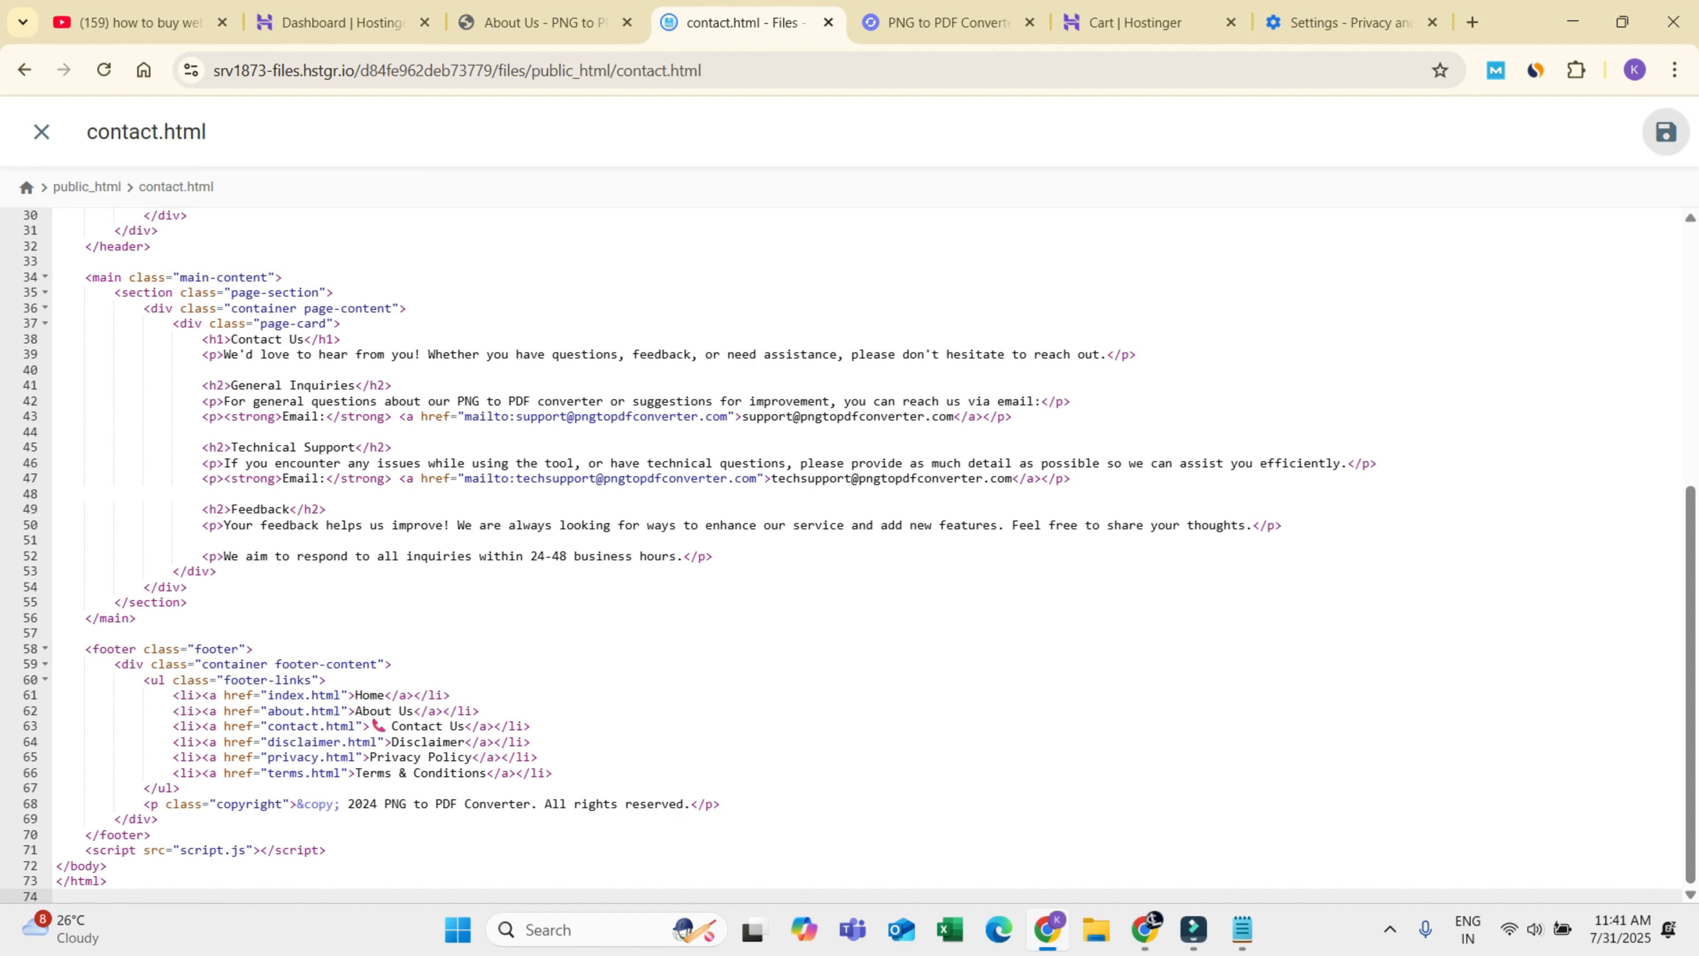
pyautogui.hotkey('ctrl', 's')
pyautogui.press('Escape')
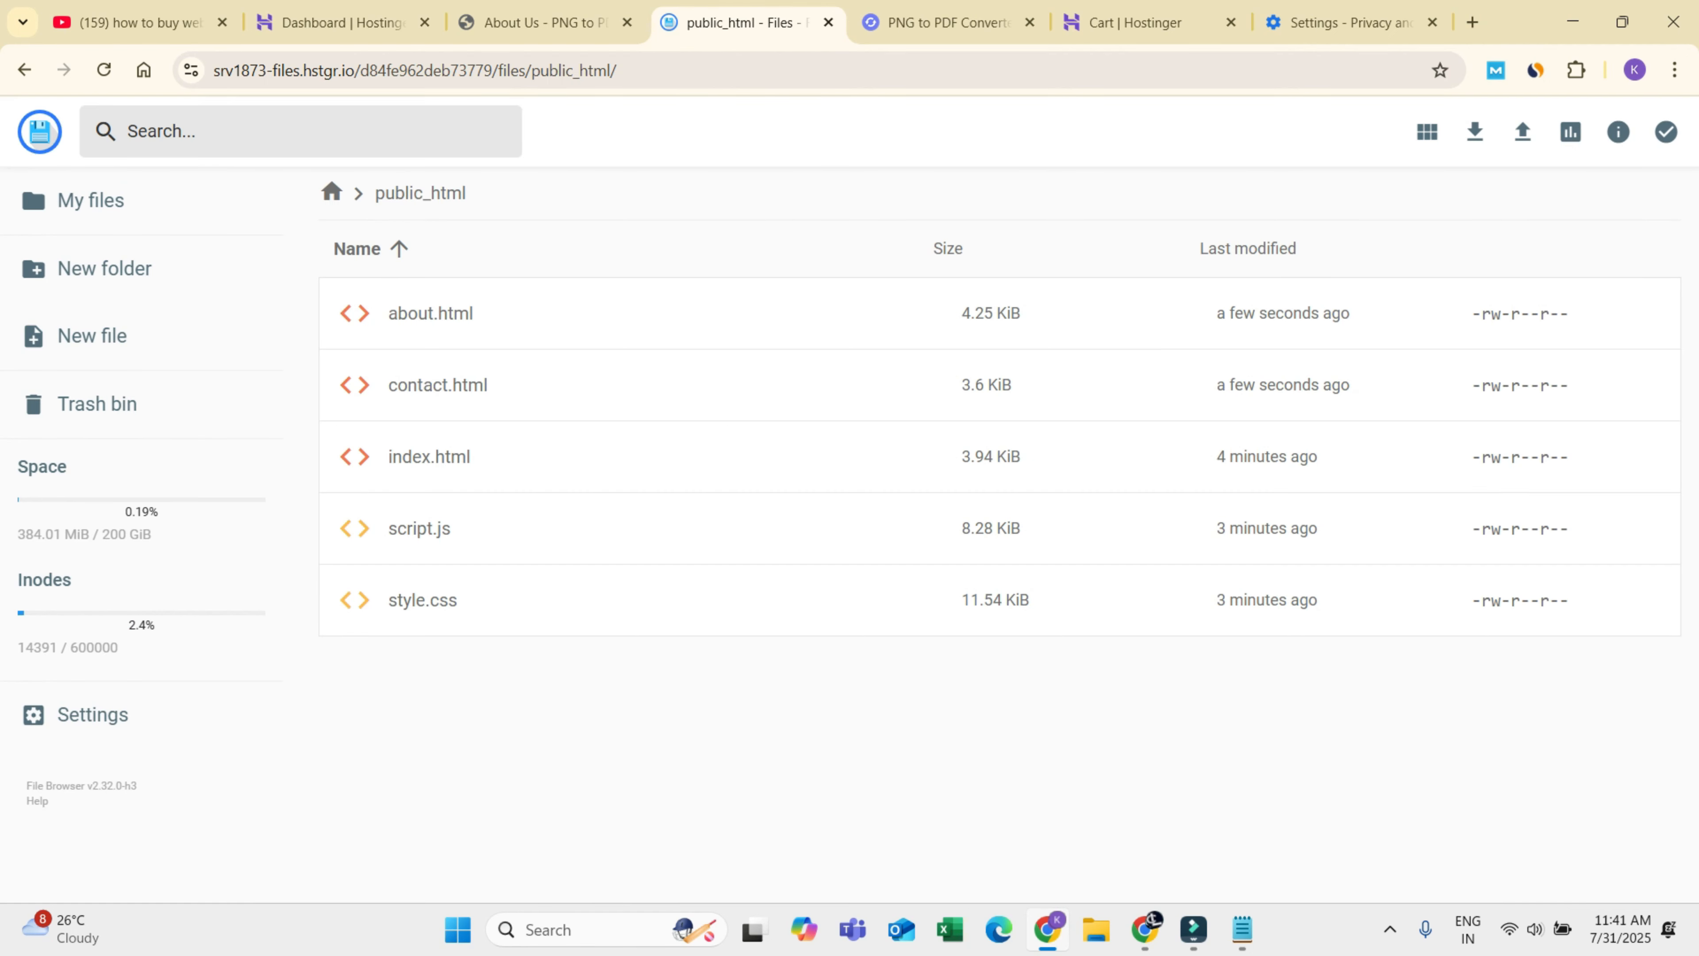
# Step: Close the FreeConvert page, check the Contact Us and Disclaimer links on the live site, and return to Contact Us
pyautogui.hotkey('ctrl', 'Tab')
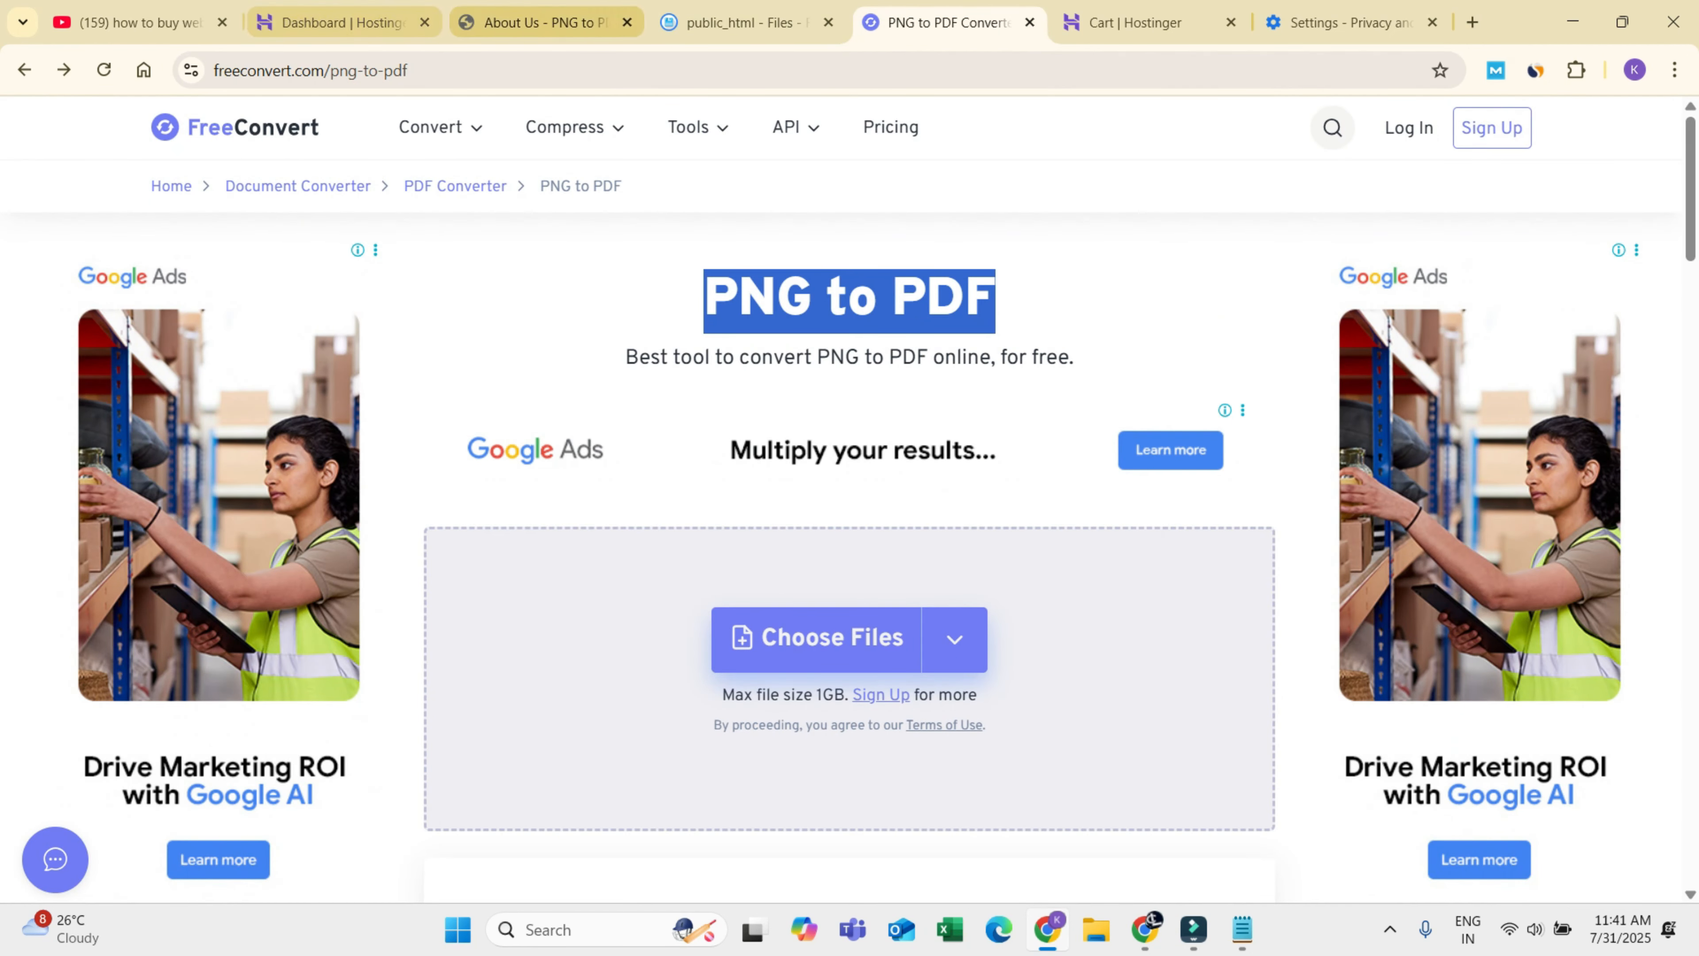
pyautogui.click(535, 22)
pyautogui.click(1030, 22)
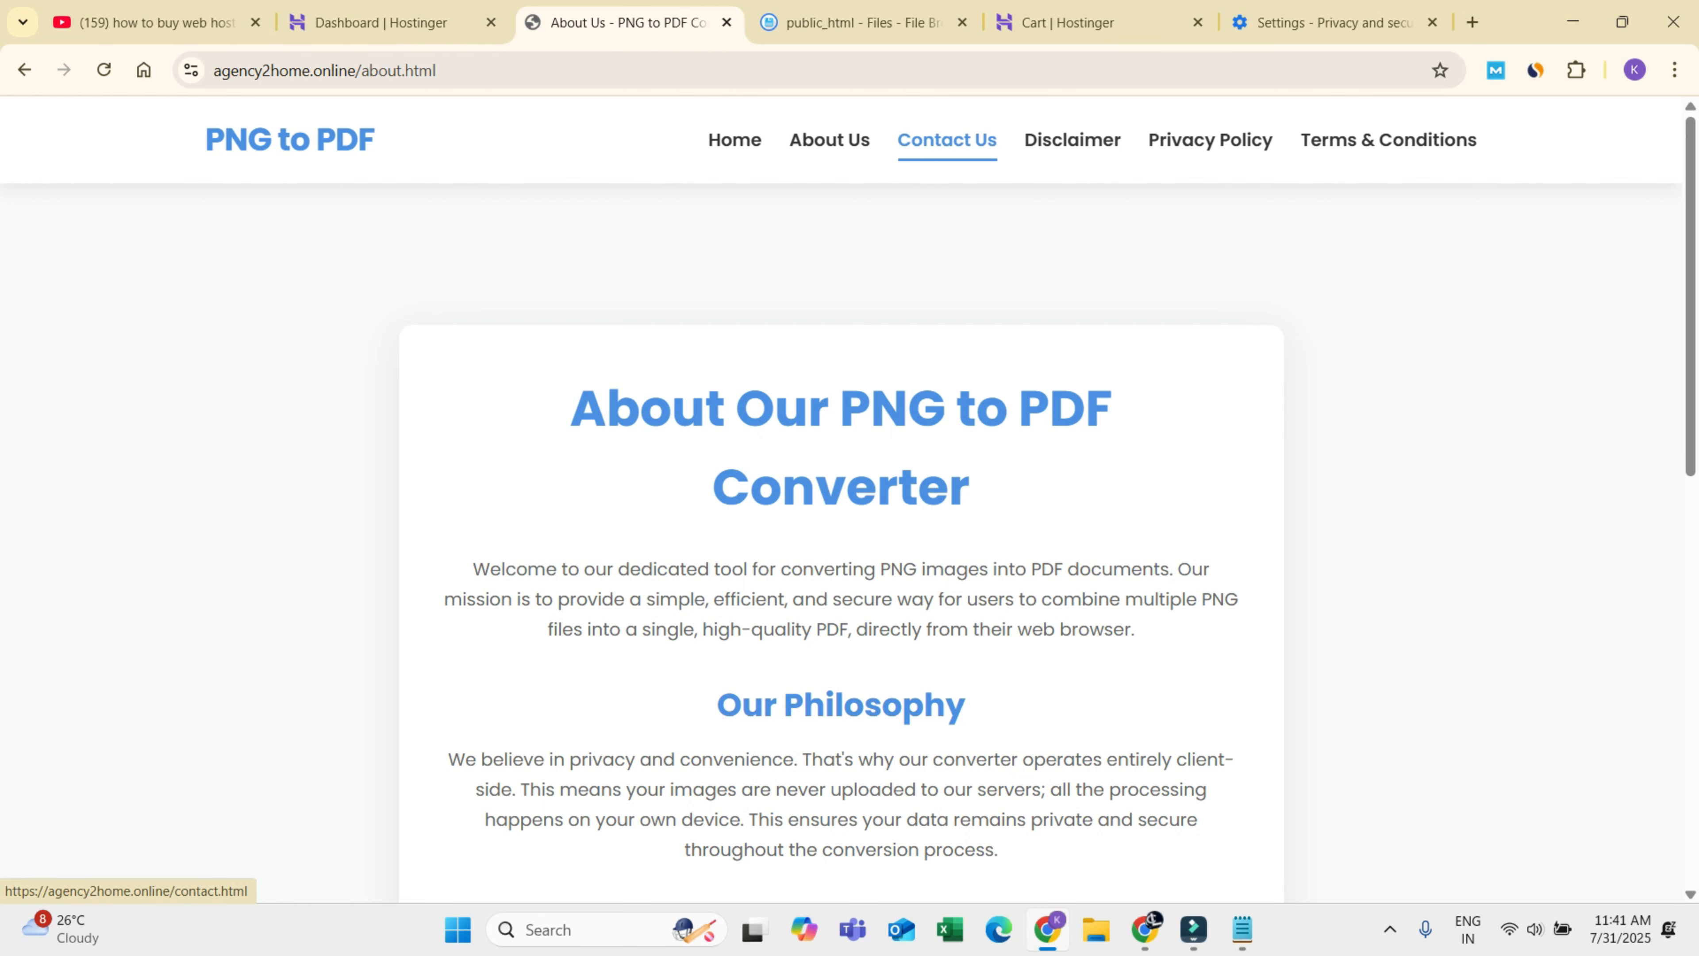
pyautogui.click(947, 140)
pyautogui.click(1072, 139)
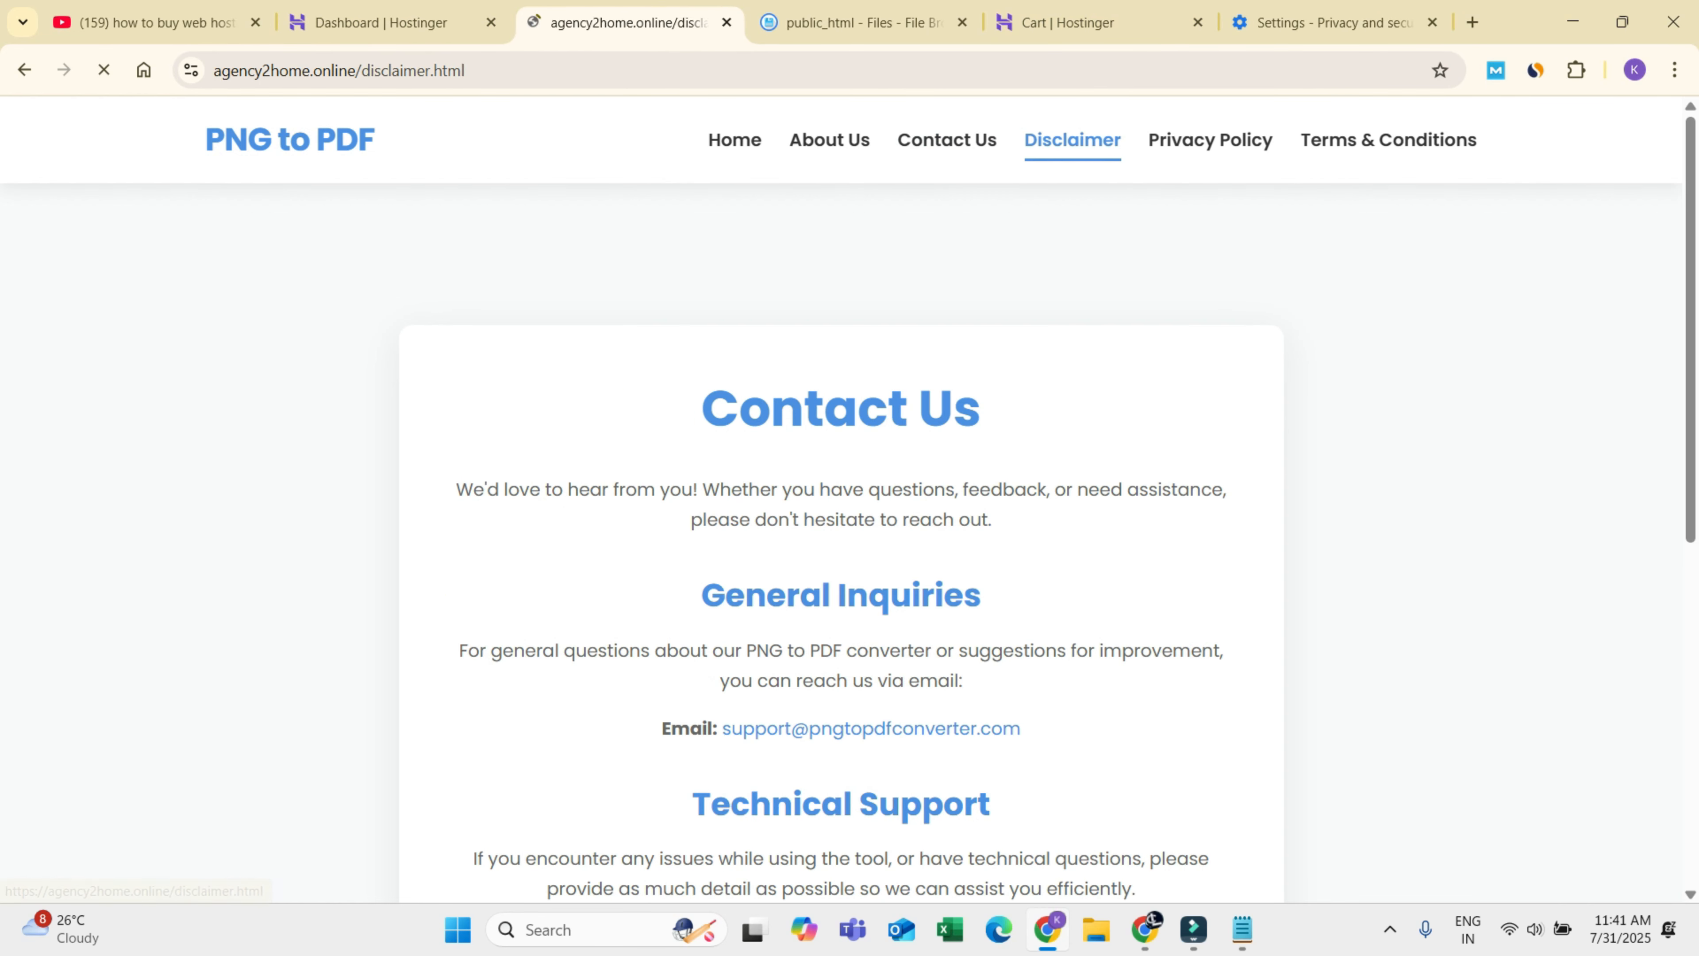
pyautogui.click(24, 69)
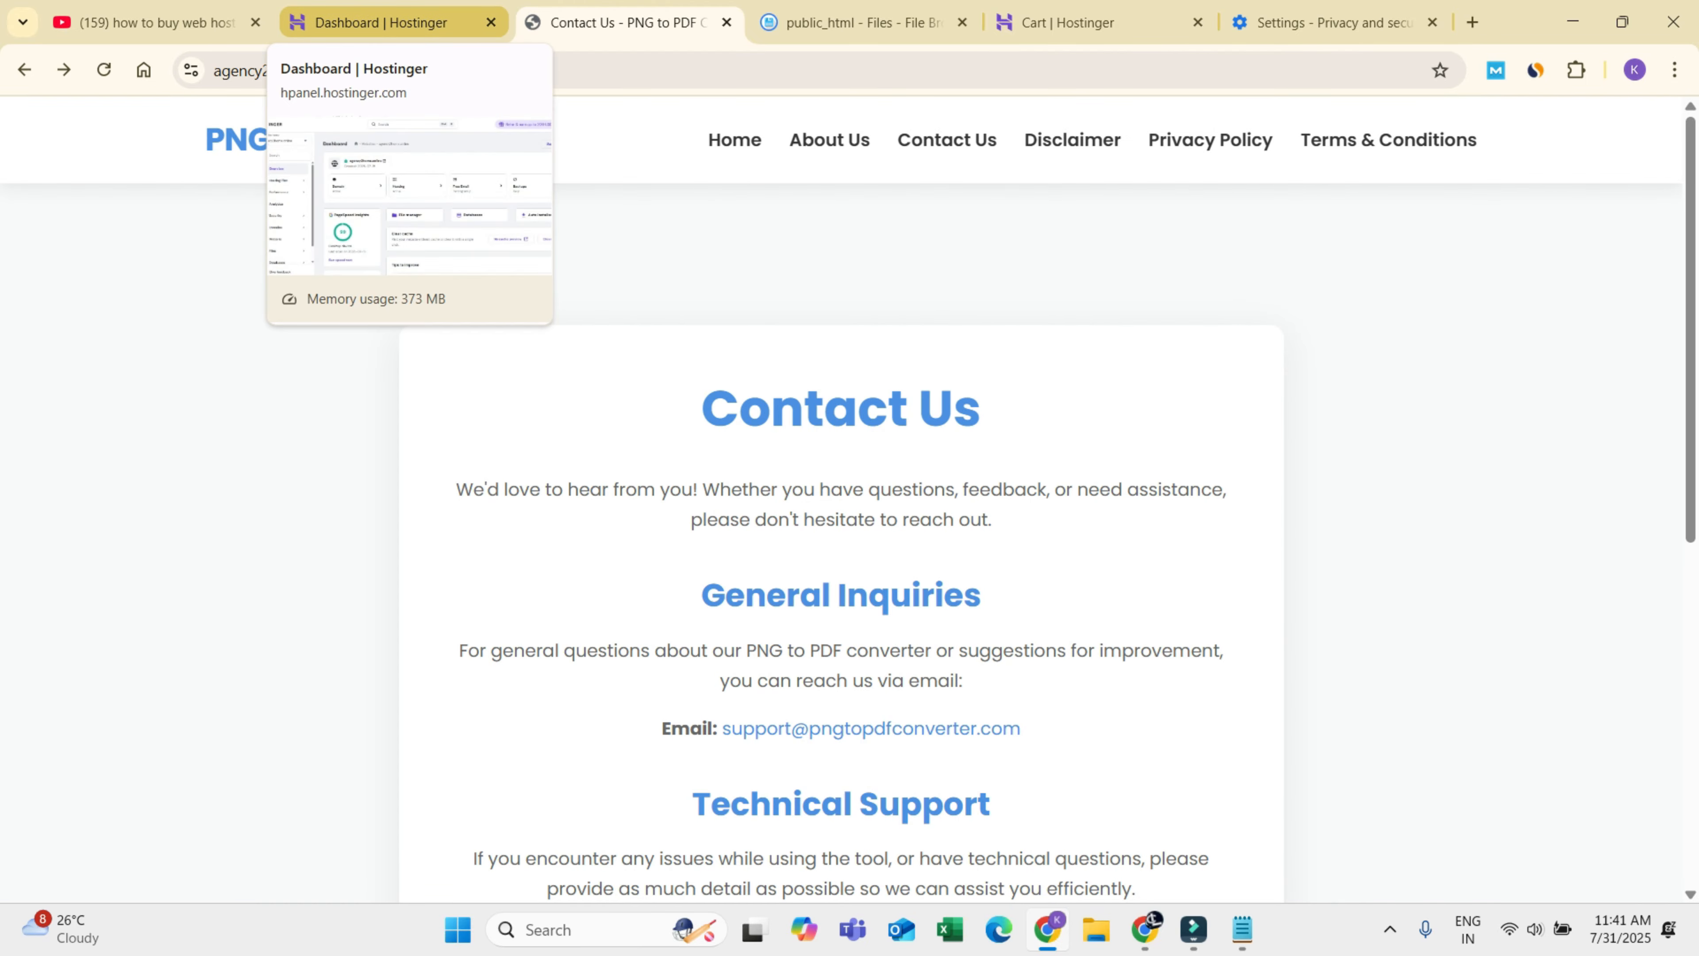
# Step: Copy the Disclaimer page's file name from Gemini and create a new file named disclaimer.html in public_html
pyautogui.click(863, 22)
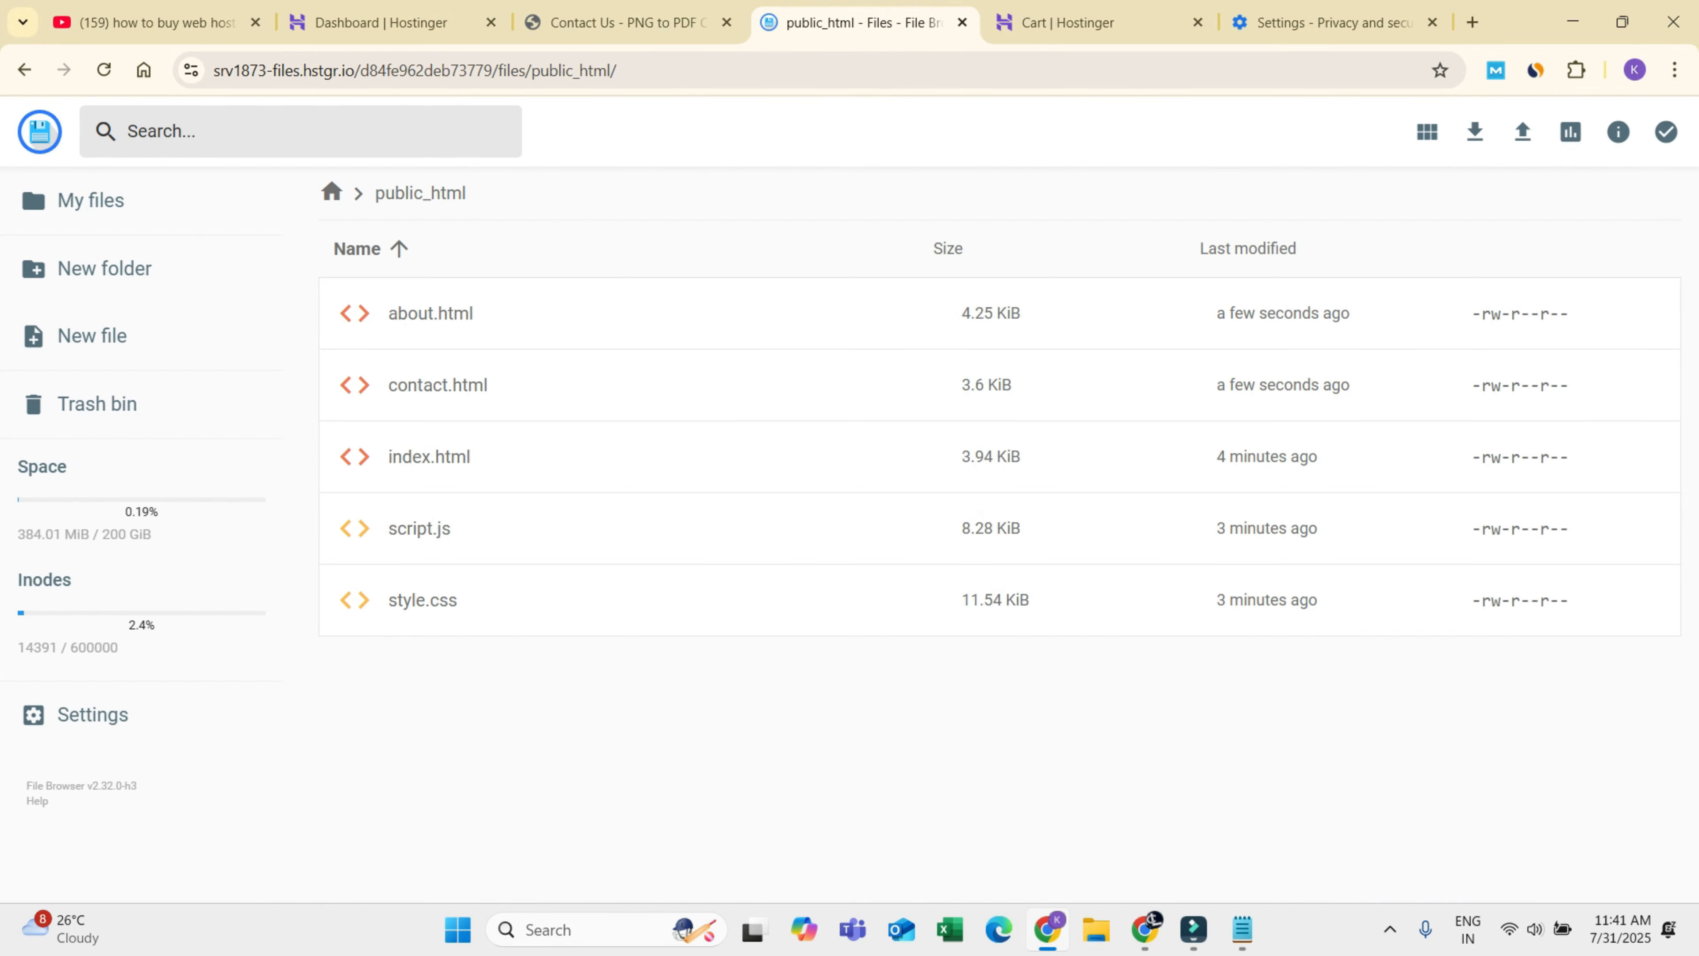
pyautogui.hotkey('alt', 'Tab')
pyautogui.click(1632, 222)
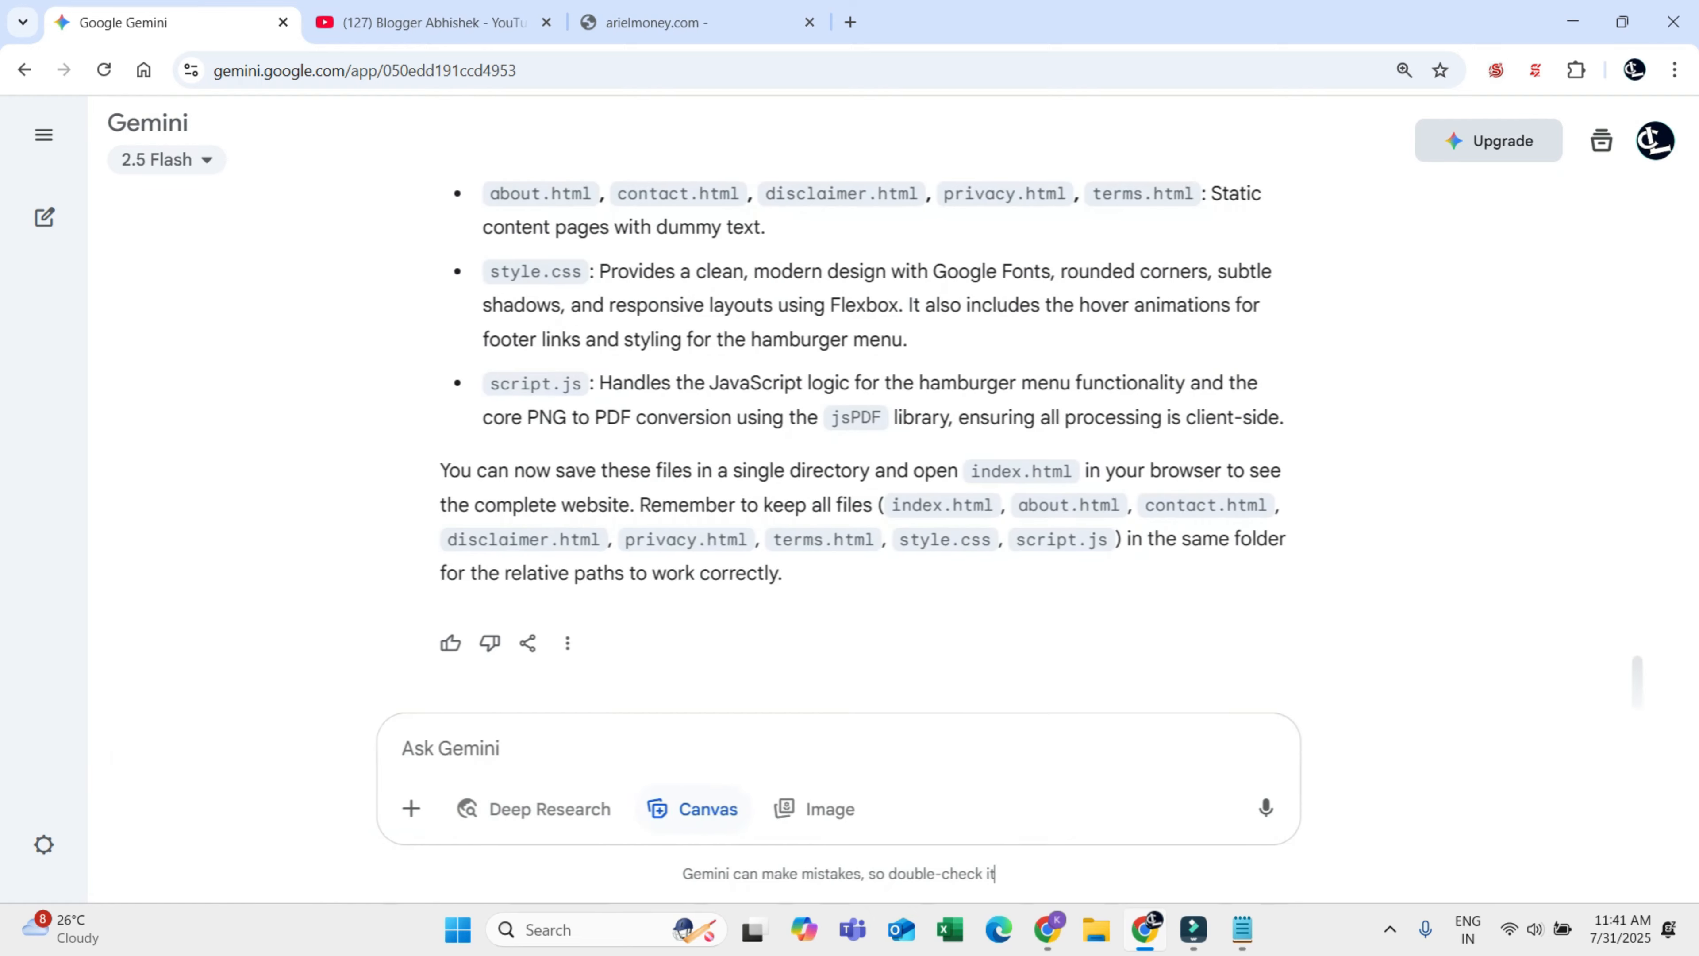
pyautogui.scroll(8, 923, 402)
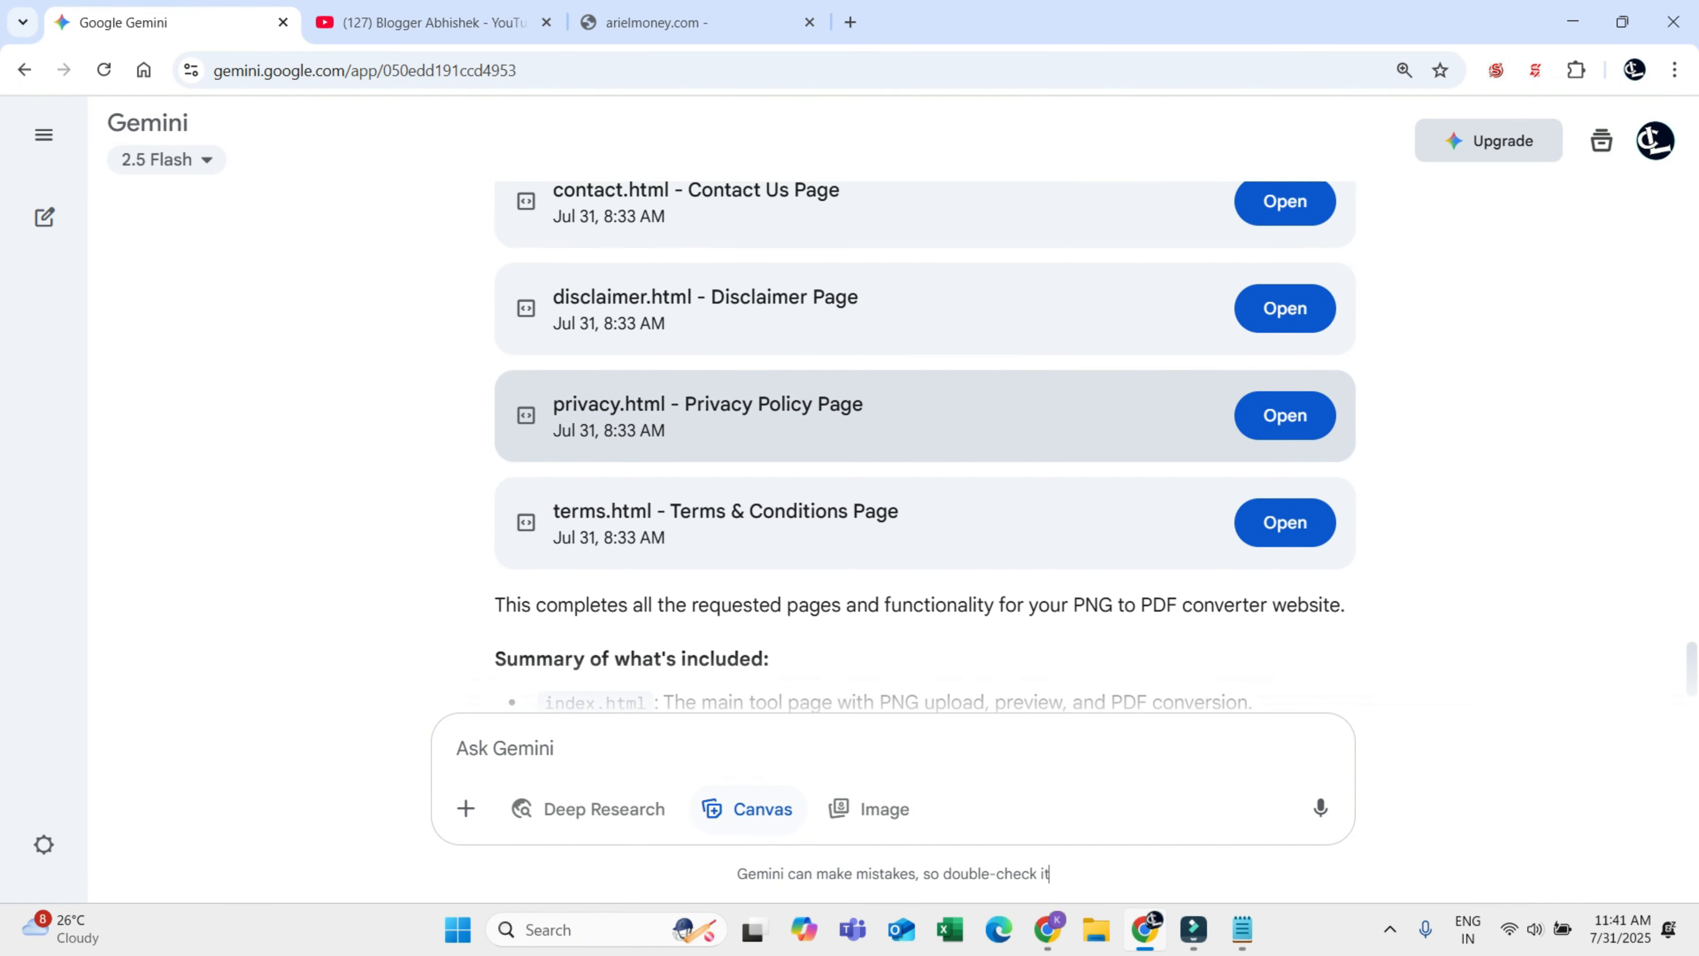
pyautogui.click(1284, 307)
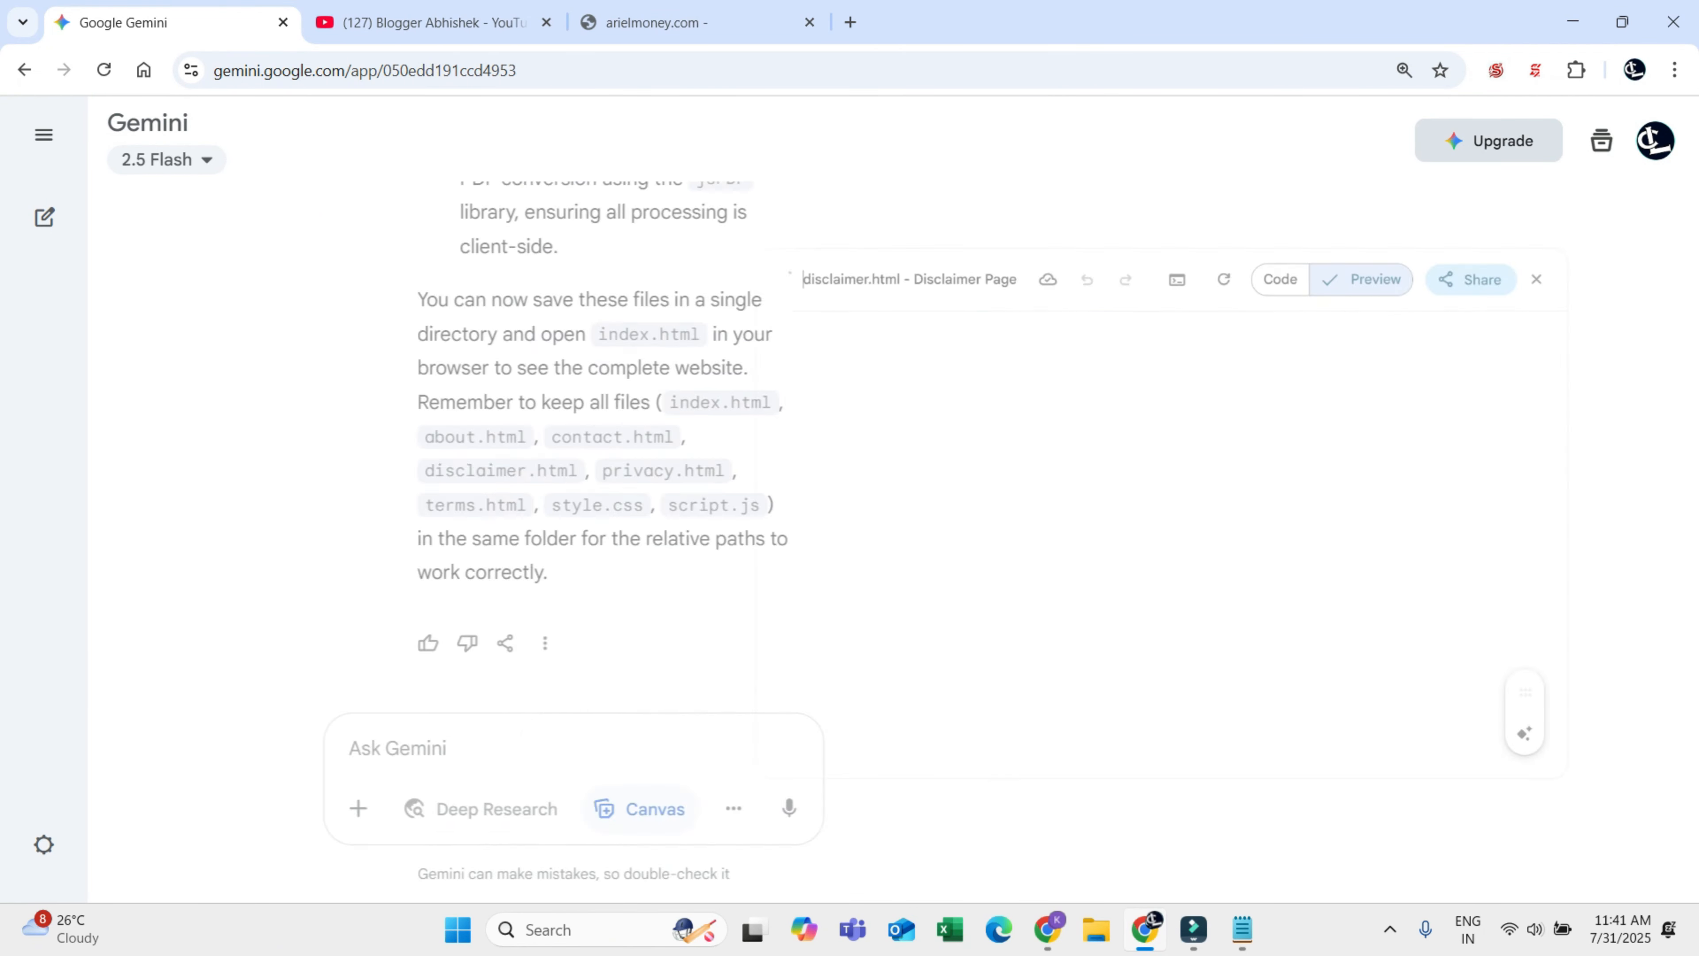
pyautogui.moveTo(713, 222); pyautogui.dragTo(834, 221)
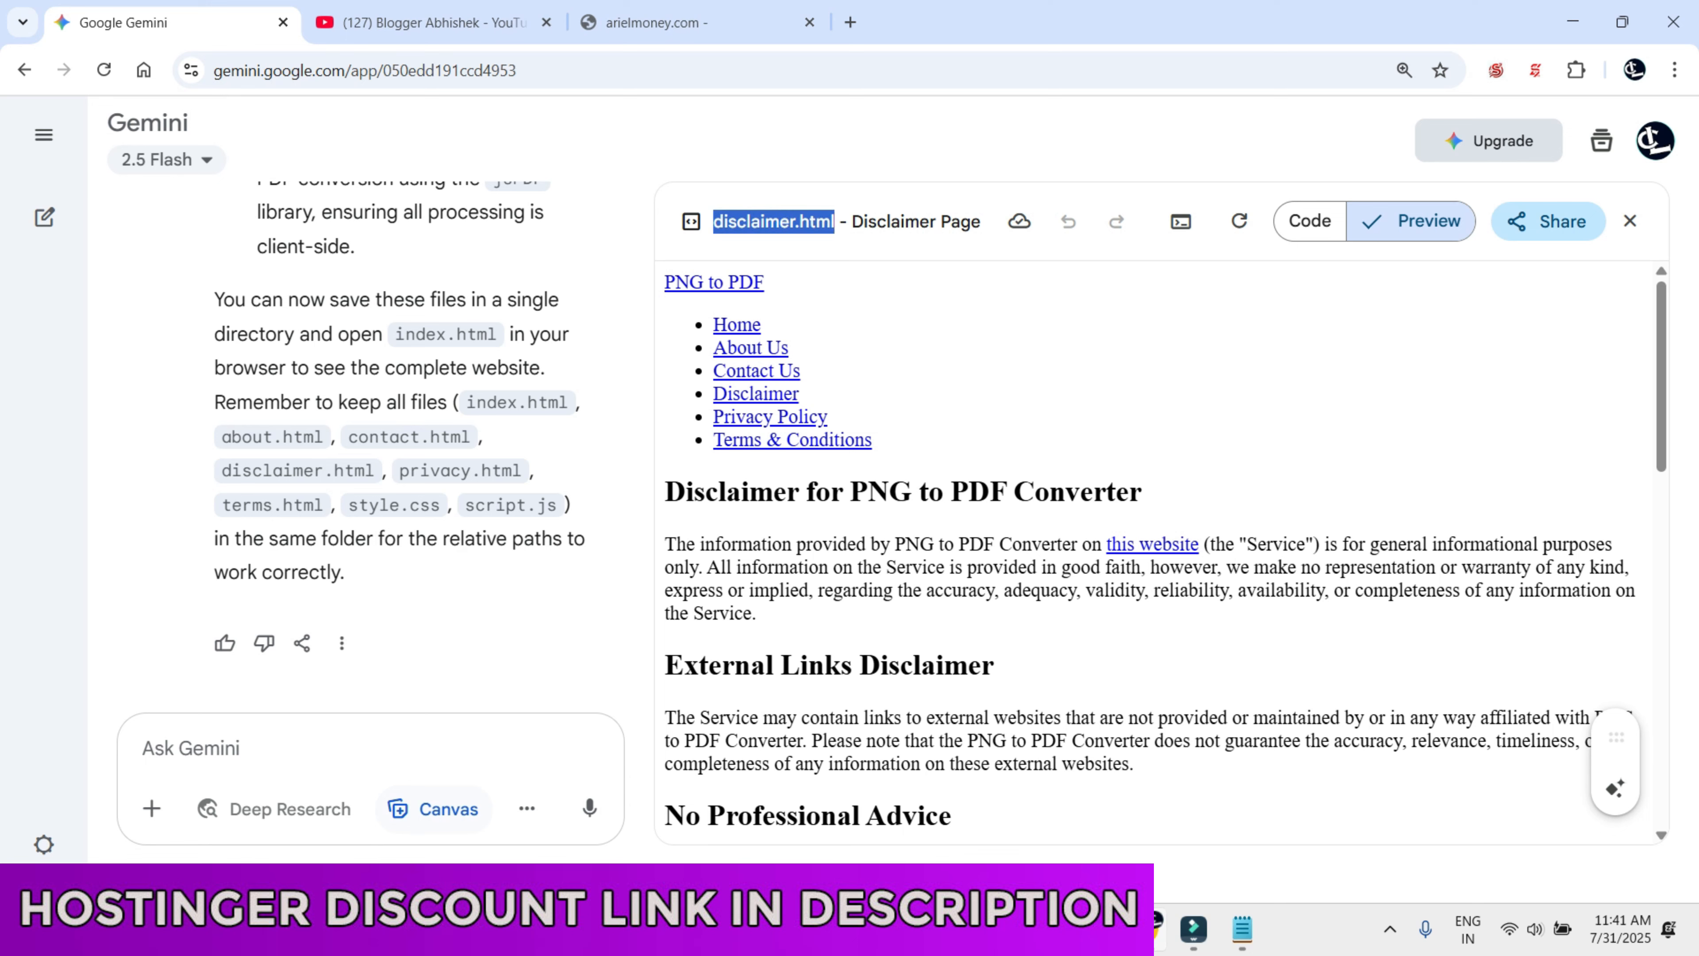
pyautogui.hotkey('alt', 'Tab')
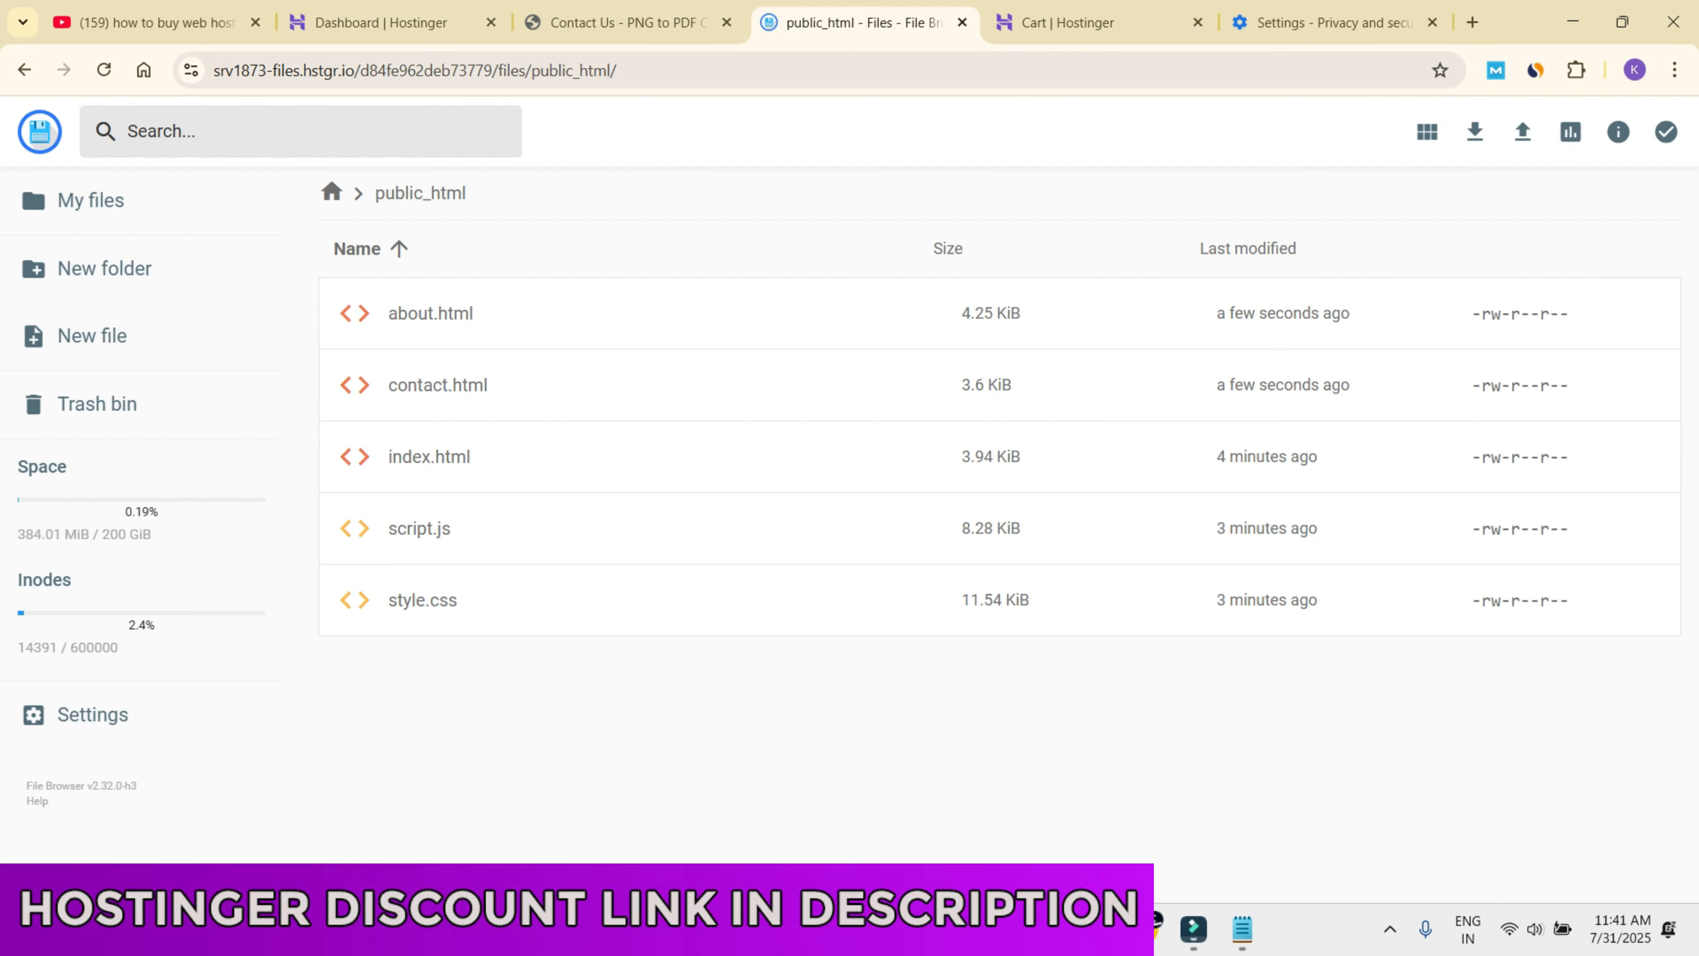
pyautogui.click(91, 335)
pyautogui.hotkey('ctrl', 'v')
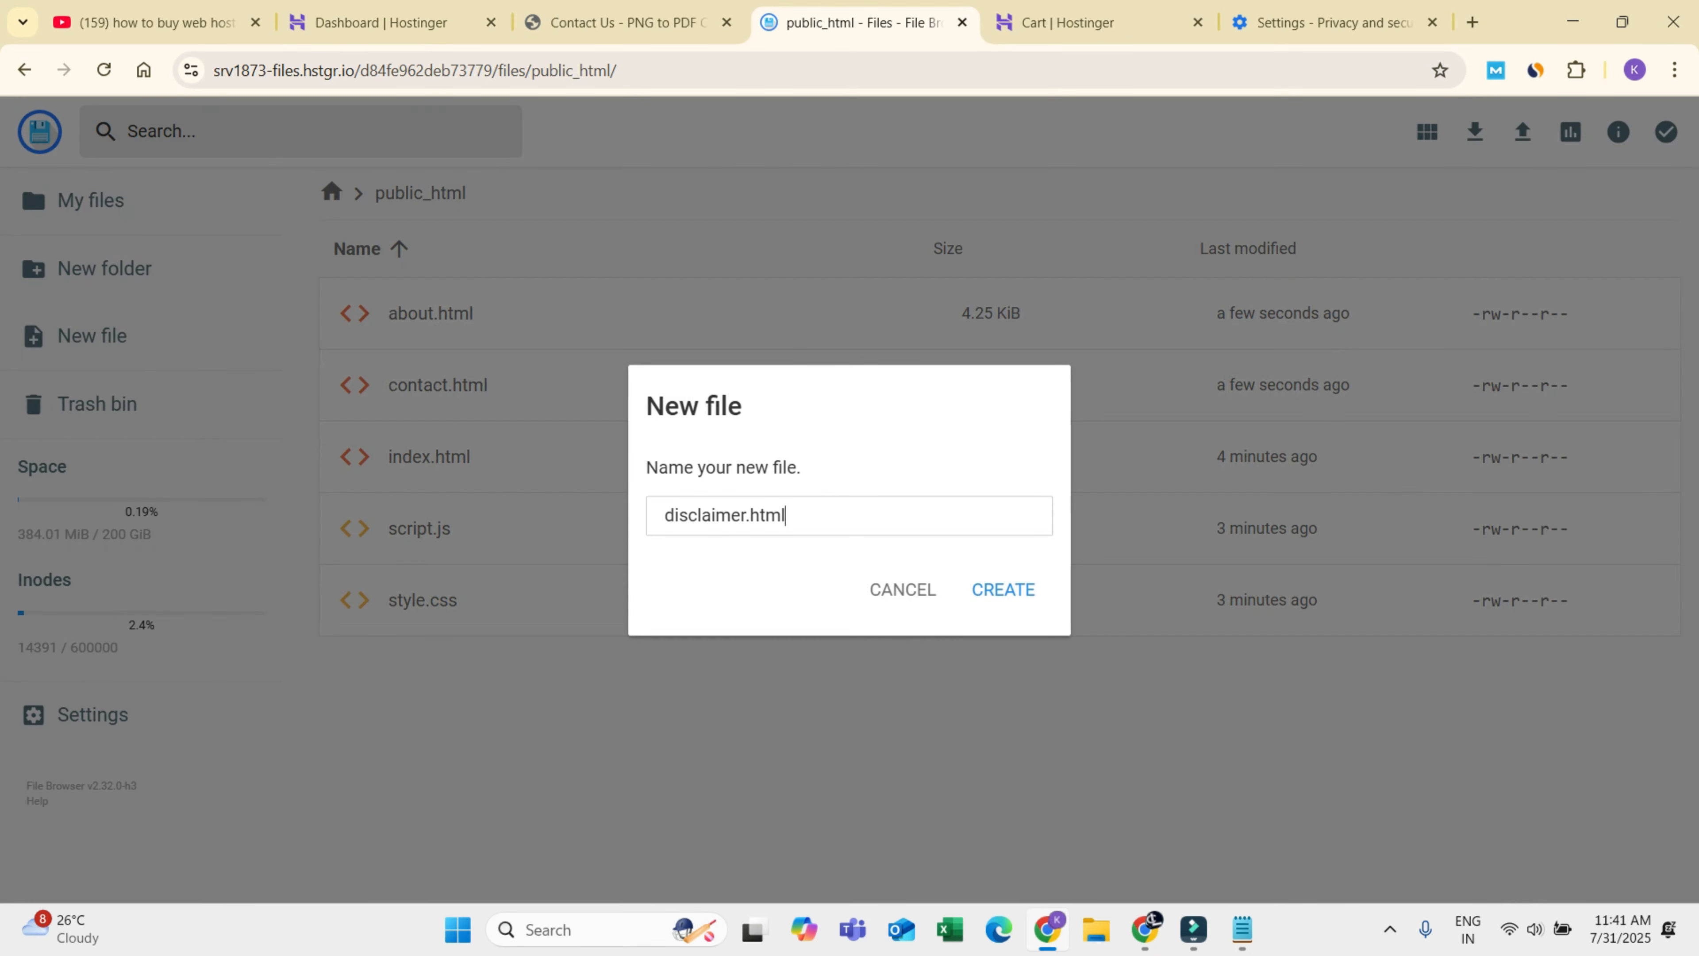
pyautogui.click(1002, 589)
# Step: Show Gemini's Disclaimer page as code, copy its entire source into disclaimer.html, save the file and close it
pyautogui.hotkey('alt', 'Tab')
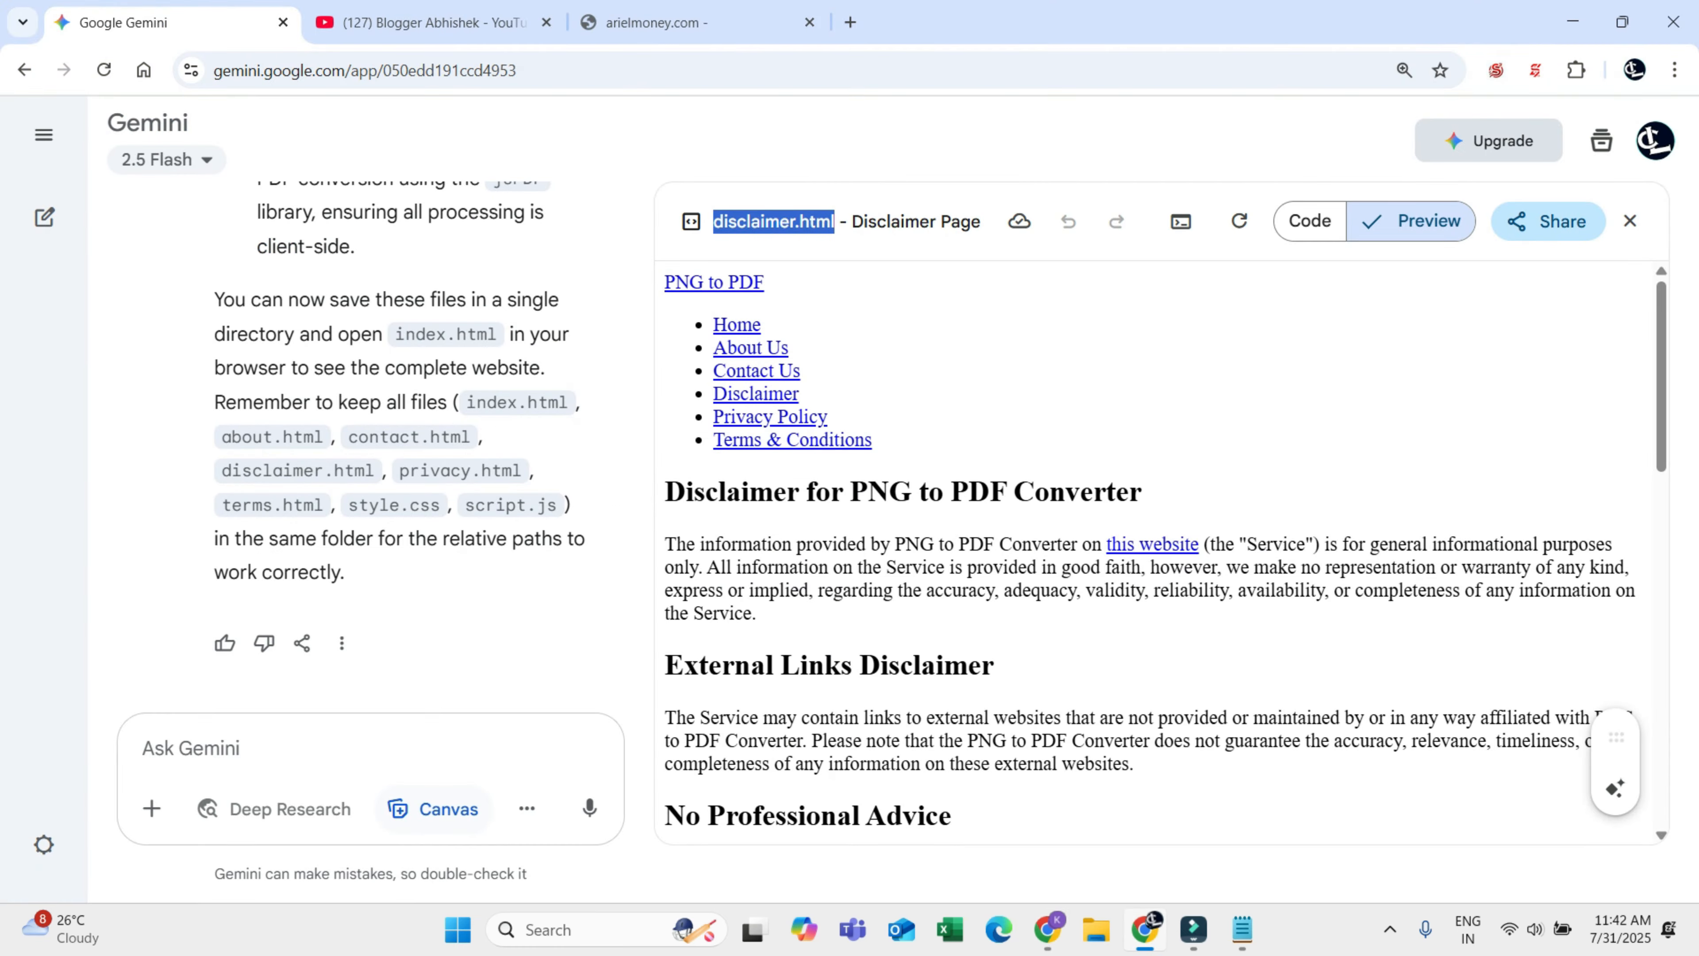
pyautogui.click(1291, 223)
pyautogui.hotkey('ctrl', 'a')
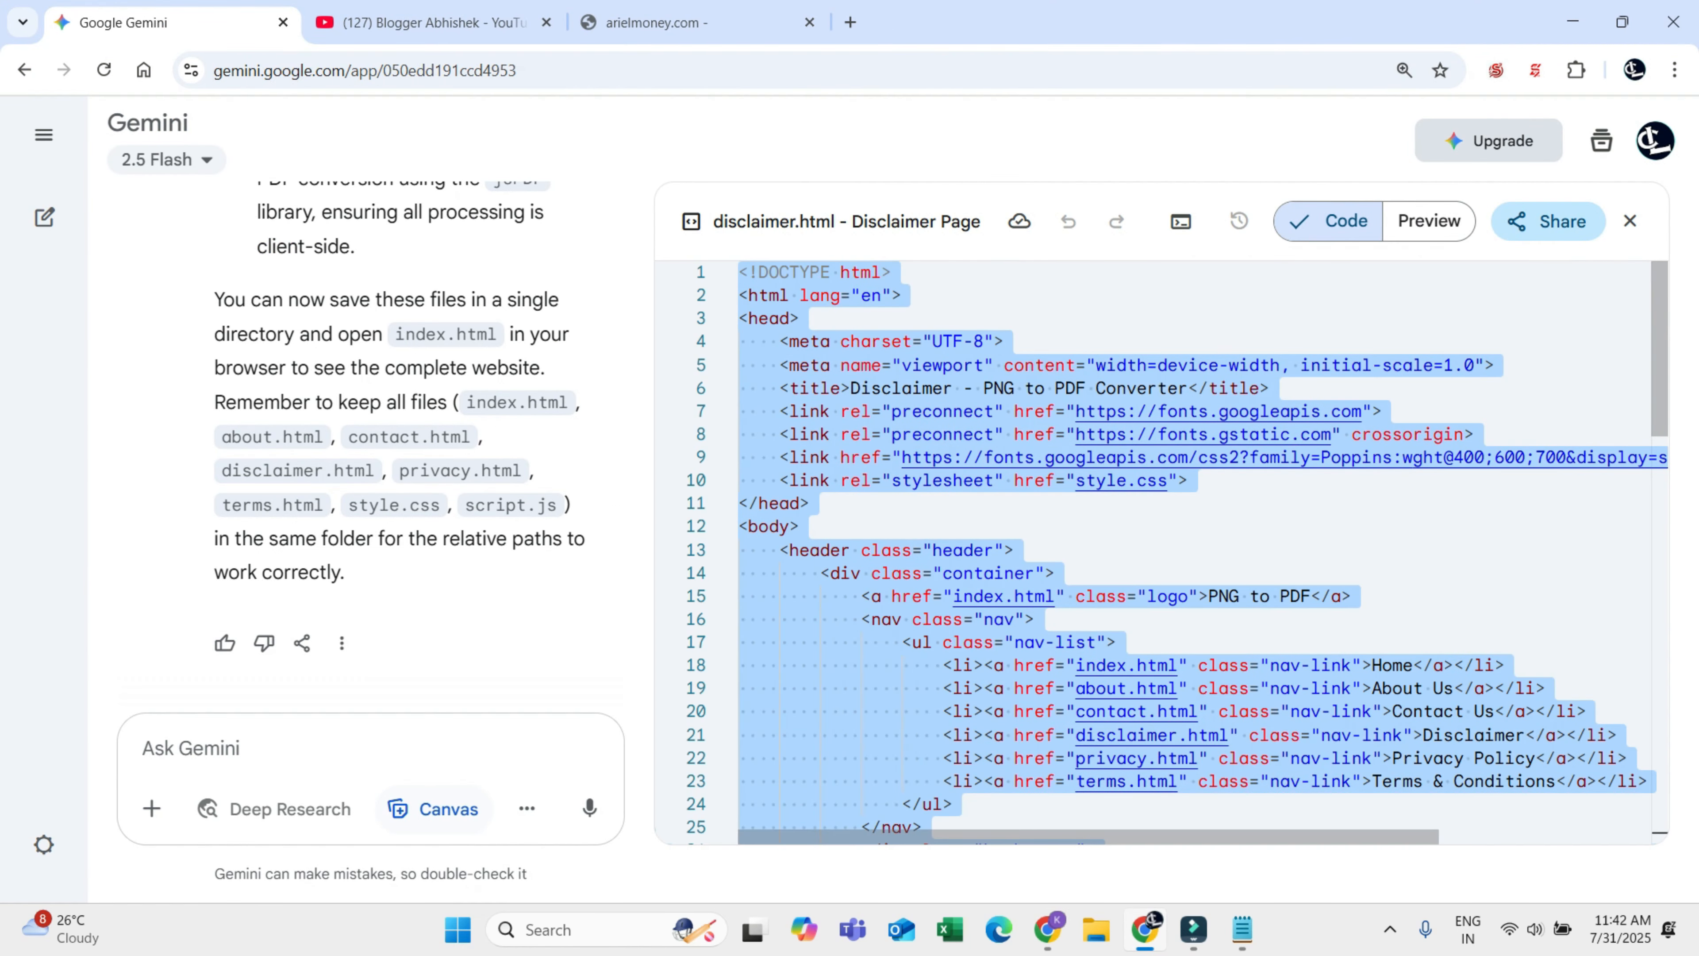
pyautogui.hotkey('ctrl', 'c')
pyautogui.hotkey('alt', 'Tab')
pyautogui.hotkey('ctrl', 'v')
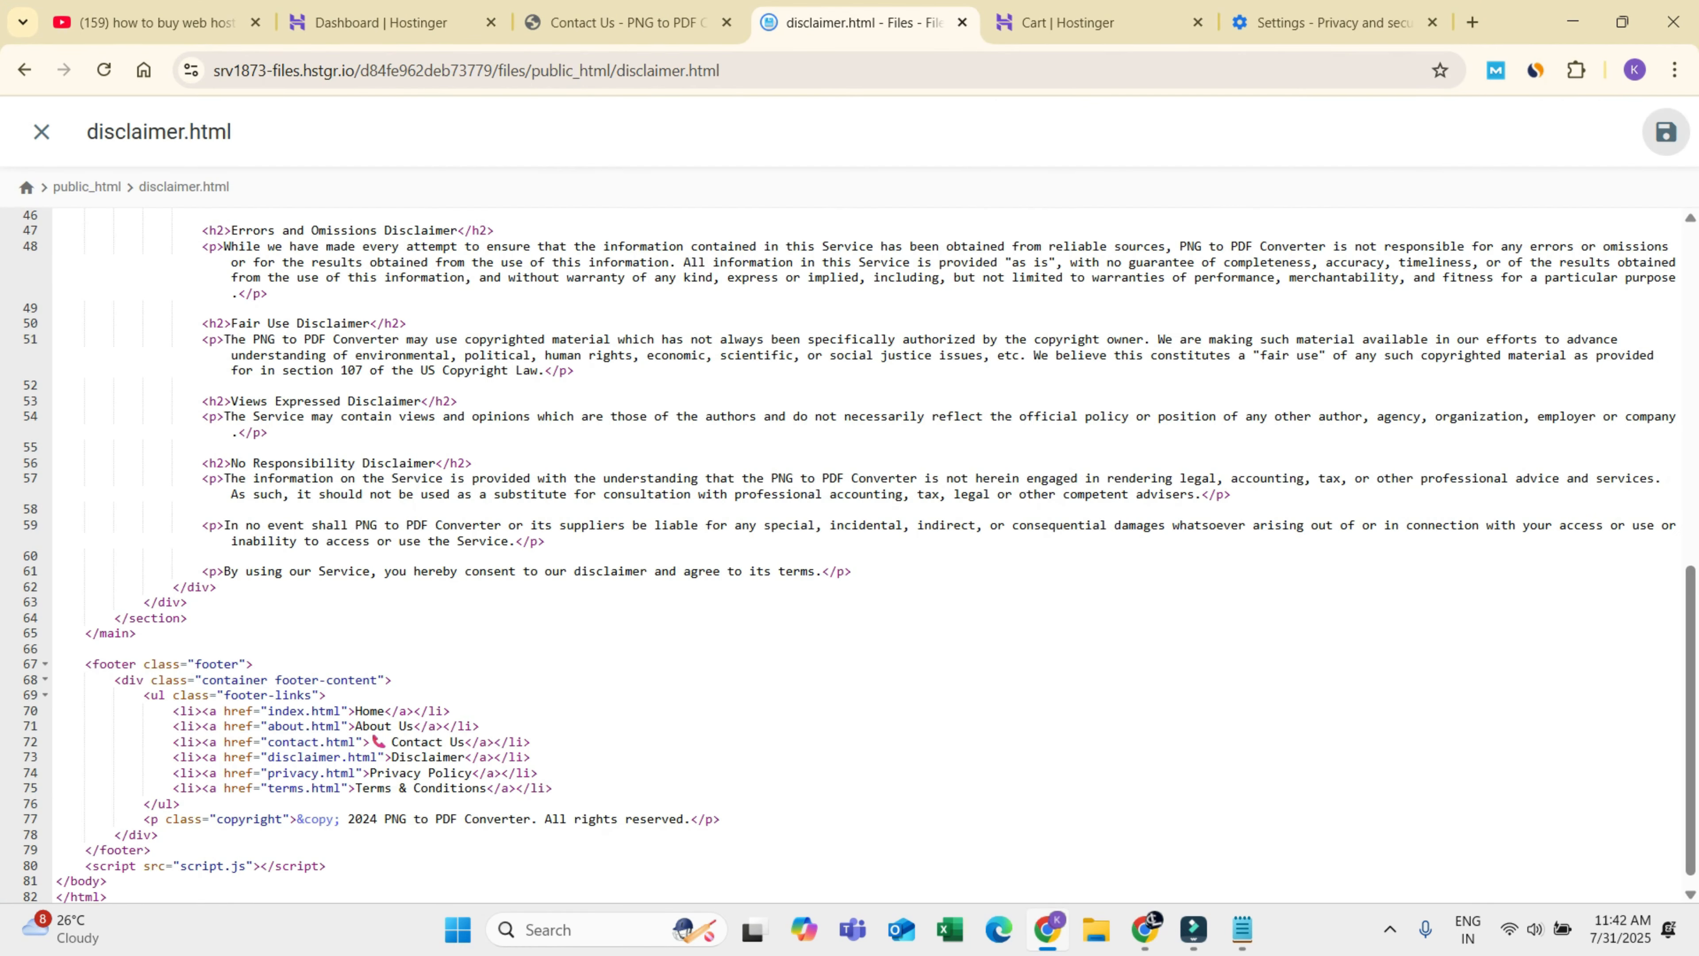
pyautogui.click(1665, 132)
pyautogui.click(42, 132)
# Step: Copy the Privacy Policy page's file name from Gemini and create a new file named privacy.html in public_html
pyautogui.click(95, 334)
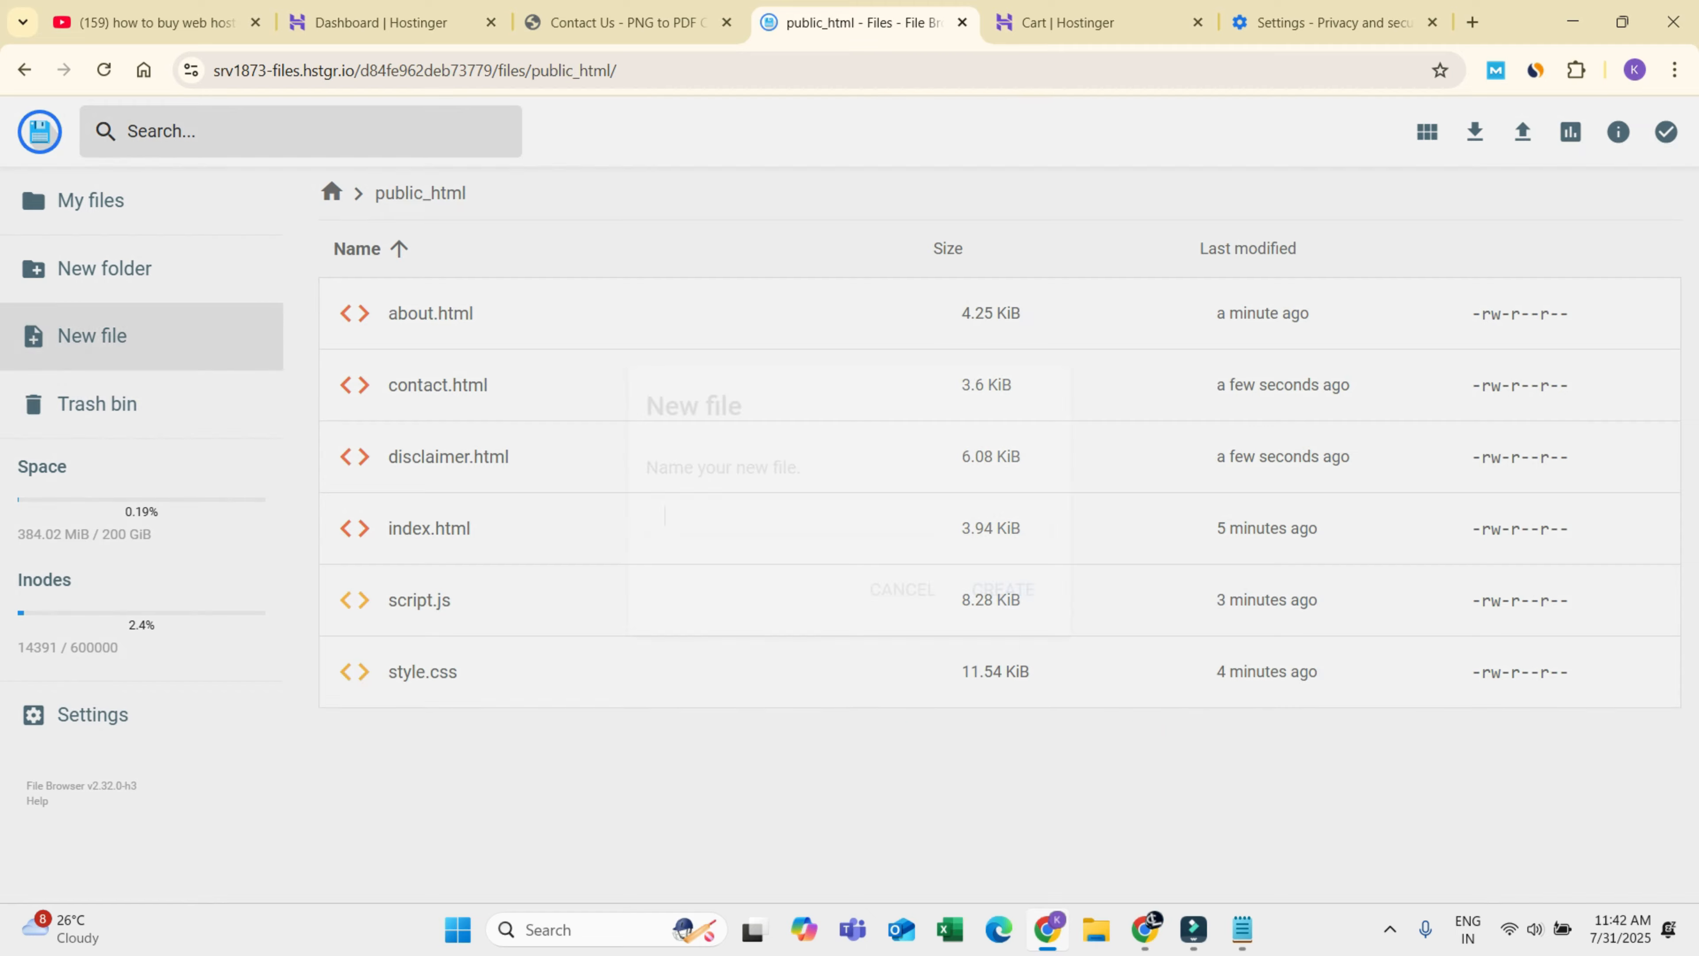
pyautogui.hotkey('alt', 'Tab')
pyautogui.hotkey('ctrl', 'a')
pyautogui.click(1630, 221)
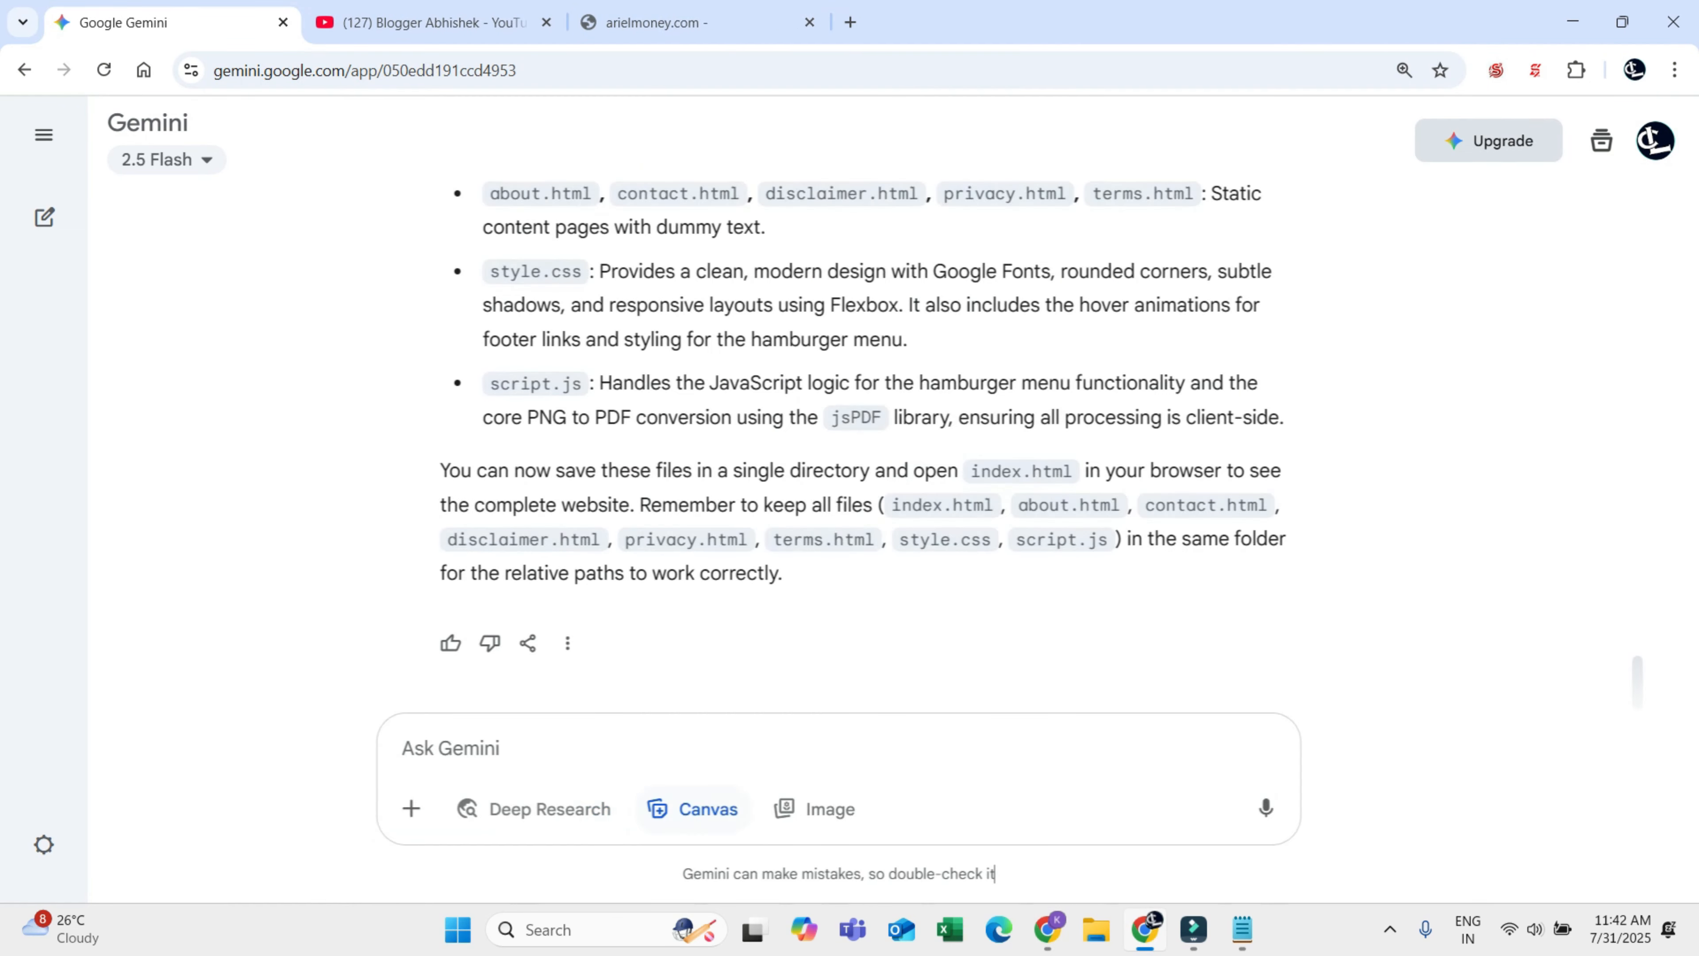
pyautogui.scroll(-2, 923, 535)
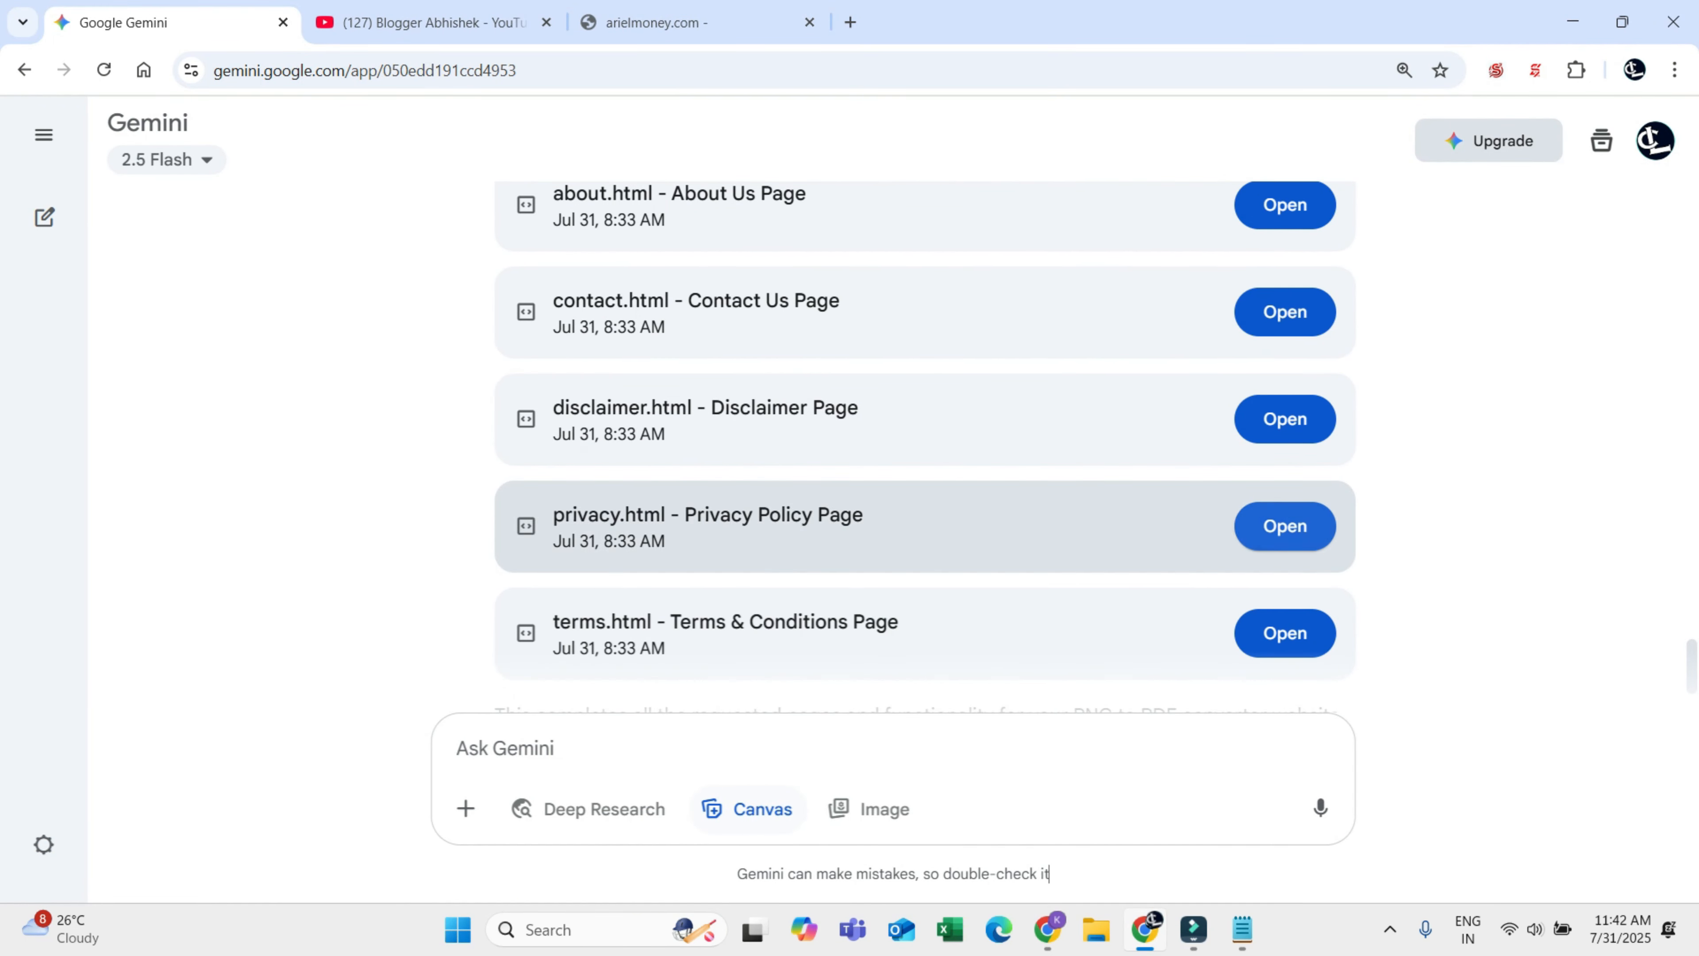
pyautogui.click(1285, 524)
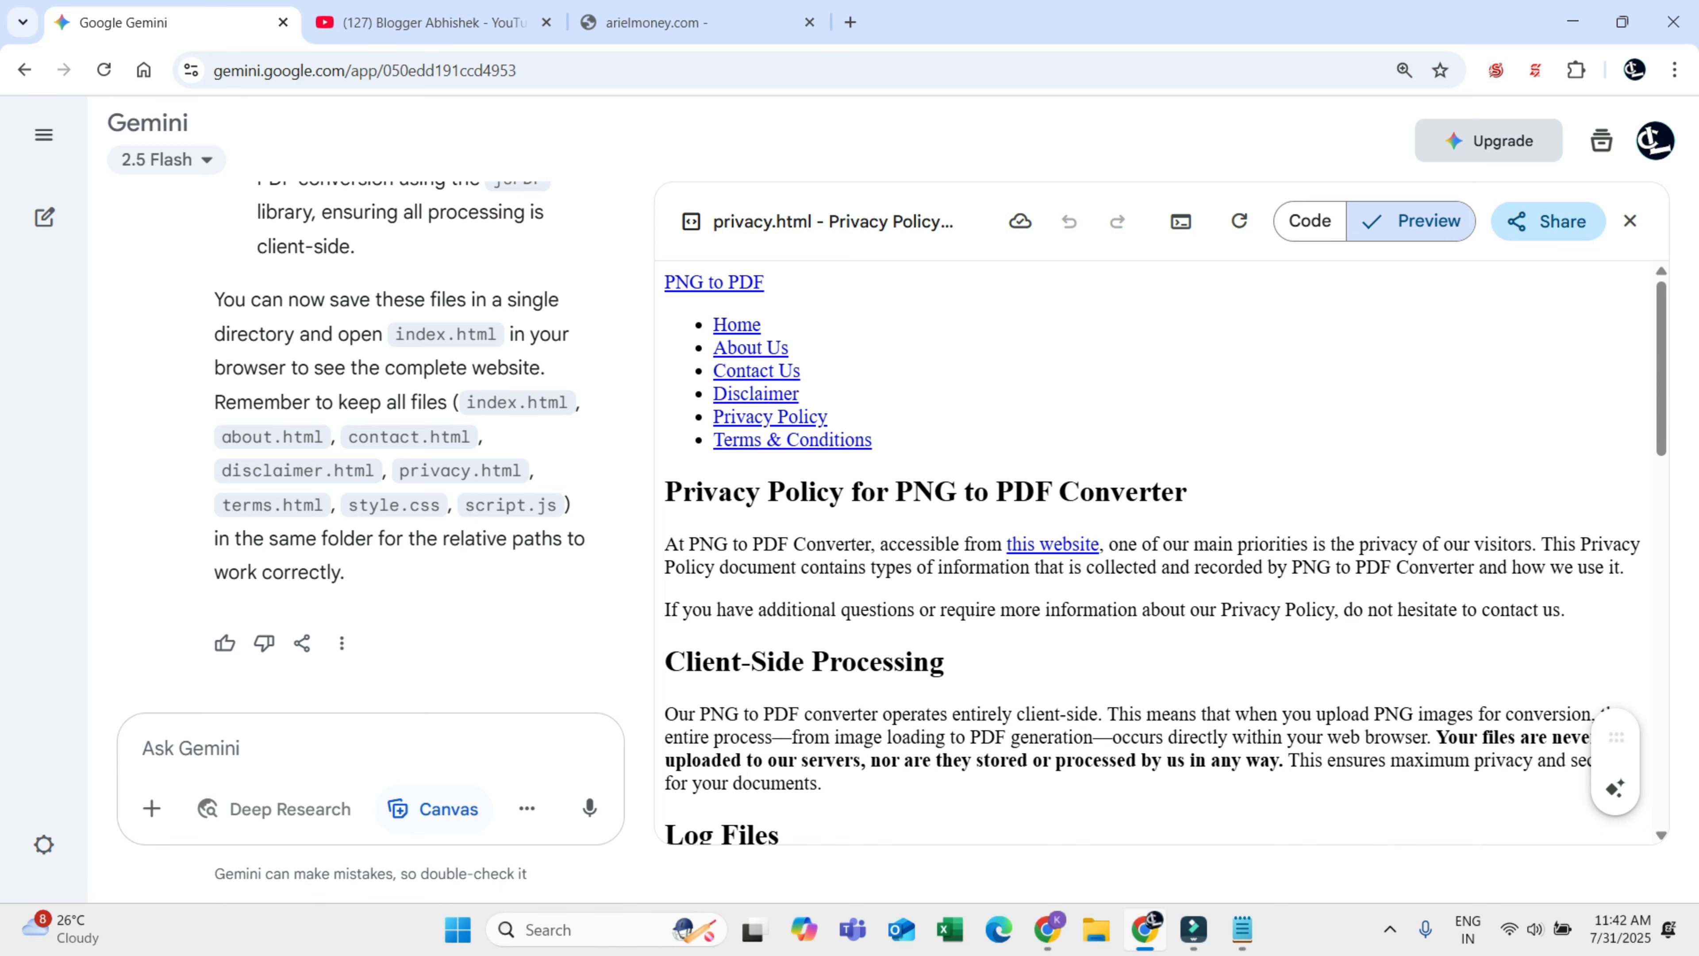
pyautogui.moveTo(713, 222); pyautogui.dragTo(811, 222)
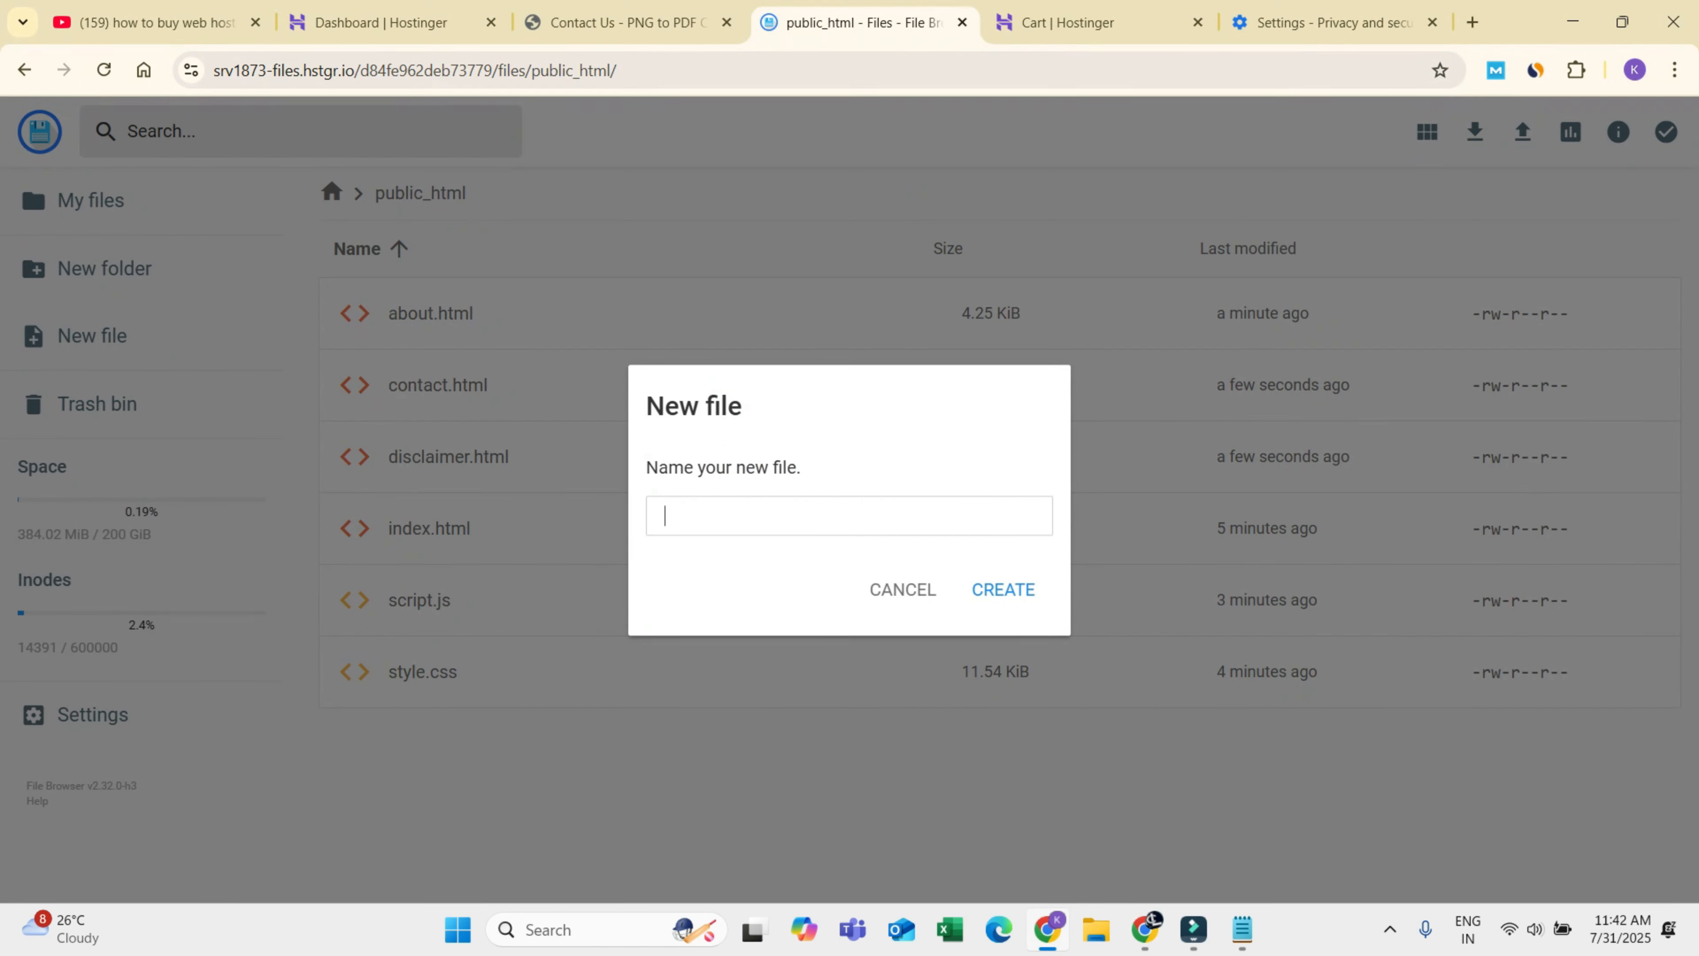
pyautogui.hotkey('ctrl', 'v')
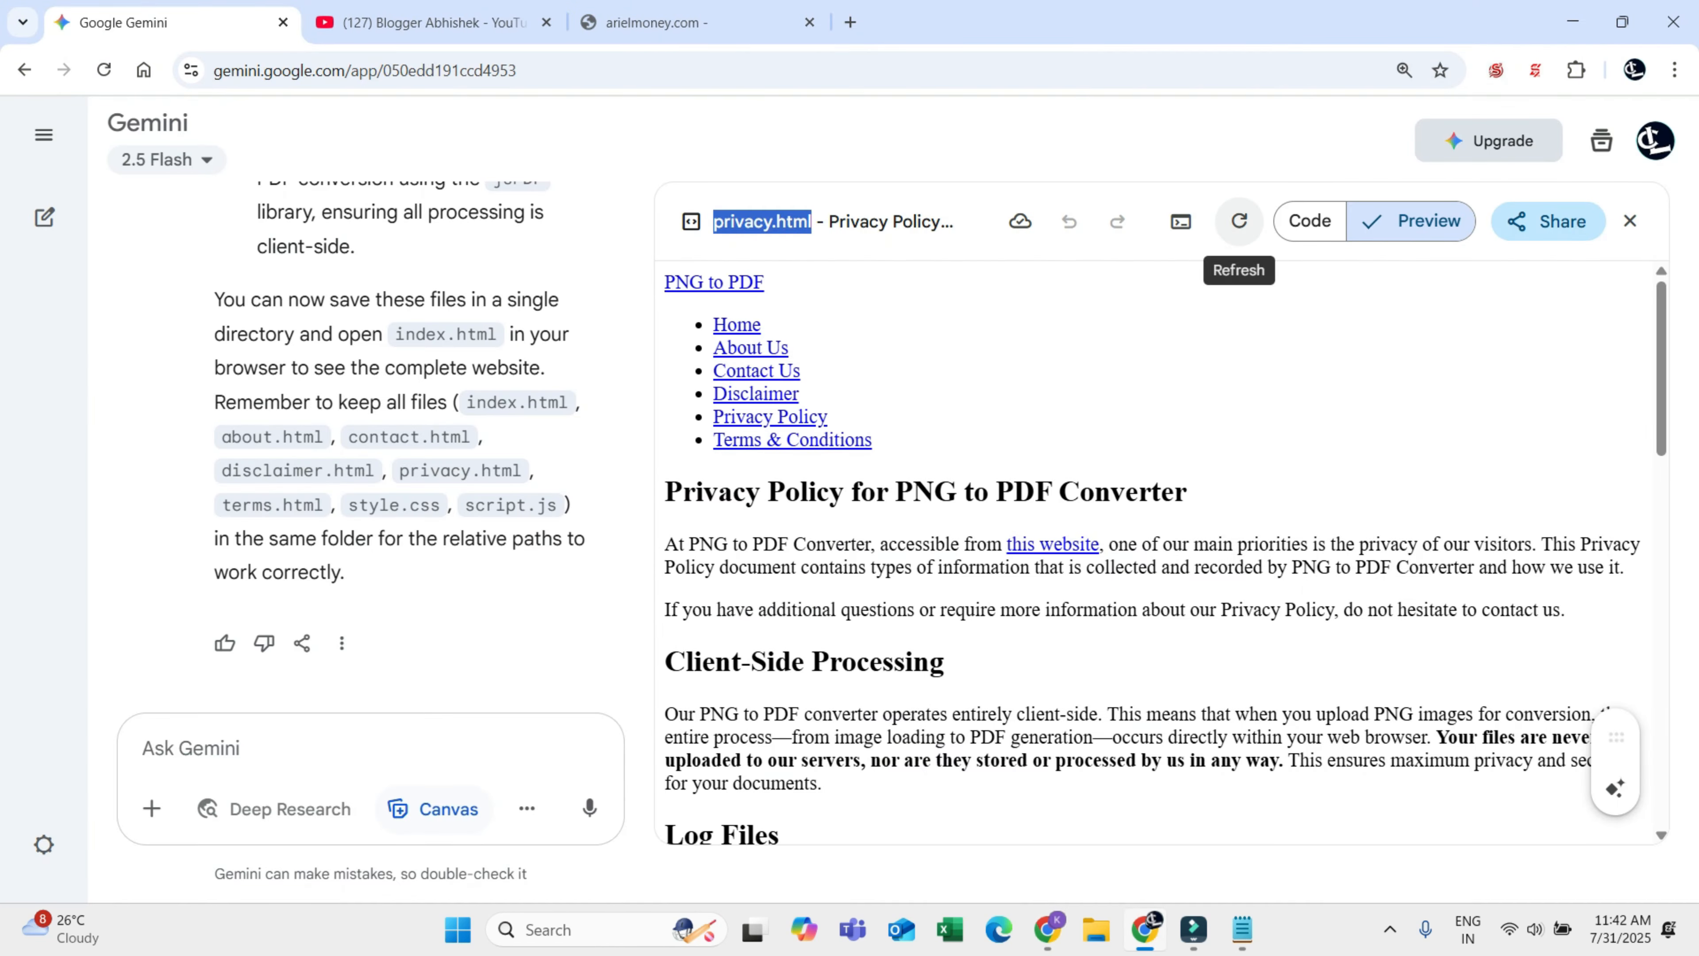
# Step: Show Gemini's Privacy Policy page as code, copy its entire source into privacy.html, save the file and close it
pyautogui.click(1310, 221)
pyautogui.hotkey('ctrl', 'a')
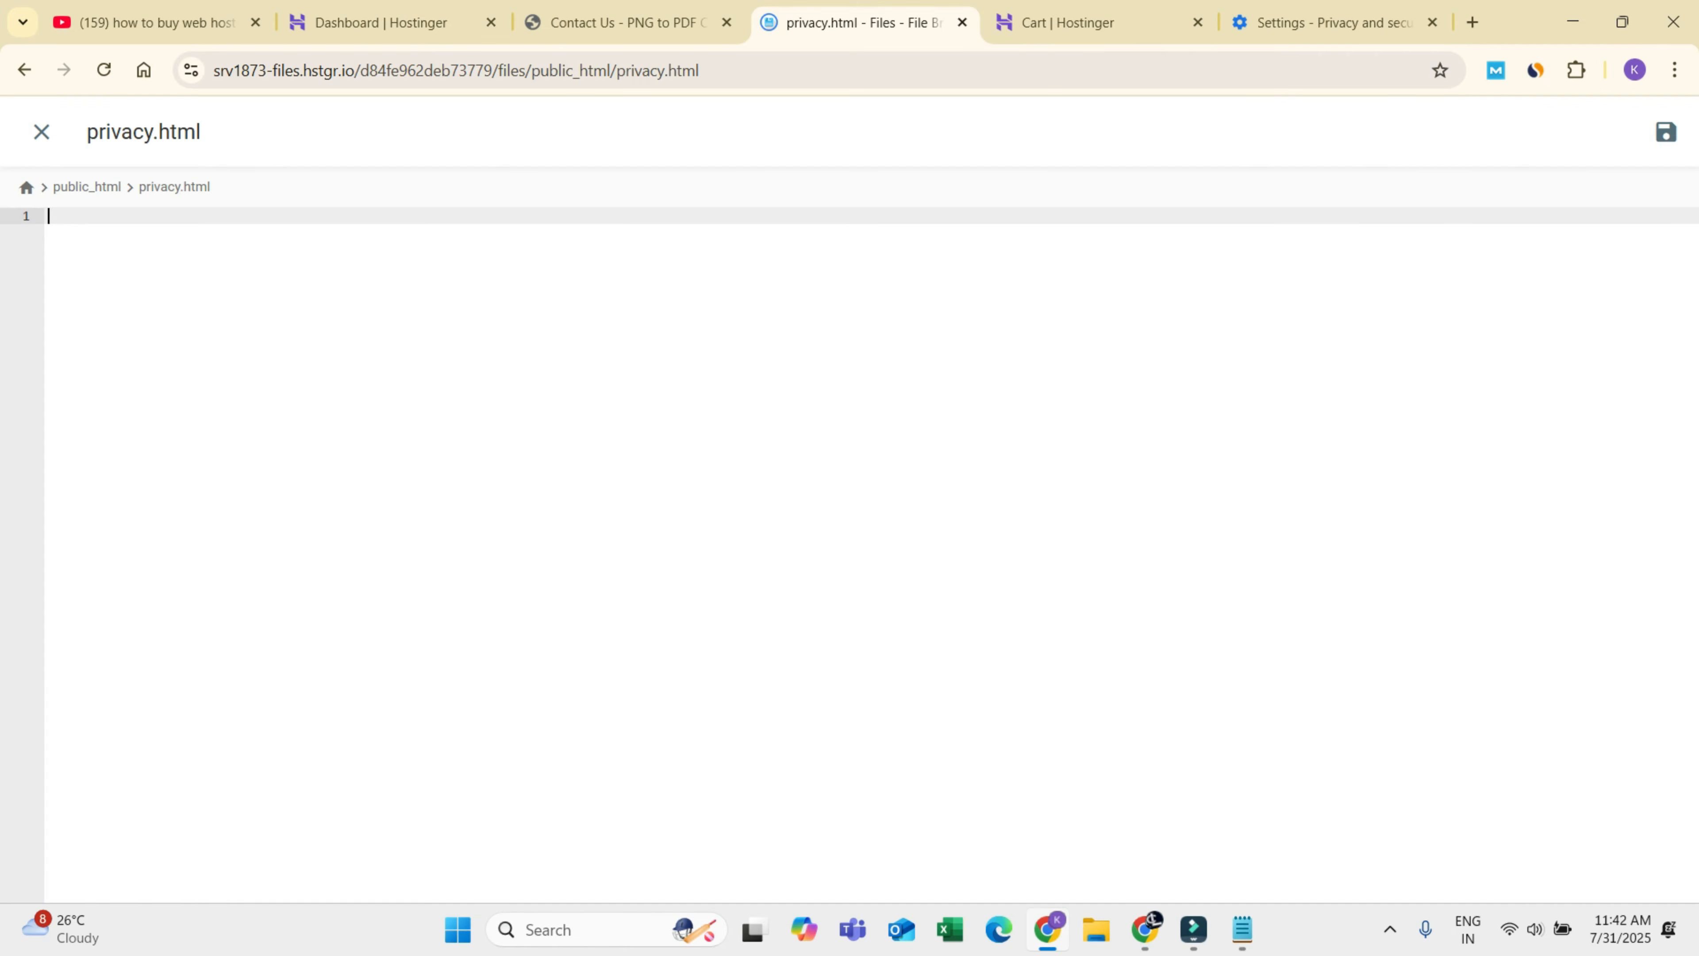
pyautogui.hotkey('ctrl', 'v')
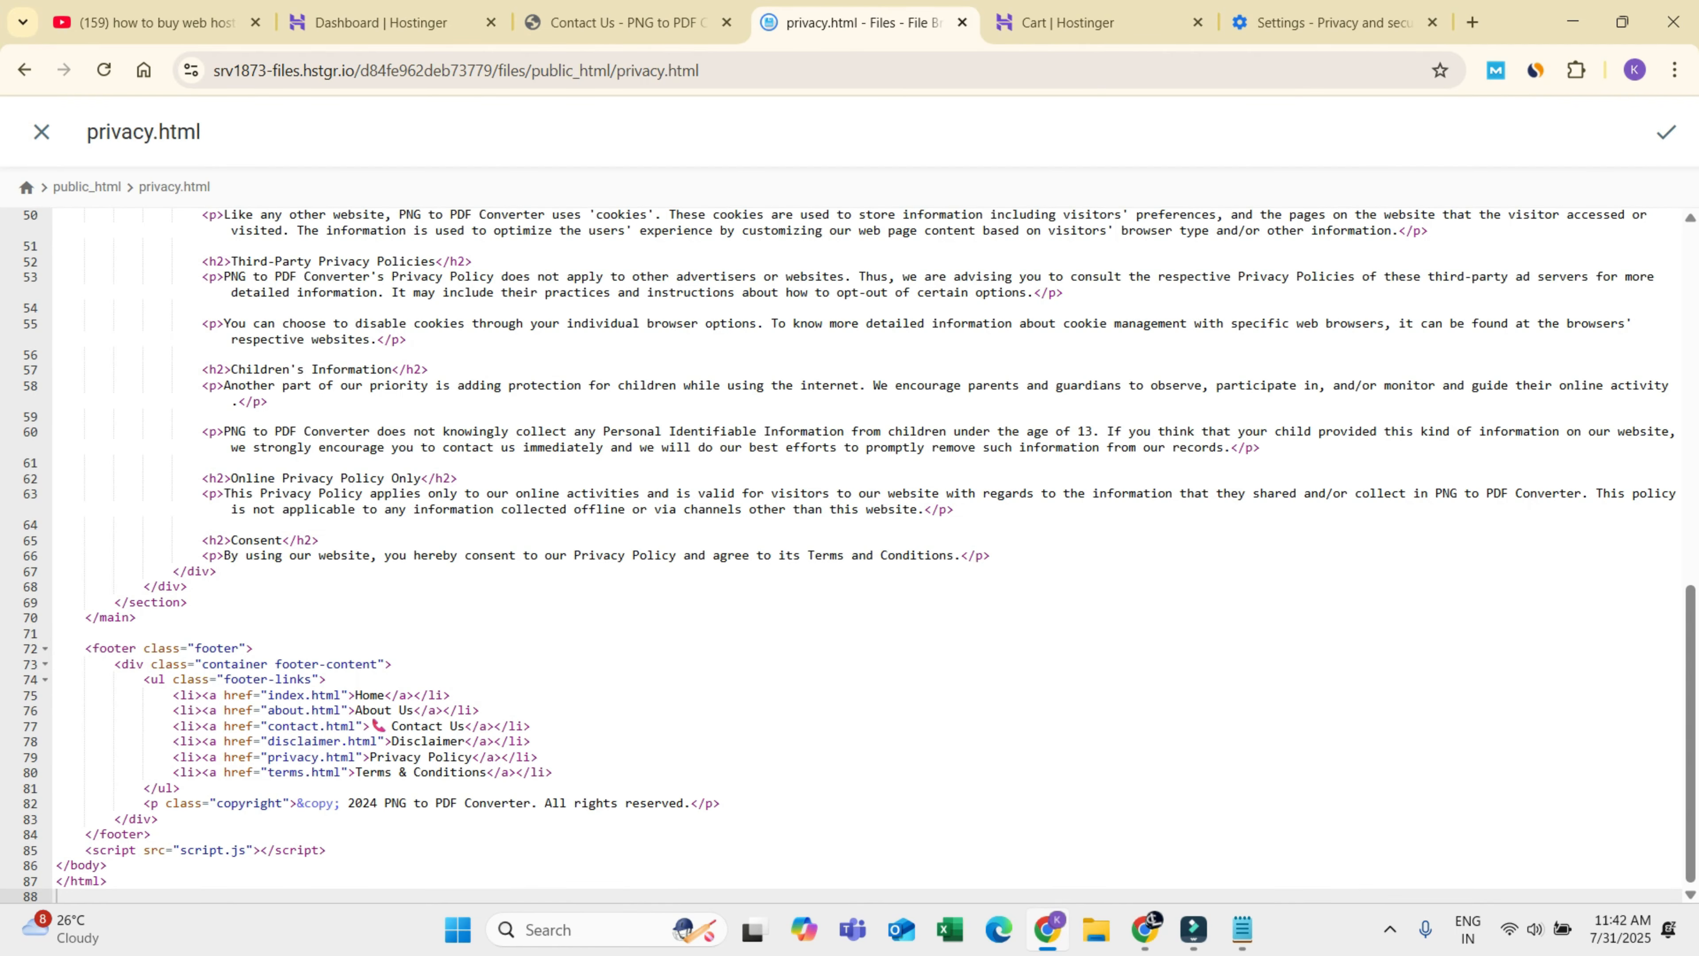
pyautogui.click(41, 132)
# Step: Copy the Terms & Conditions page's file name from Gemini and create a new file named terms.html in public_html
pyautogui.hotkey('alt', 'Tab')
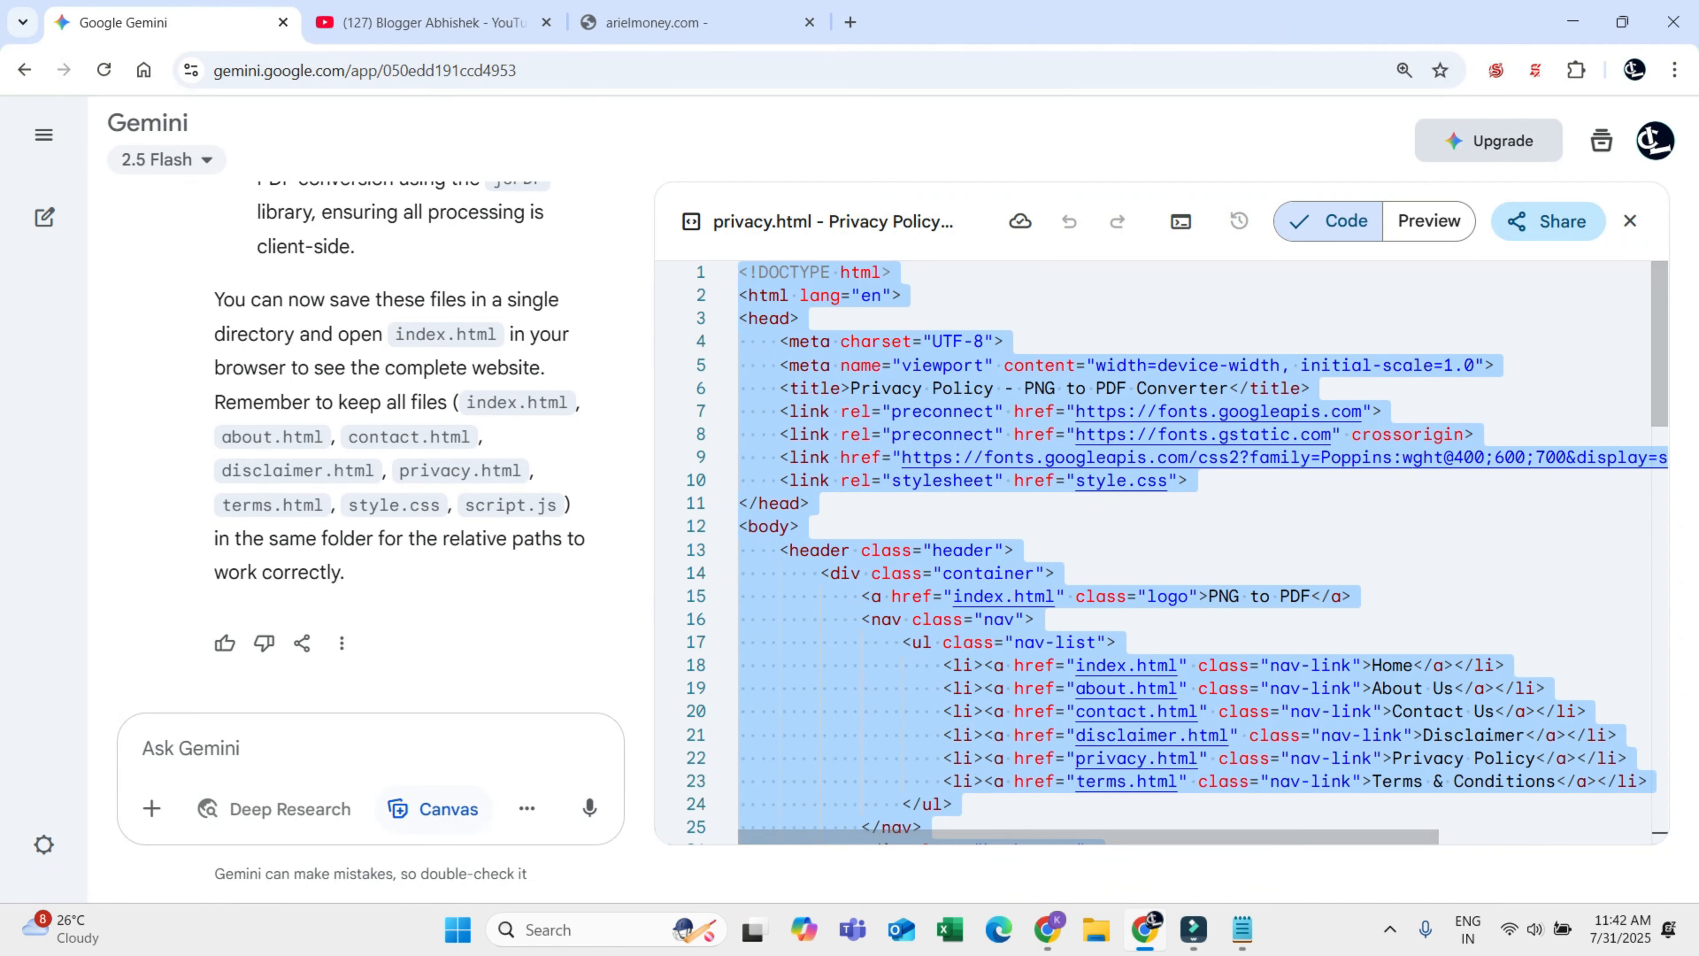
pyautogui.click(1630, 221)
pyautogui.scroll(6, 937, 415)
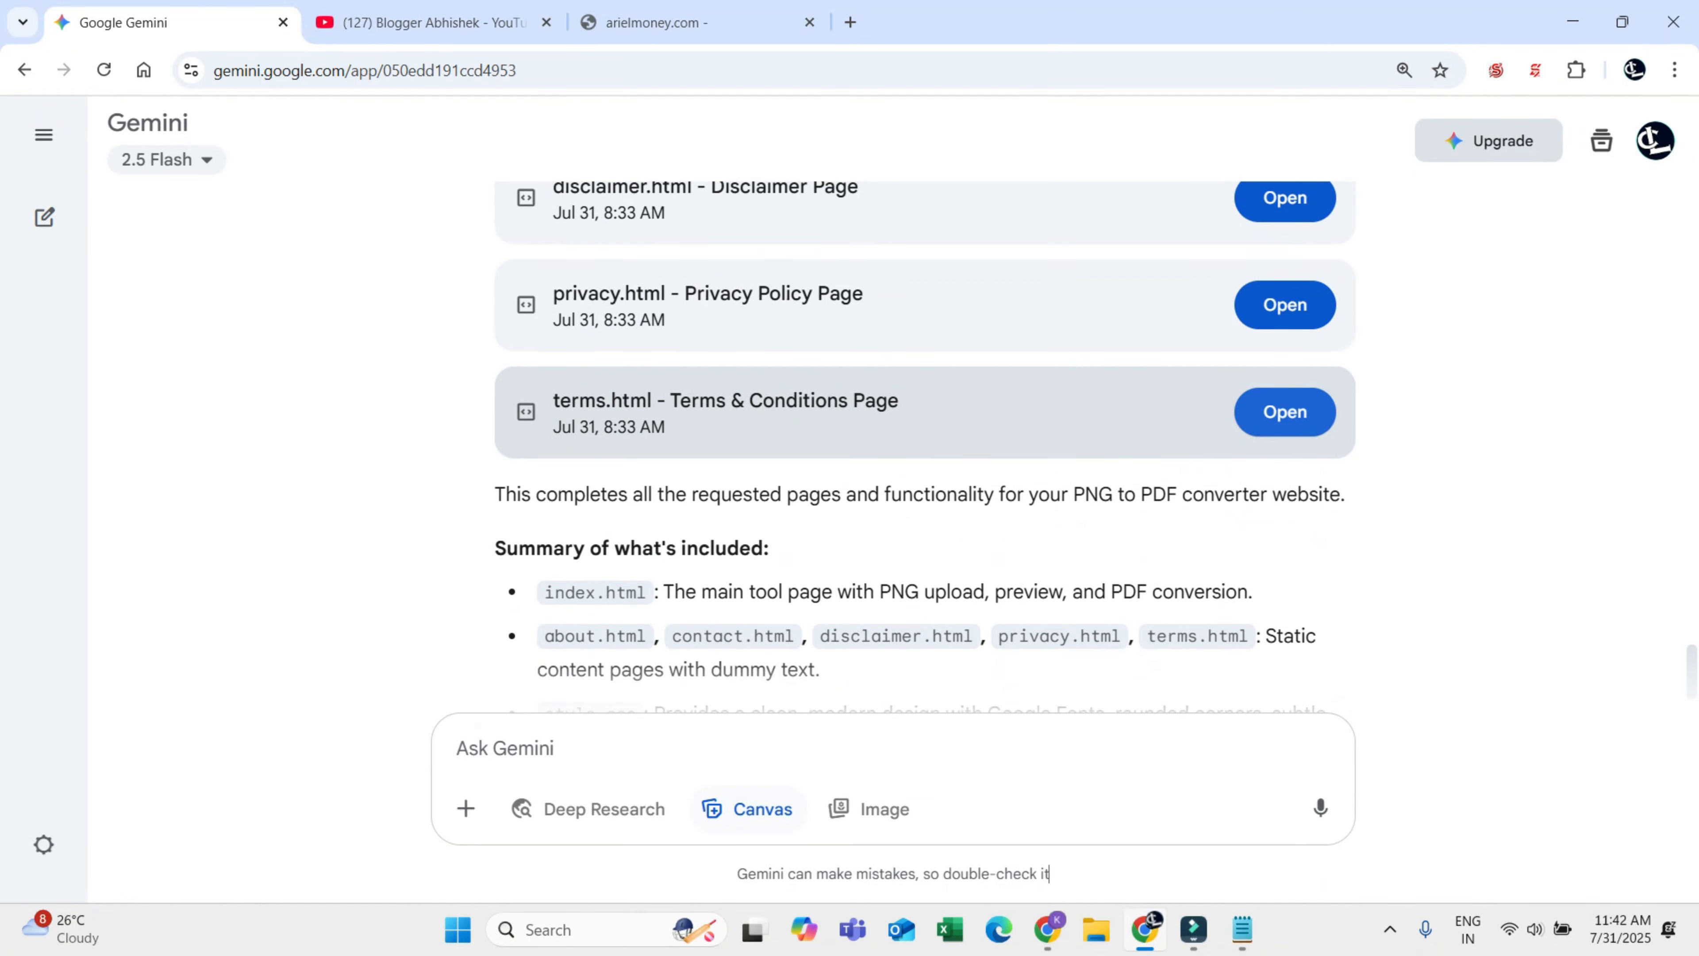
pyautogui.click(1285, 411)
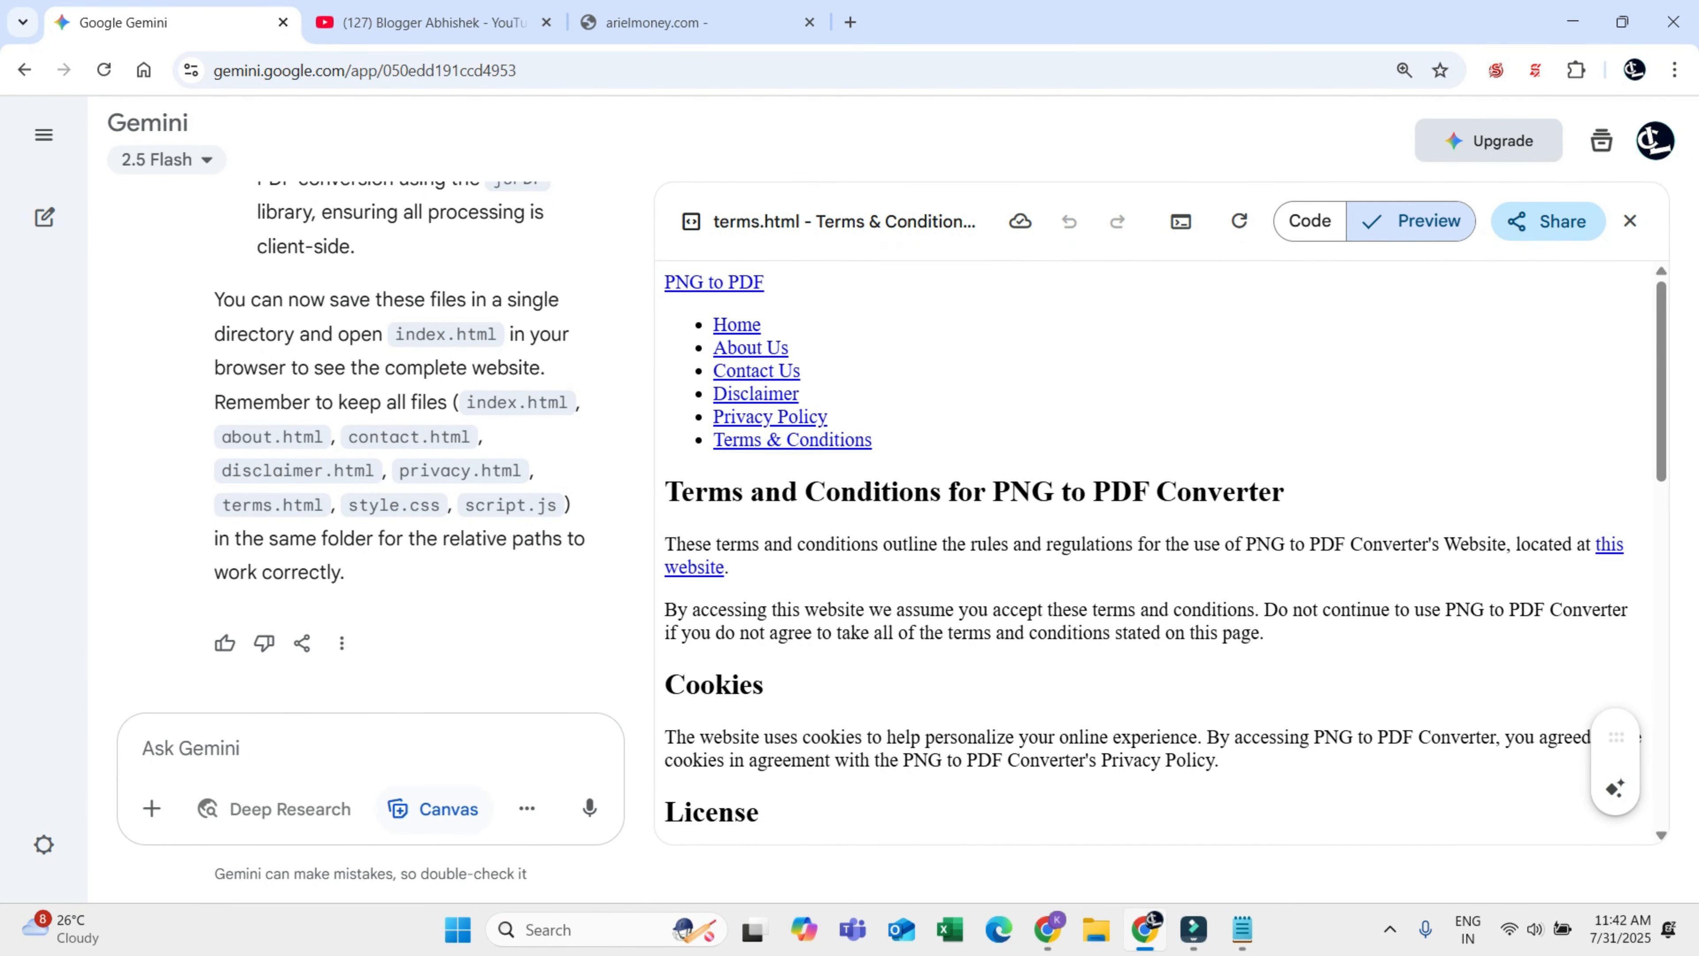
pyautogui.moveTo(714, 221); pyautogui.dragTo(795, 221)
pyautogui.hotkey('ctrl', 'c')
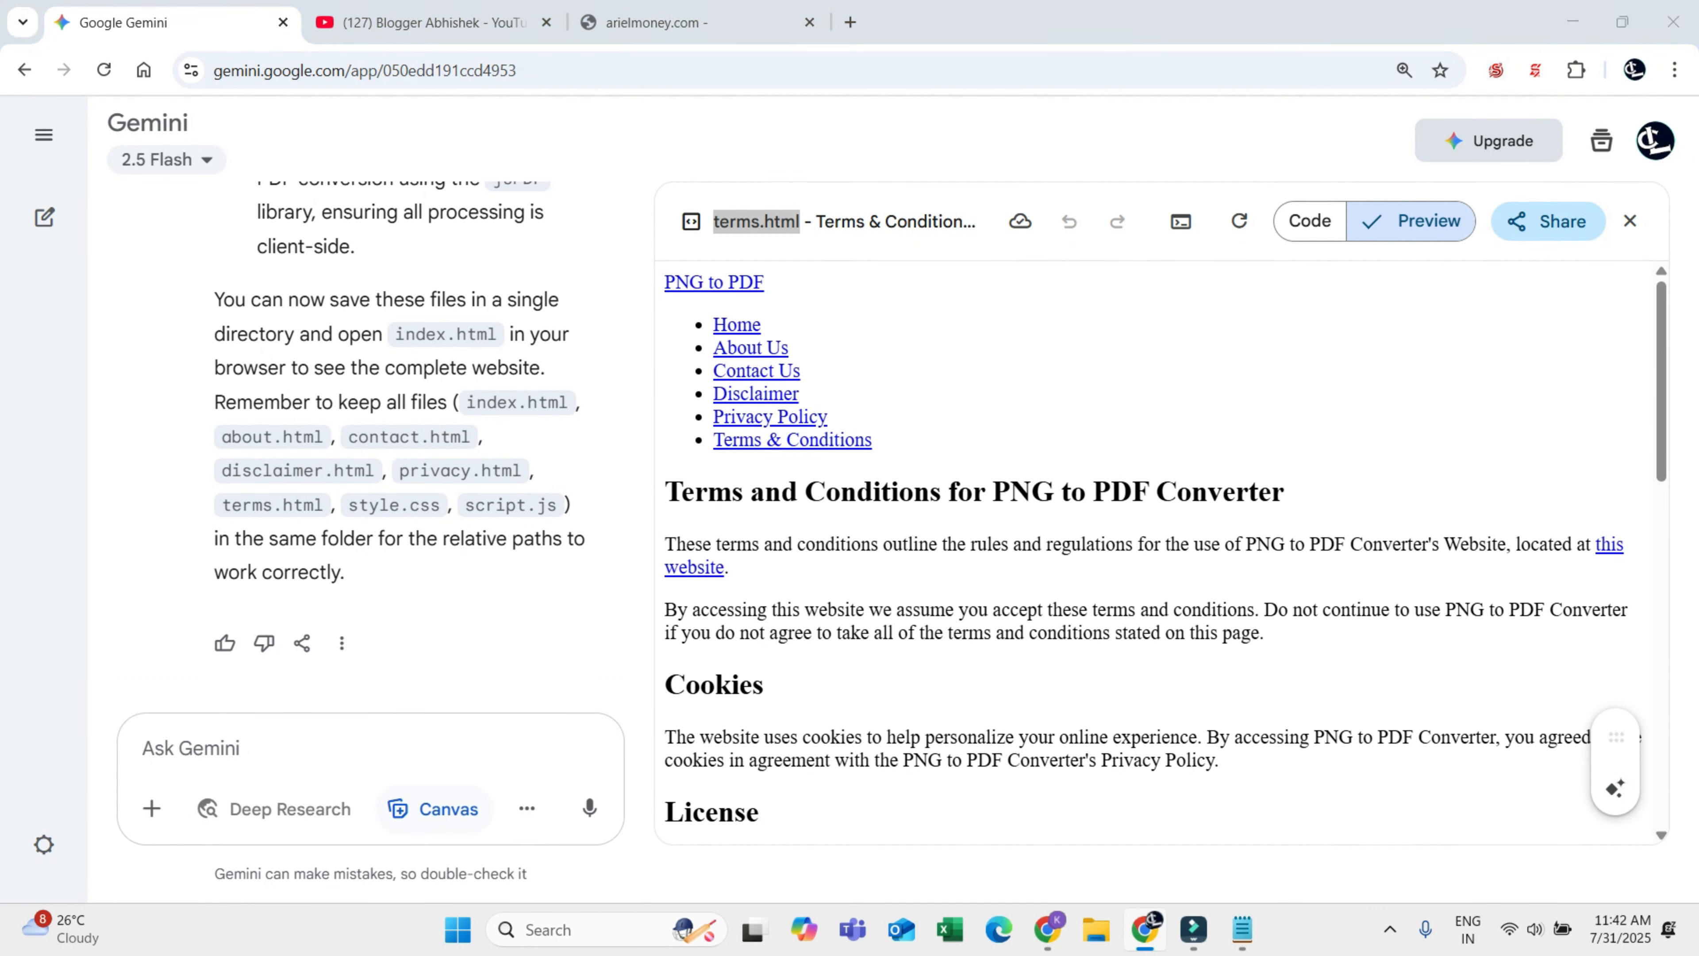
pyautogui.hotkey('alt', 'Tab')
pyautogui.hotkey('ctrl', 'v')
pyautogui.press('Return')
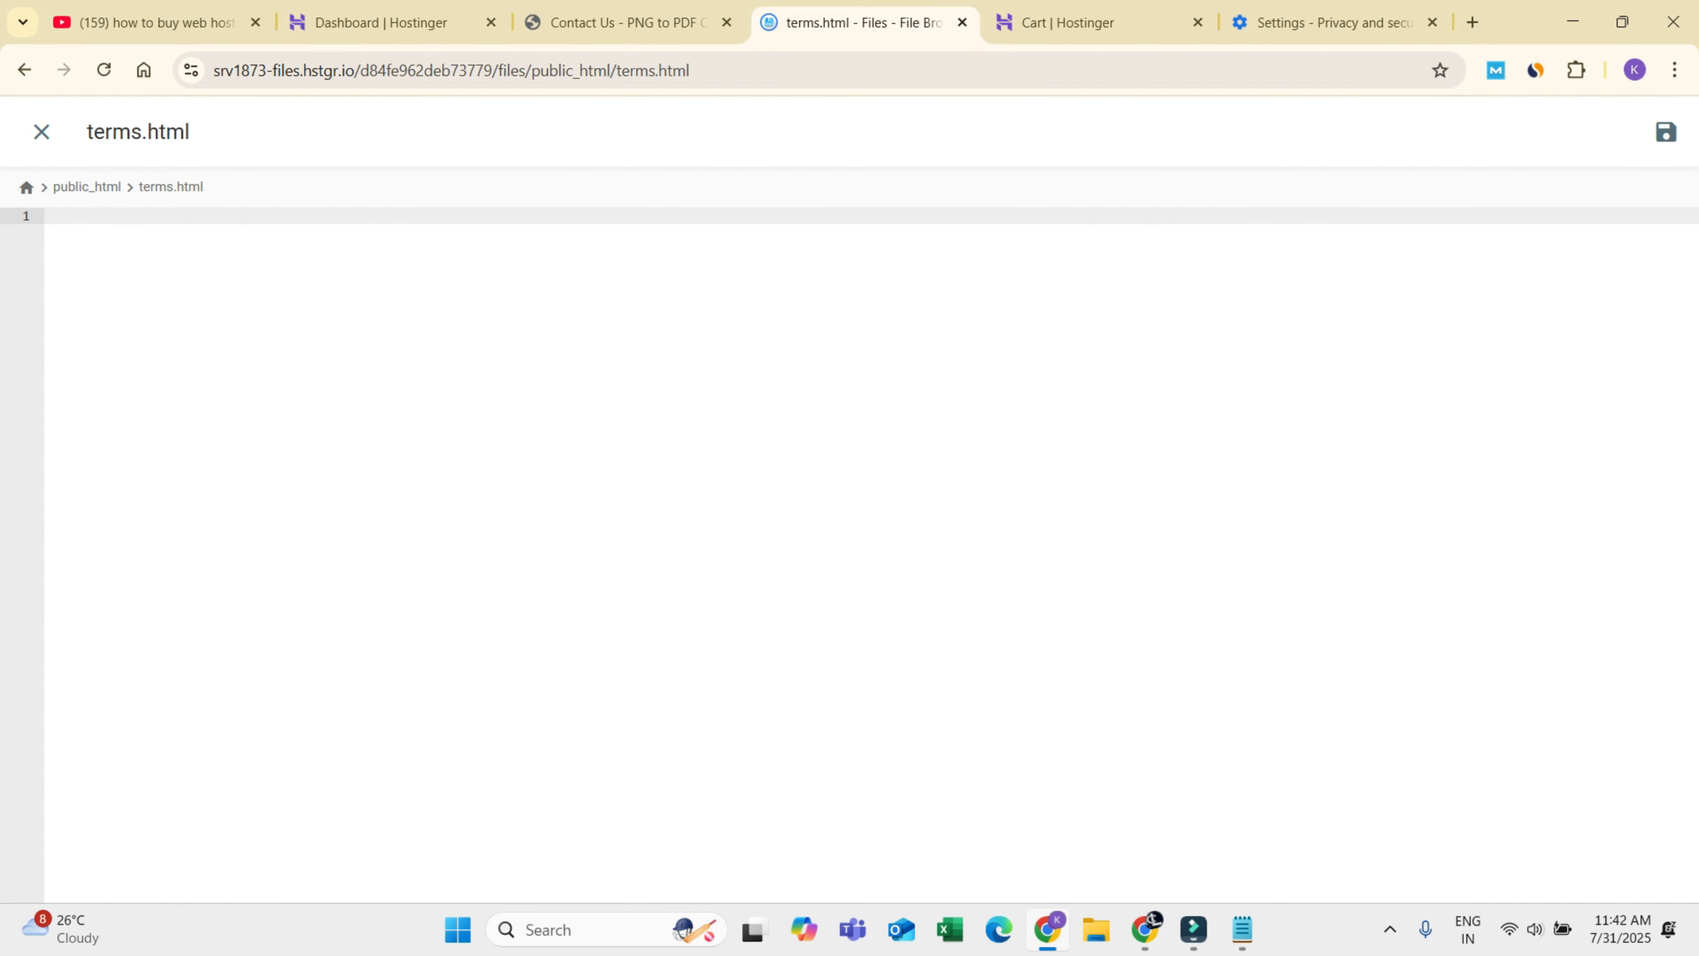
# Step: Show Gemini's Terms & Conditions page as code, copy its entire source into terms.html, save the file and close it
pyautogui.hotkey('alt', 'Tab')
pyautogui.click(1309, 221)
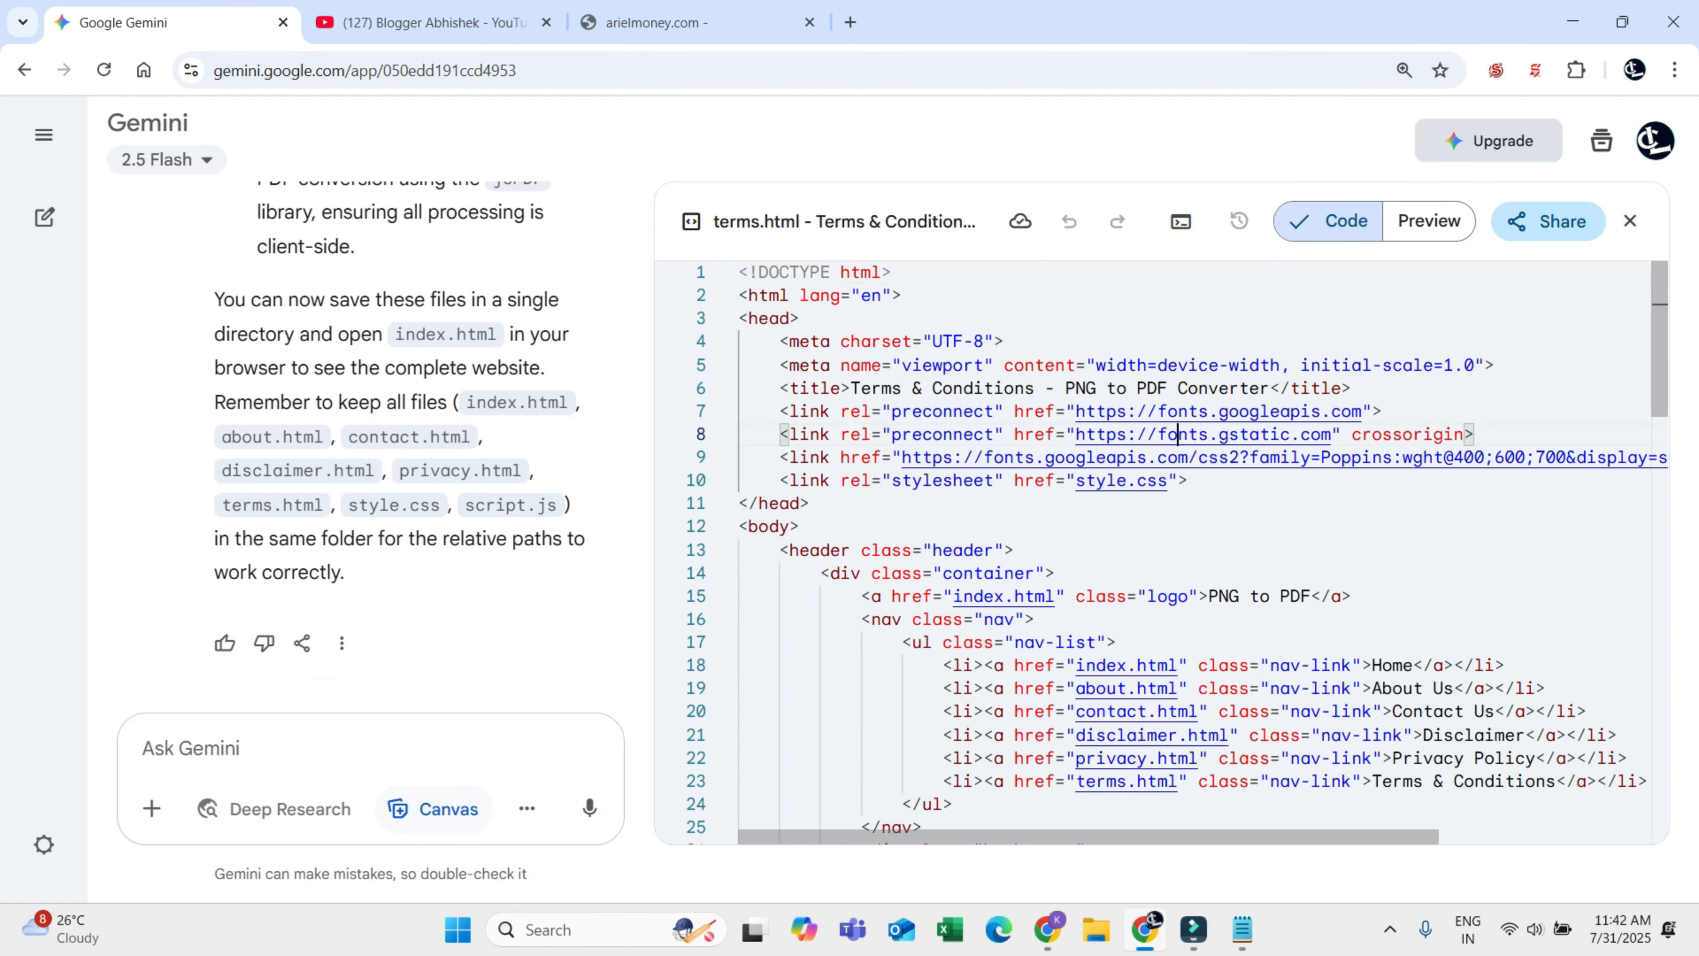
pyautogui.hotkey('ctrl', 'a')
pyautogui.hotkey('ctrl', 'c')
pyautogui.hotkey('alt', 'Tab')
pyautogui.hotkey('ctrl', 'v')
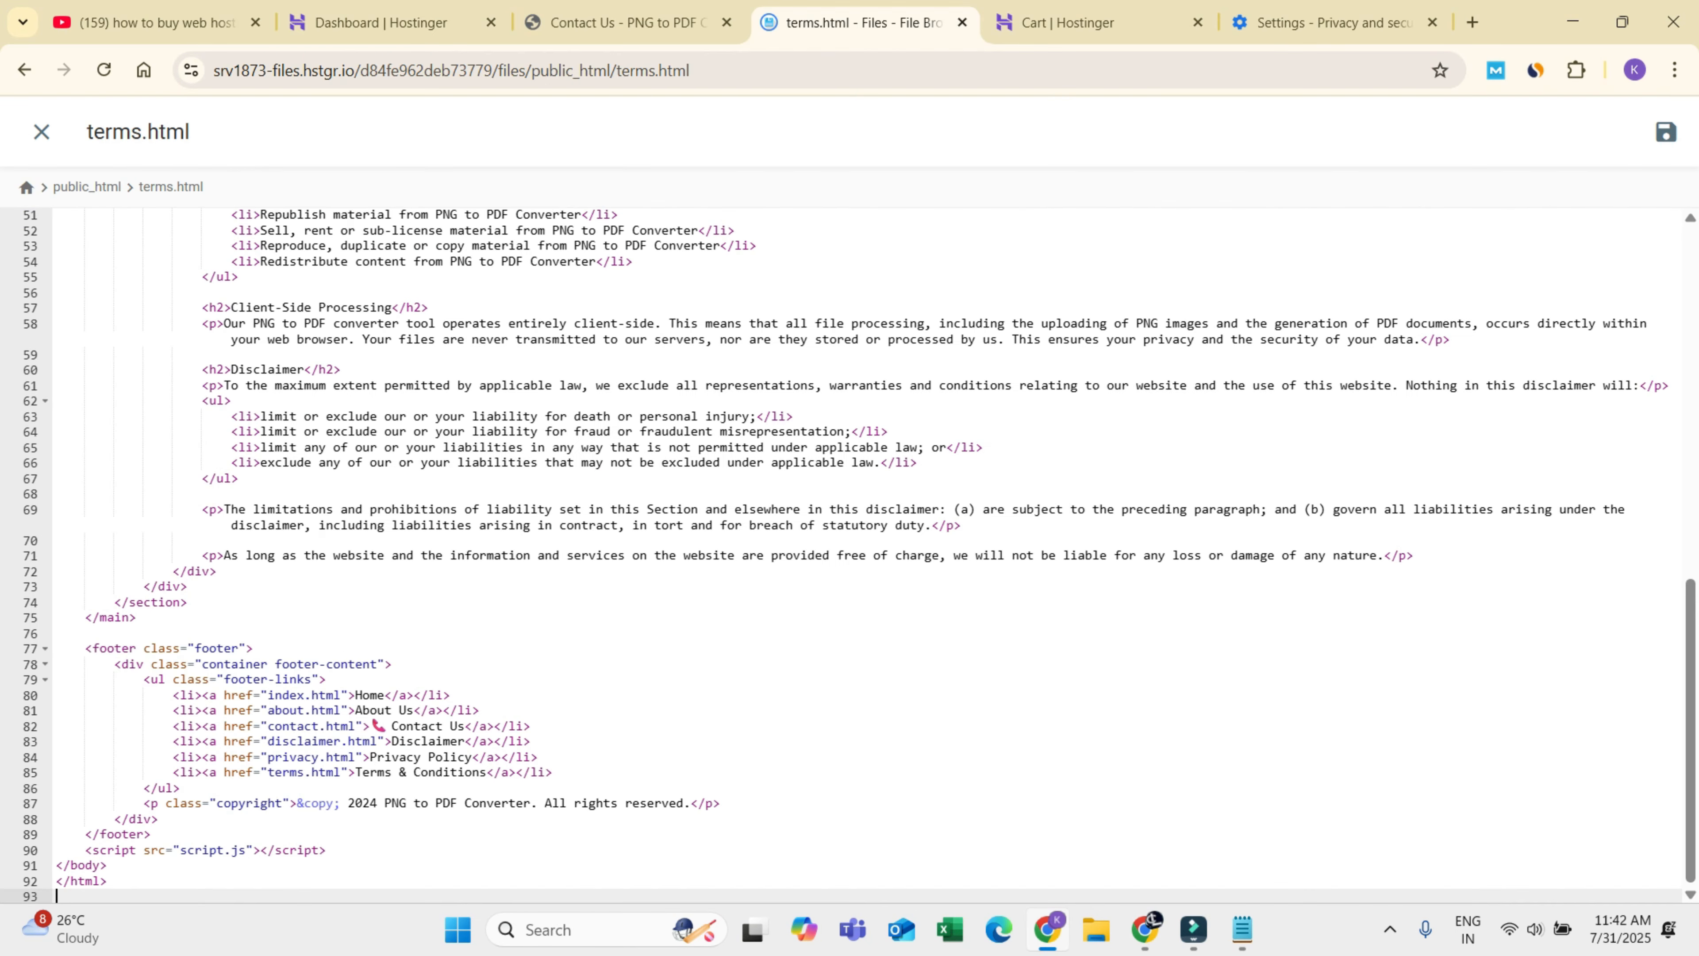
pyautogui.hotkey('ctrl', 's')
pyautogui.click(40, 132)
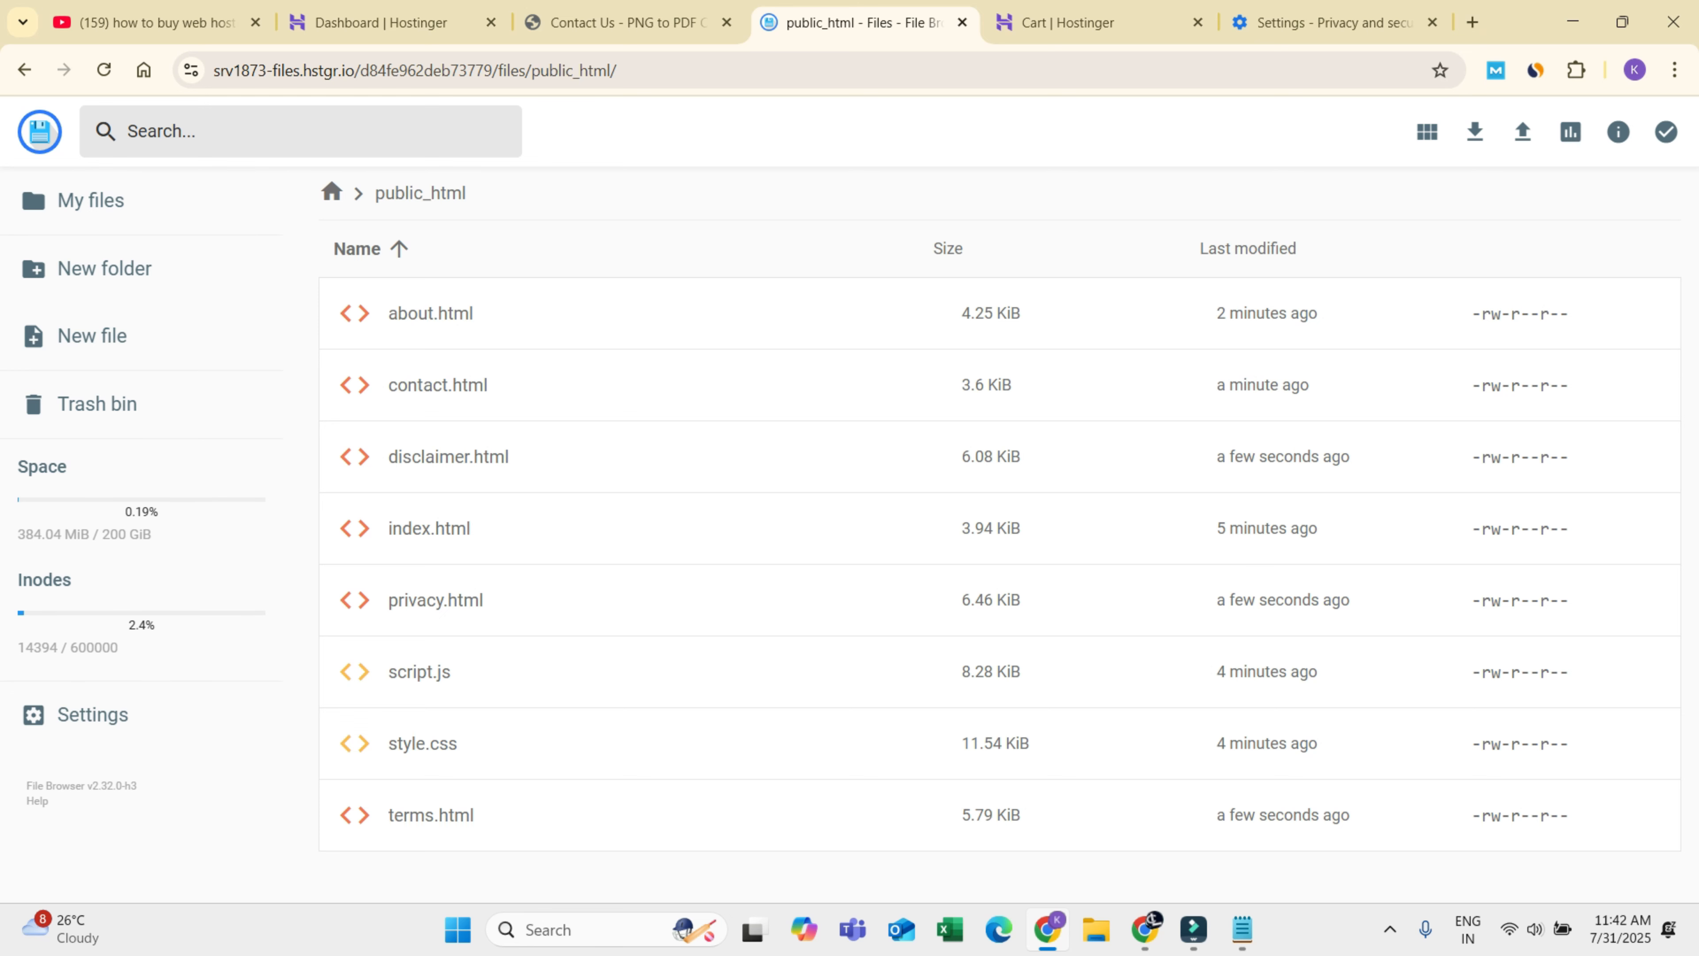
# Step: Return to the live agency2home.online site, open its Home page and look over the converter, header links and footer links
pyautogui.hotkey('ctrl', 'shift', 'Tab')
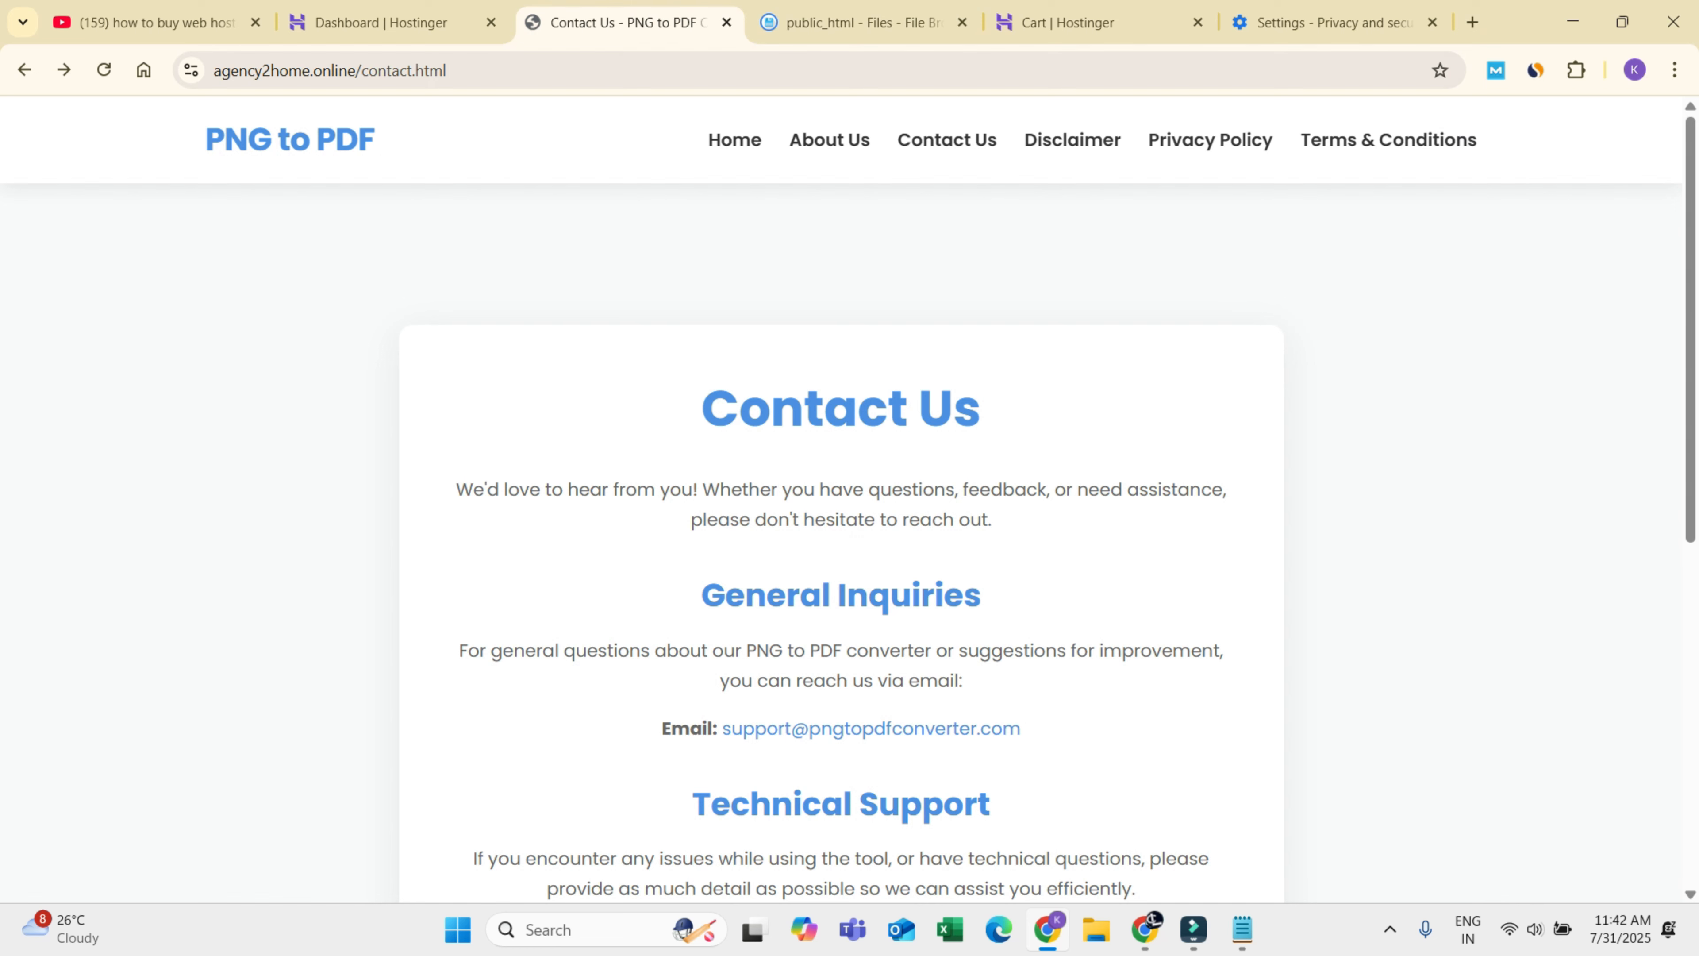
pyautogui.click(734, 139)
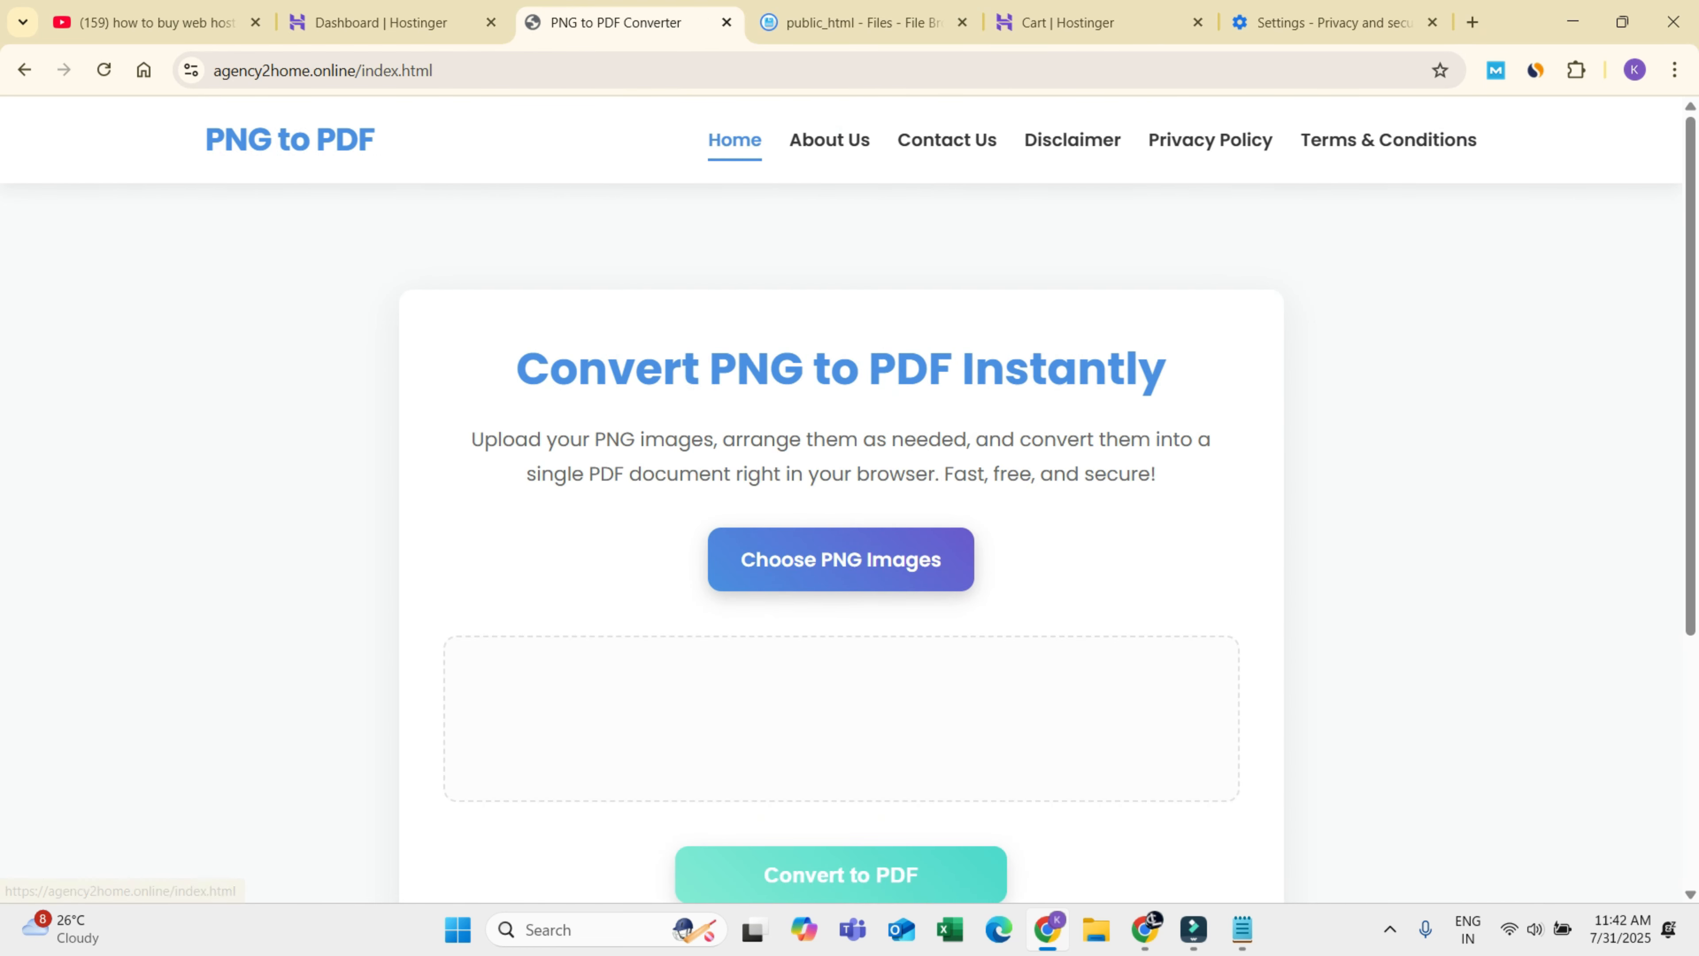
pyautogui.scroll(-5, 840, 469)
pyautogui.scroll(5, 841, 468)
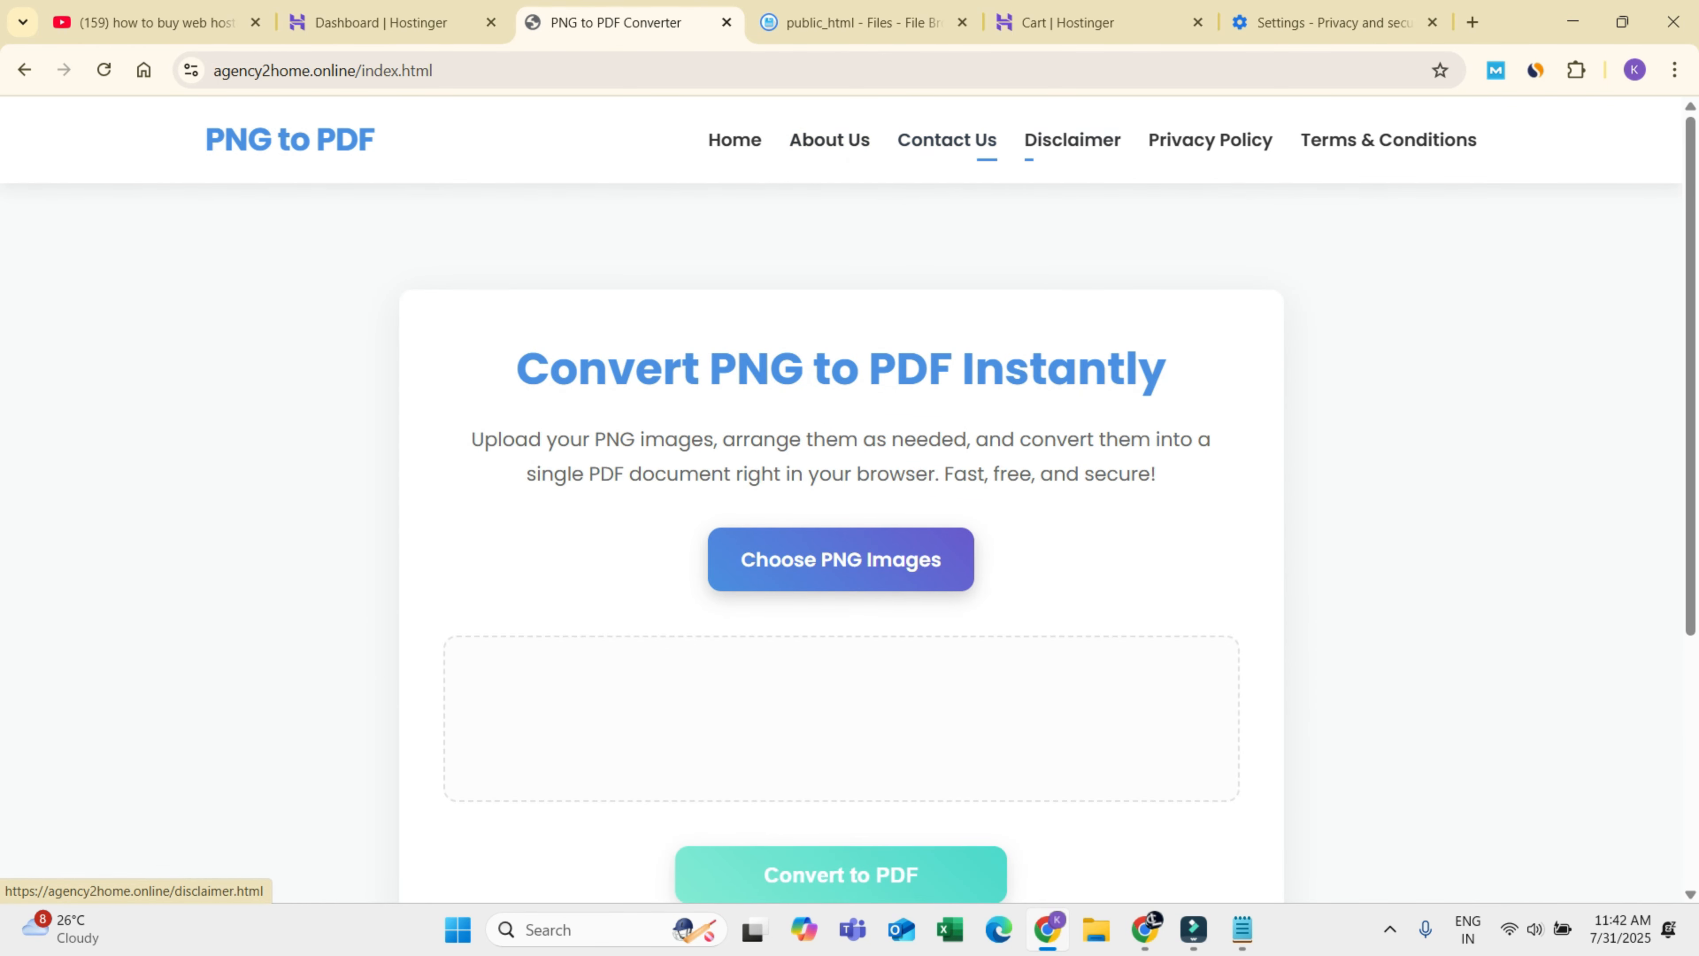
pyautogui.scroll(-5, 1388, 144)
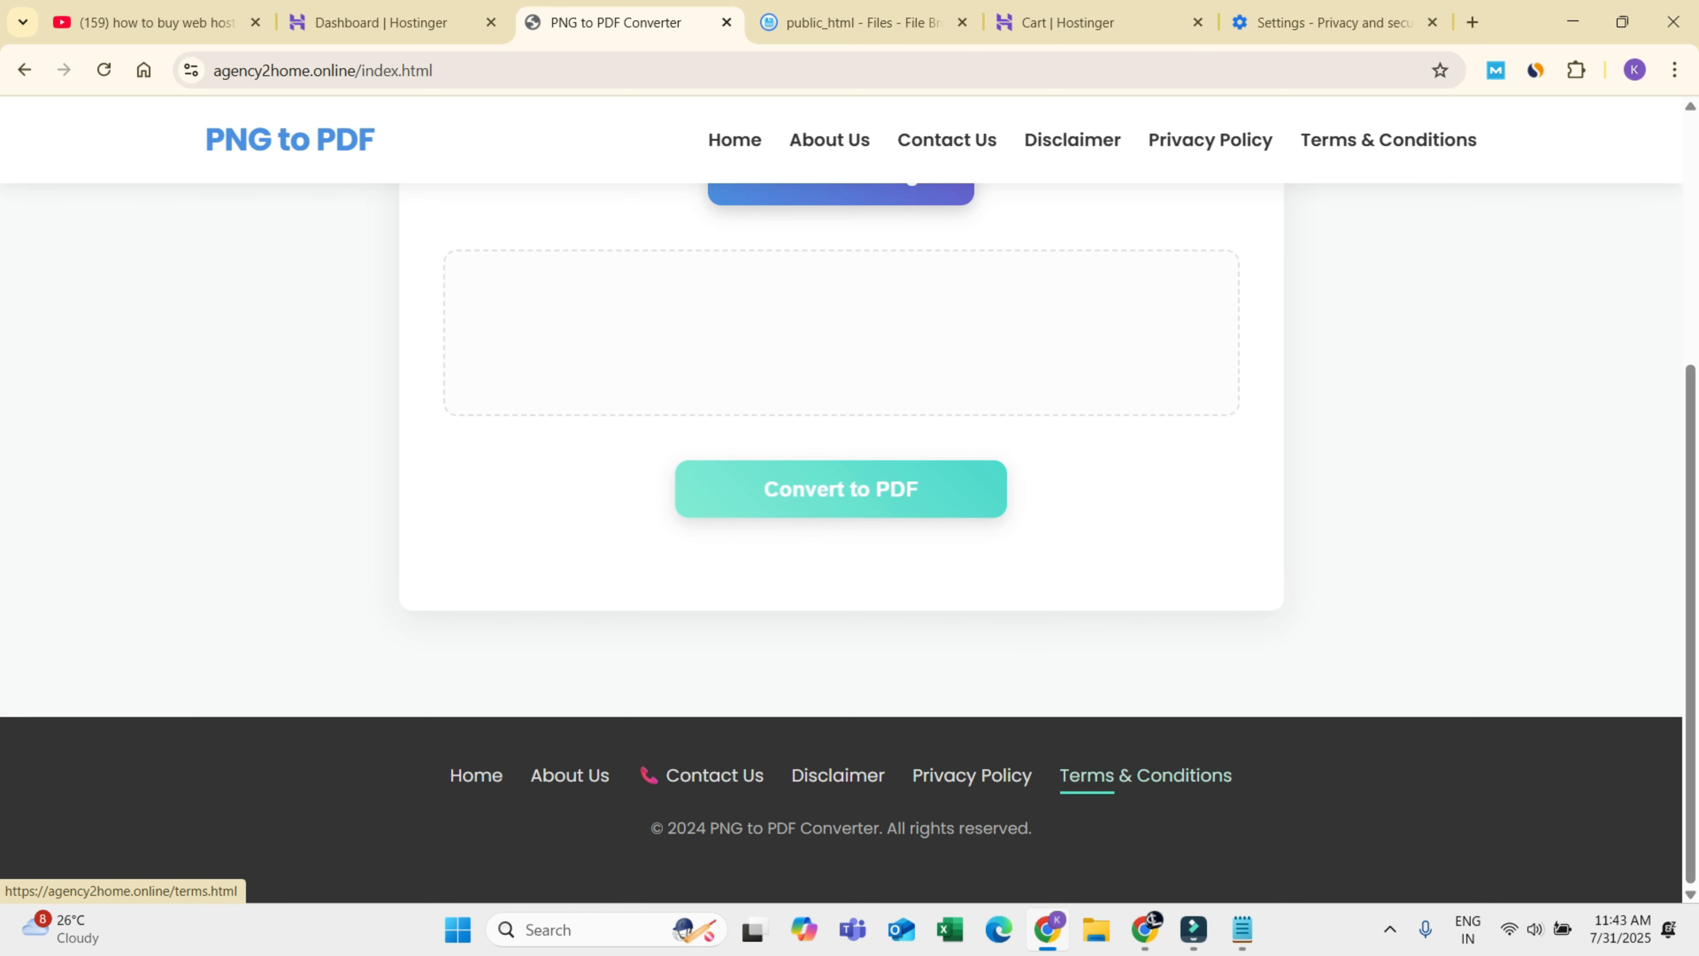
pyautogui.scroll(5, 842, 536)
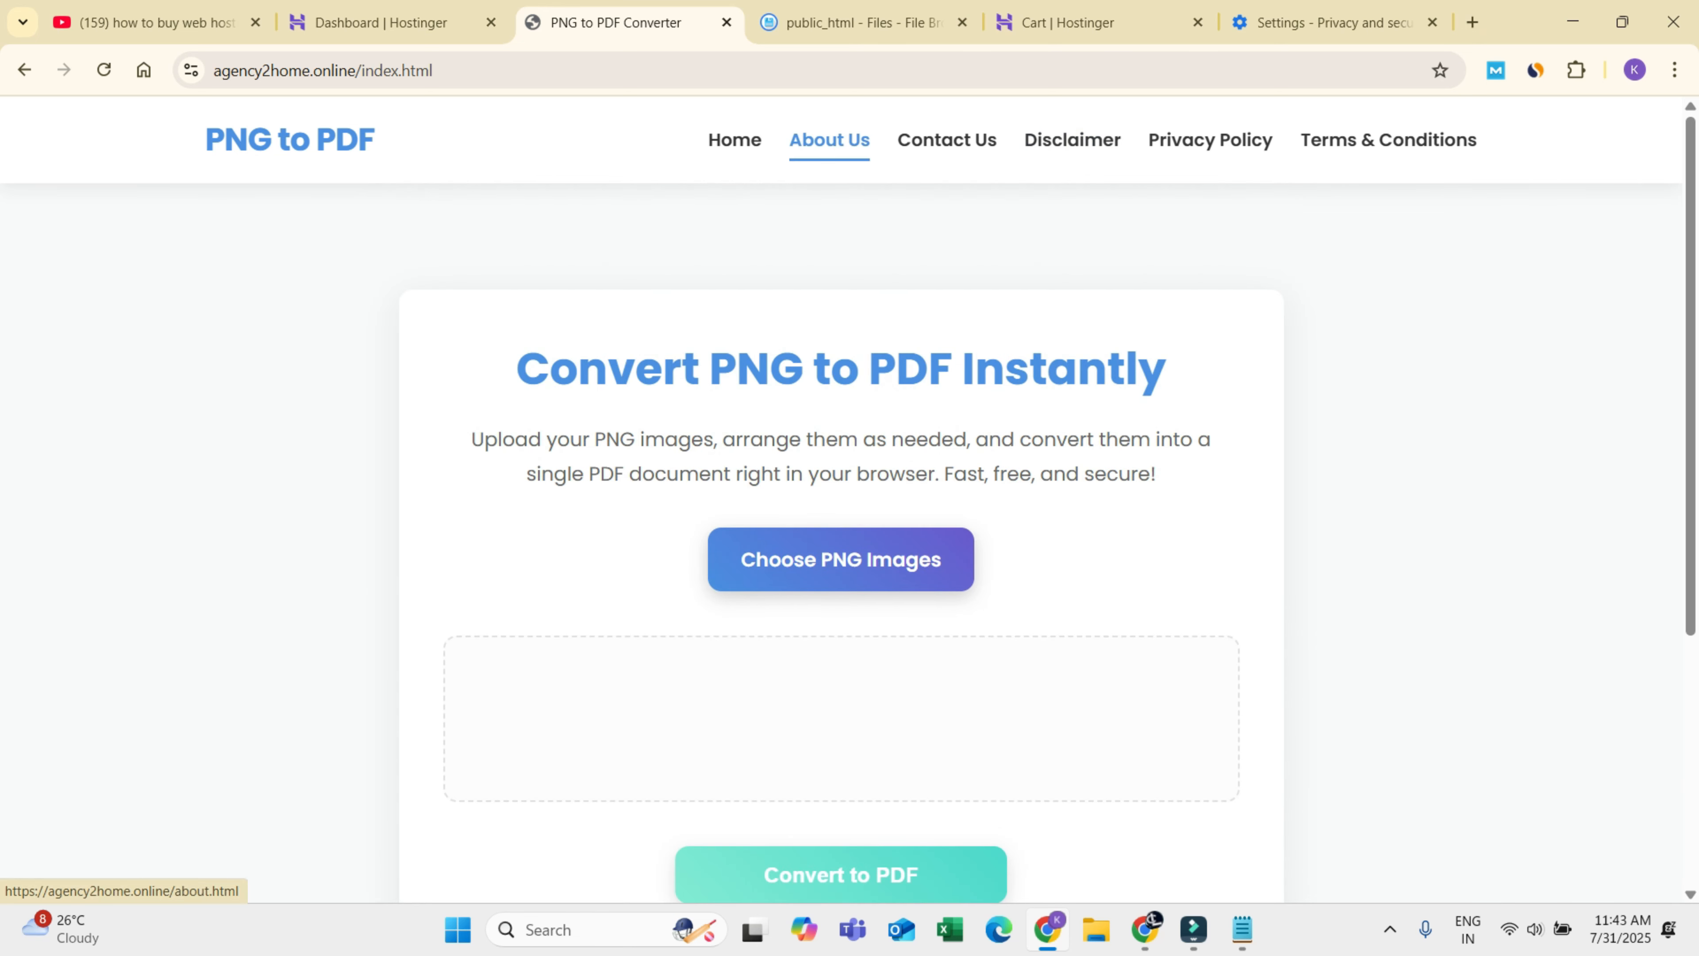
# Step: Check the site's About Us, Contact Us, Disclaimer, Privacy Policy and Terms & Conditions pages in turn, and return to Home
pyautogui.click(830, 140)
pyautogui.click(946, 139)
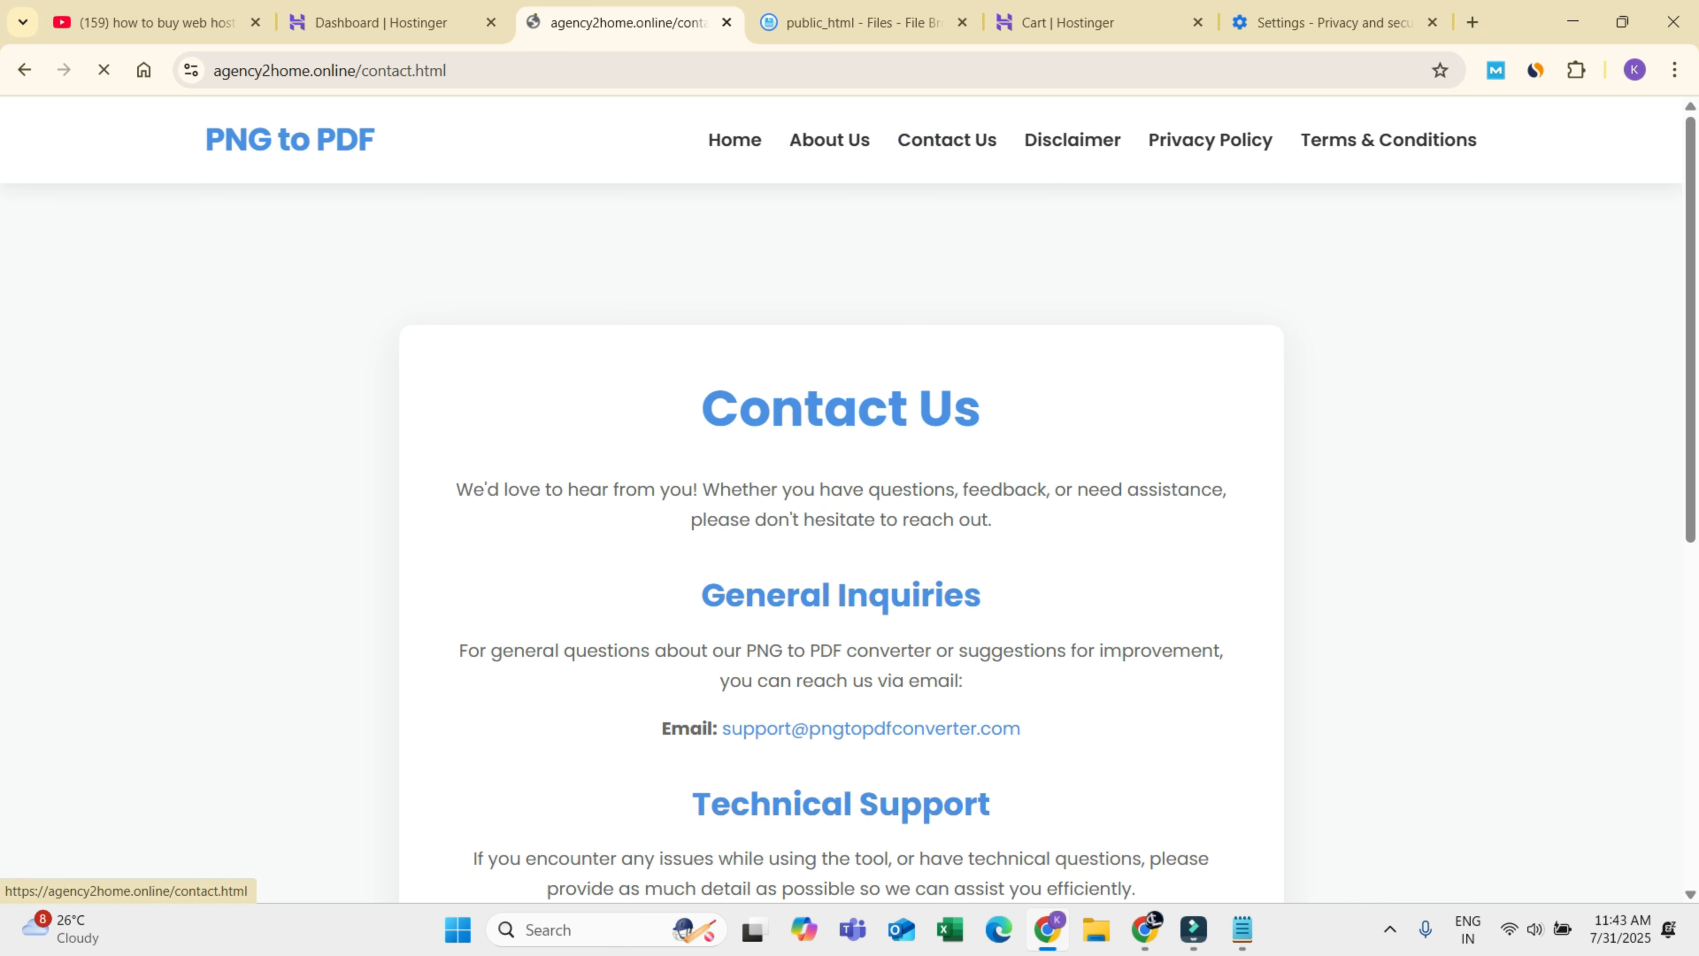
pyautogui.click(1072, 139)
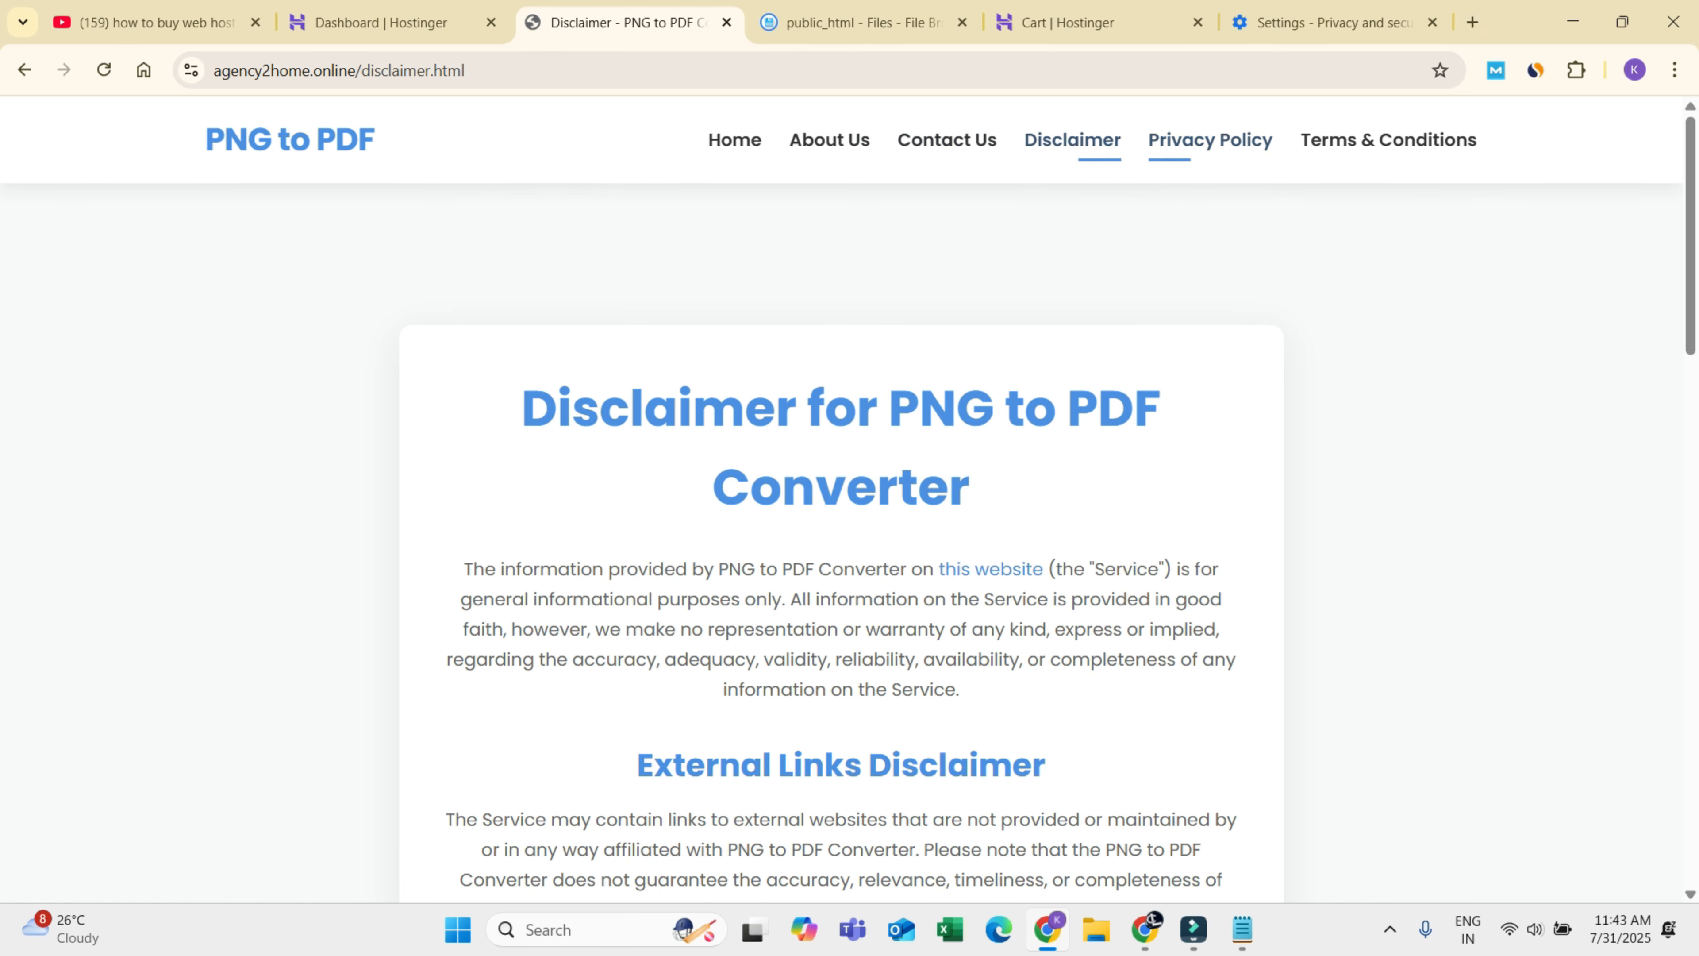
pyautogui.click(1210, 139)
pyautogui.click(1387, 139)
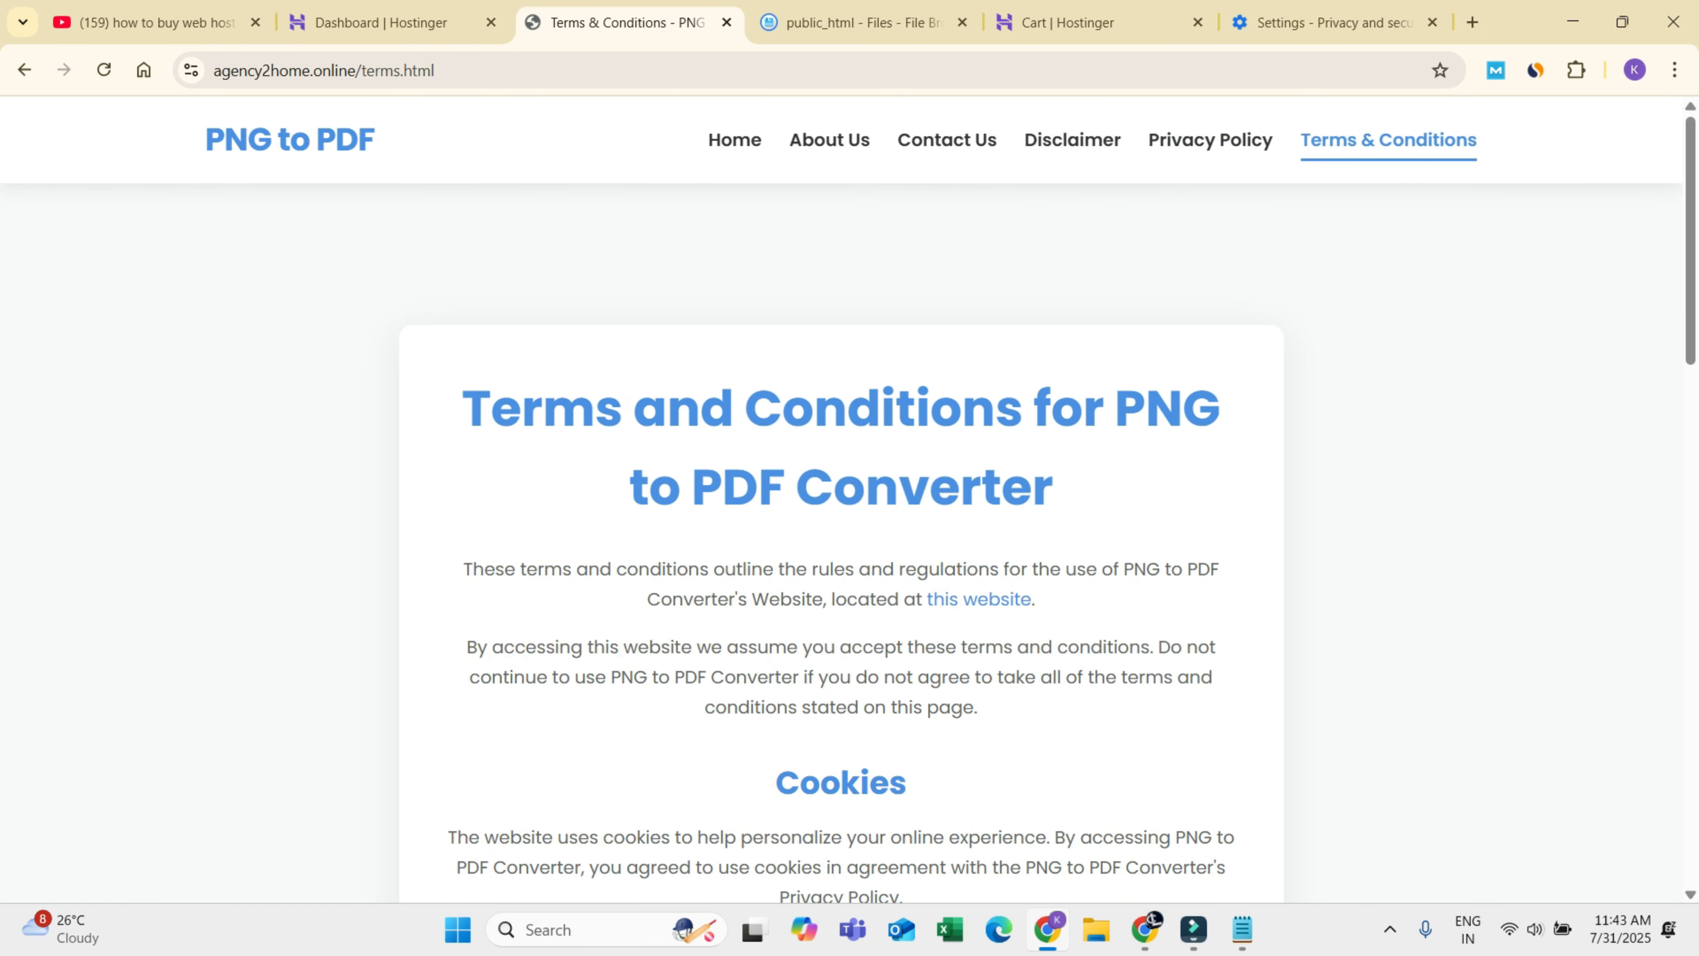
pyautogui.click(734, 139)
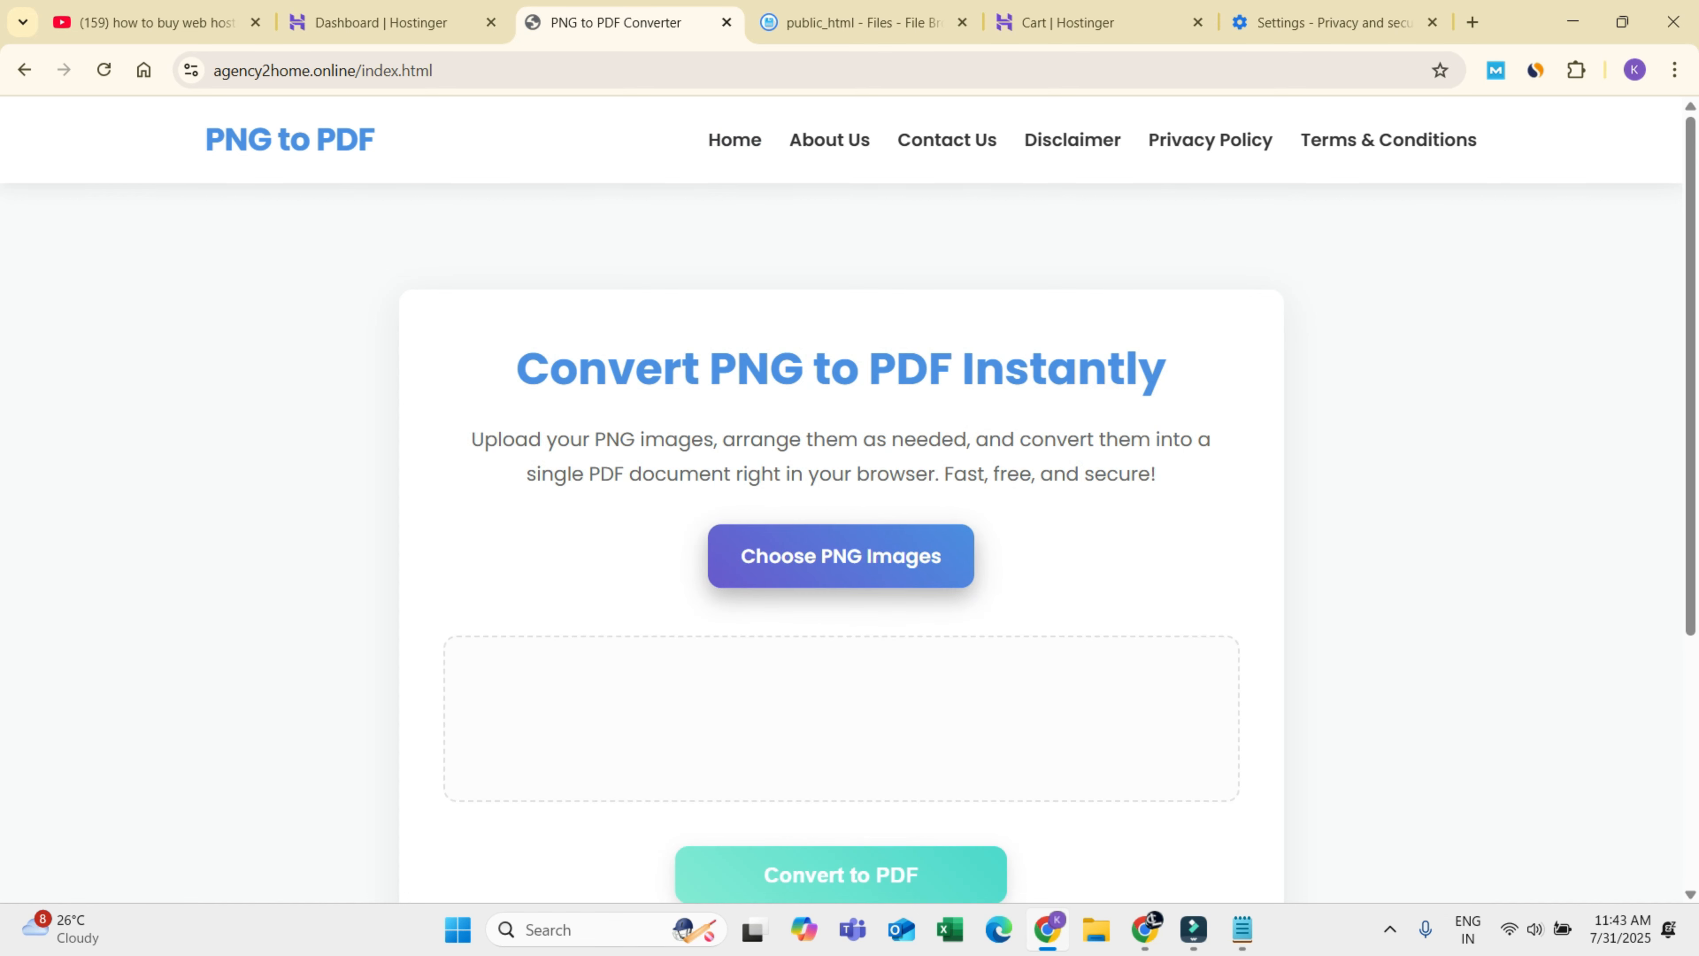
# Step: Test the converter by choosing the image boya by m1 pro.png from Downloads and converting it to PDF
pyautogui.click(840, 555)
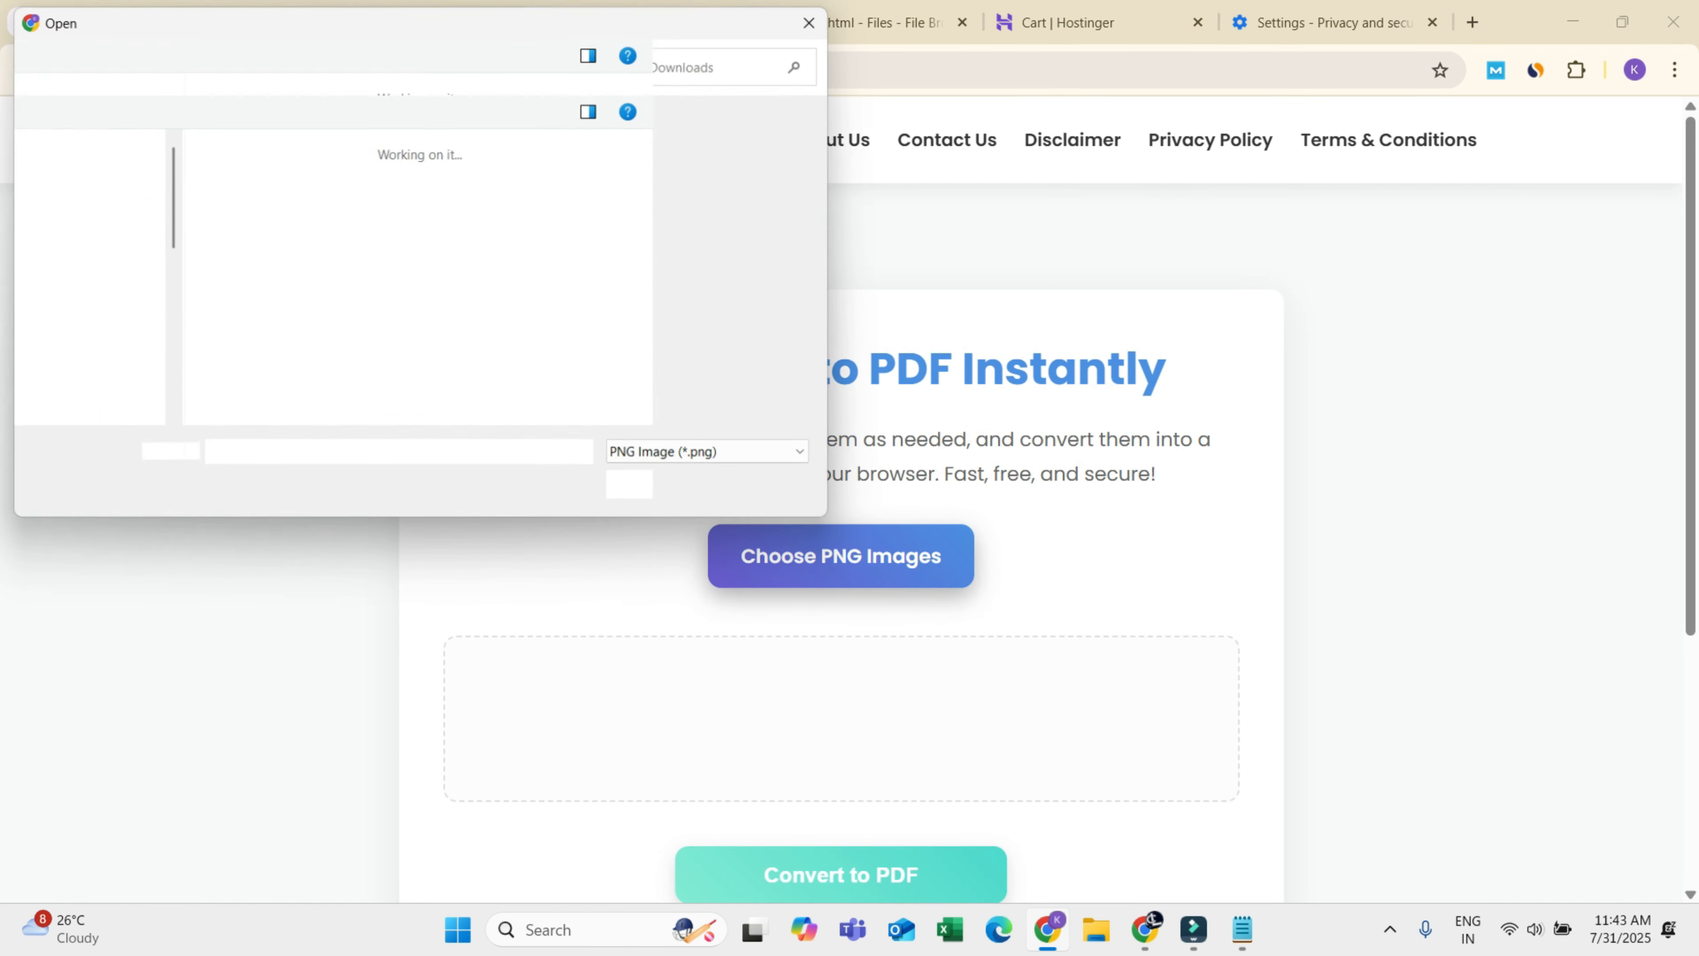
pyautogui.click(350, 214)
pyautogui.press('Return')
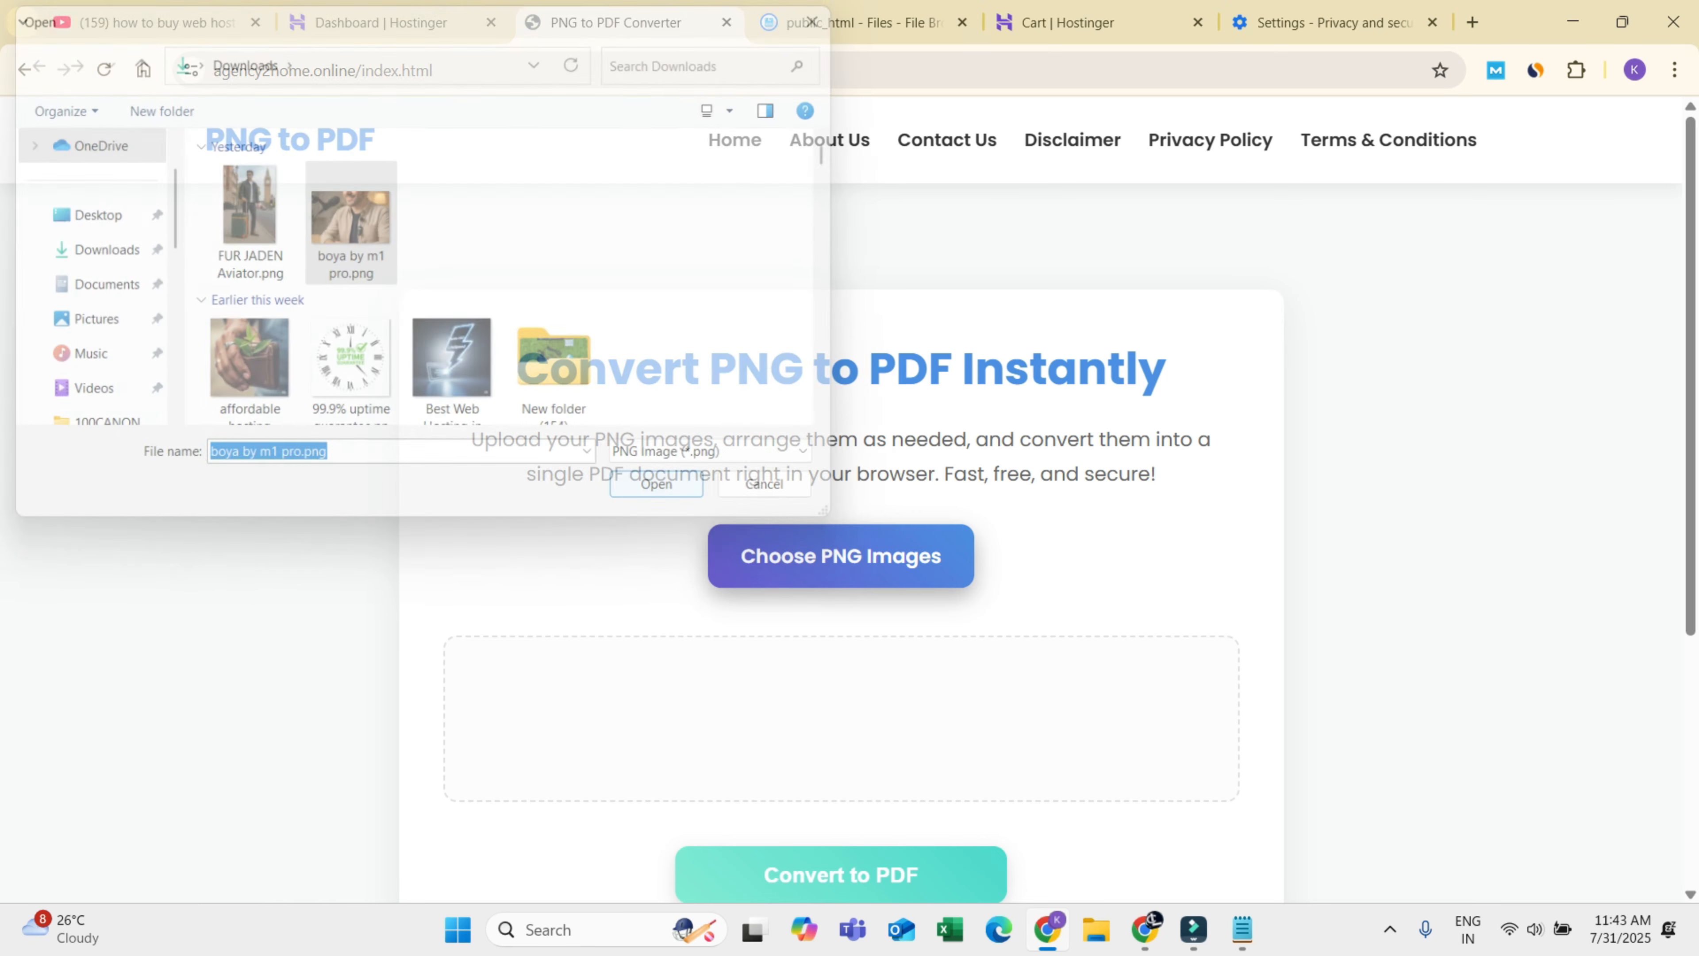
pyautogui.scroll(-5, 842, 468)
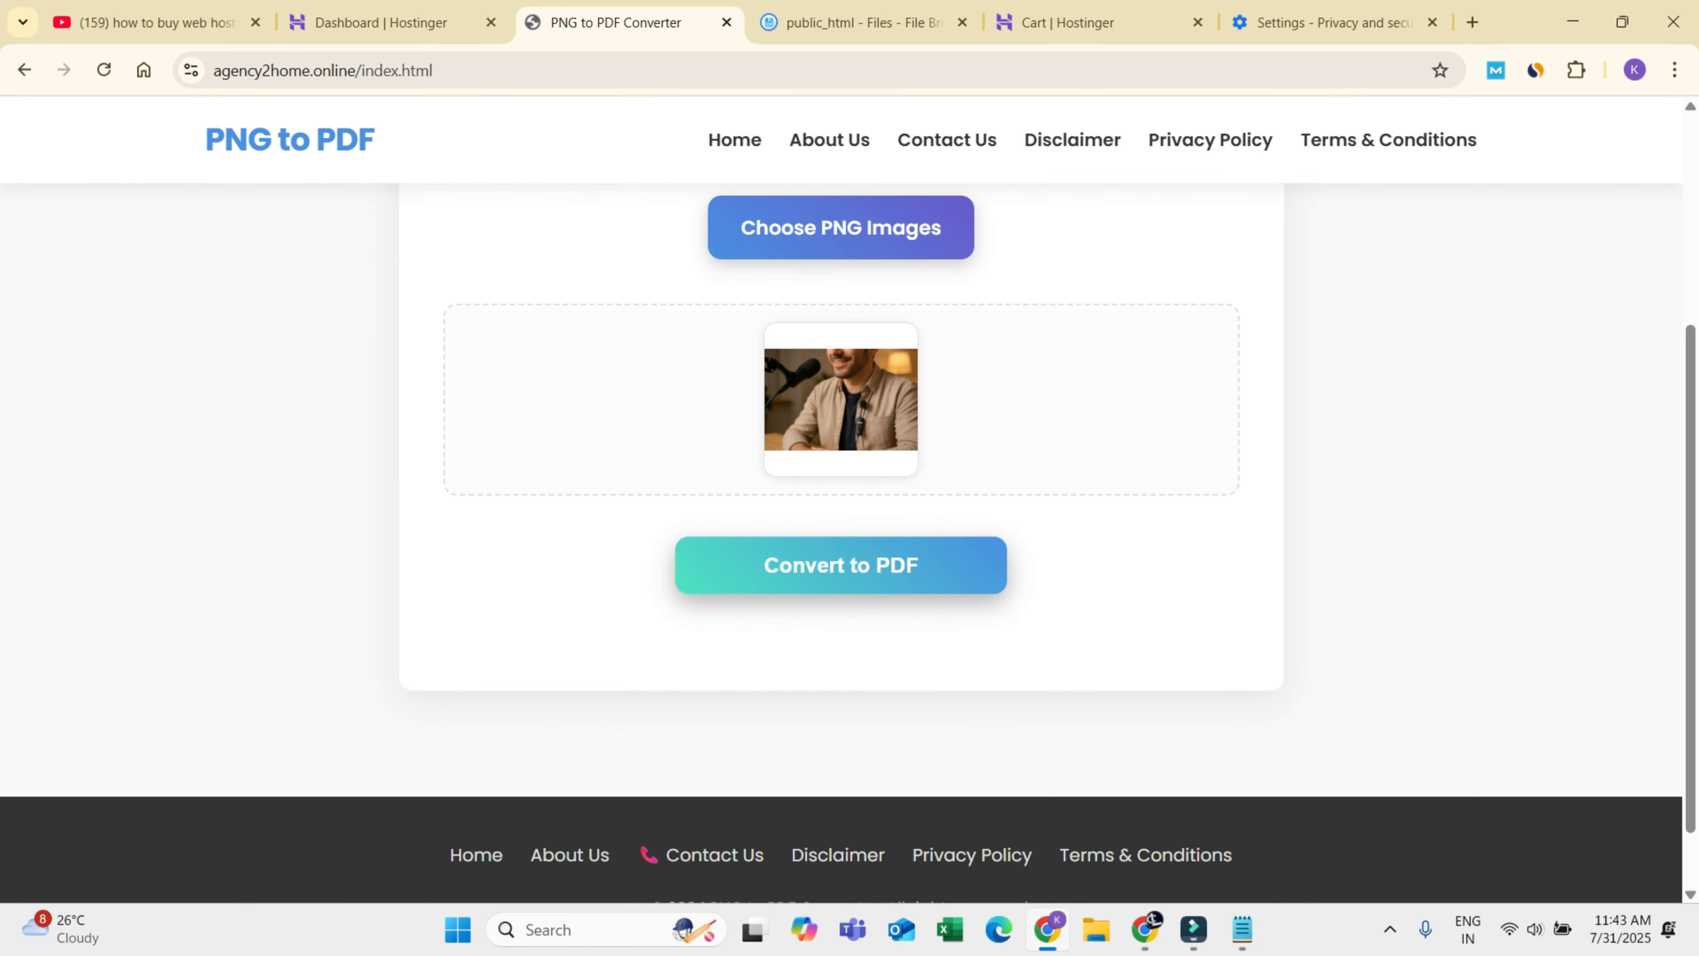
pyautogui.click(841, 564)
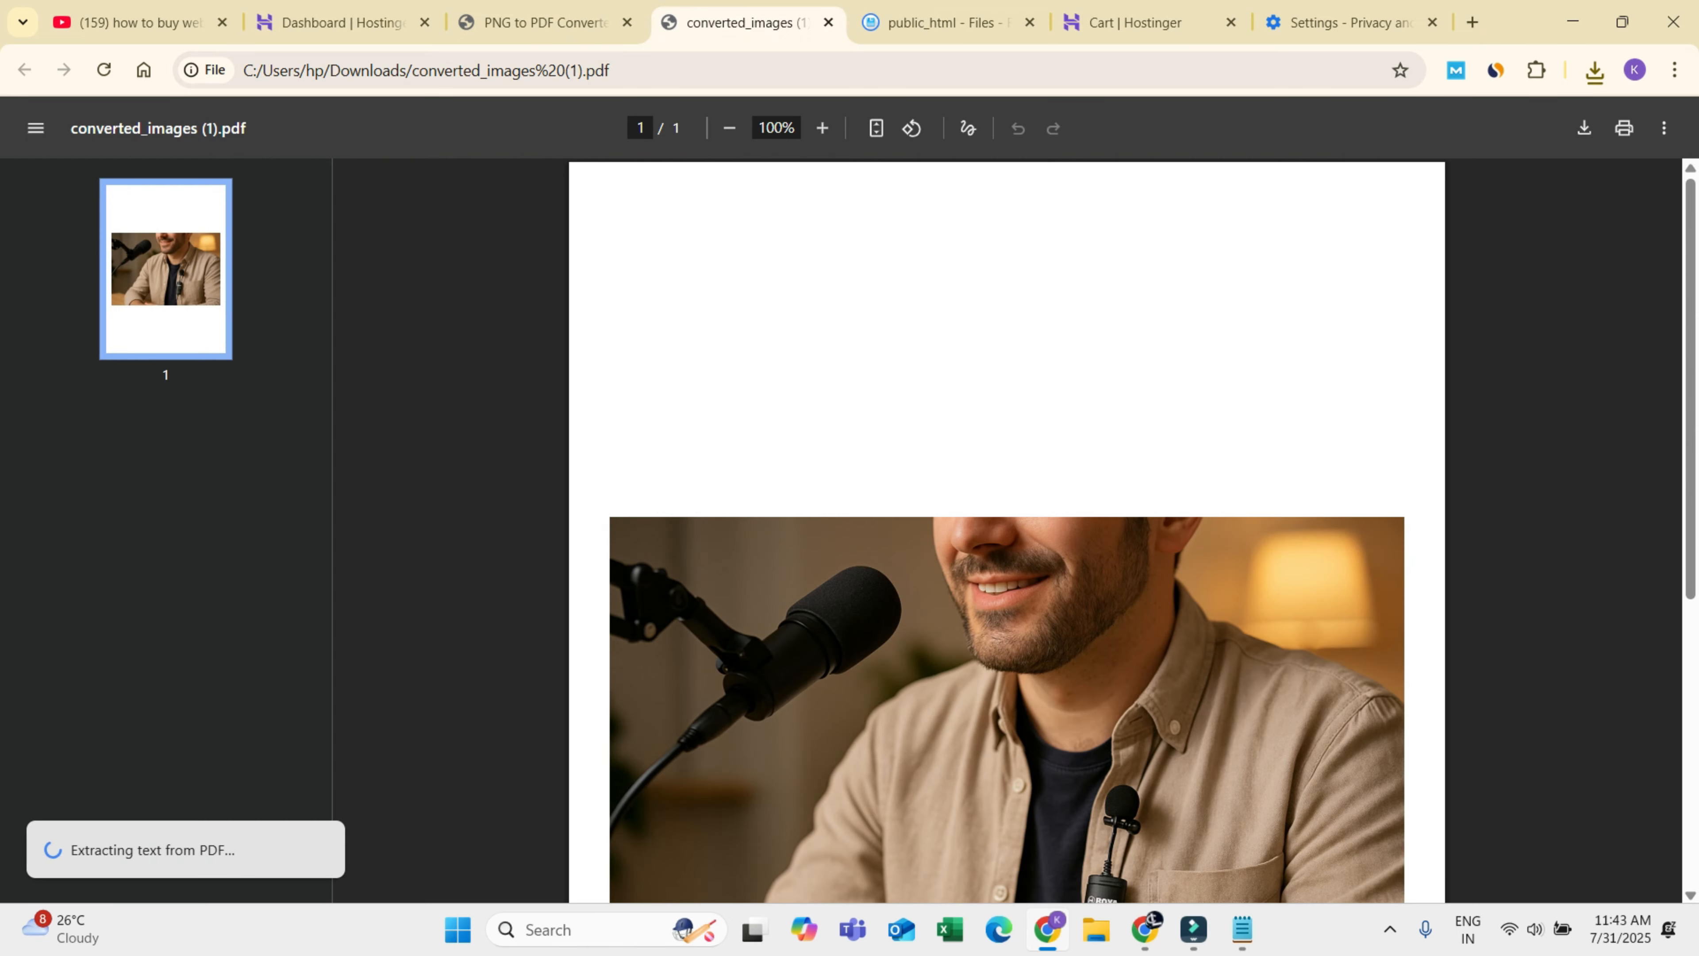
# Step: Examine the converted PDF's page, close it and go back to the beginning of the site's Home page
pyautogui.scroll(-8, 1007, 529)
pyautogui.scroll(7, 1006, 529)
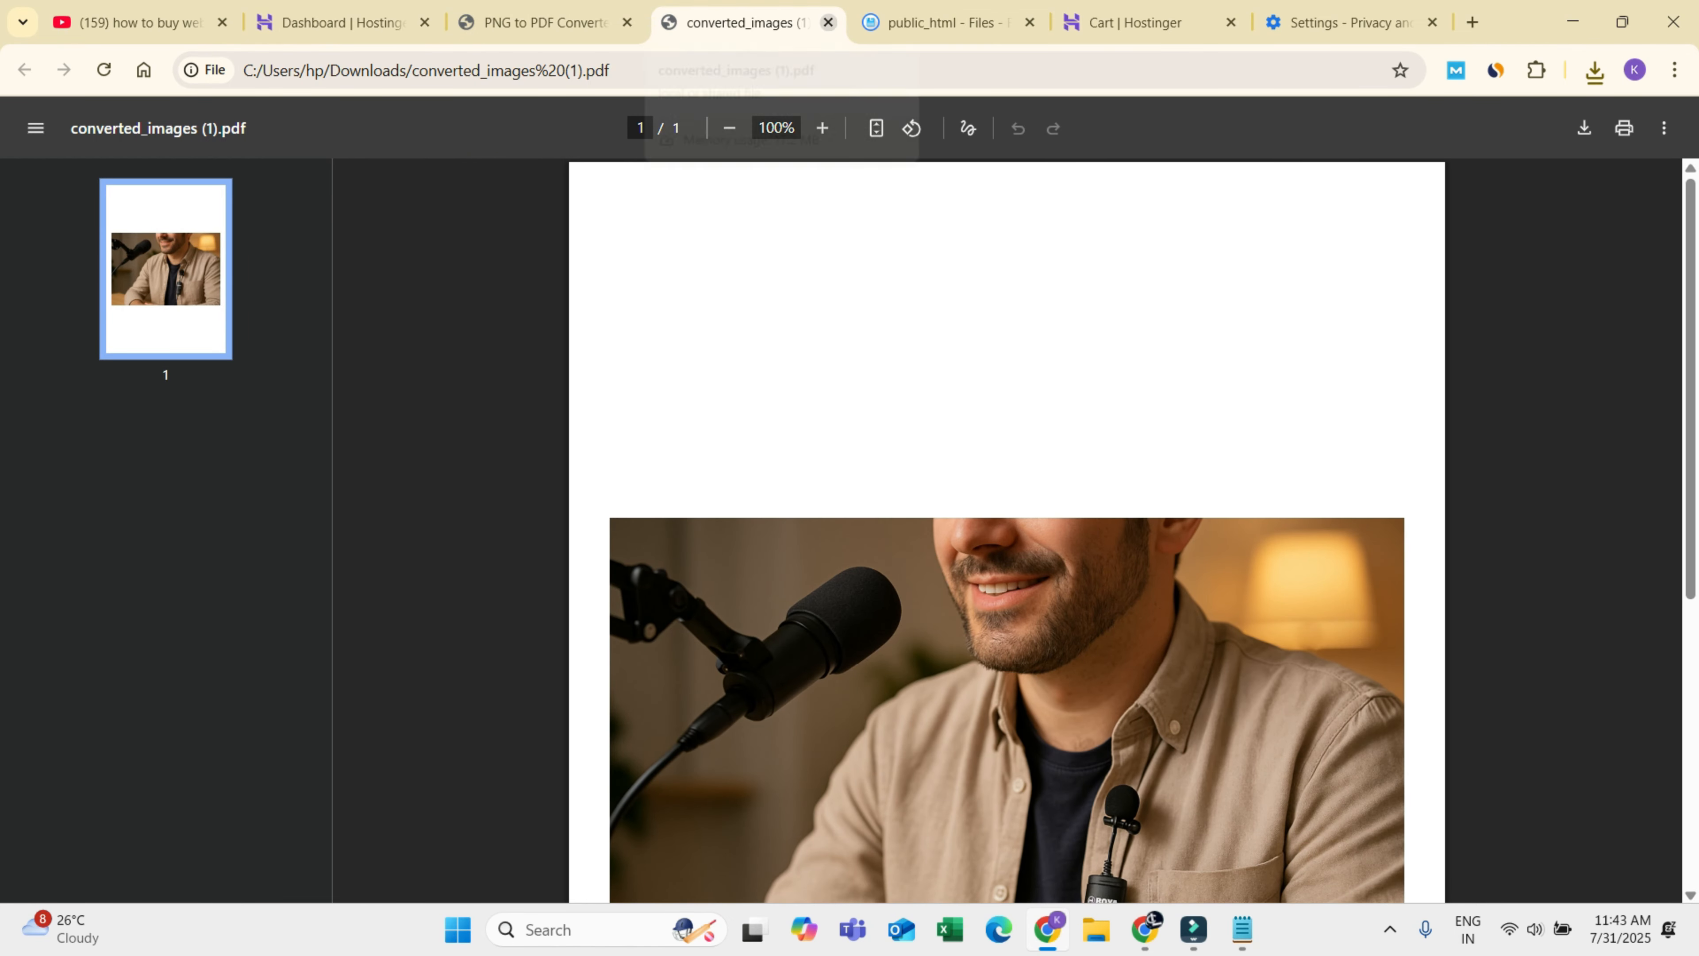
pyautogui.click(829, 23)
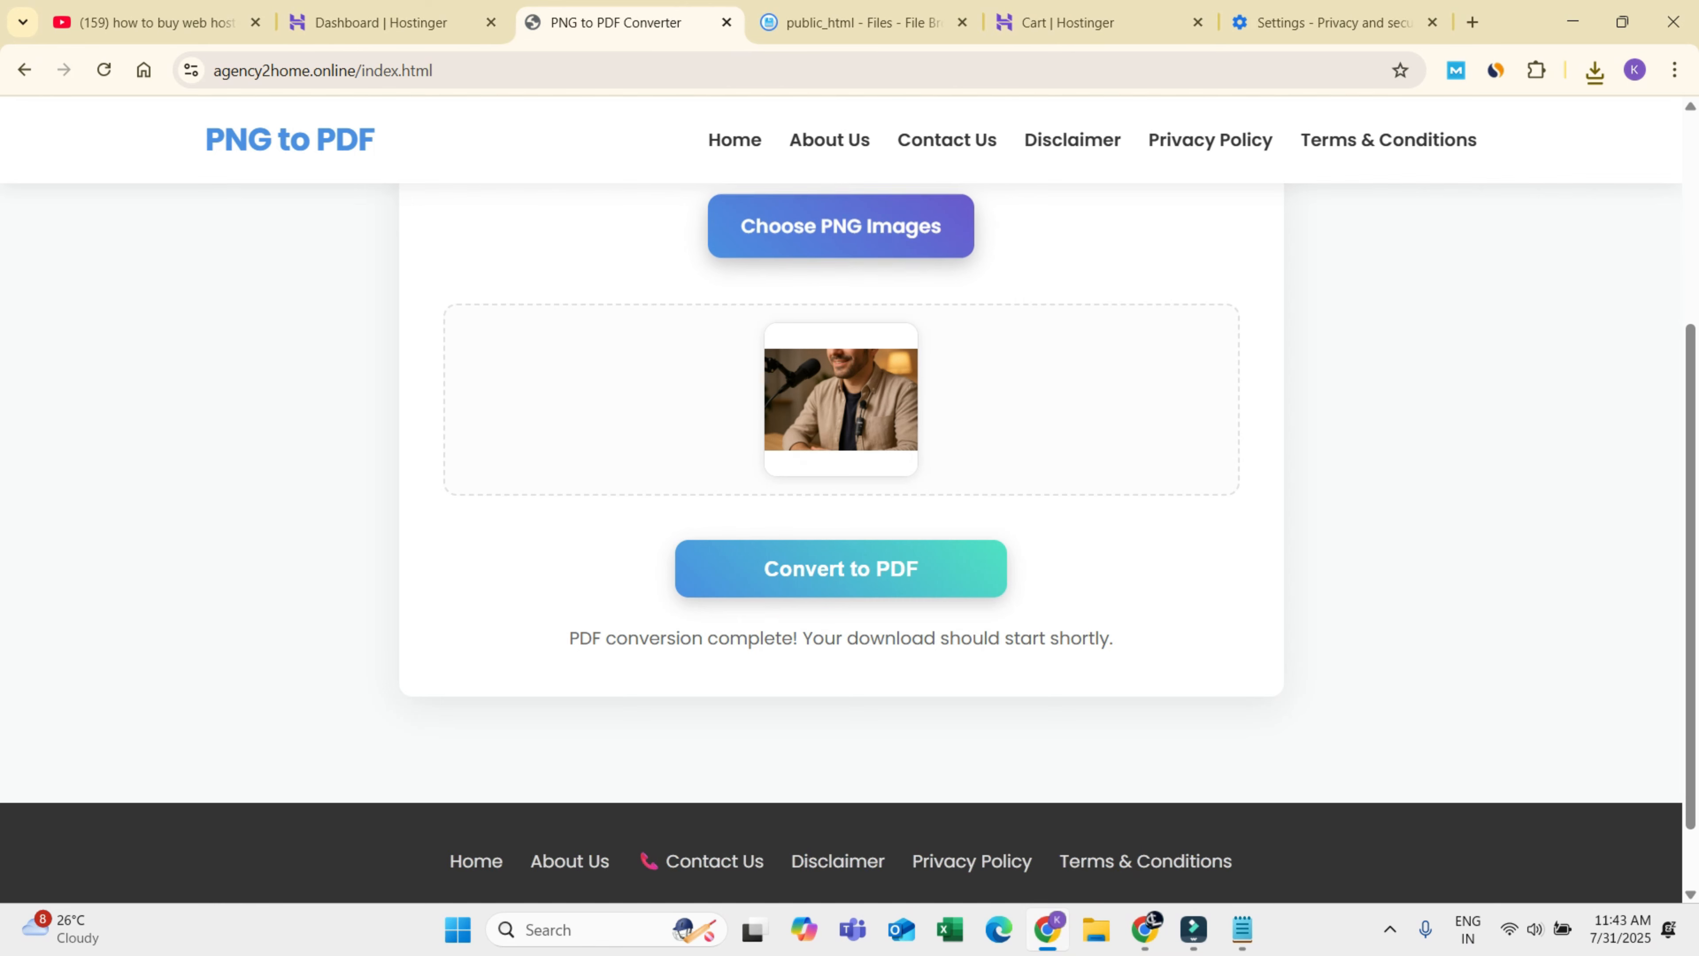
pyautogui.scroll(3, 841, 468)
pyautogui.scroll(2, 840, 501)
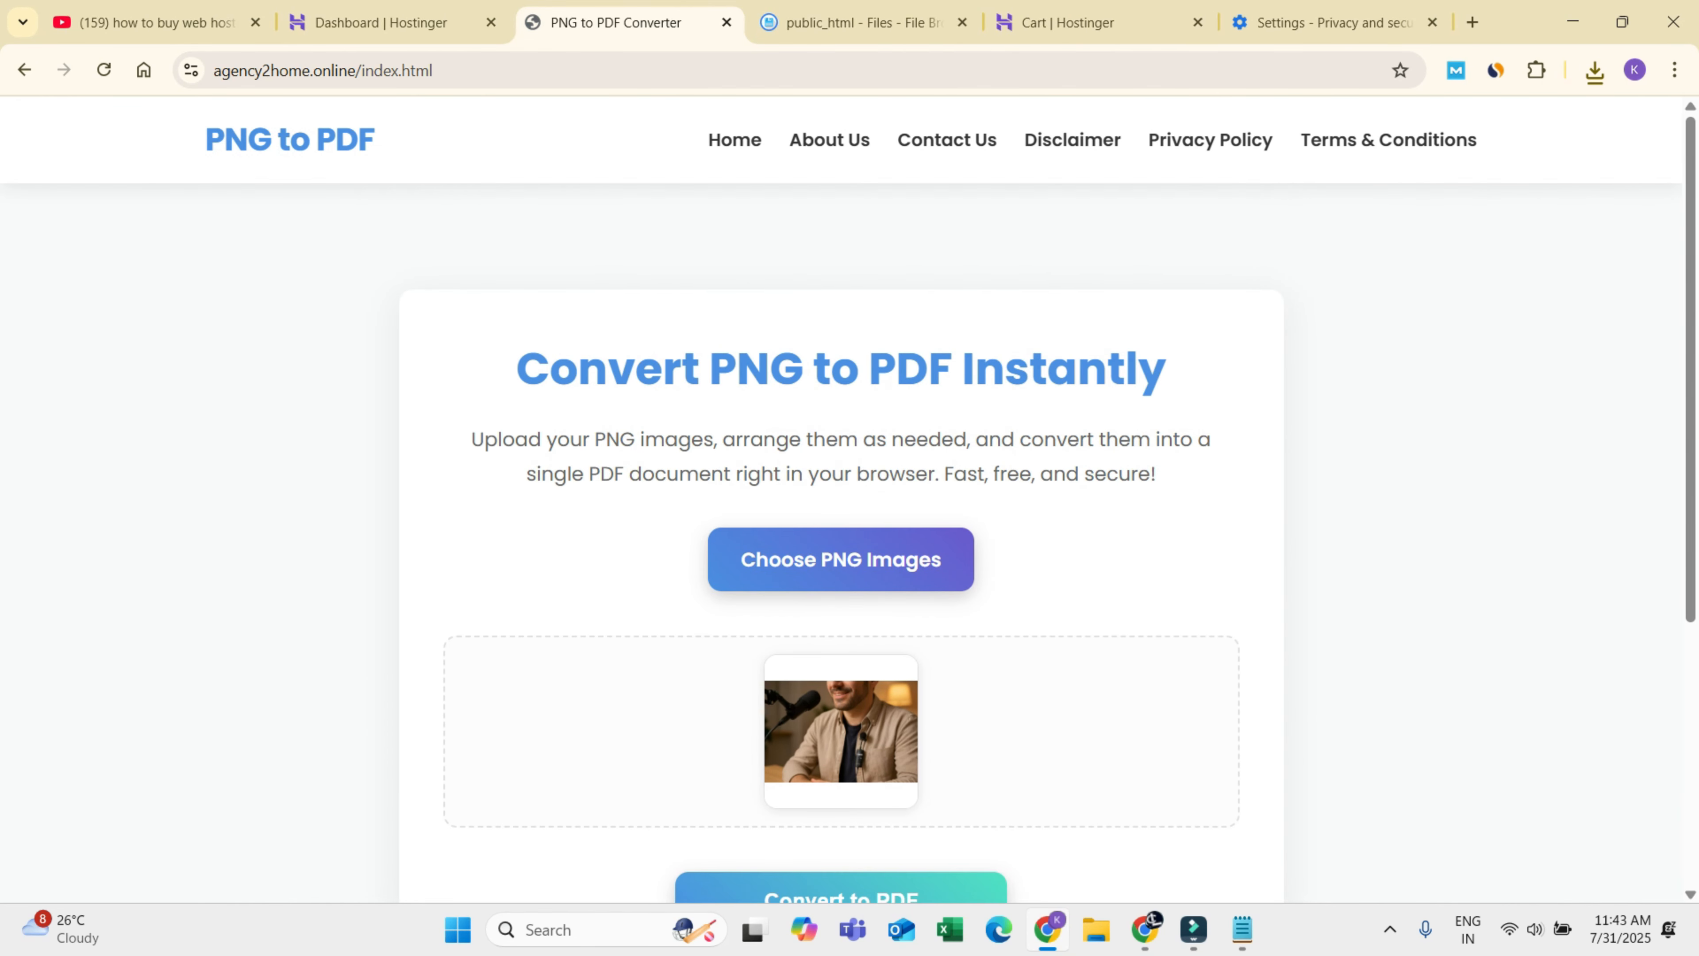